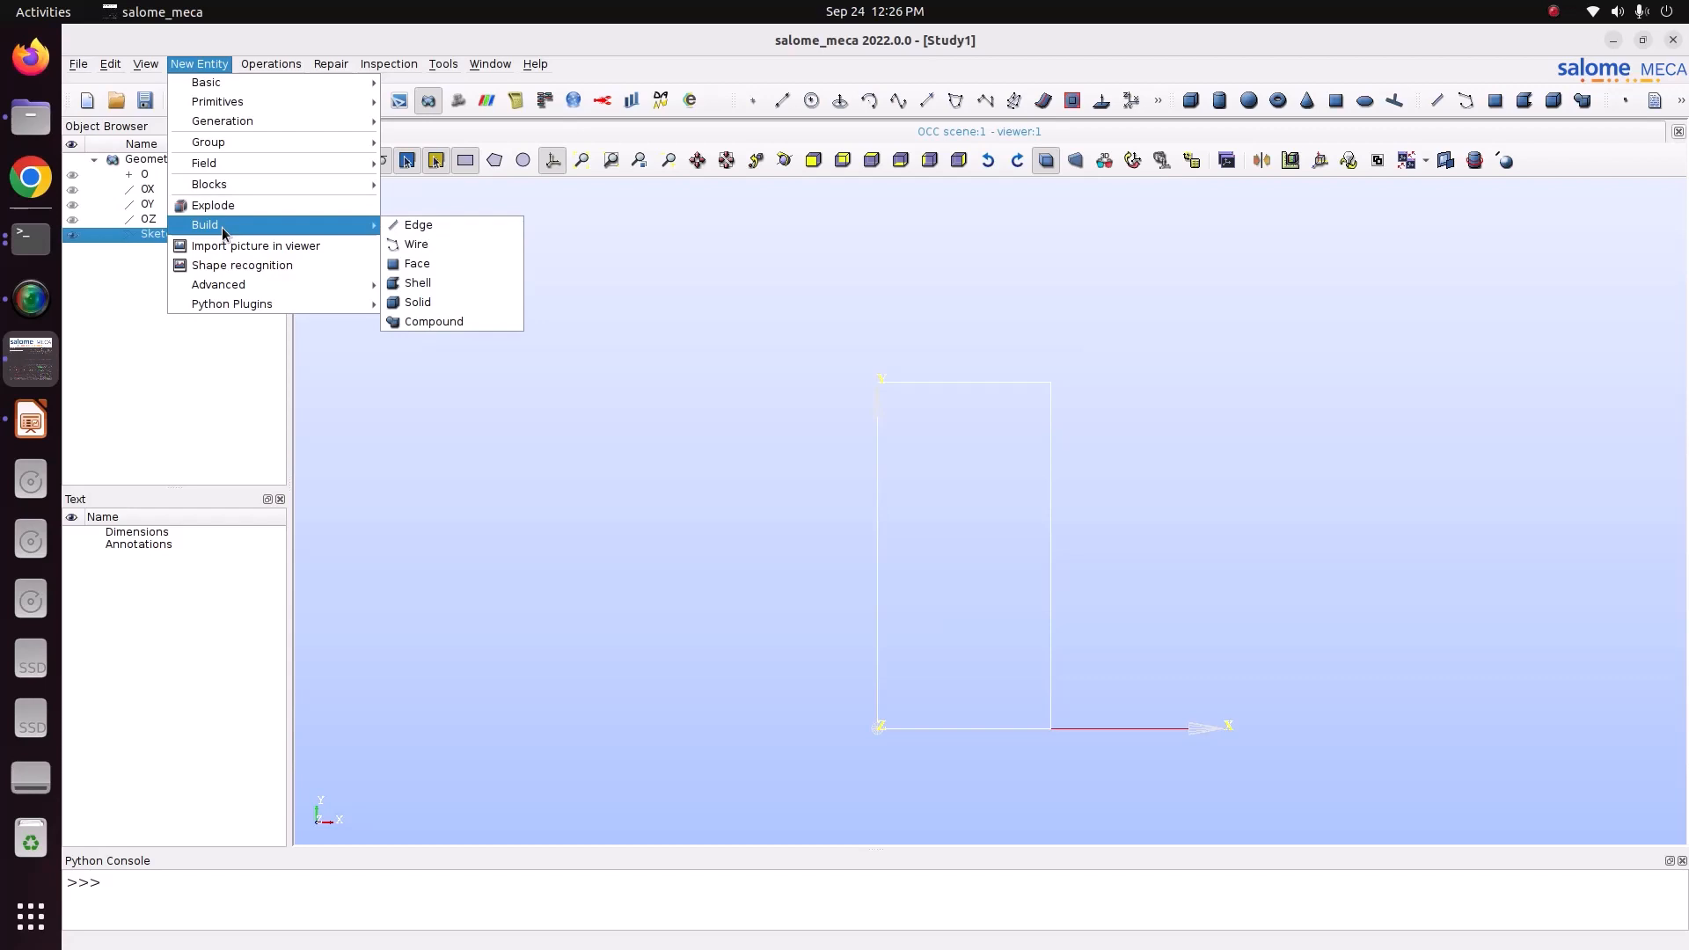
# Step: Build a planar face from Sketch_1 and expand the new face in the object tree
pyautogui.click(466, 264)
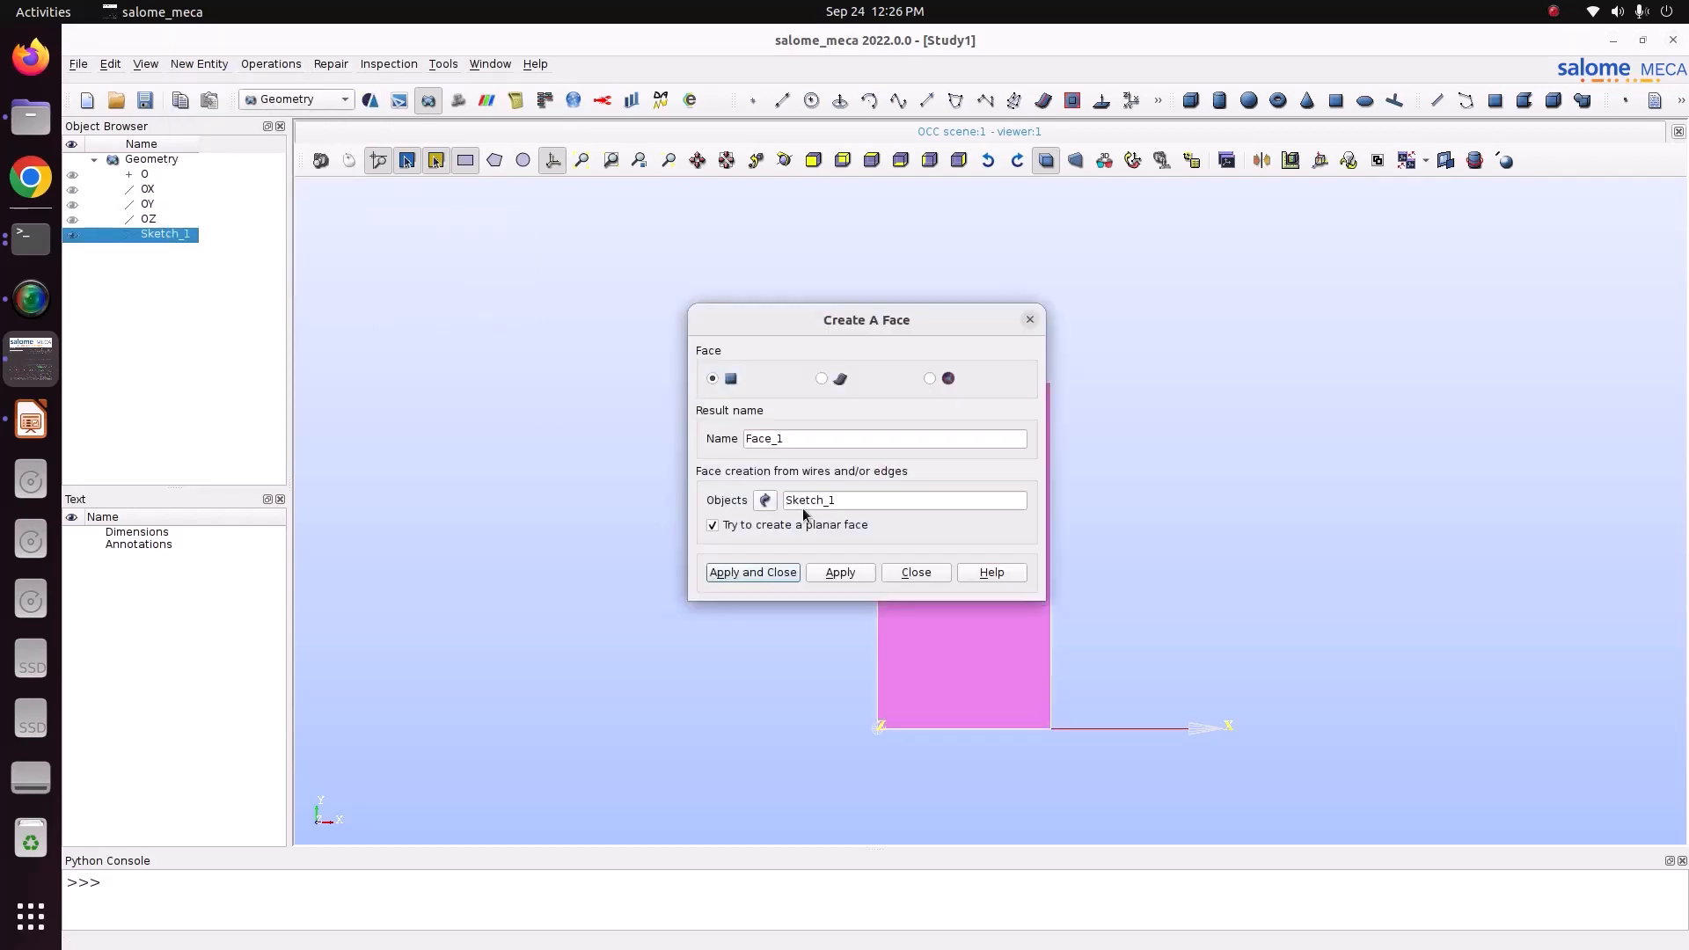
pyautogui.click(754, 573)
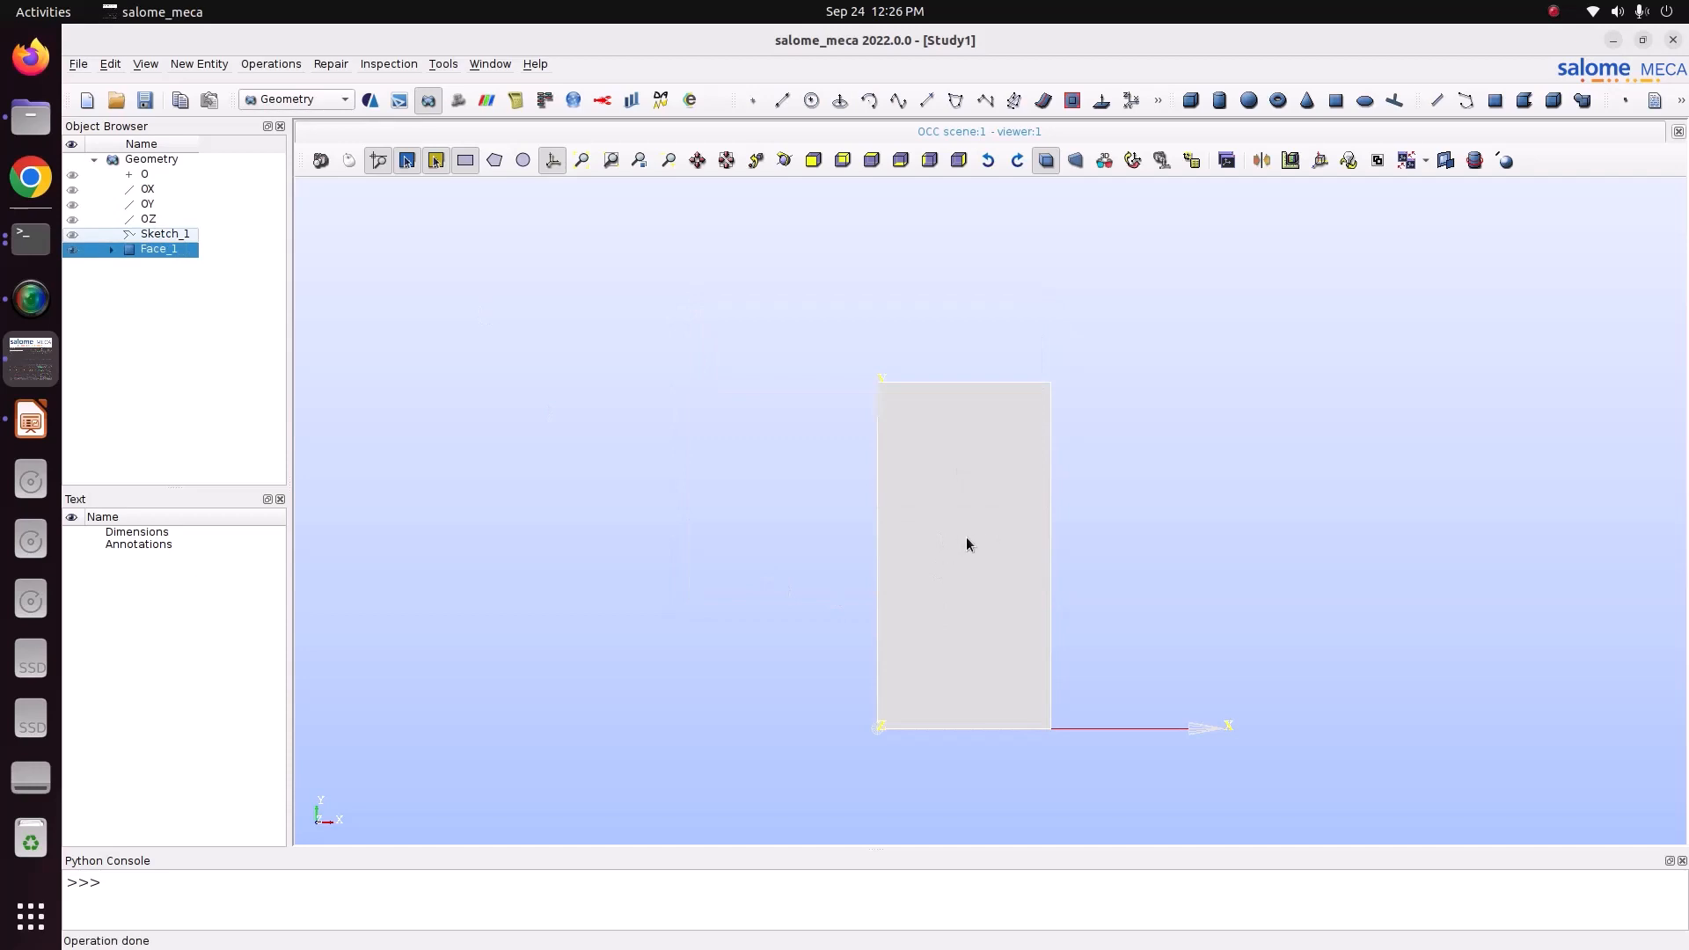
pyautogui.click(110, 250)
# Step: Create a face-type group on Face_1 that contains the whole rectangular face
pyautogui.rightClick(155, 252)
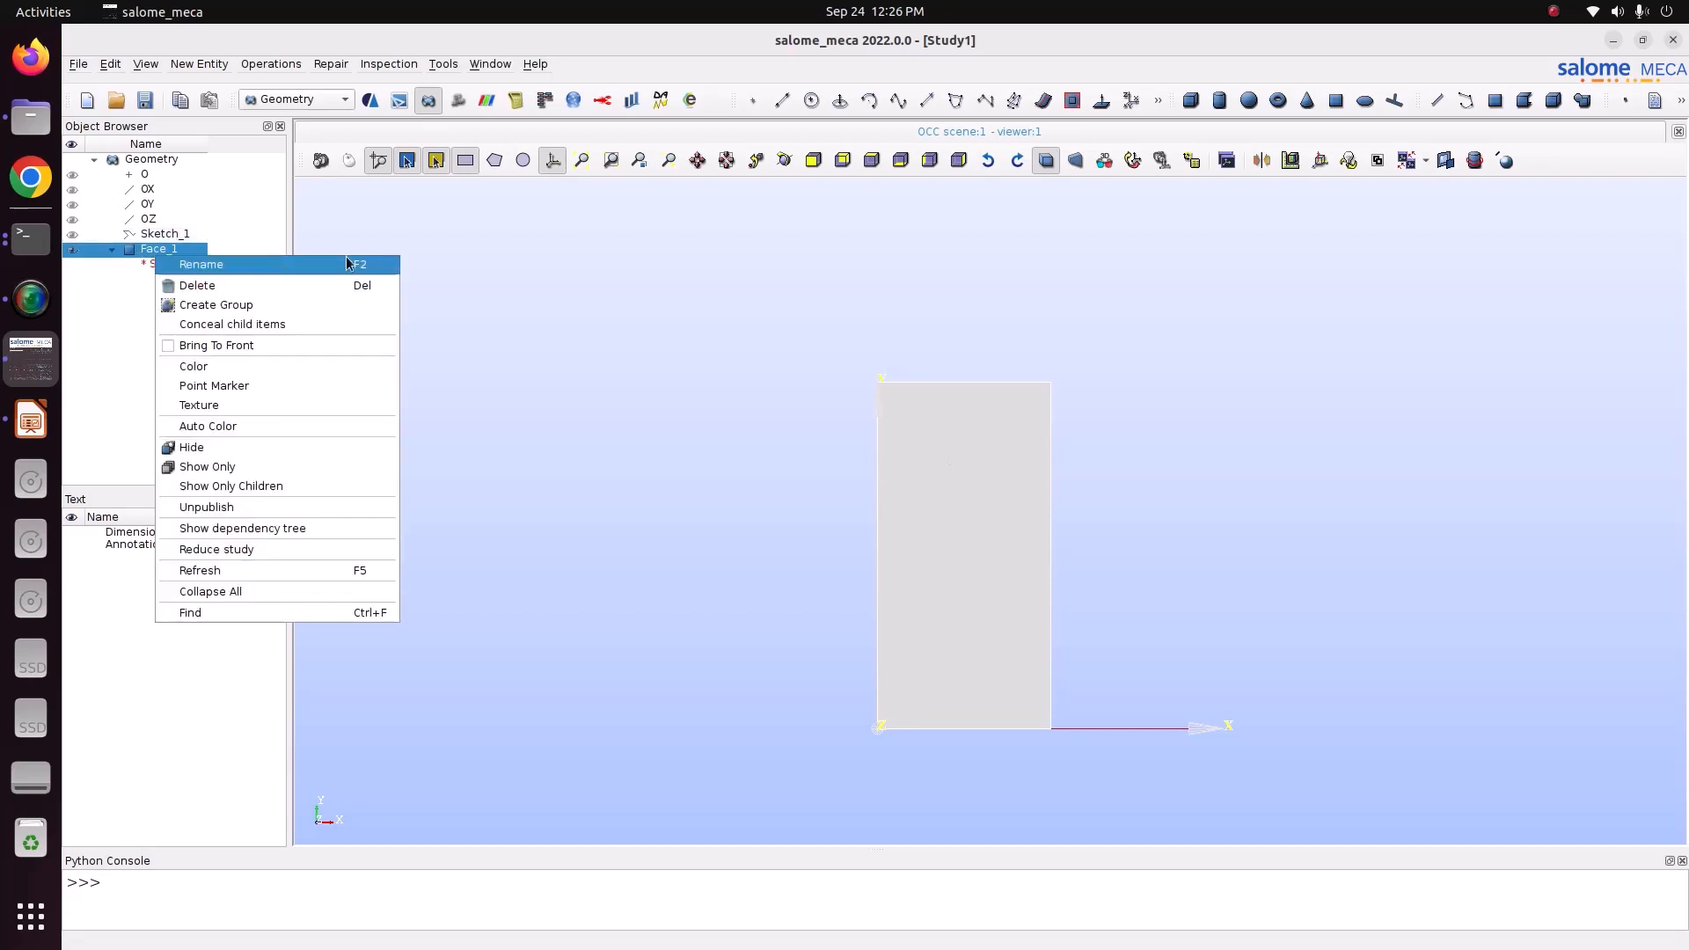
pyautogui.click(332, 305)
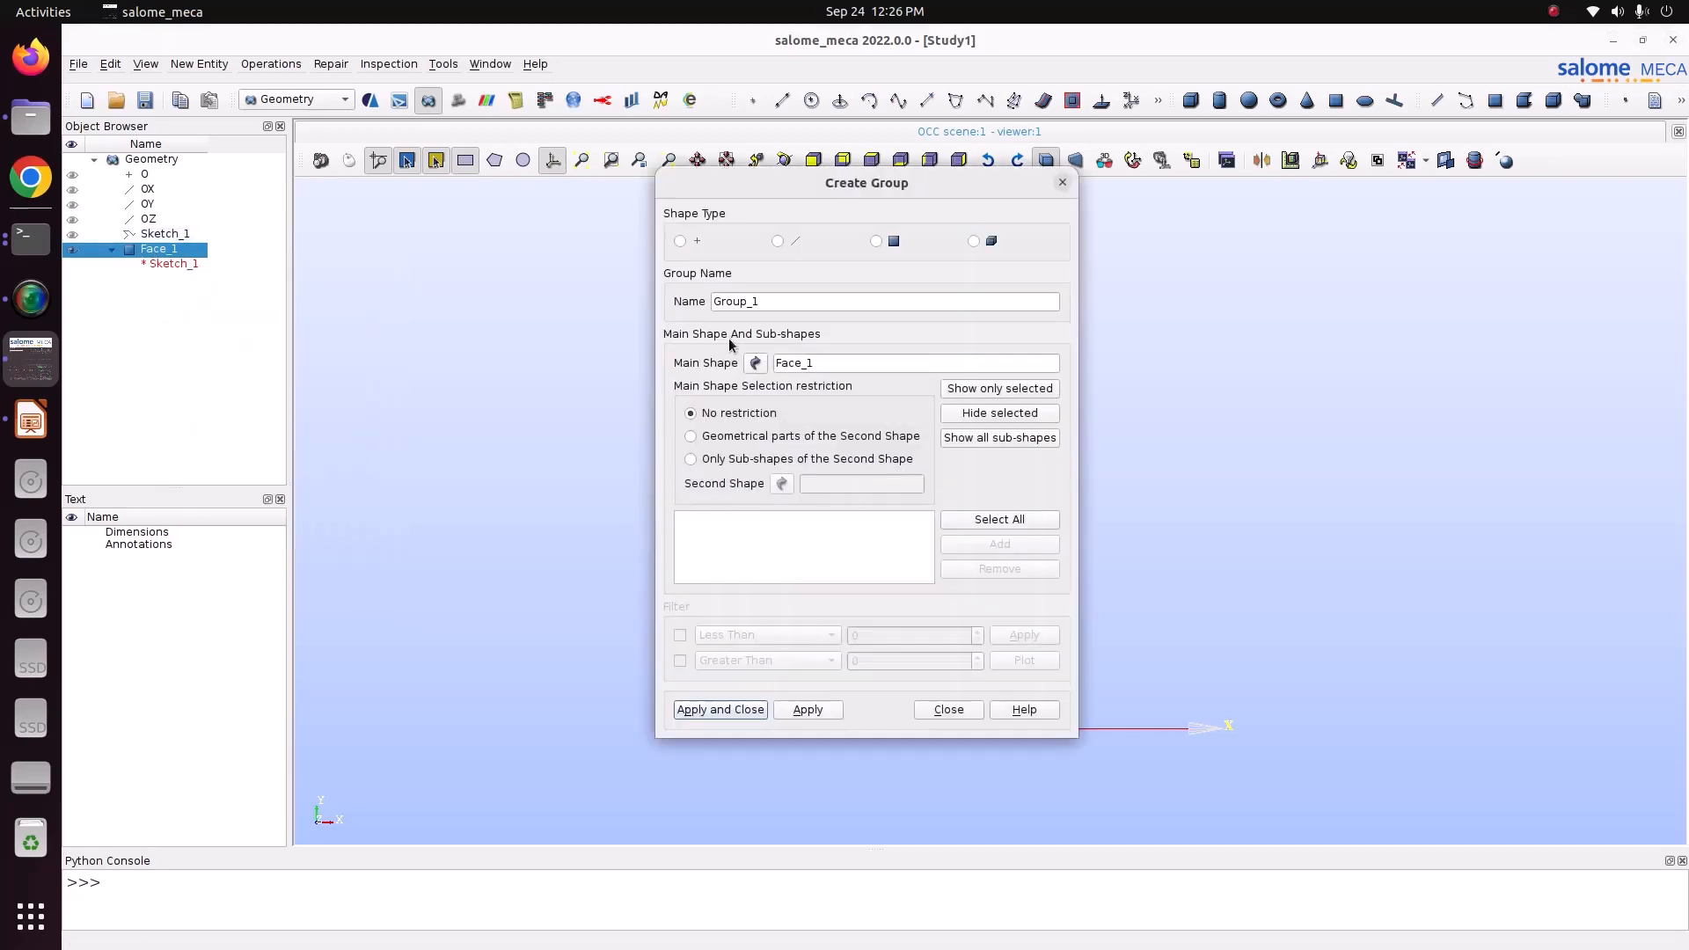
pyautogui.click(890, 241)
pyautogui.moveTo(911, 189); pyautogui.dragTo(435, 106)
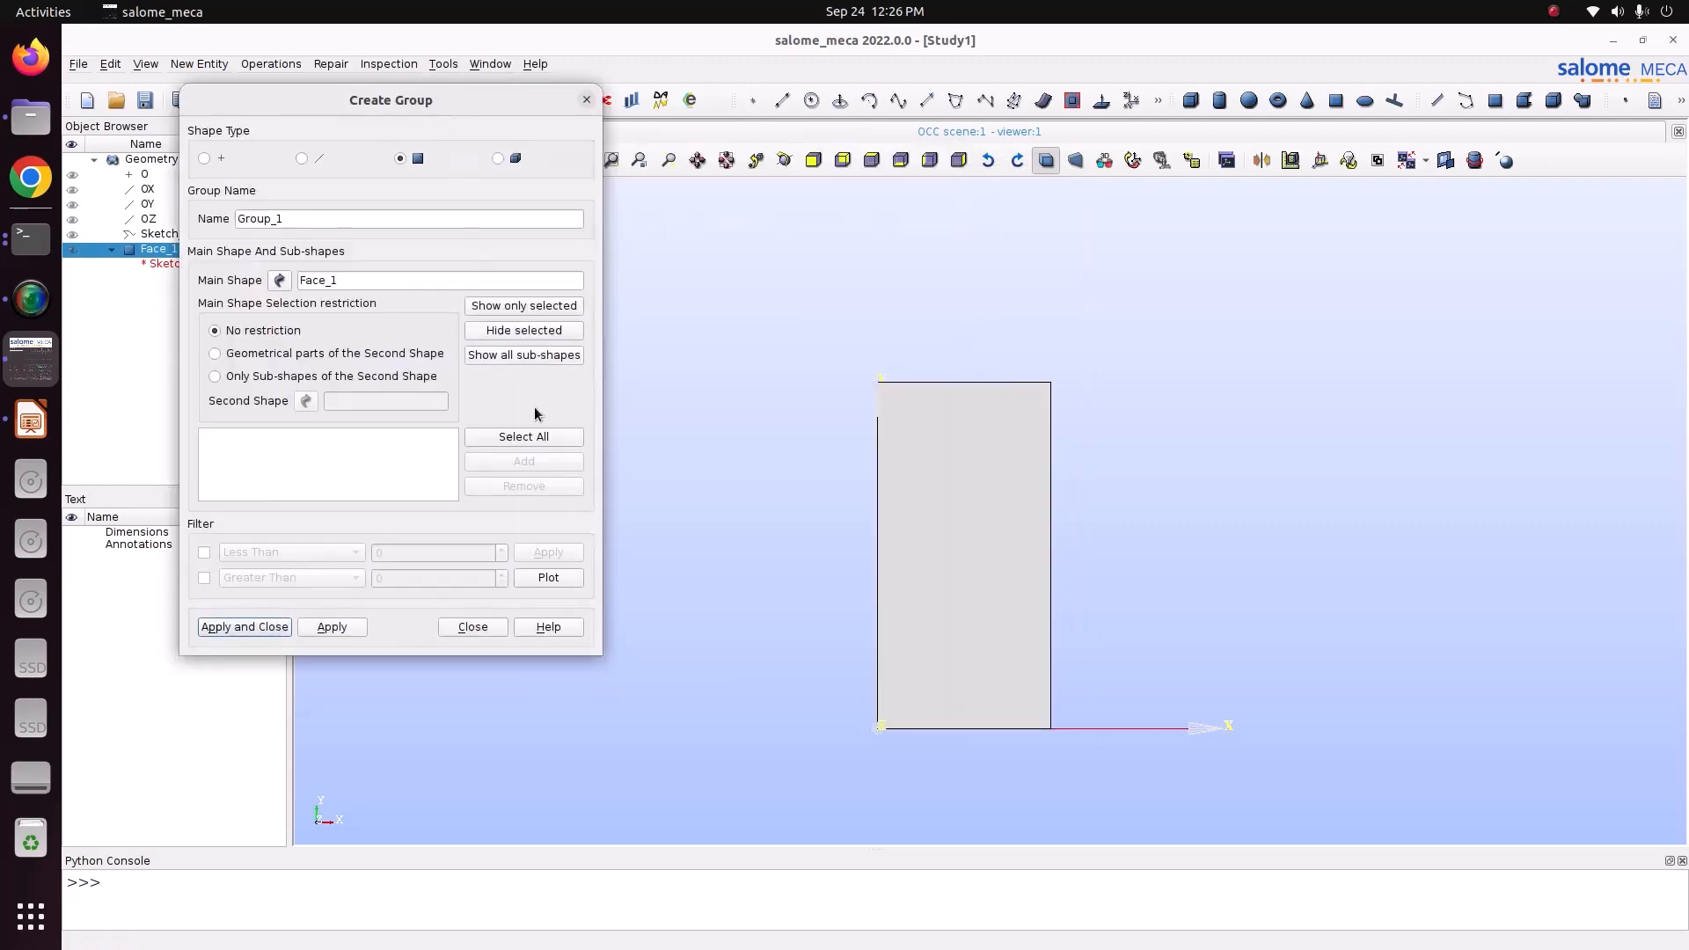
pyautogui.click(333, 628)
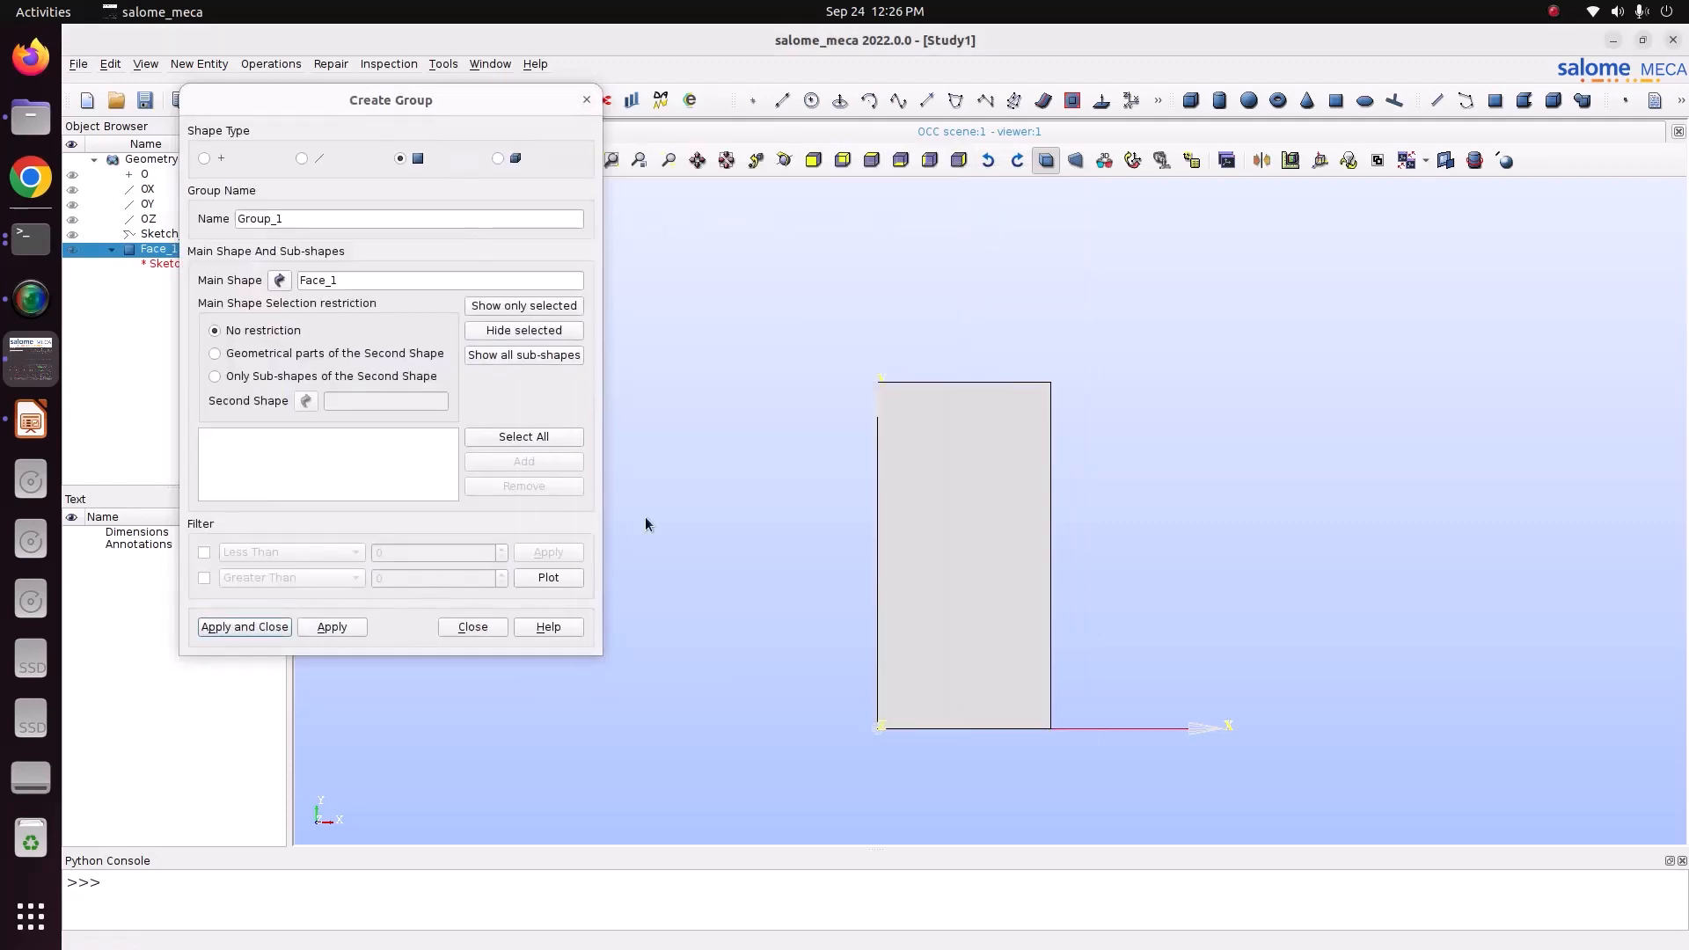
pyautogui.click(1019, 528)
pyautogui.click(520, 440)
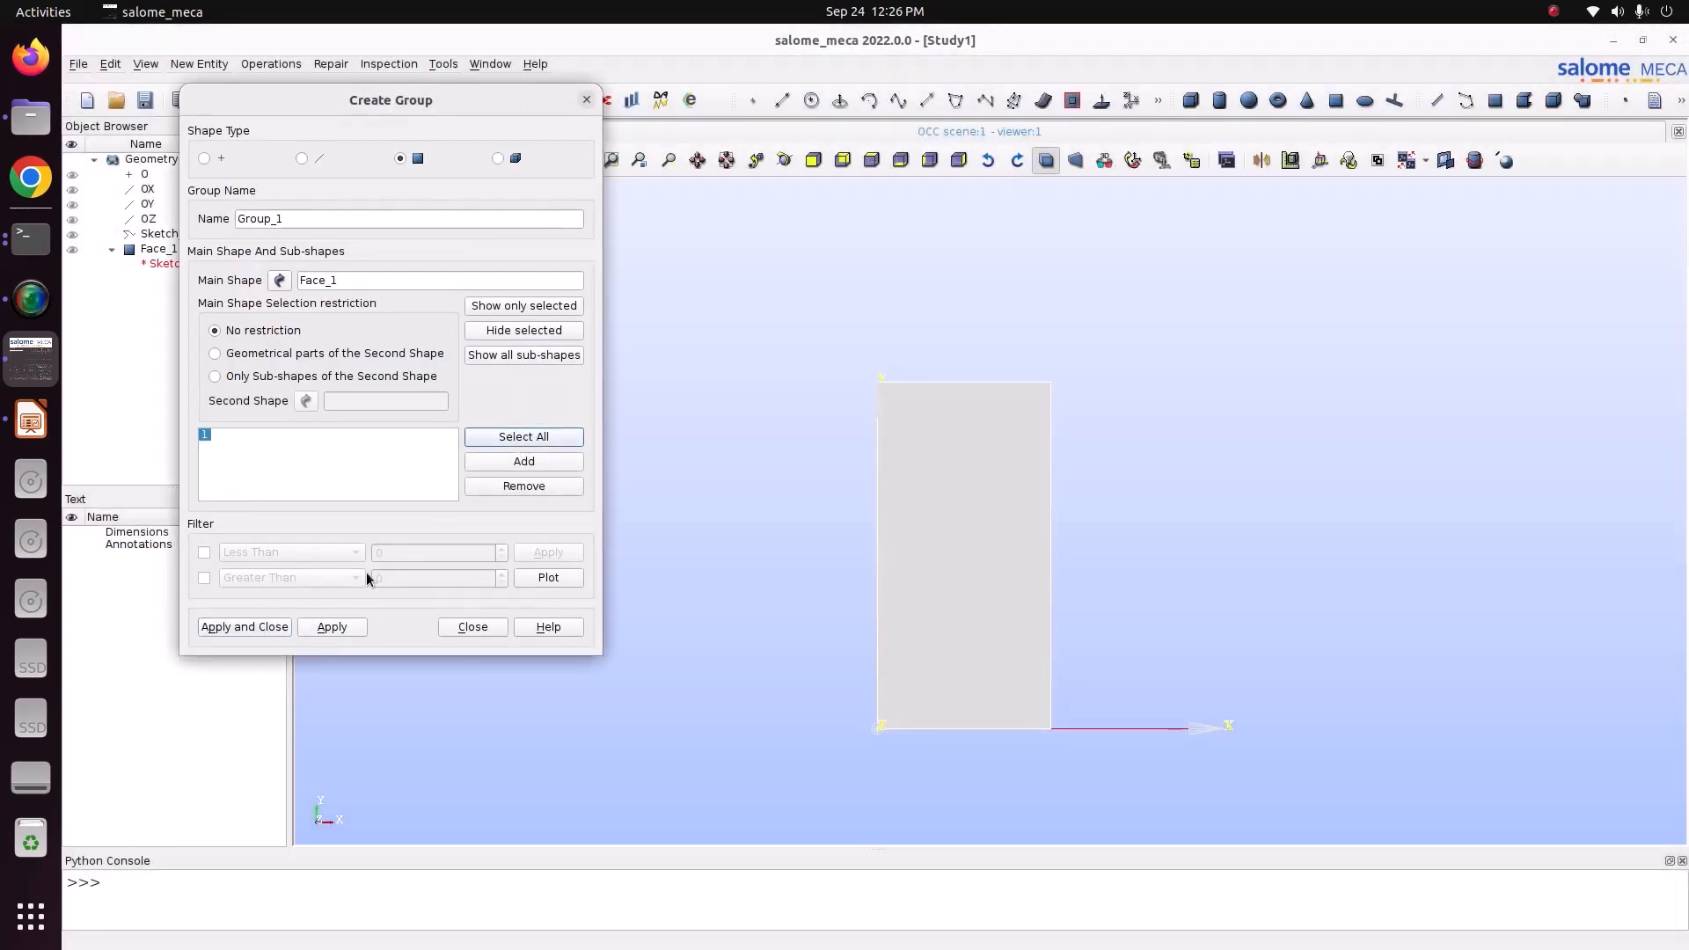
pyautogui.click(328, 626)
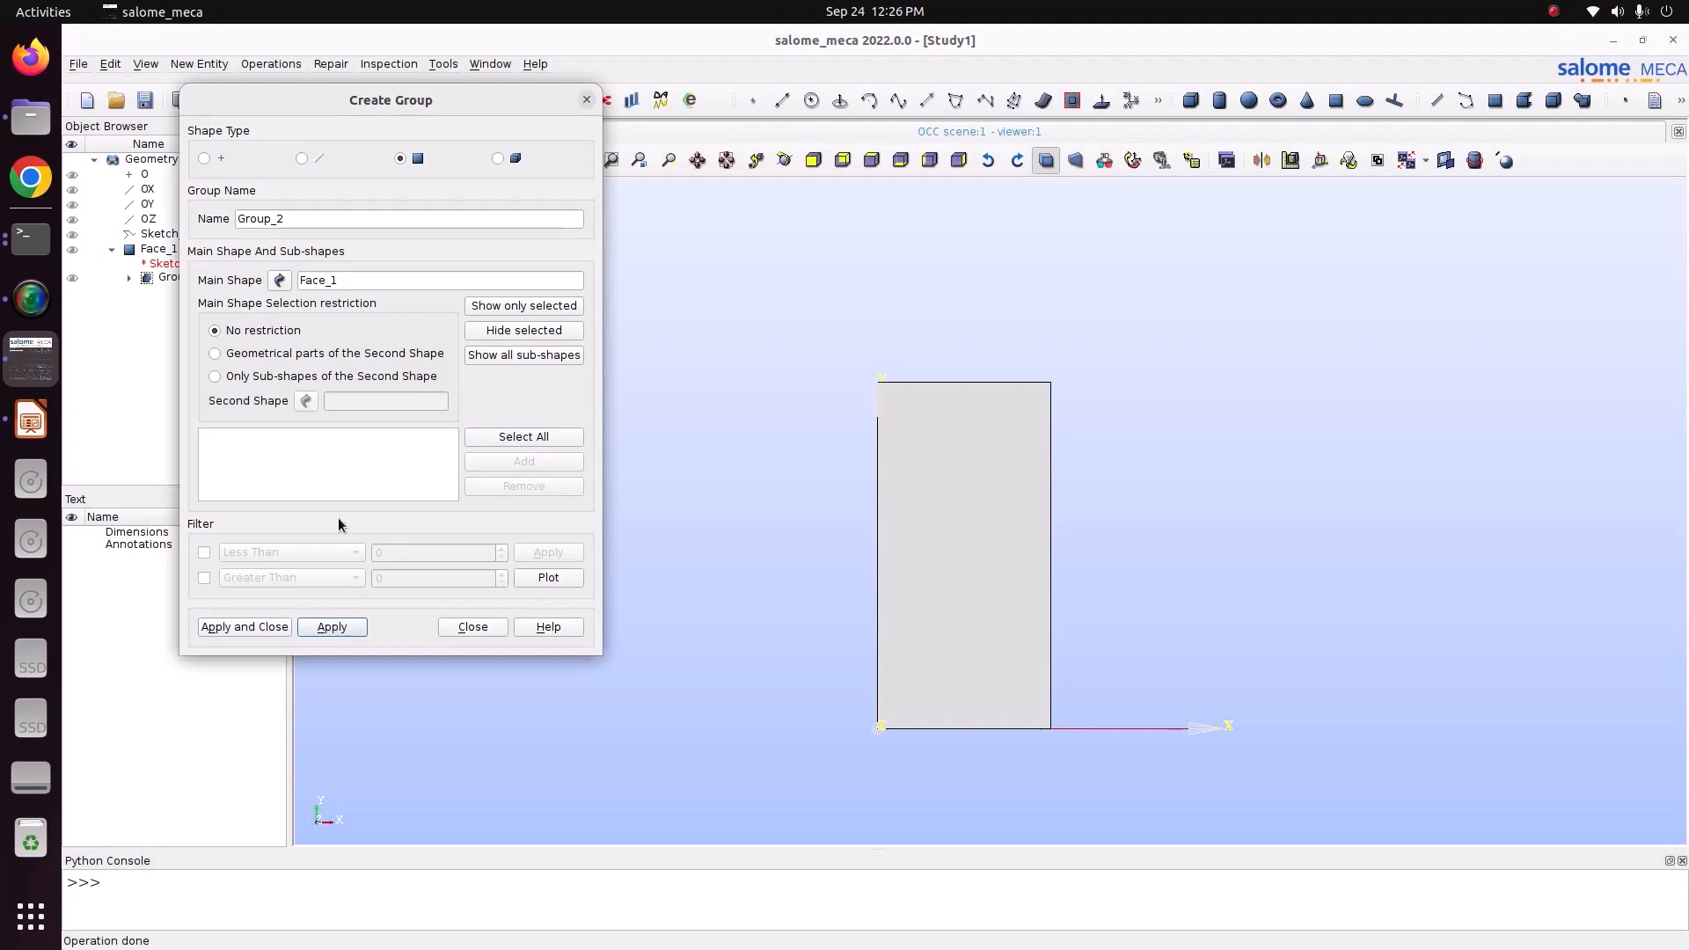
# Step: Create an edge group named Top_Edge on Face_1 from the rectangle's upper horizontal edge, checking the problem sketch in the tutorial_1.pptx slides
pyautogui.click(302, 159)
pyautogui.moveTo(374, 106); pyautogui.dragTo(408, 105)
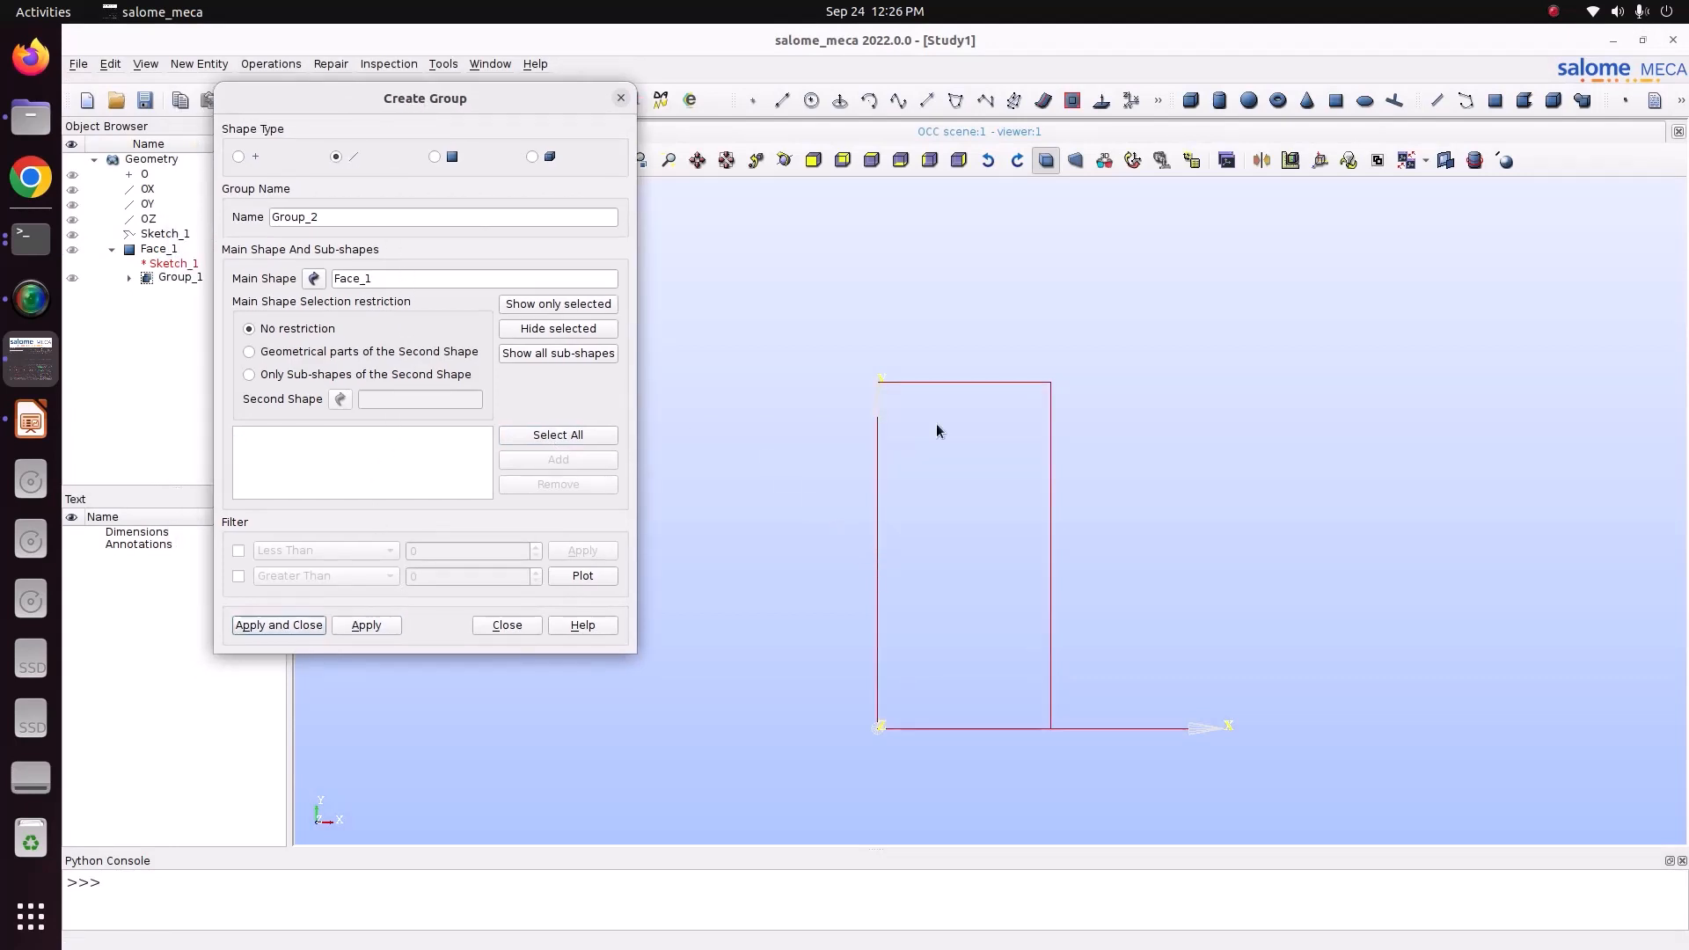
pyautogui.click(31, 422)
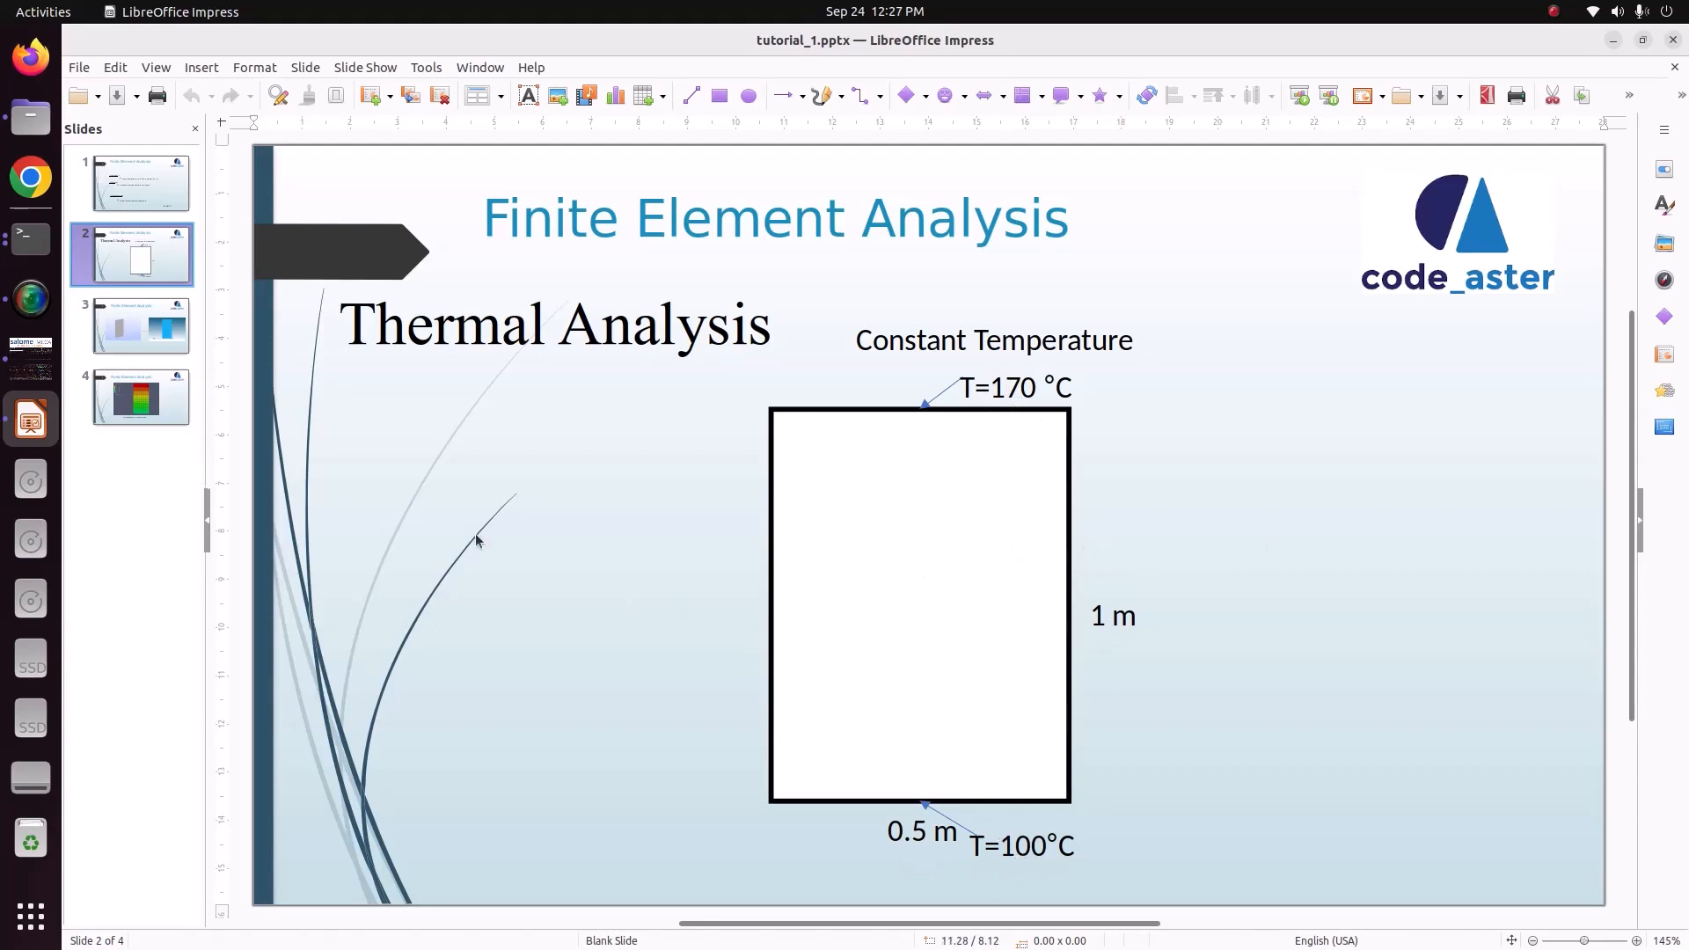
pyautogui.click(31, 357)
pyautogui.click(950, 383)
pyautogui.click(594, 460)
pyautogui.moveTo(320, 217); pyautogui.dragTo(247, 200)
pyautogui.write('Top')
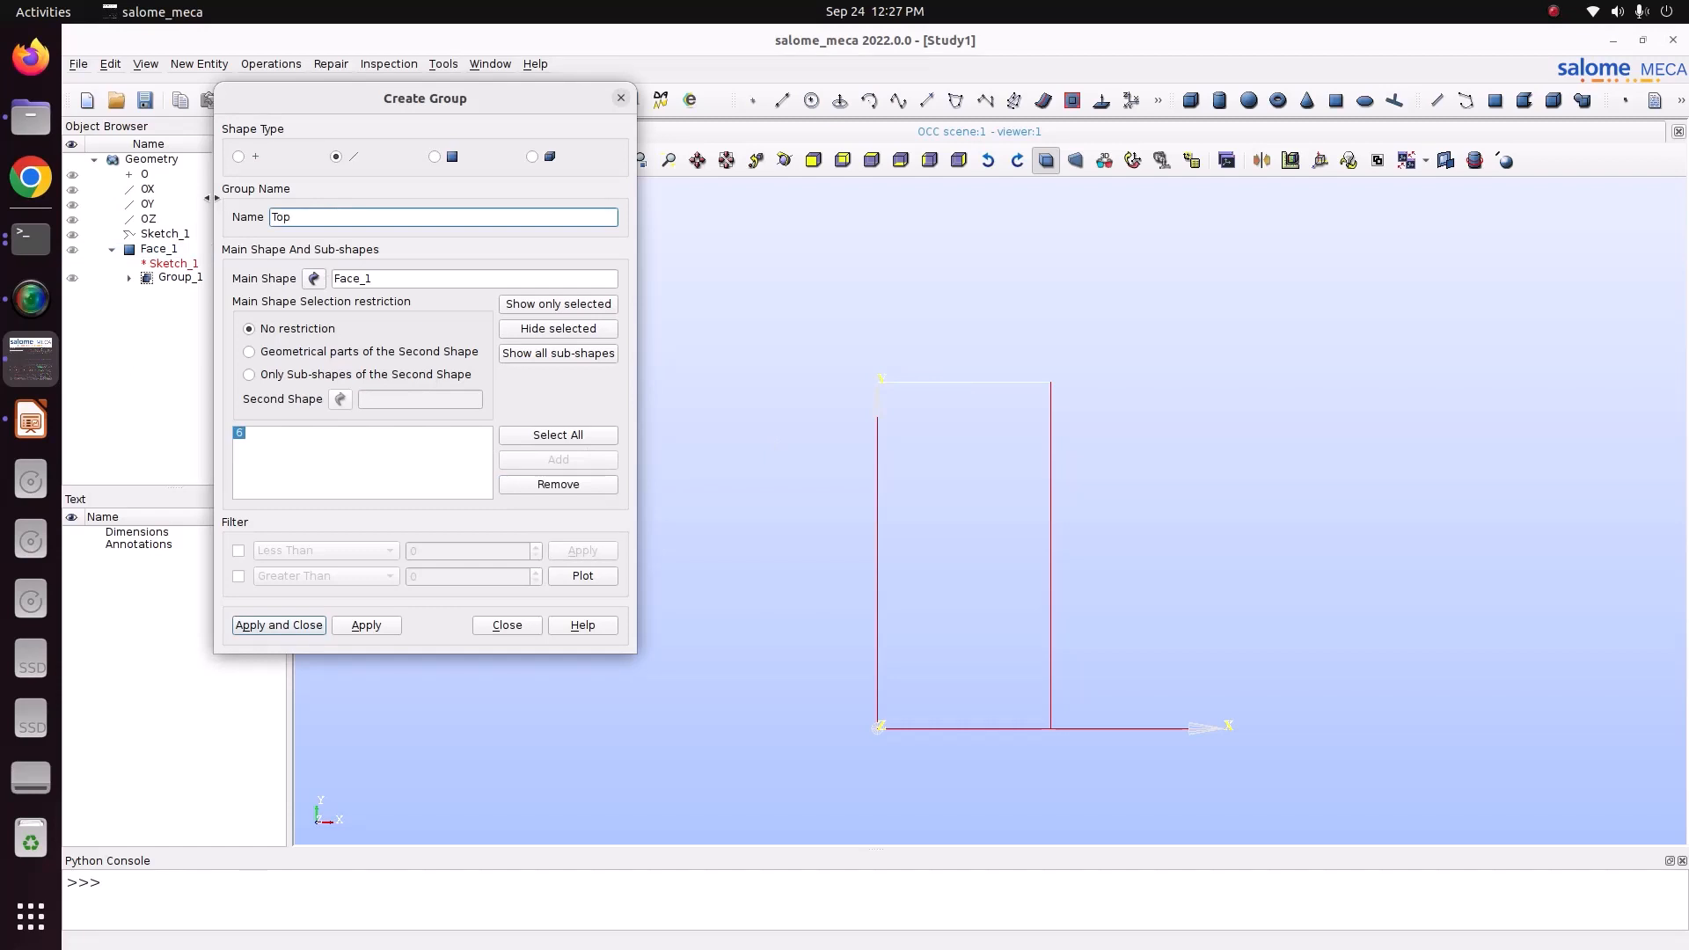
pyautogui.write('_Edge')
pyautogui.click(366, 625)
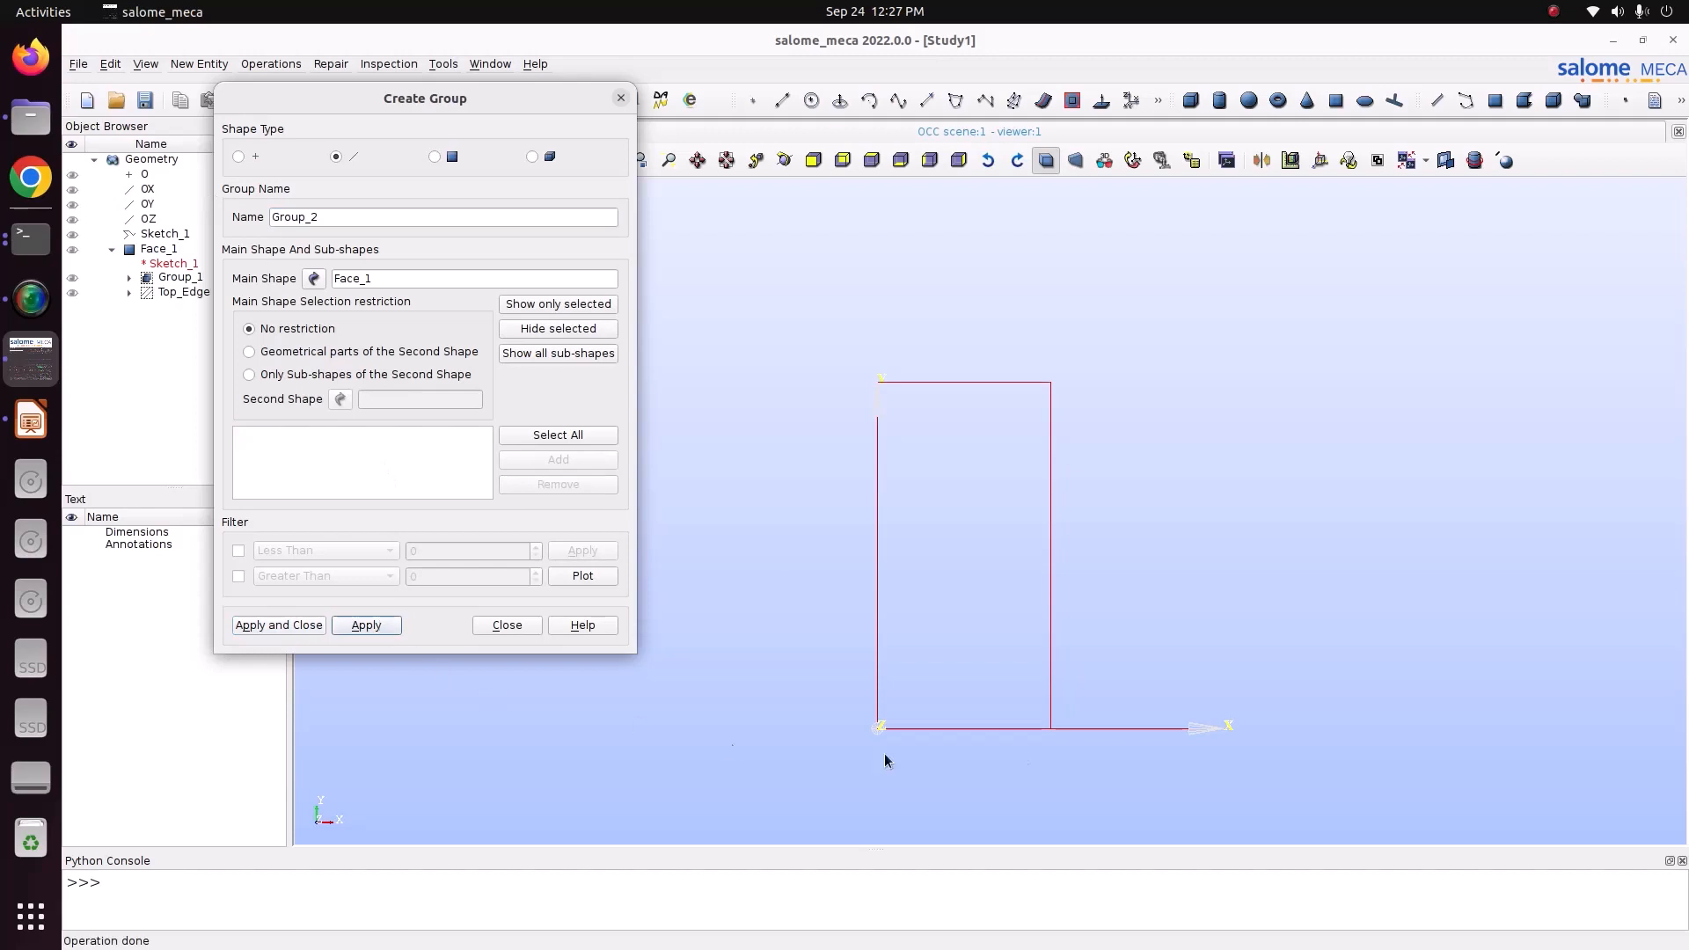
# Step: Create an edge group named Bottom_edge on Face_1 from the rectangle's lower horizontal edge and finish group creation
pyautogui.click(1016, 729)
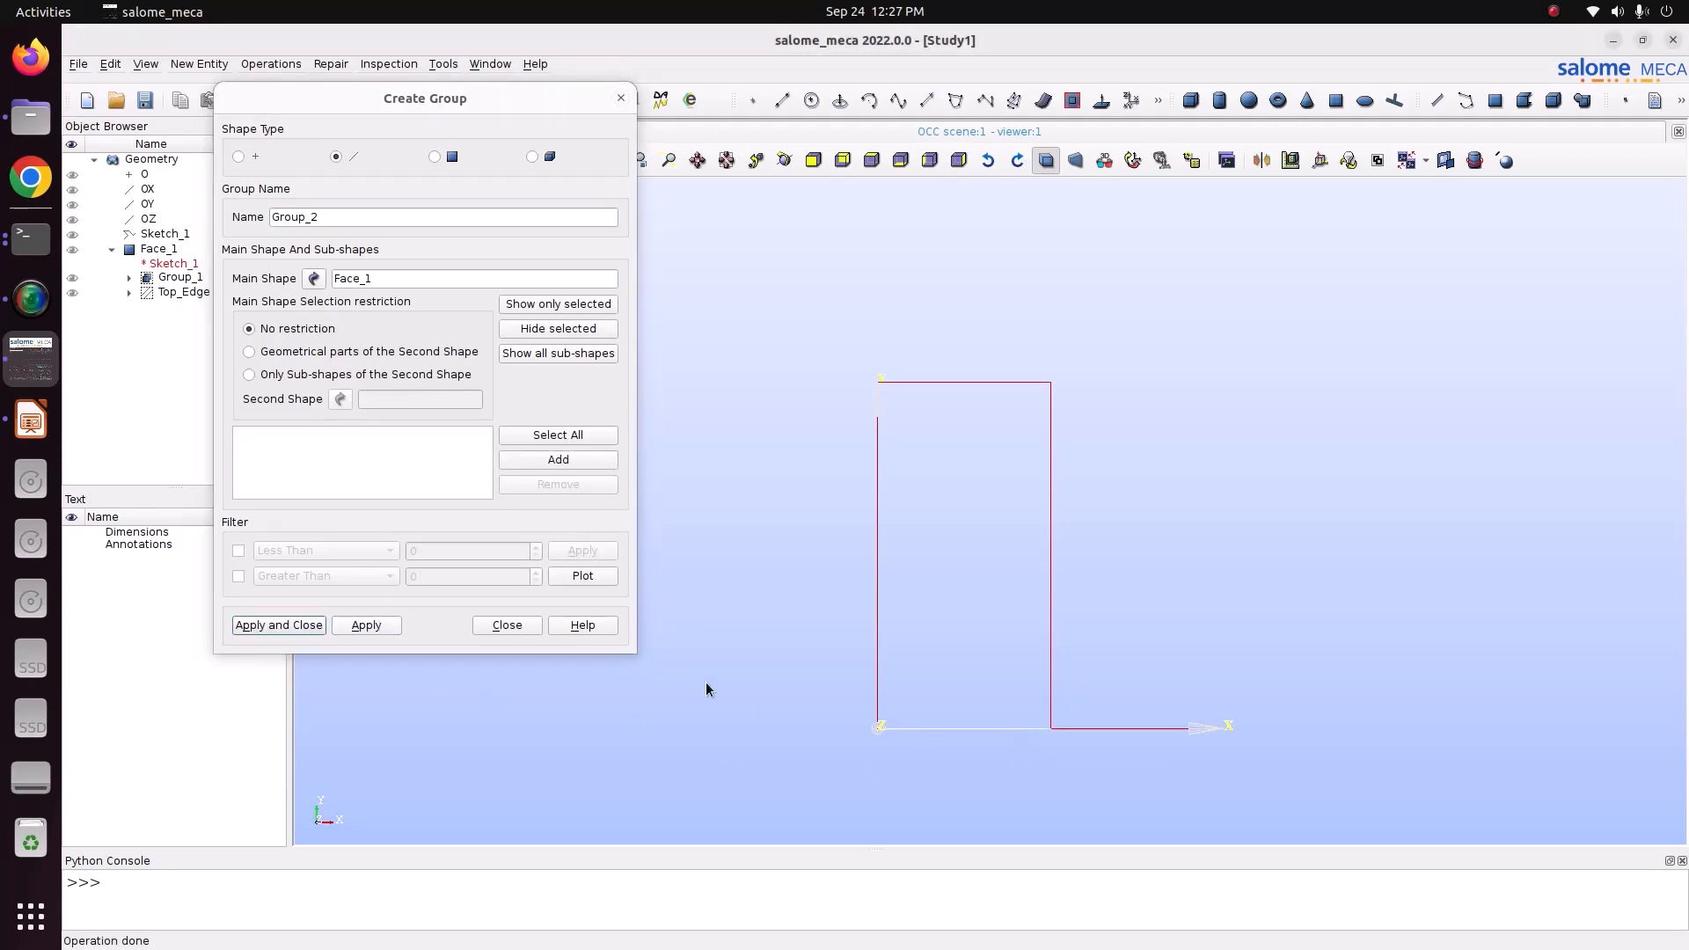
pyautogui.click(500, 459)
pyautogui.doubleClick(377, 217)
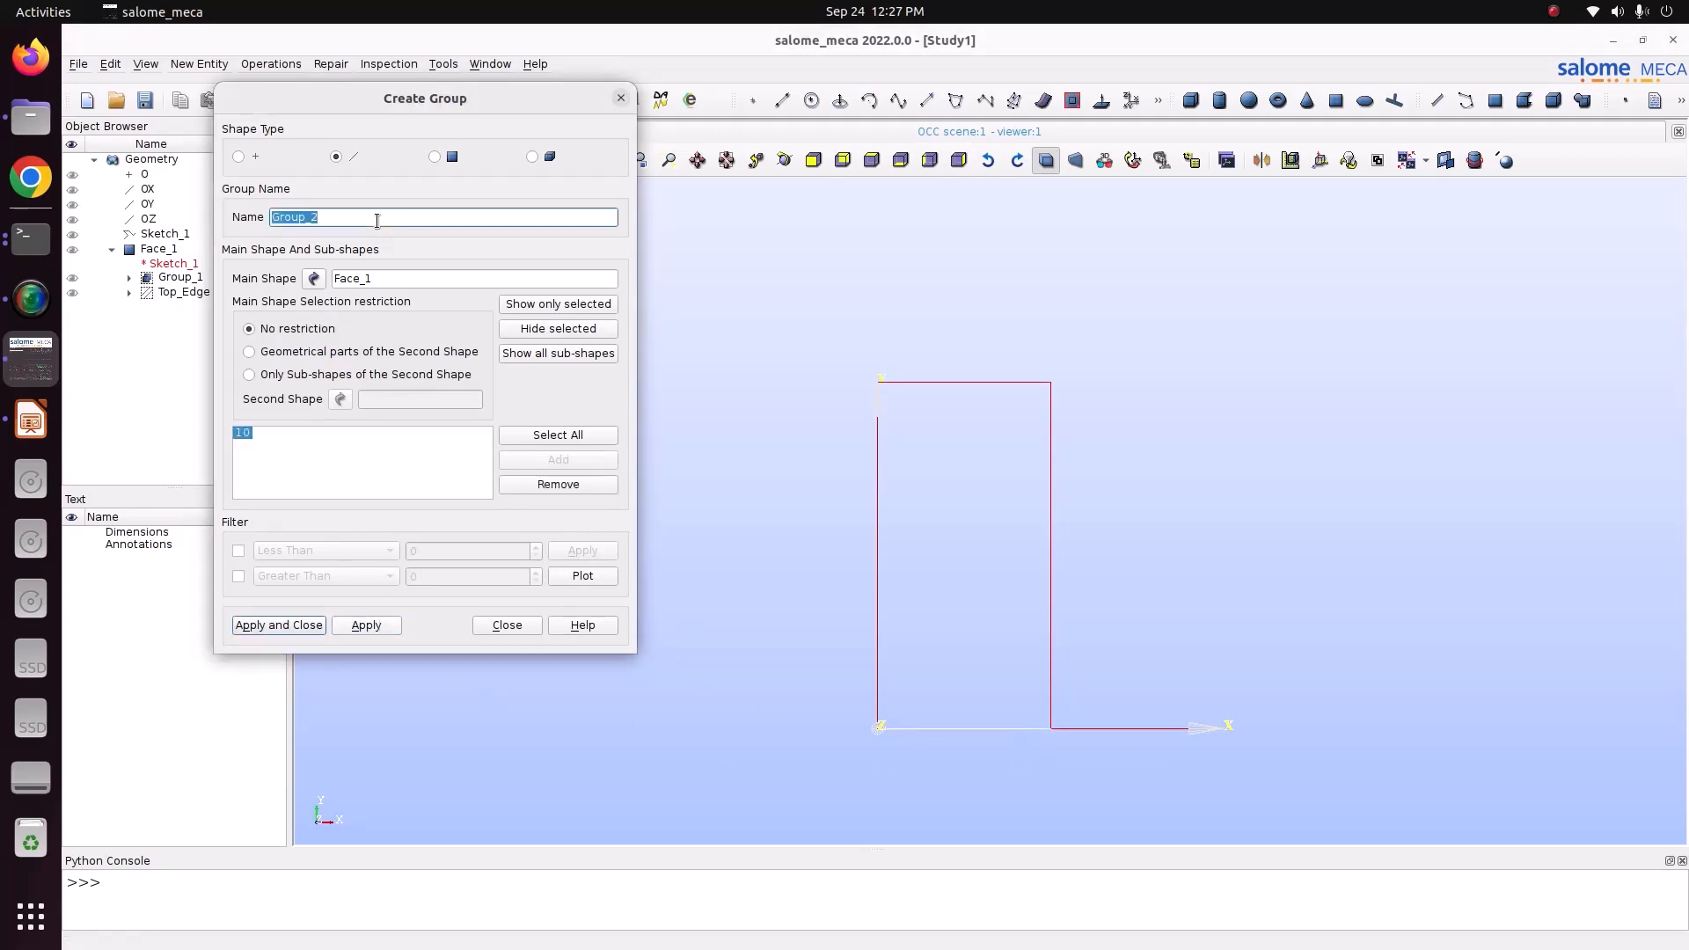
pyautogui.write('Bottom_edge')
pyautogui.click(266, 626)
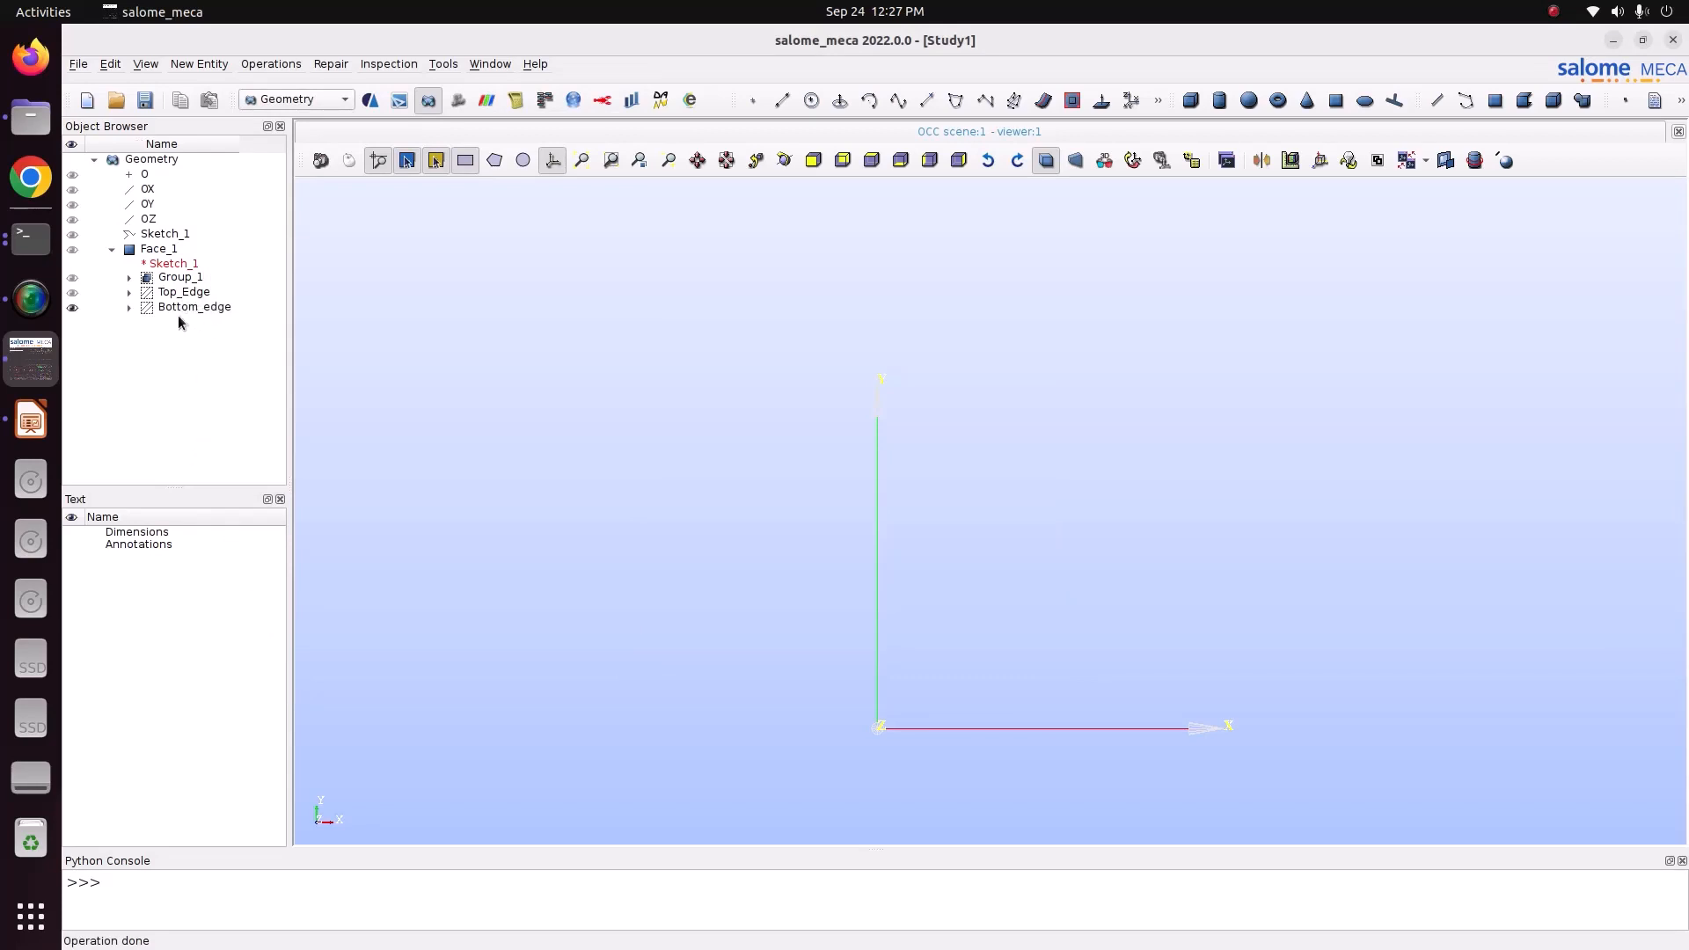
# Step: Rename the Top_Edge group as Top_edge
pyautogui.doubleClick(190, 293)
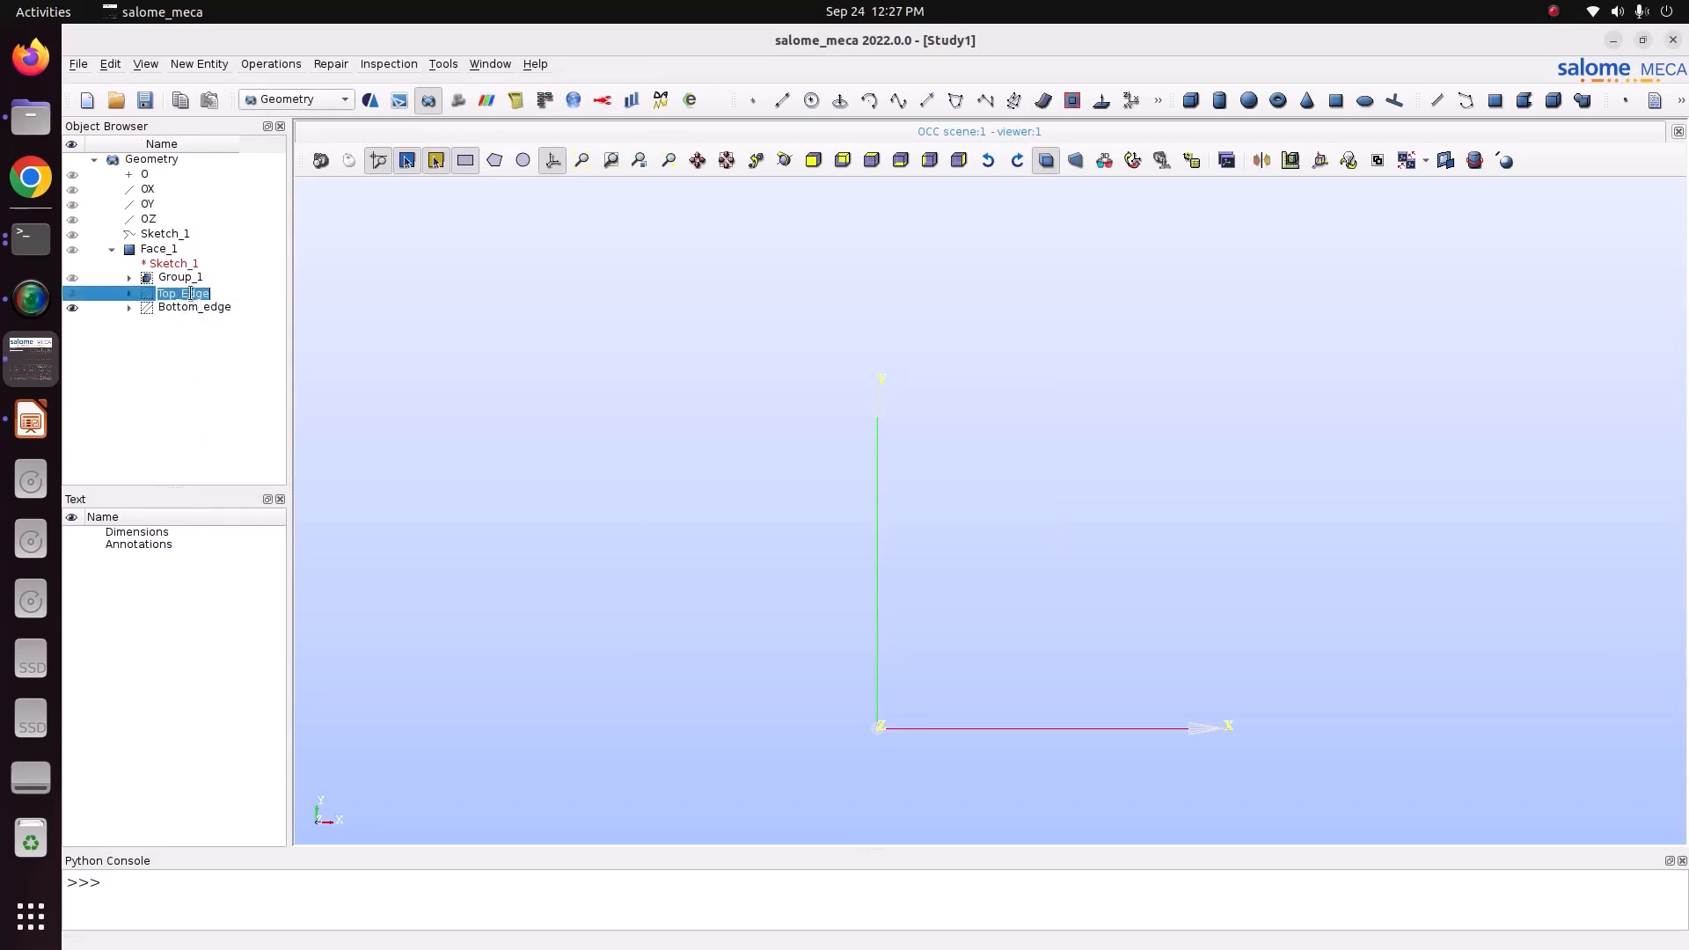
pyautogui.press('BackSpace')
pyautogui.write('e')
pyautogui.press('Return')
pyautogui.click(194, 308)
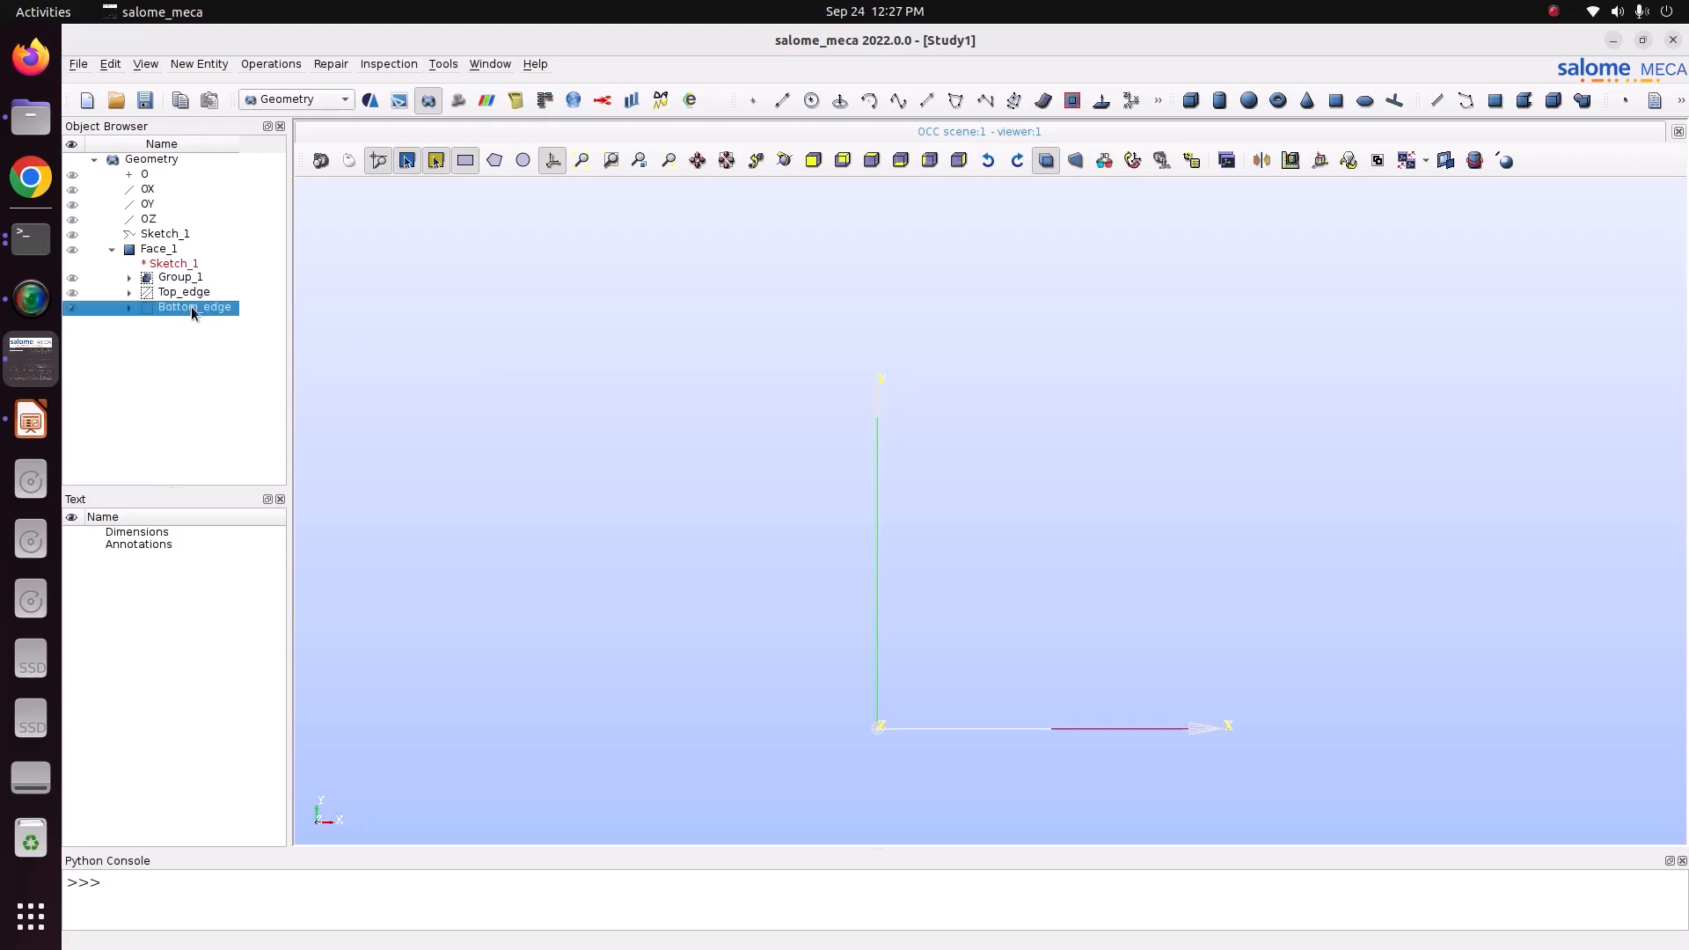
pyautogui.click(138, 252)
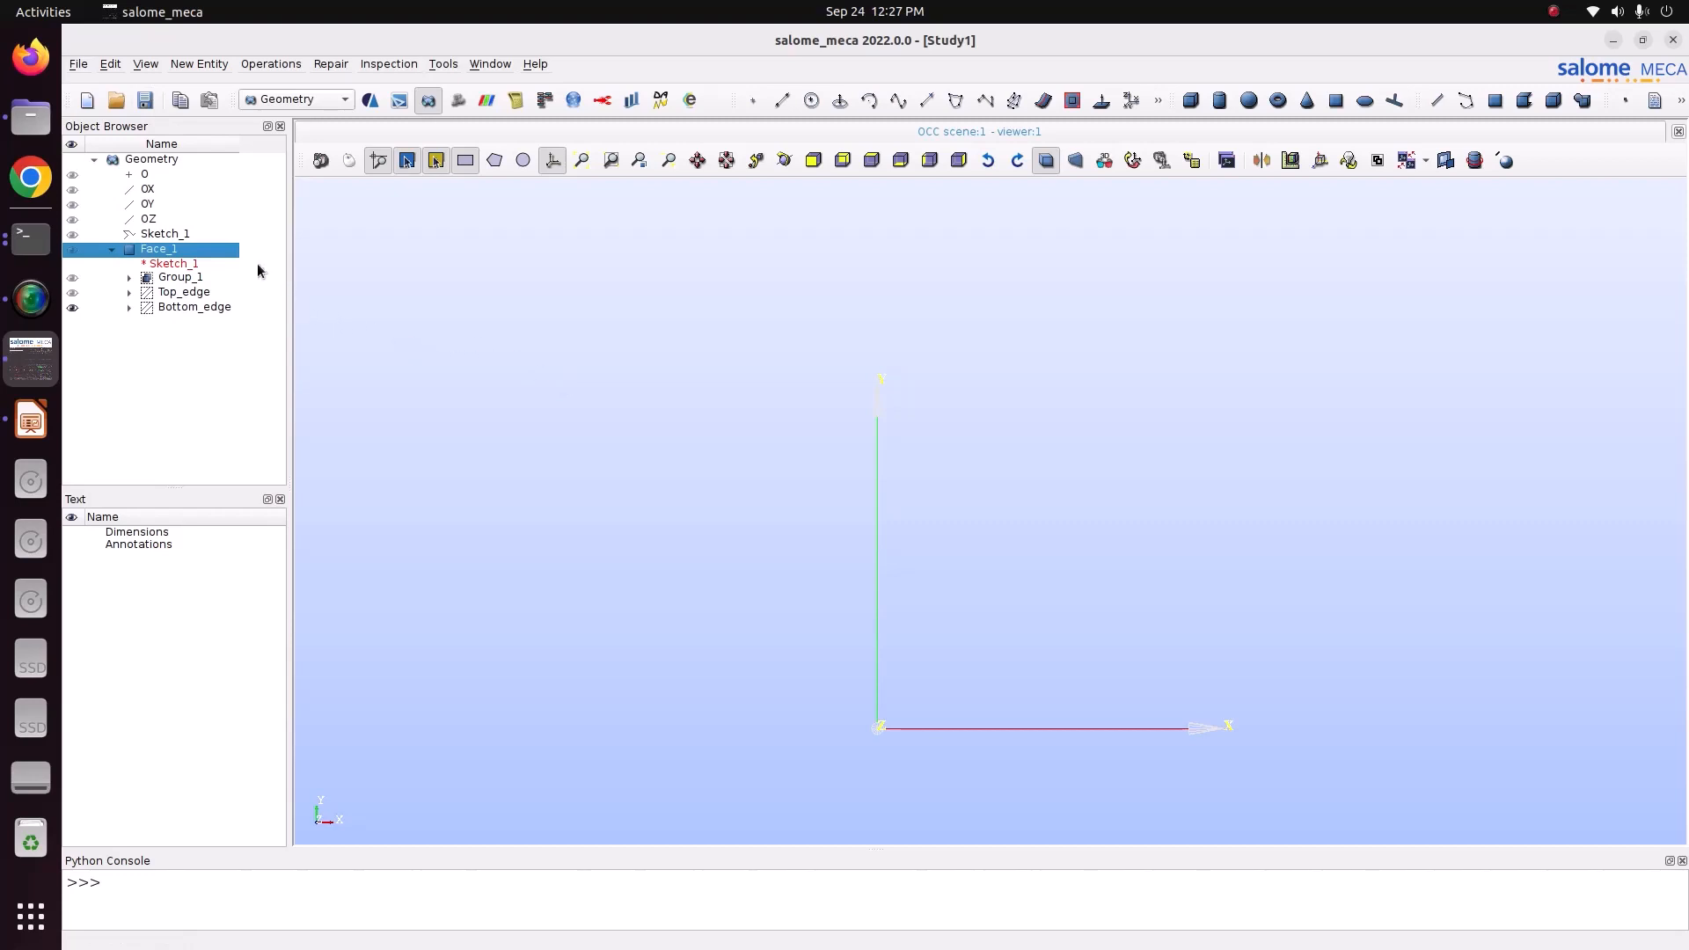
# Step: Save the study as Study2 in the Pictures/CODE_ASTER/10_Thermal_analysis_2D folder
pyautogui.click(145, 100)
pyautogui.click(781, 345)
pyautogui.click(780, 358)
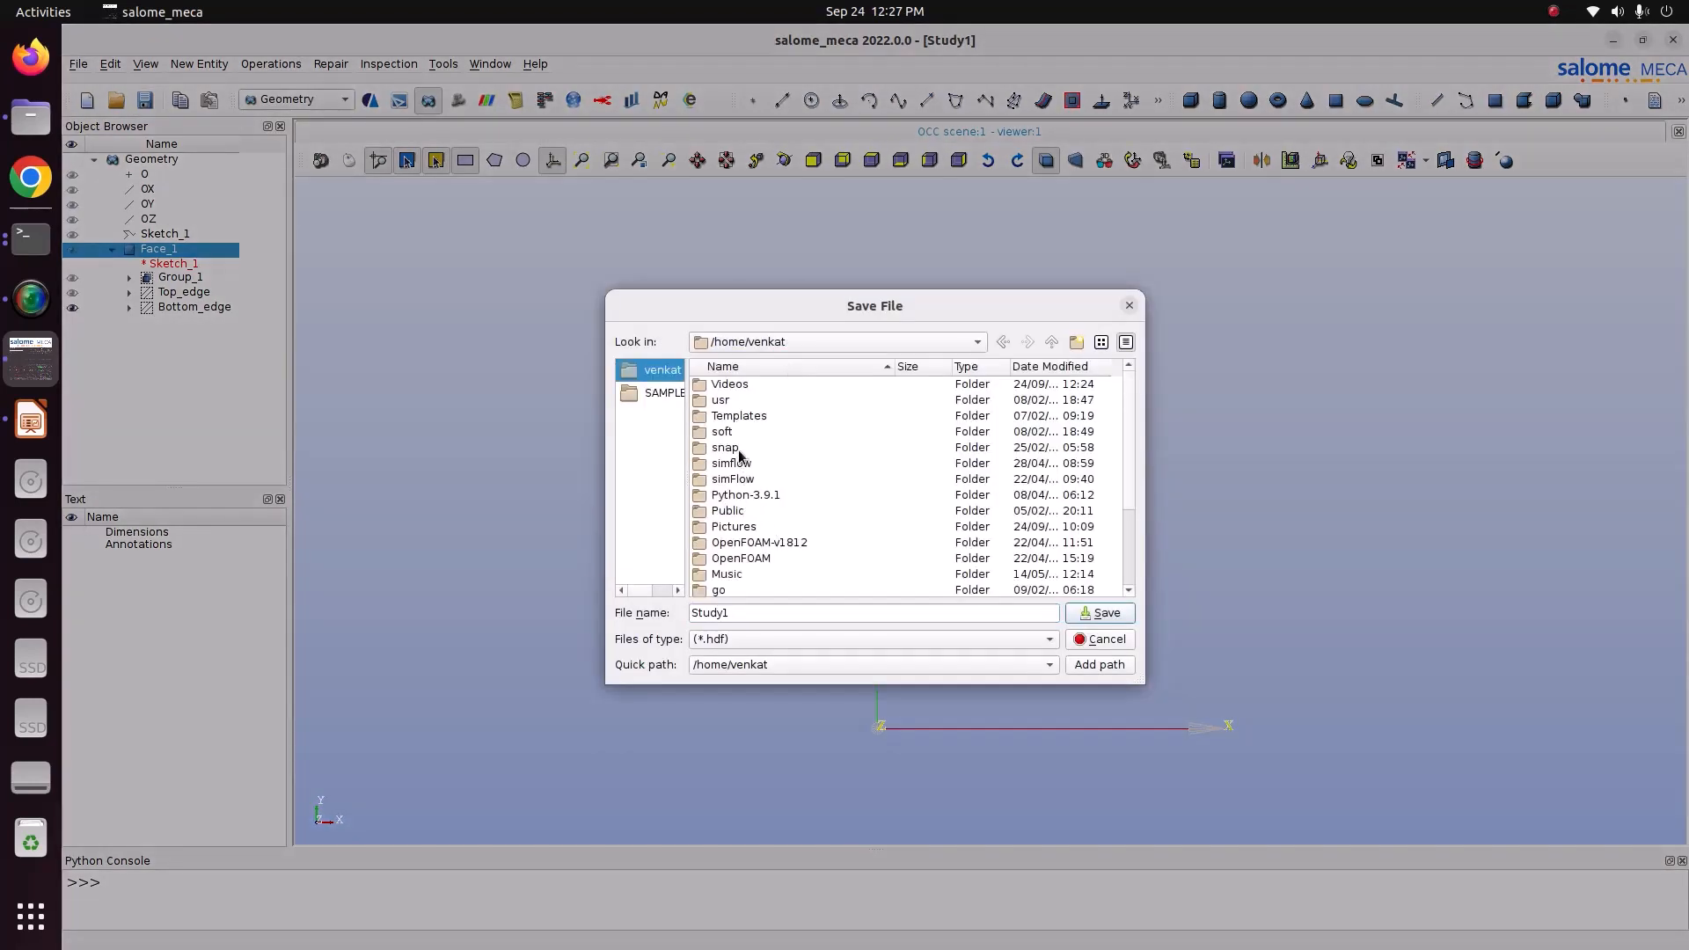
pyautogui.doubleClick(741, 527)
pyautogui.doubleClick(745, 401)
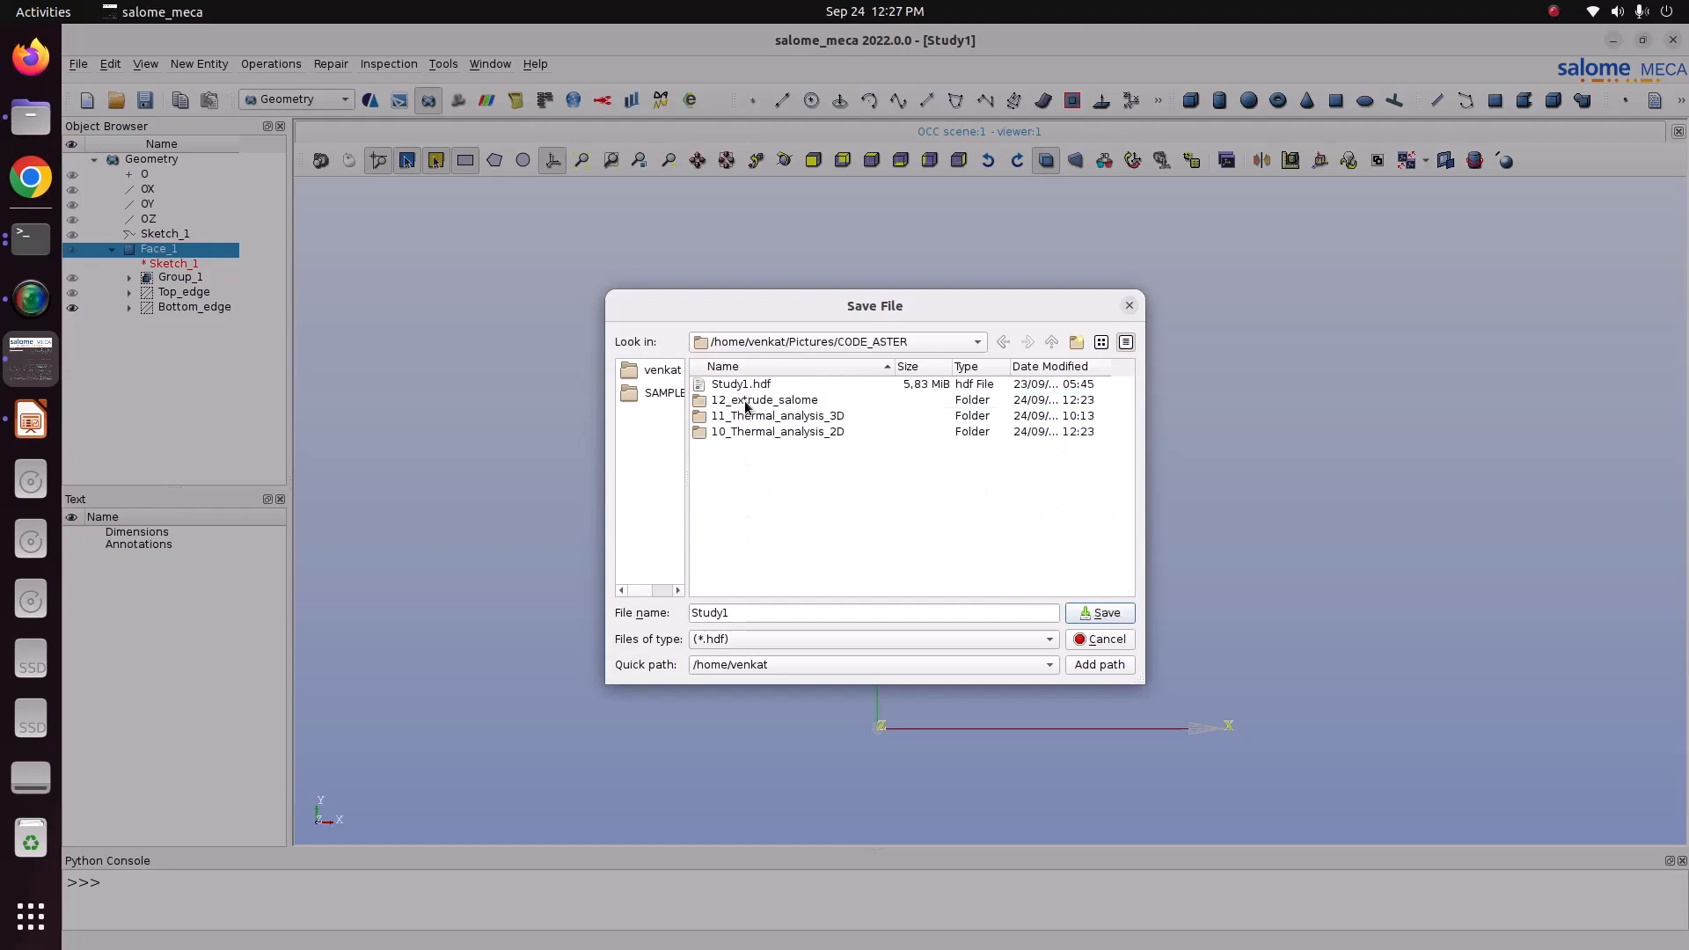
pyautogui.doubleClick(765, 433)
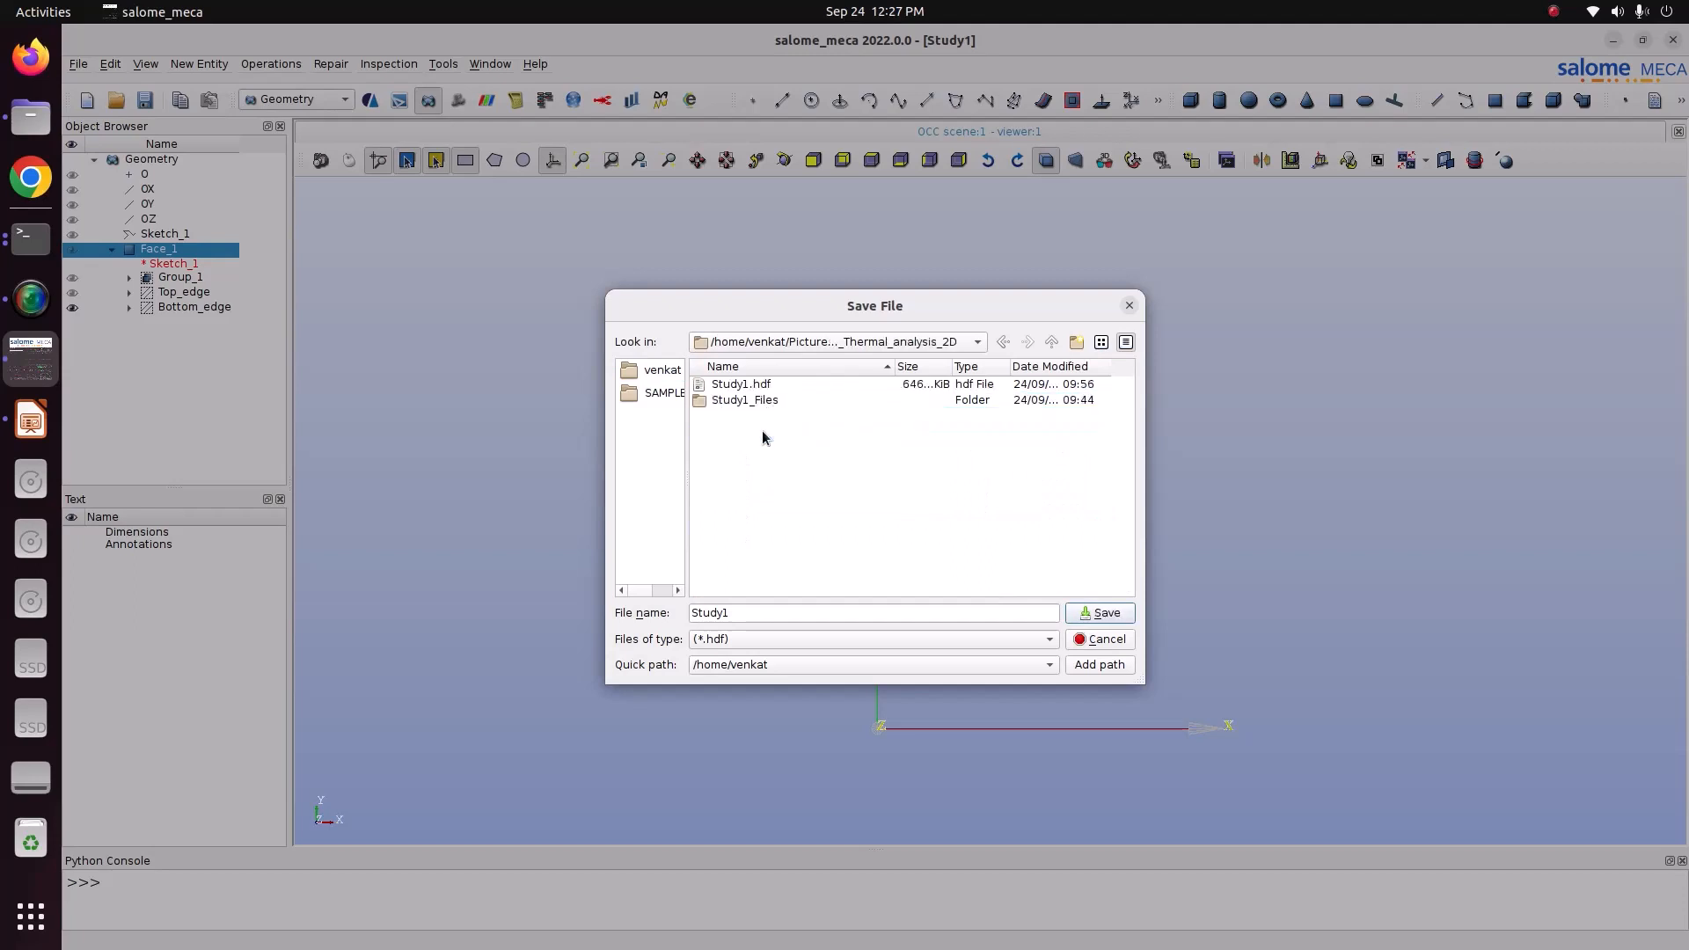
pyautogui.click(754, 612)
pyautogui.press('BackSpace')
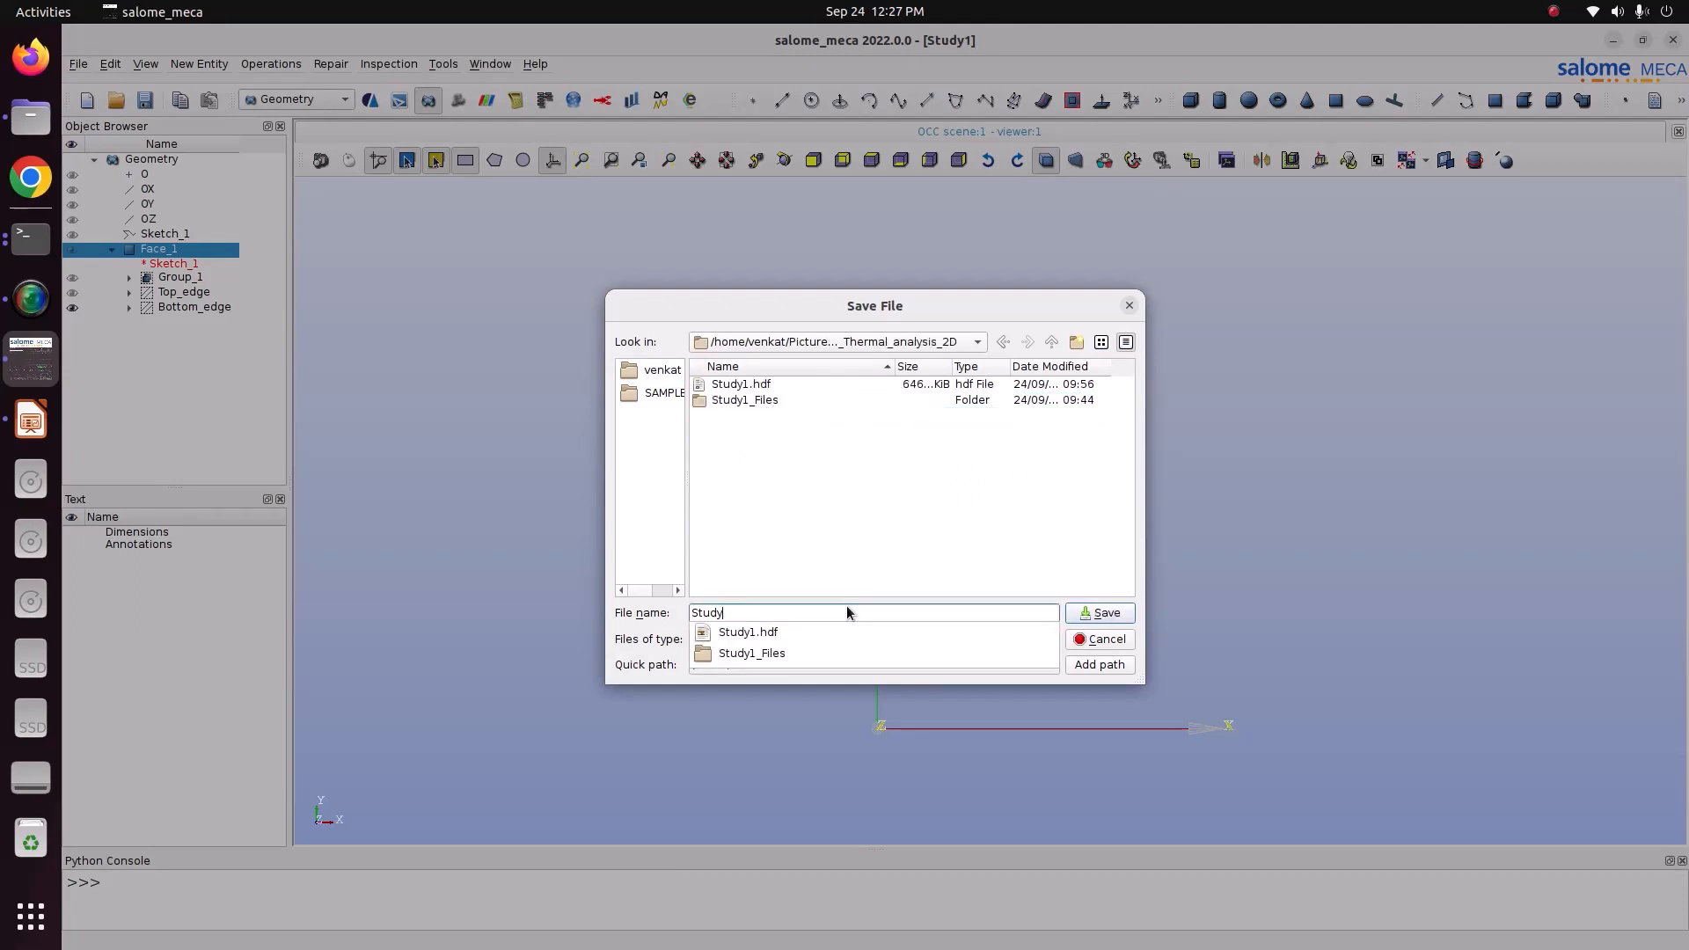
pyautogui.write('2')
pyautogui.press('Return')
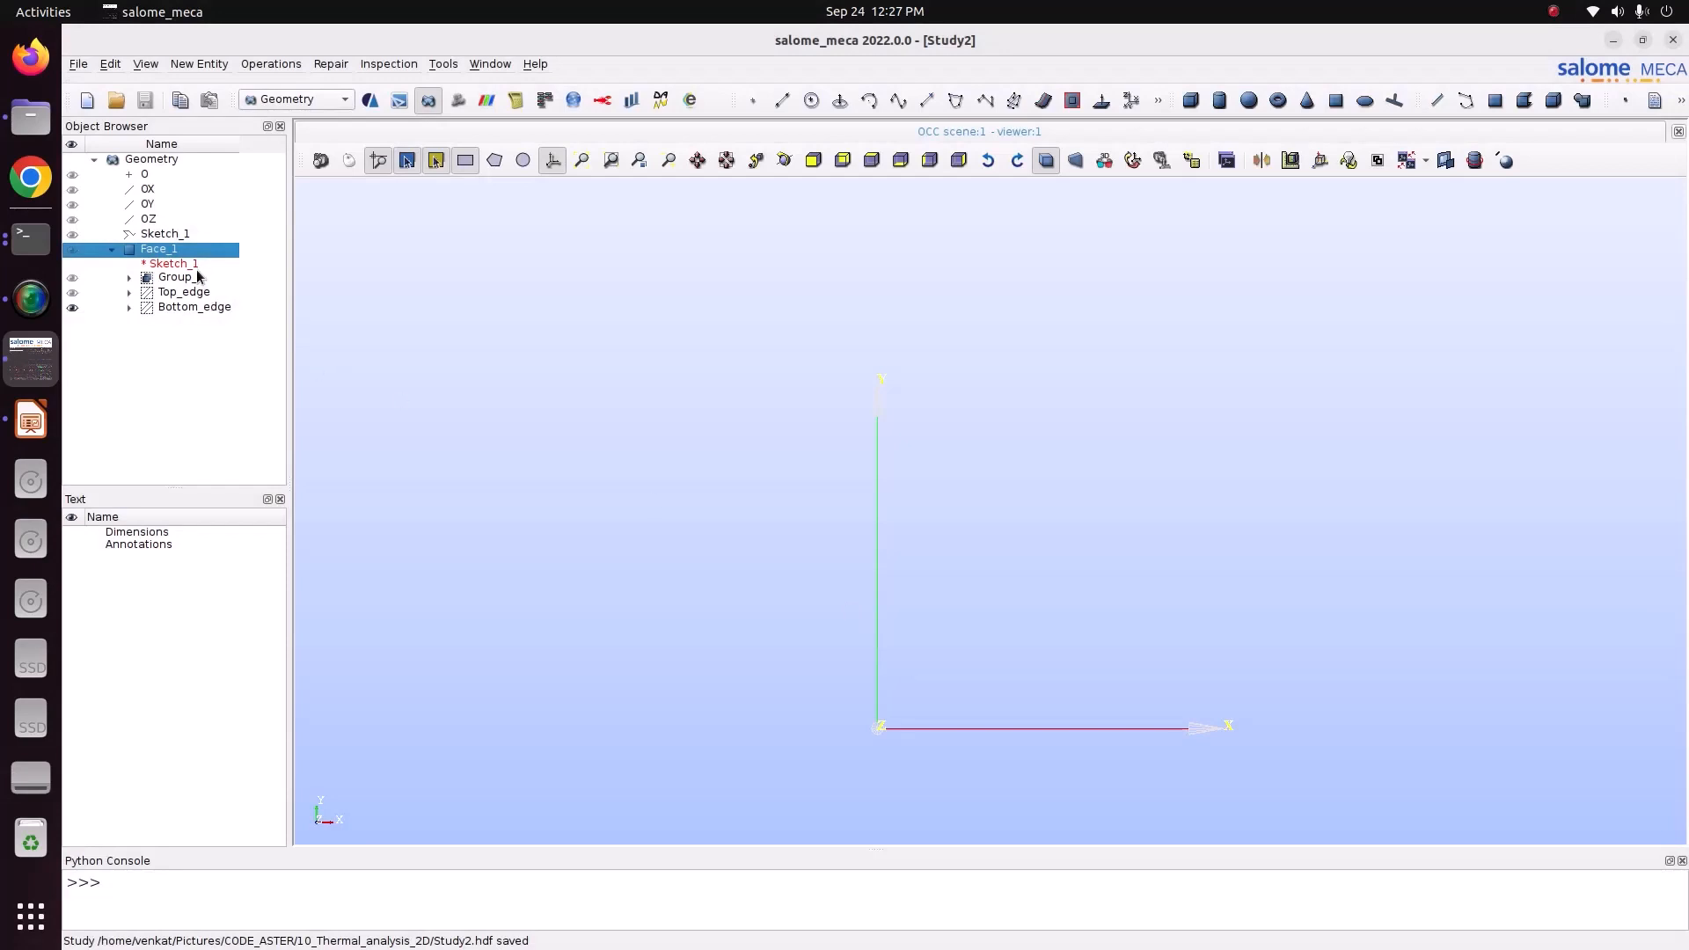
# Step: Switch to the Mesh module and set up a new mesh on Face_1 with the Quadrangle: Mapping 2D algorithm
pyautogui.click(281, 99)
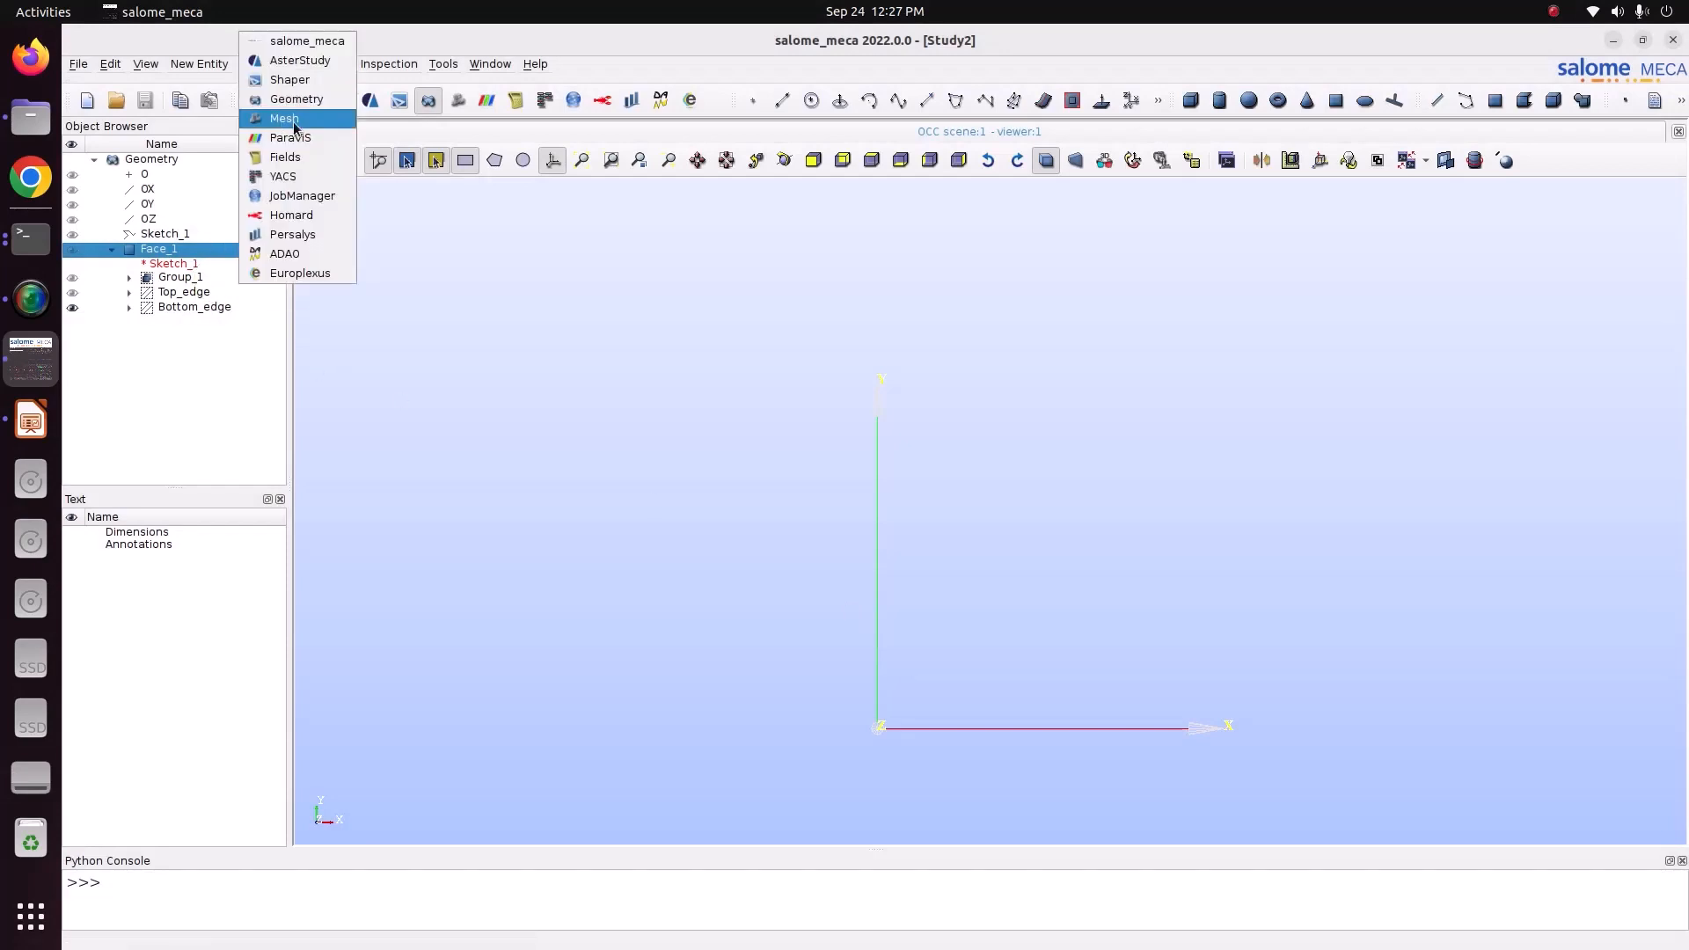
pyautogui.click(284, 119)
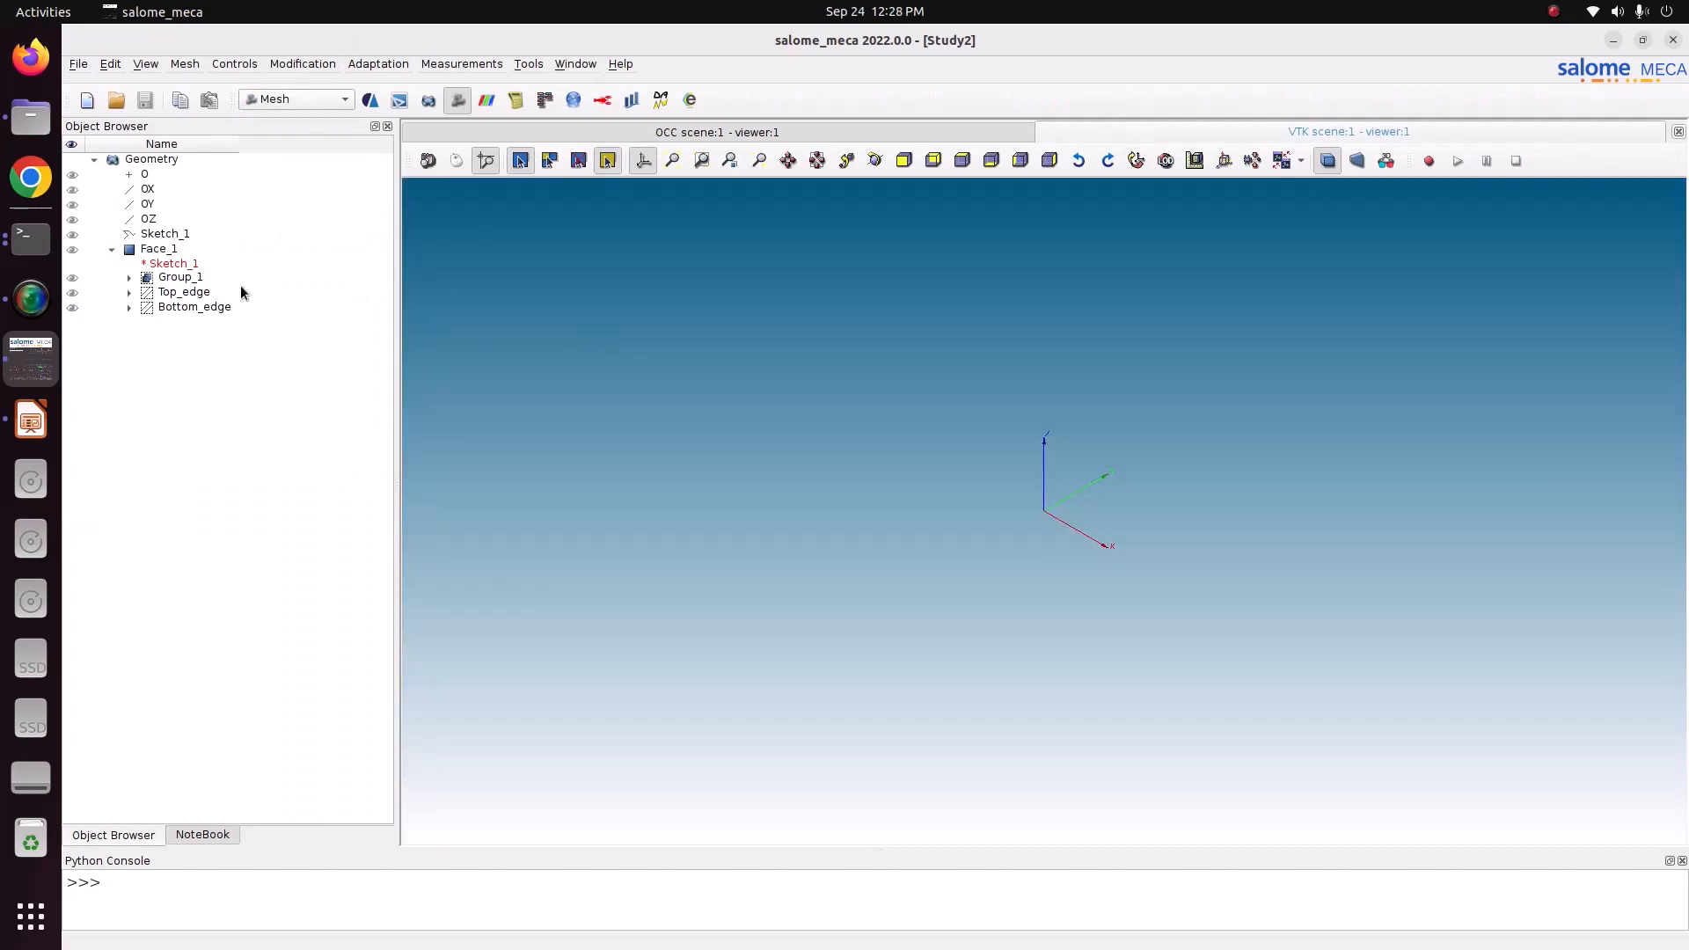
pyautogui.click(155, 249)
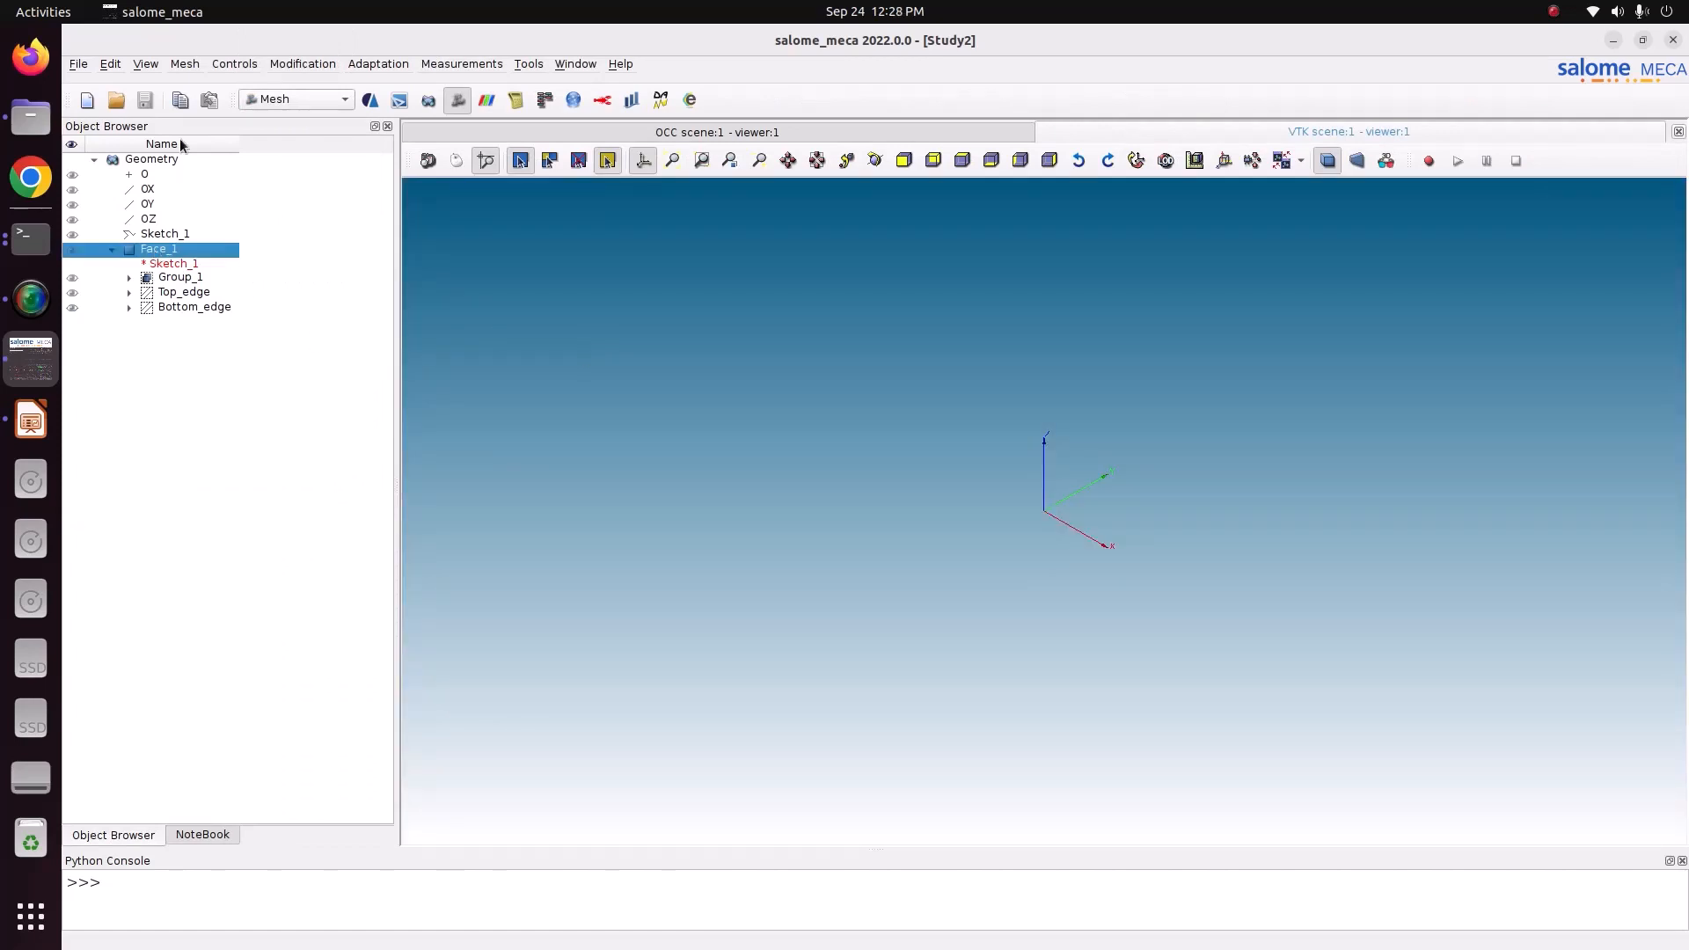
pyautogui.click(185, 66)
pyautogui.click(212, 81)
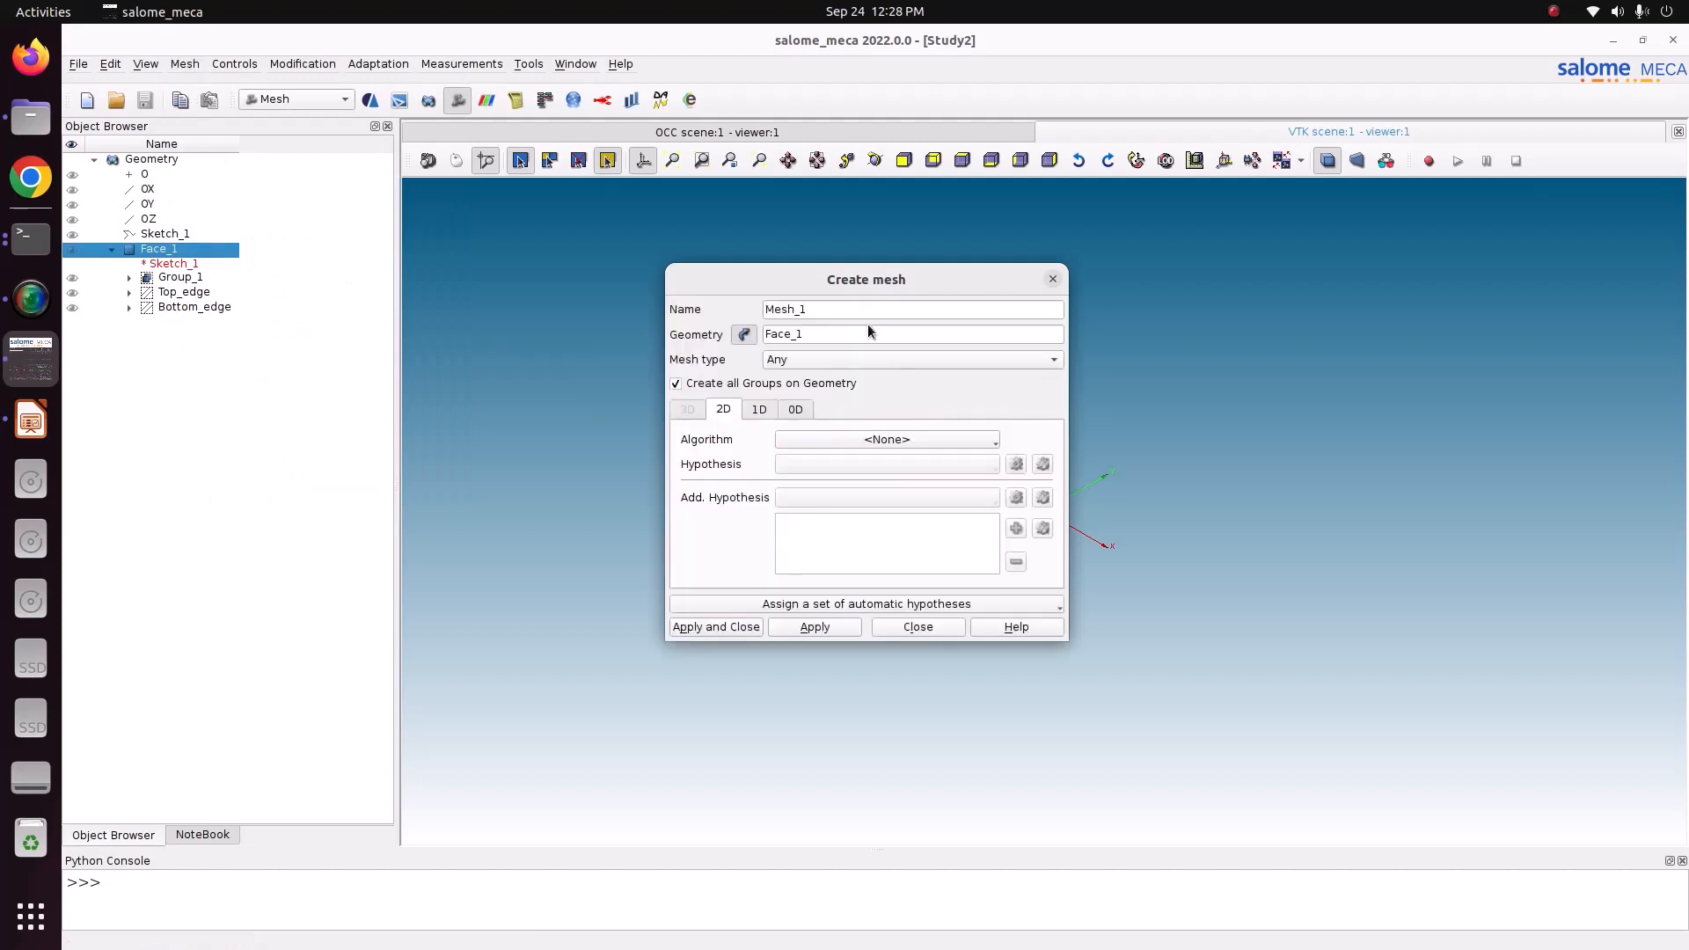
pyautogui.click(846, 440)
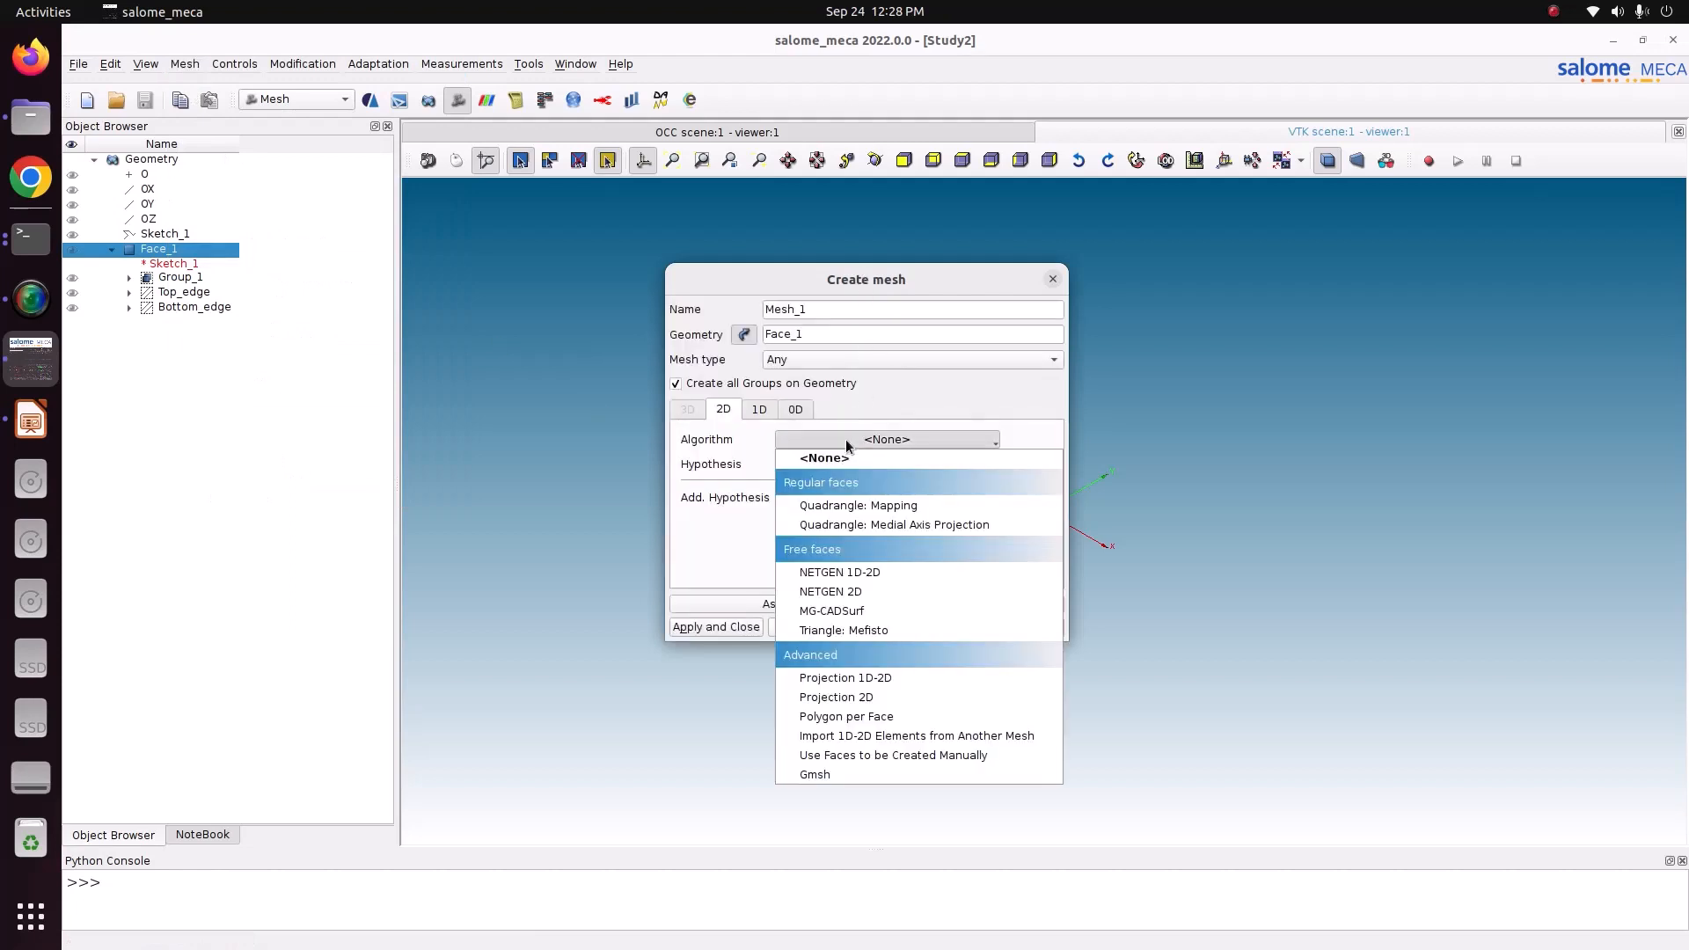
pyautogui.click(871, 506)
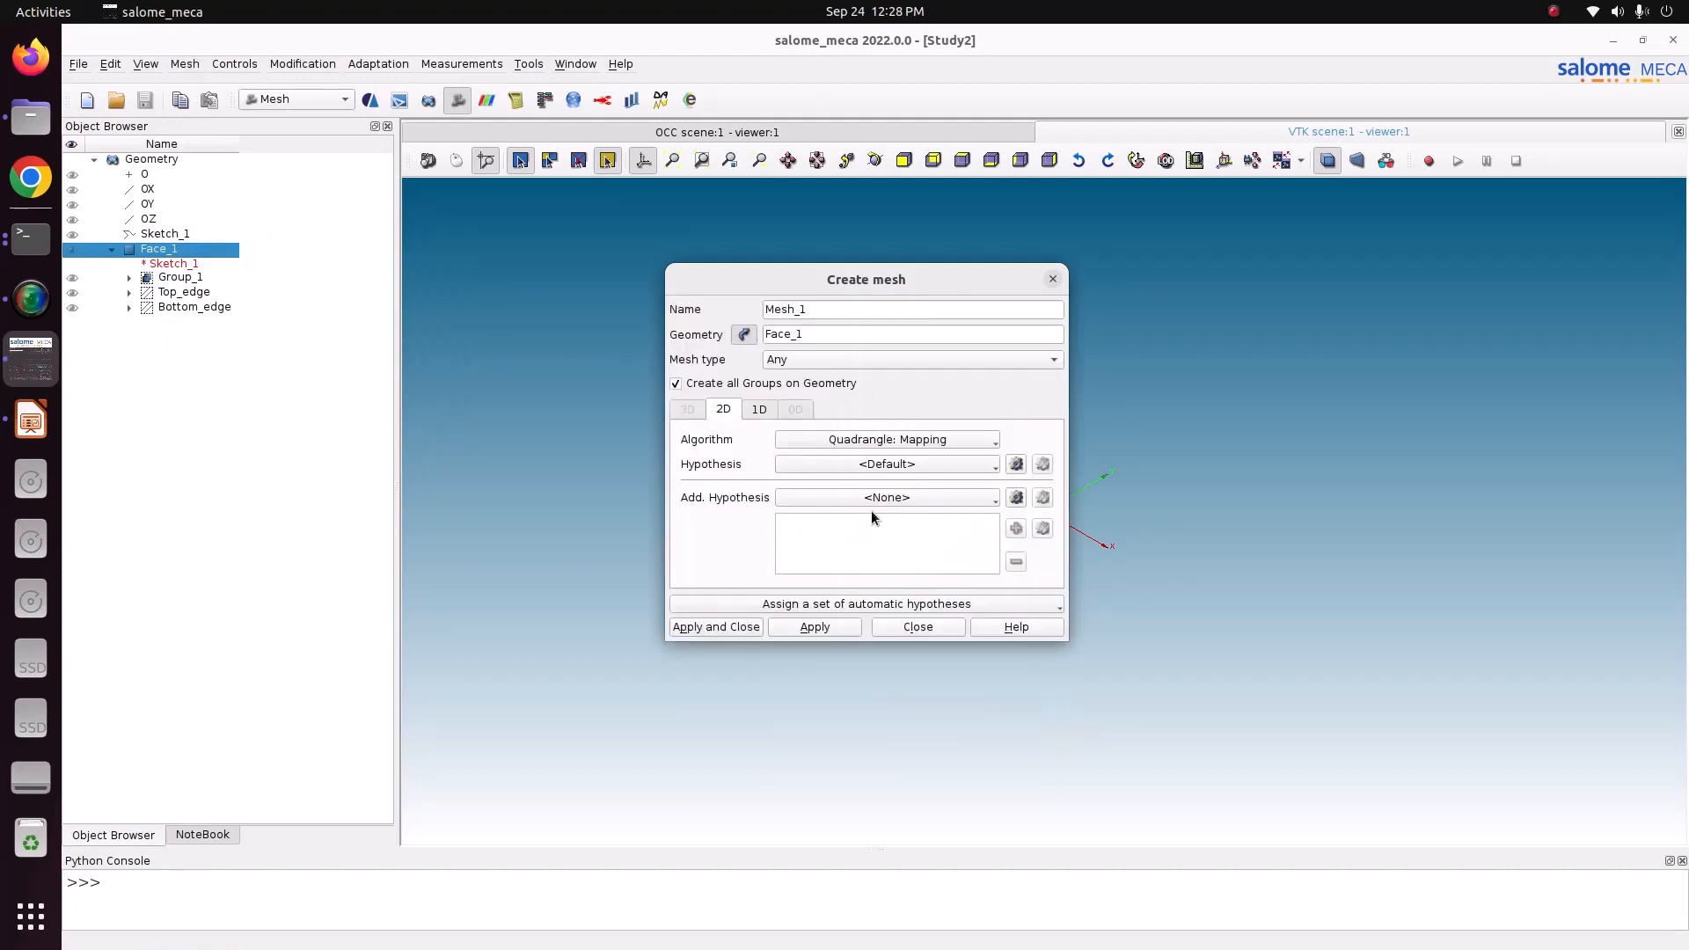
# Step: Assign Wire Discretisation as the 1D algorithm with a Local Length hypothesis of 0.05, and create the mesh
pyautogui.click(762, 410)
pyautogui.click(861, 440)
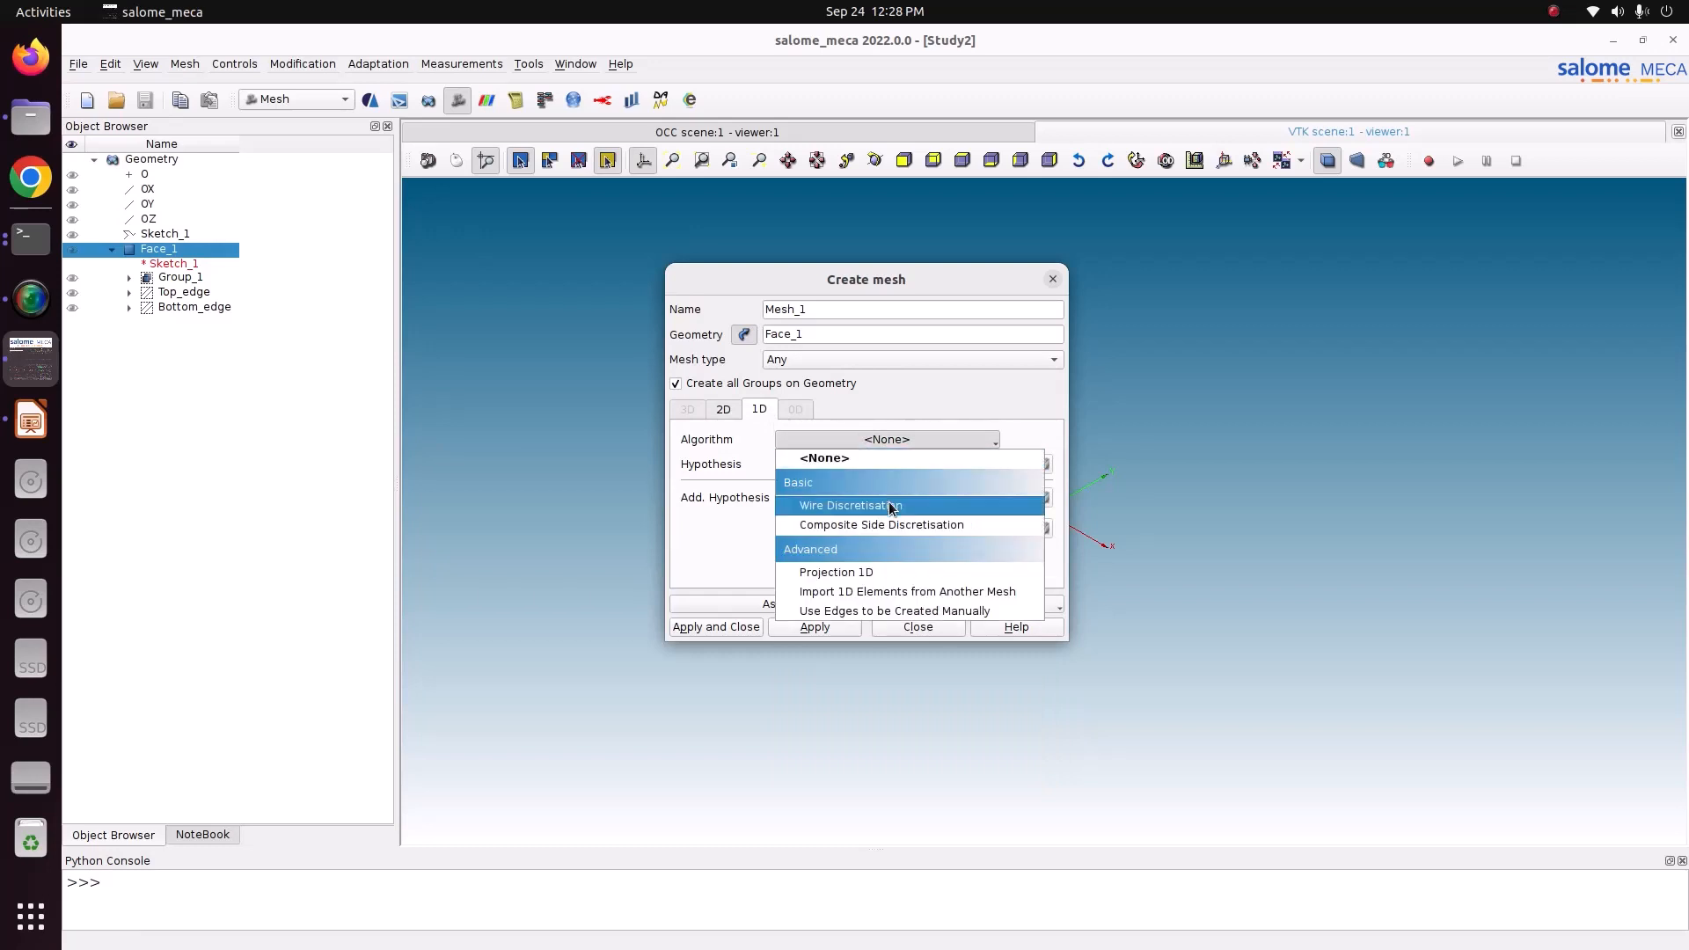
pyautogui.click(889, 502)
pyautogui.click(1017, 464)
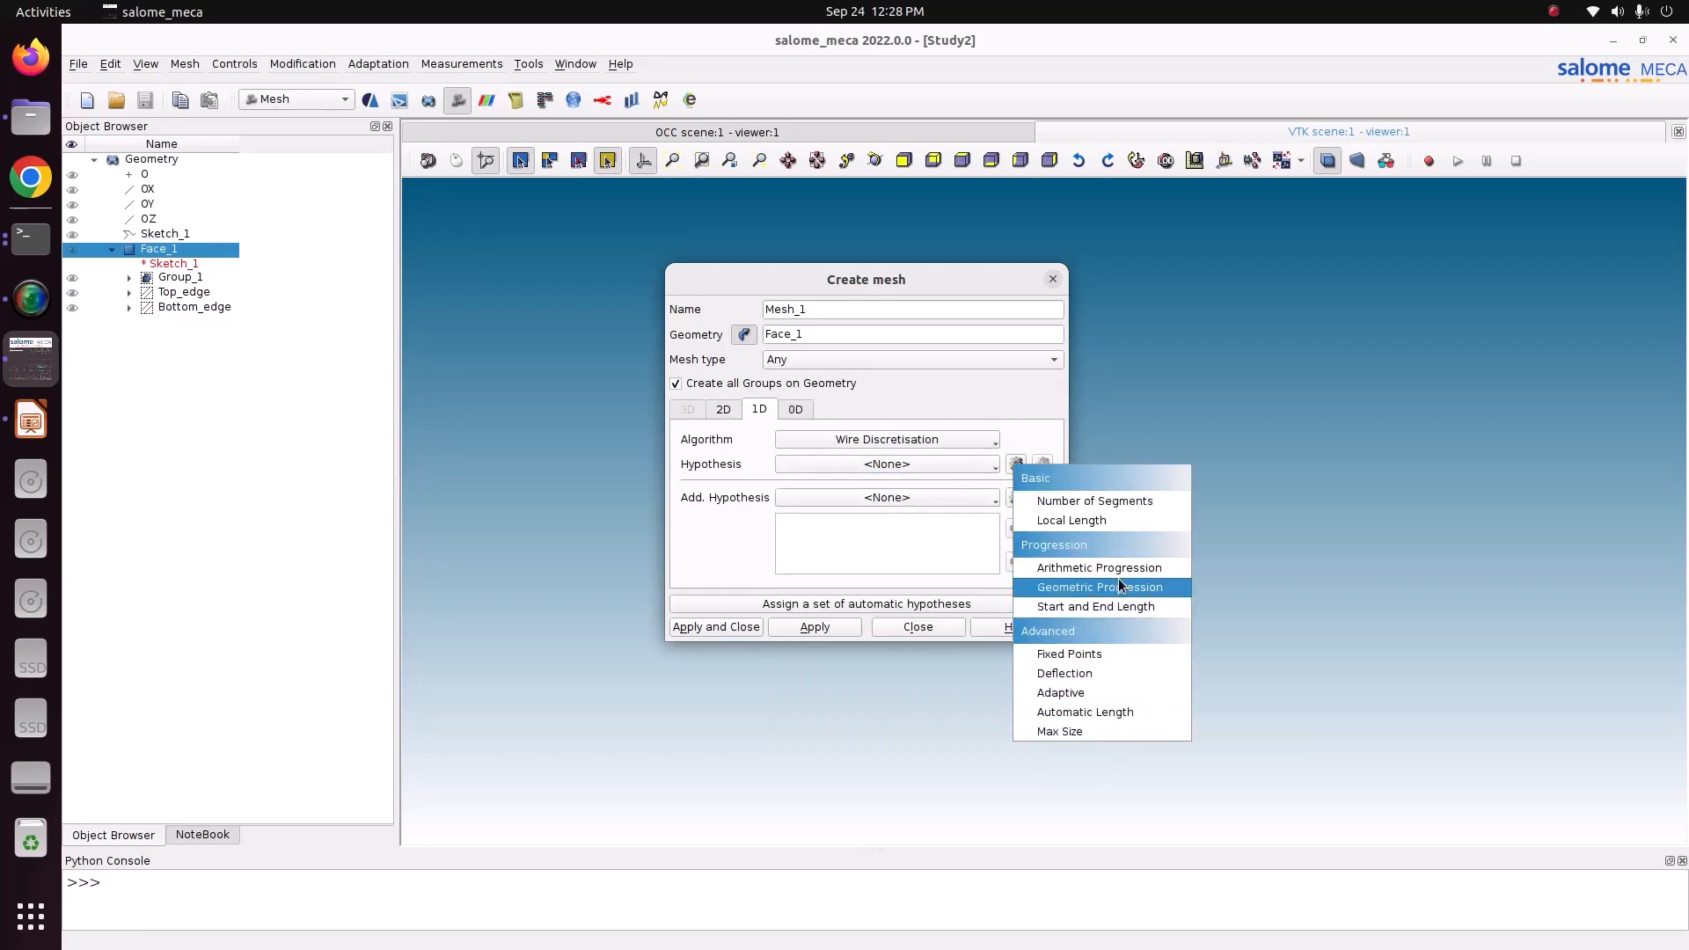
pyautogui.click(1101, 522)
pyautogui.moveTo(915, 440); pyautogui.dragTo(794, 435)
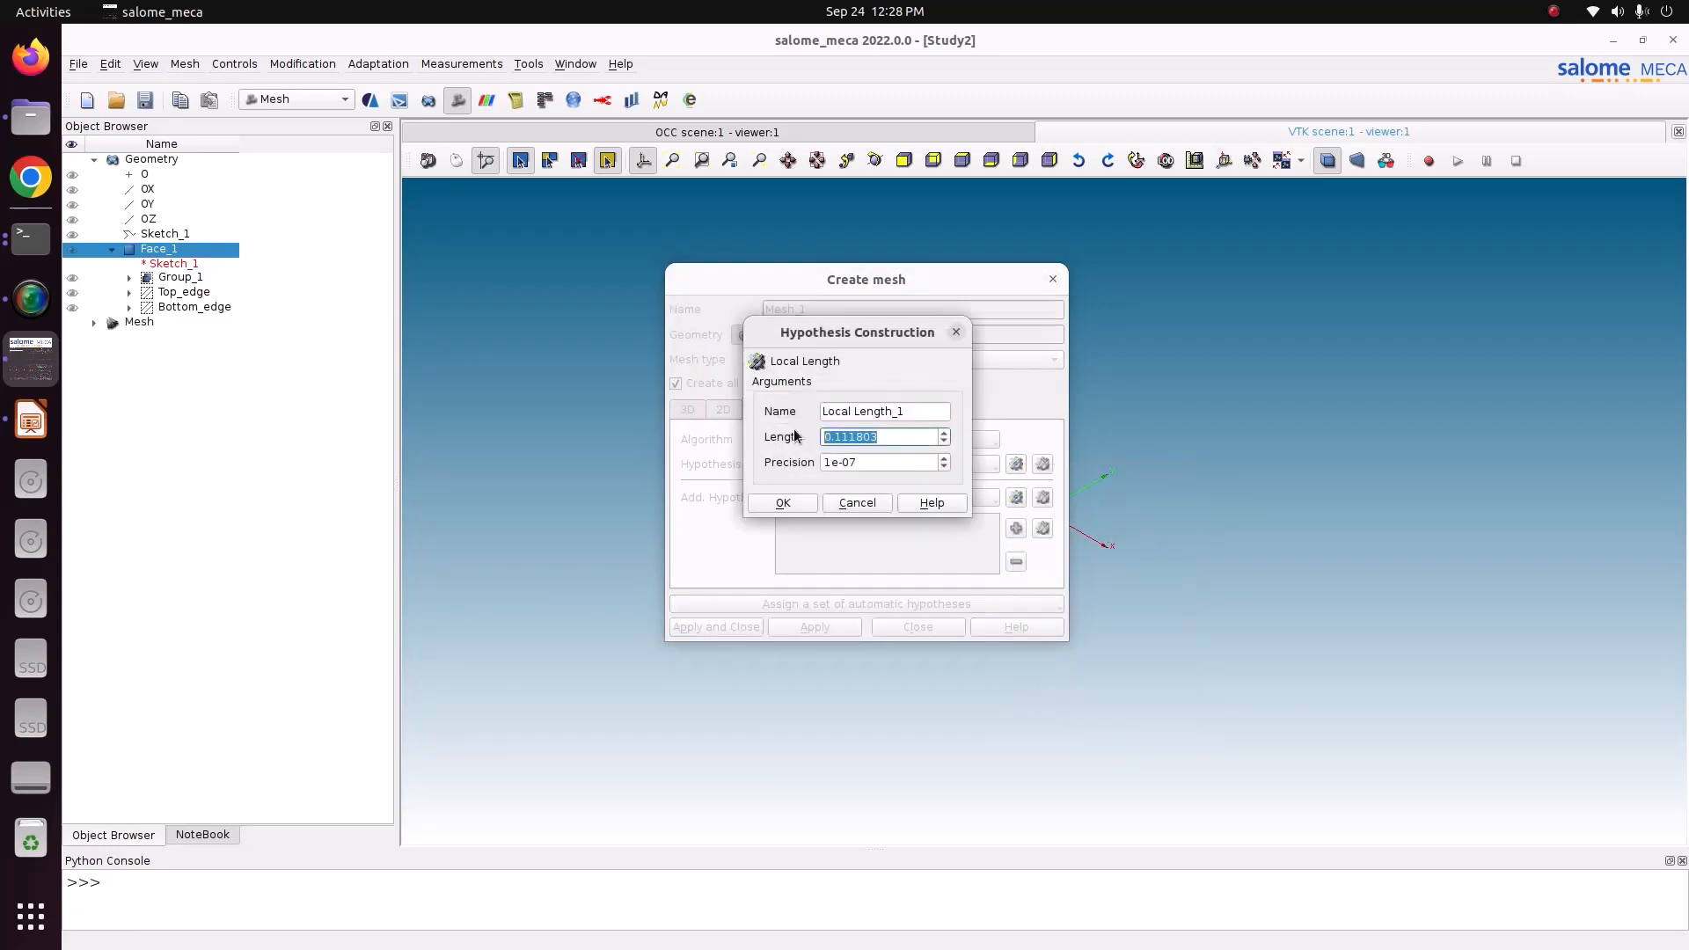
pyautogui.write('0.05')
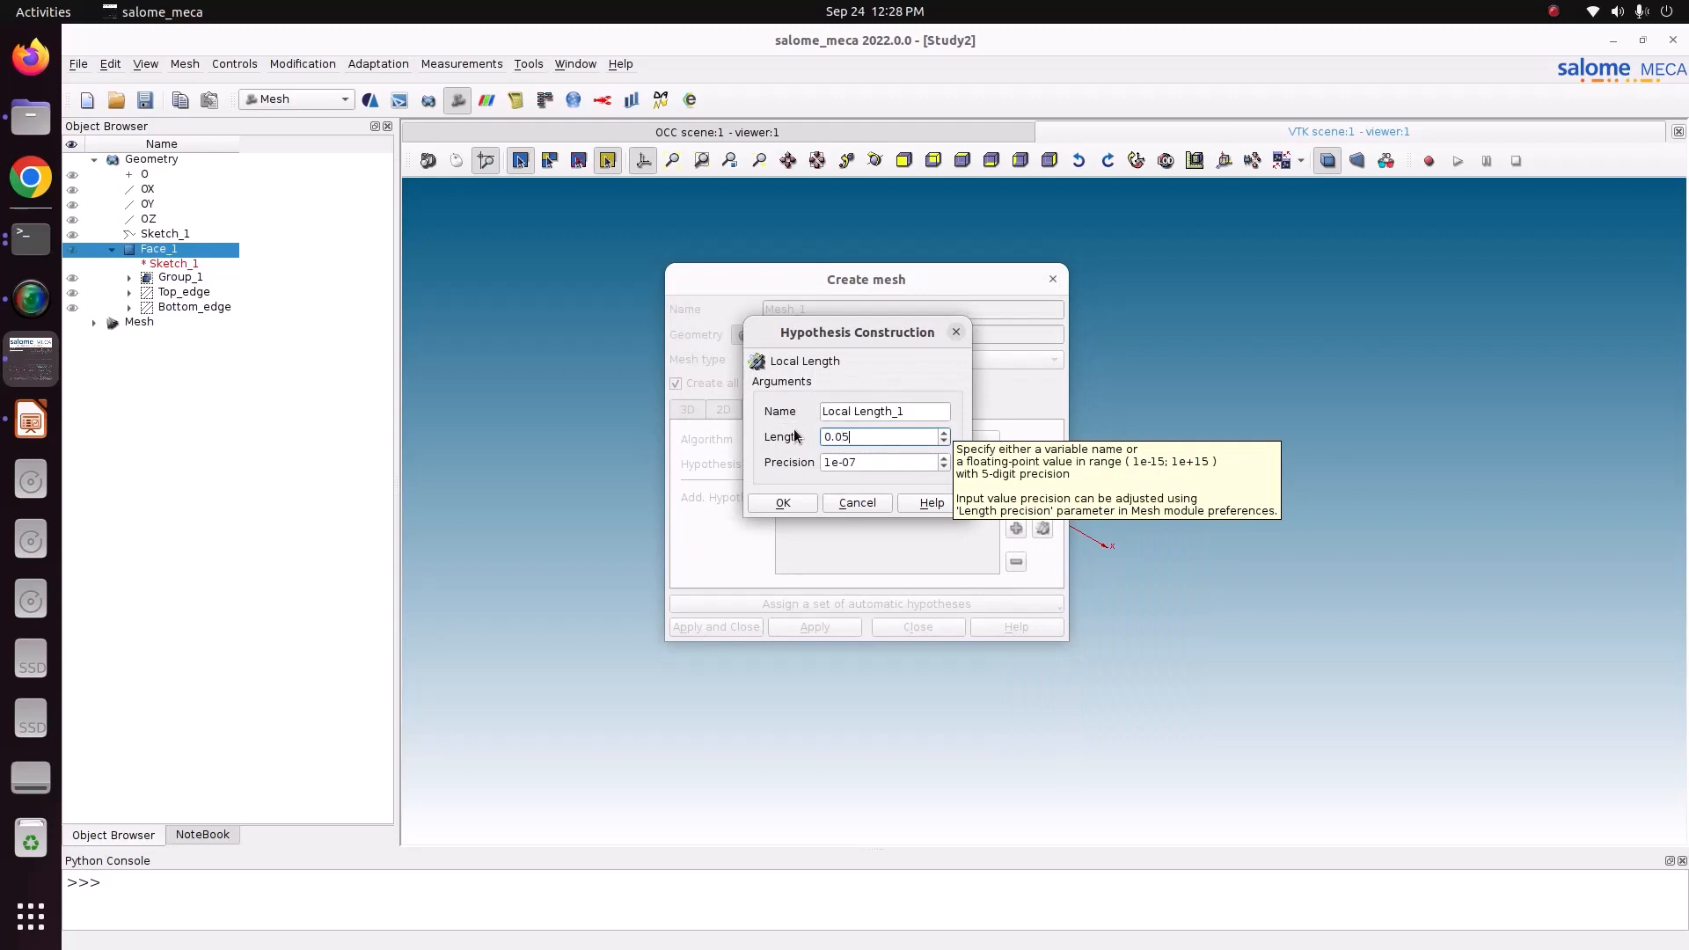
pyautogui.click(795, 503)
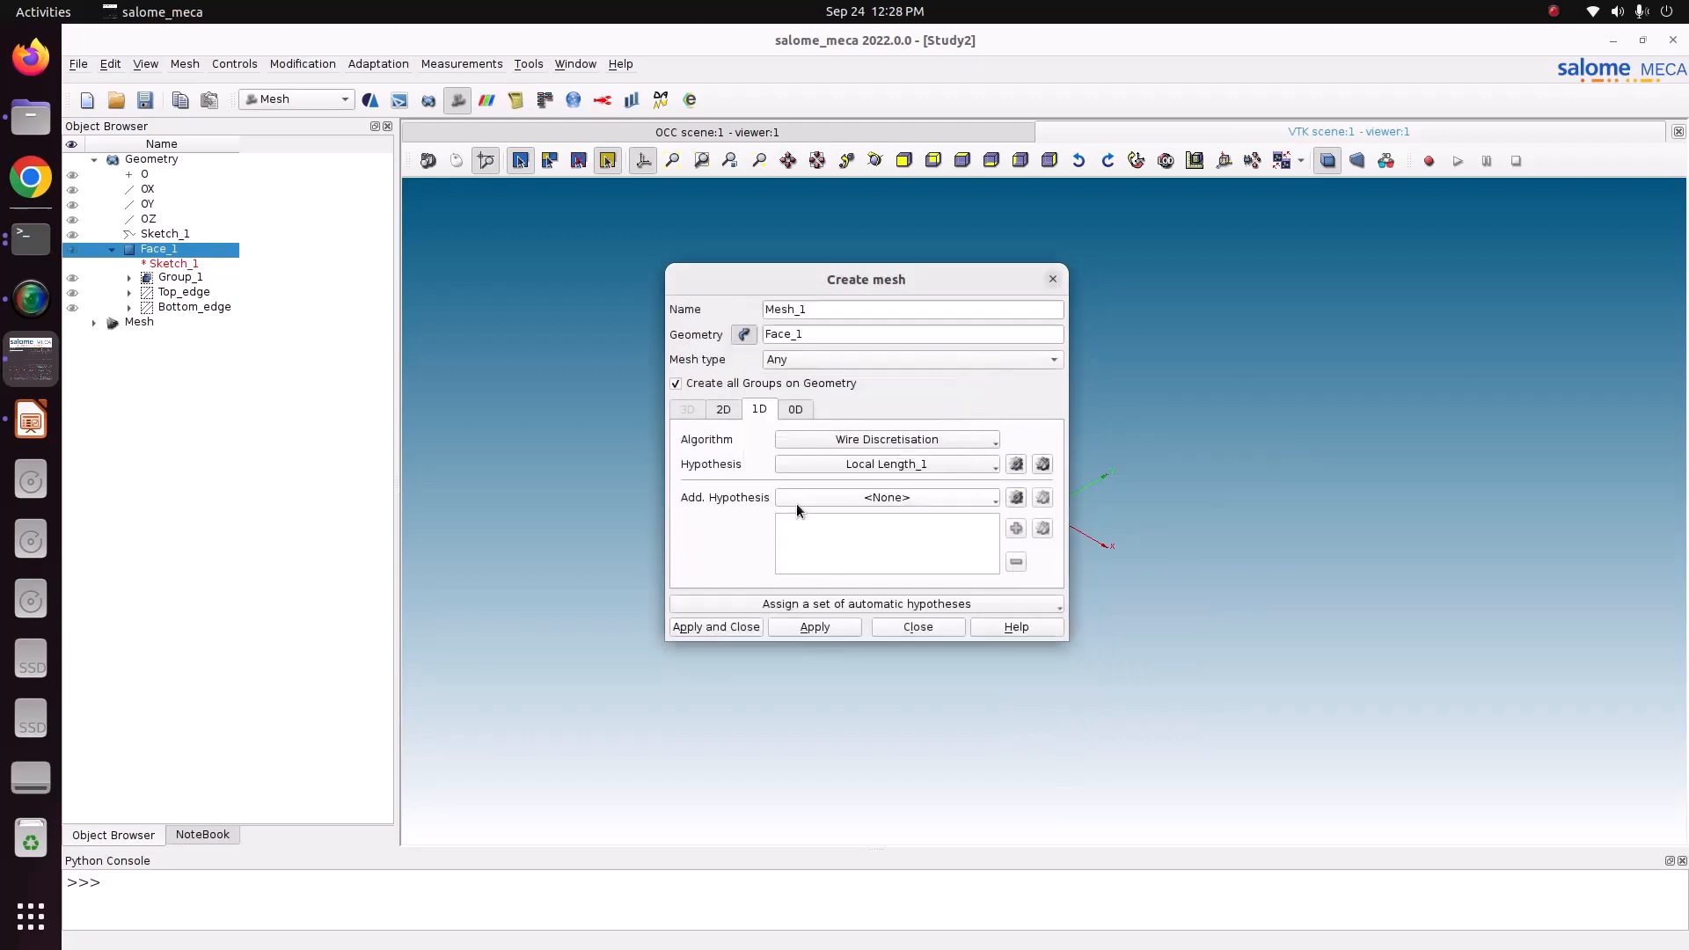
pyautogui.click(720, 626)
# Step: Compute Mesh_1 and display the resulting mesh face-on along the Z axis
pyautogui.rightClick(167, 365)
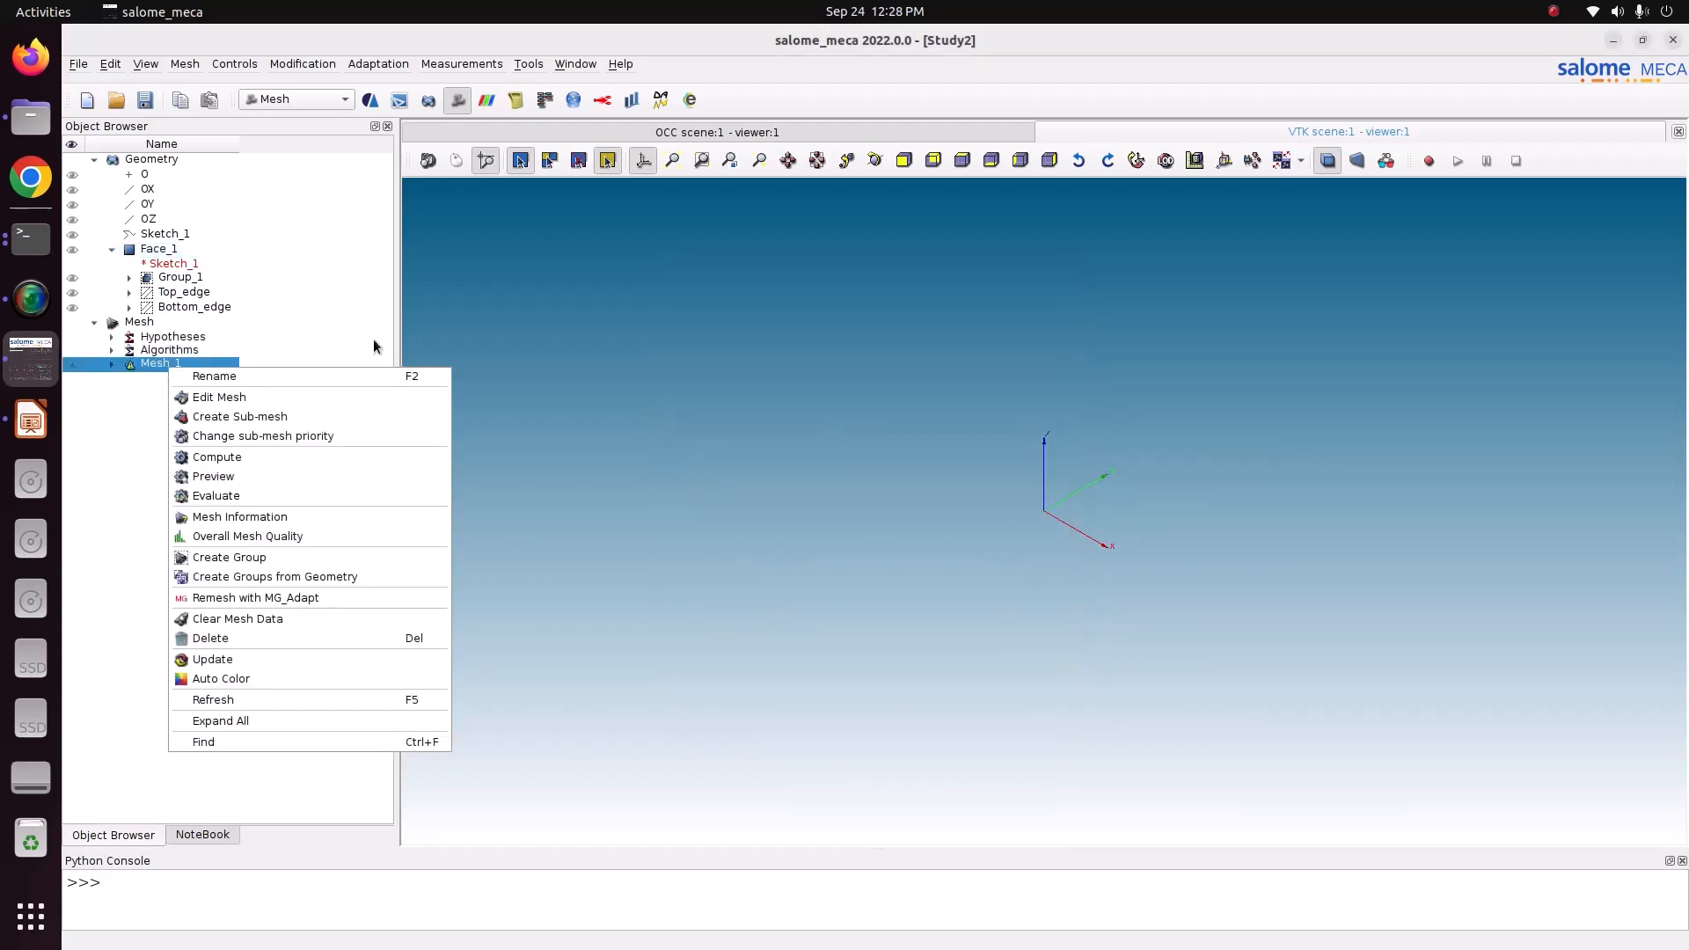
pyautogui.click(352, 457)
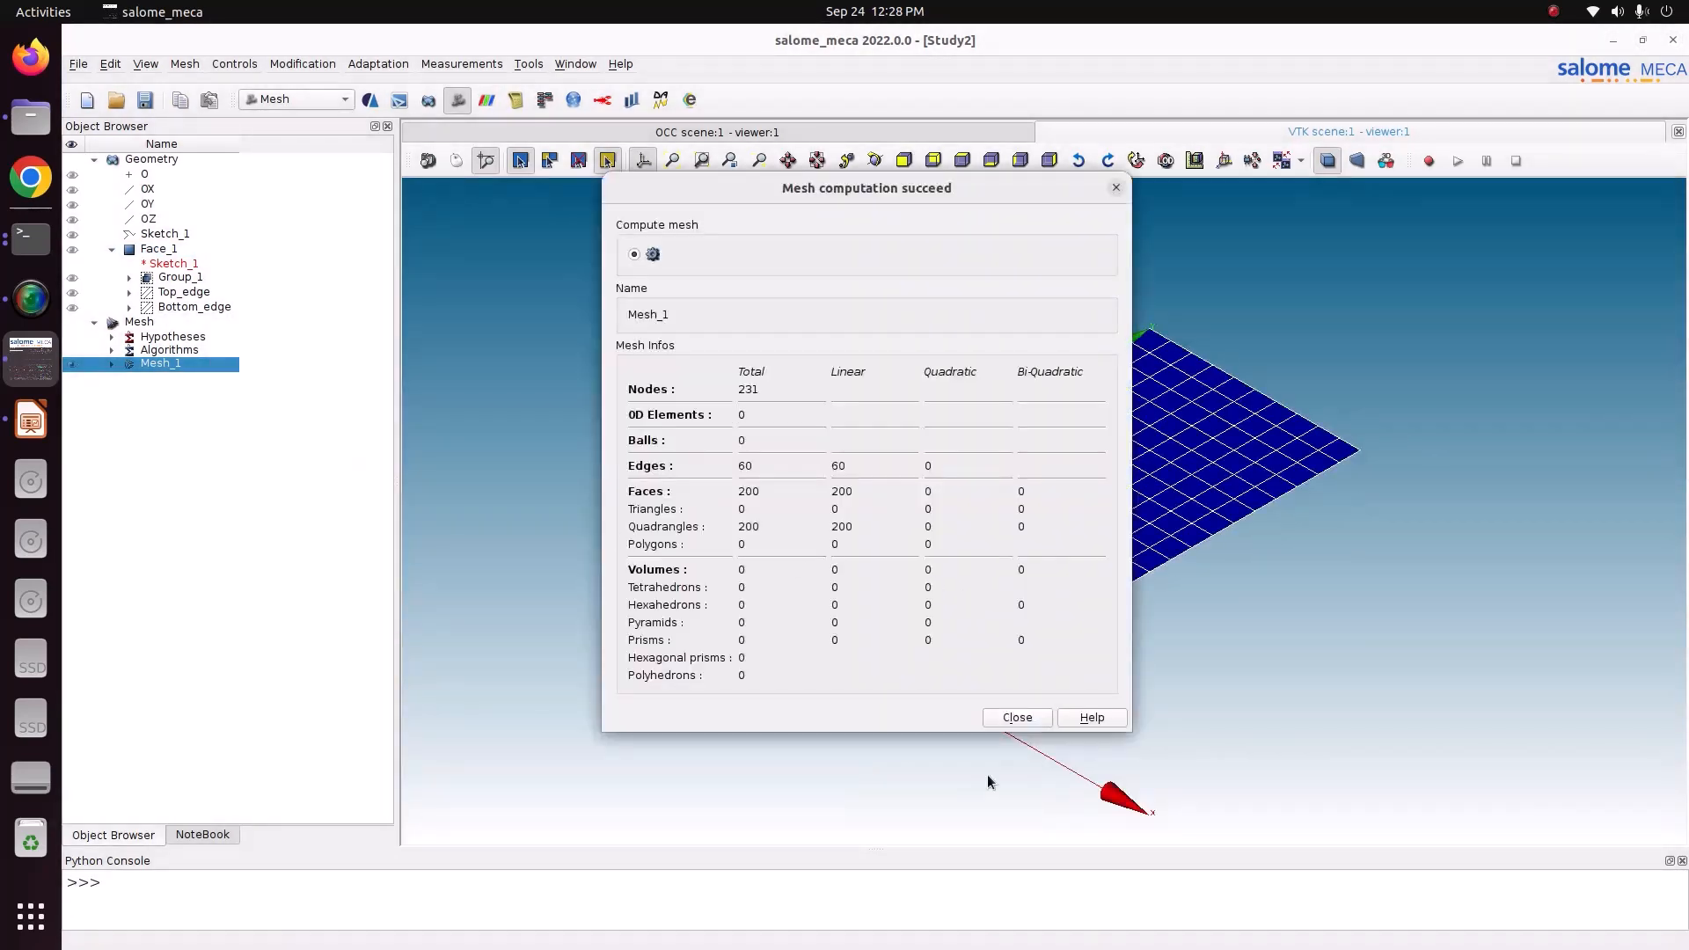
pyautogui.click(1018, 717)
pyautogui.click(962, 161)
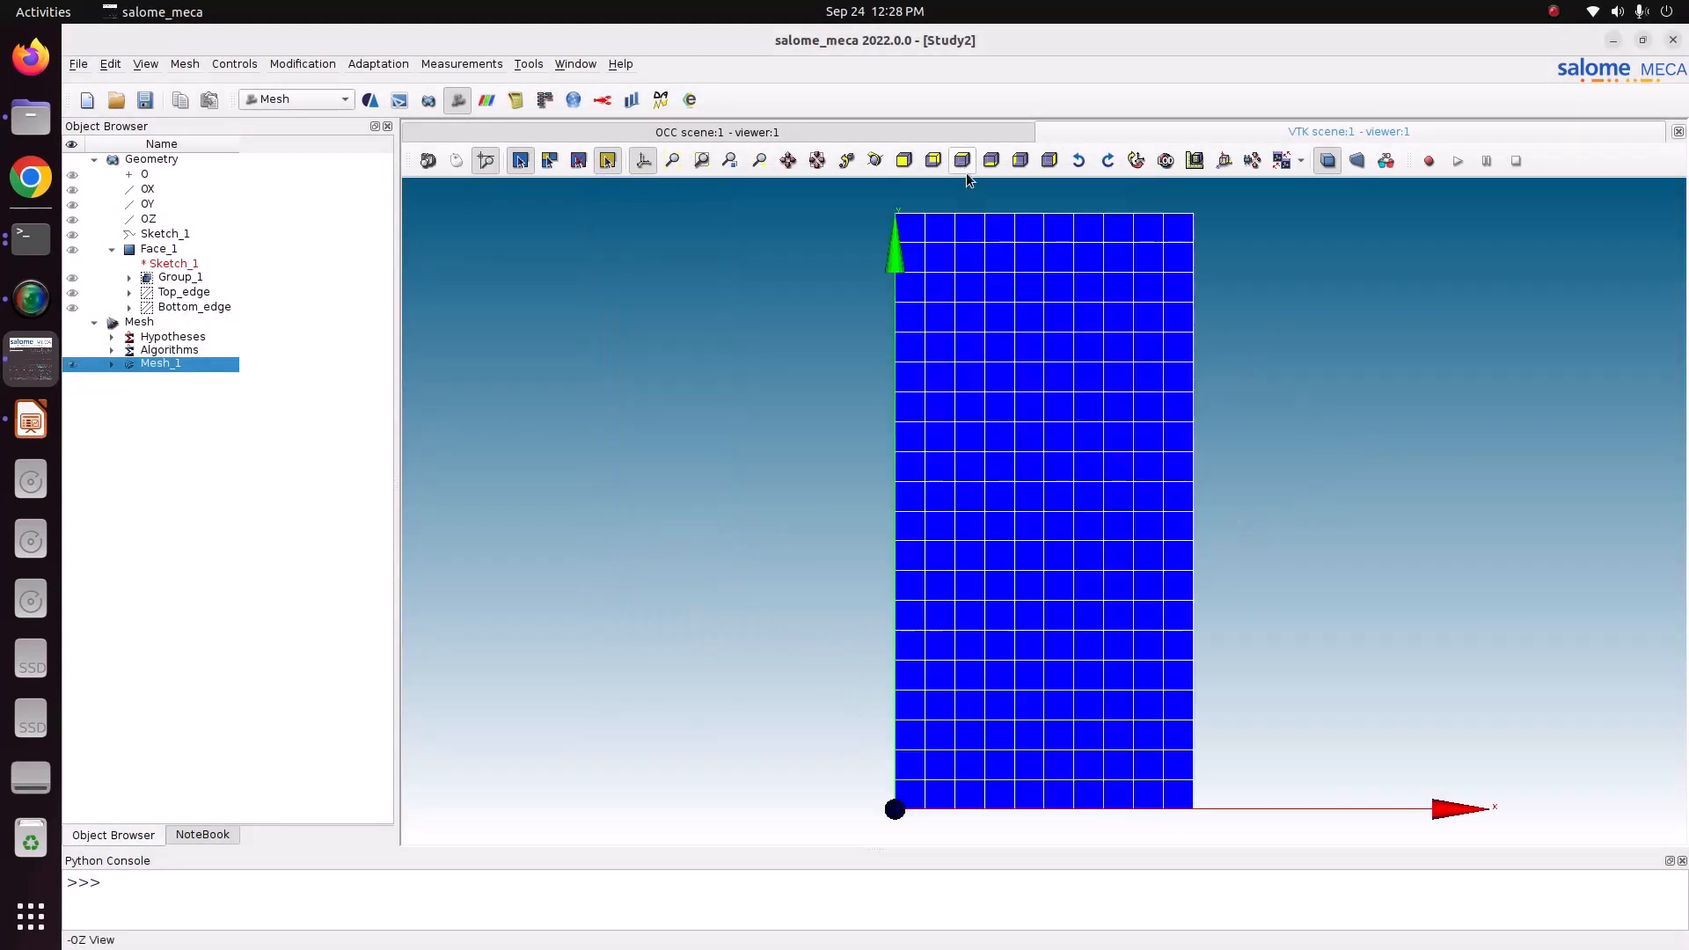
pyautogui.click(992, 161)
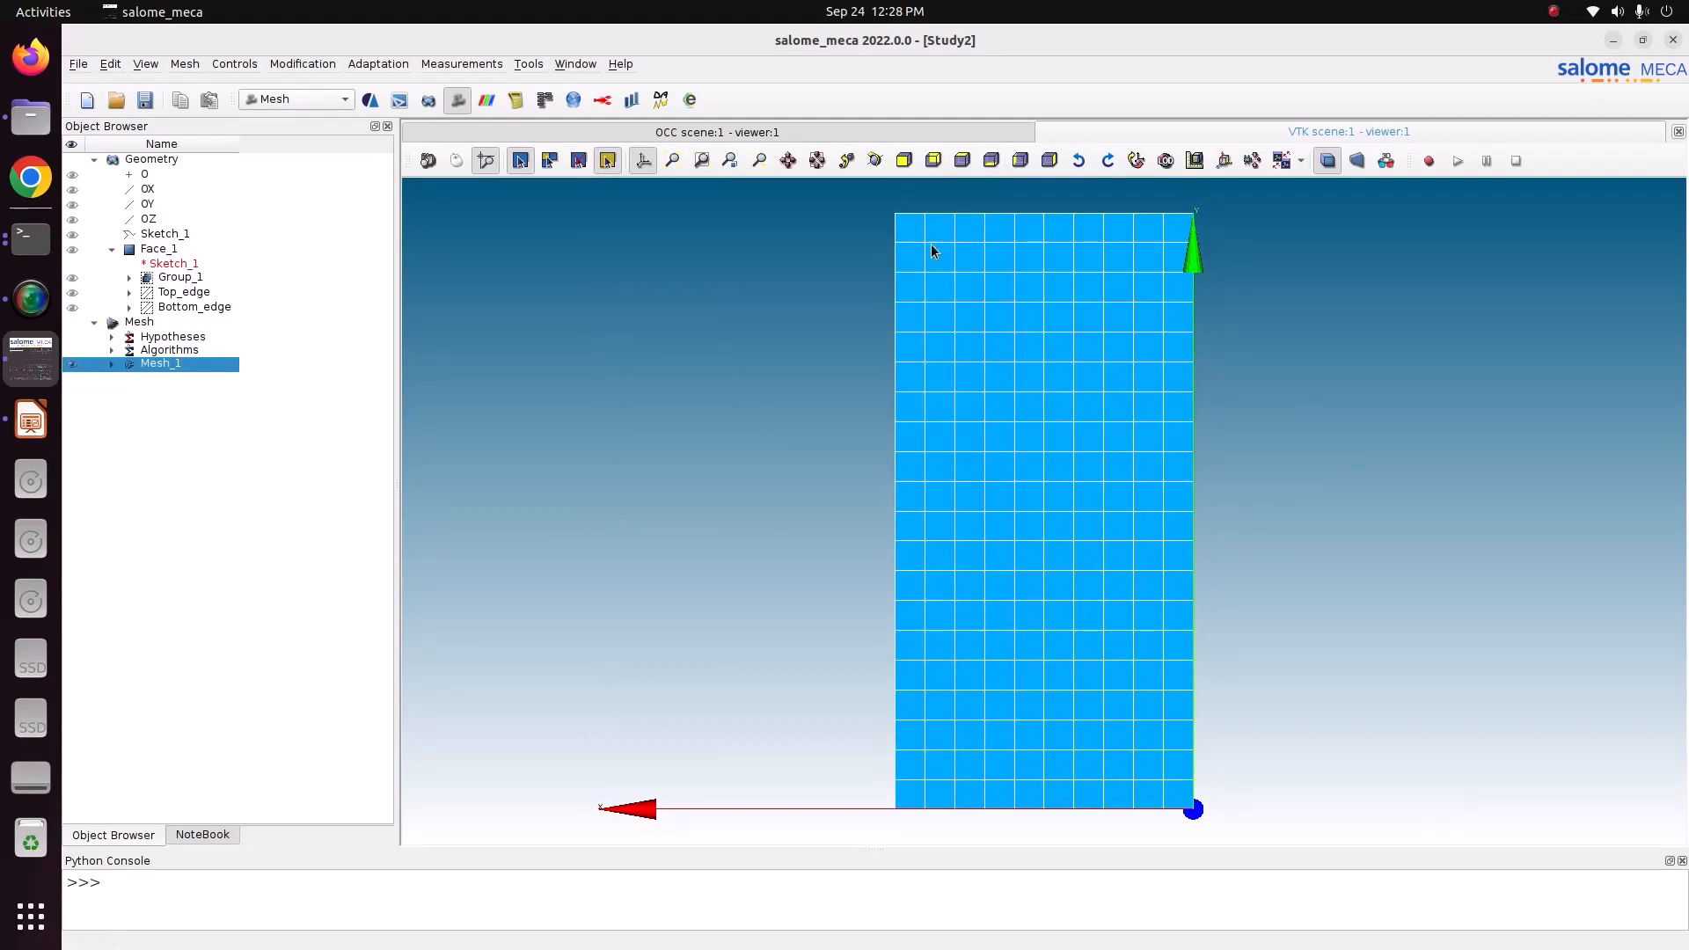
# Step: Check the edge and face groups listed under Mesh_1 and save the study
pyautogui.click(111, 364)
pyautogui.click(130, 419)
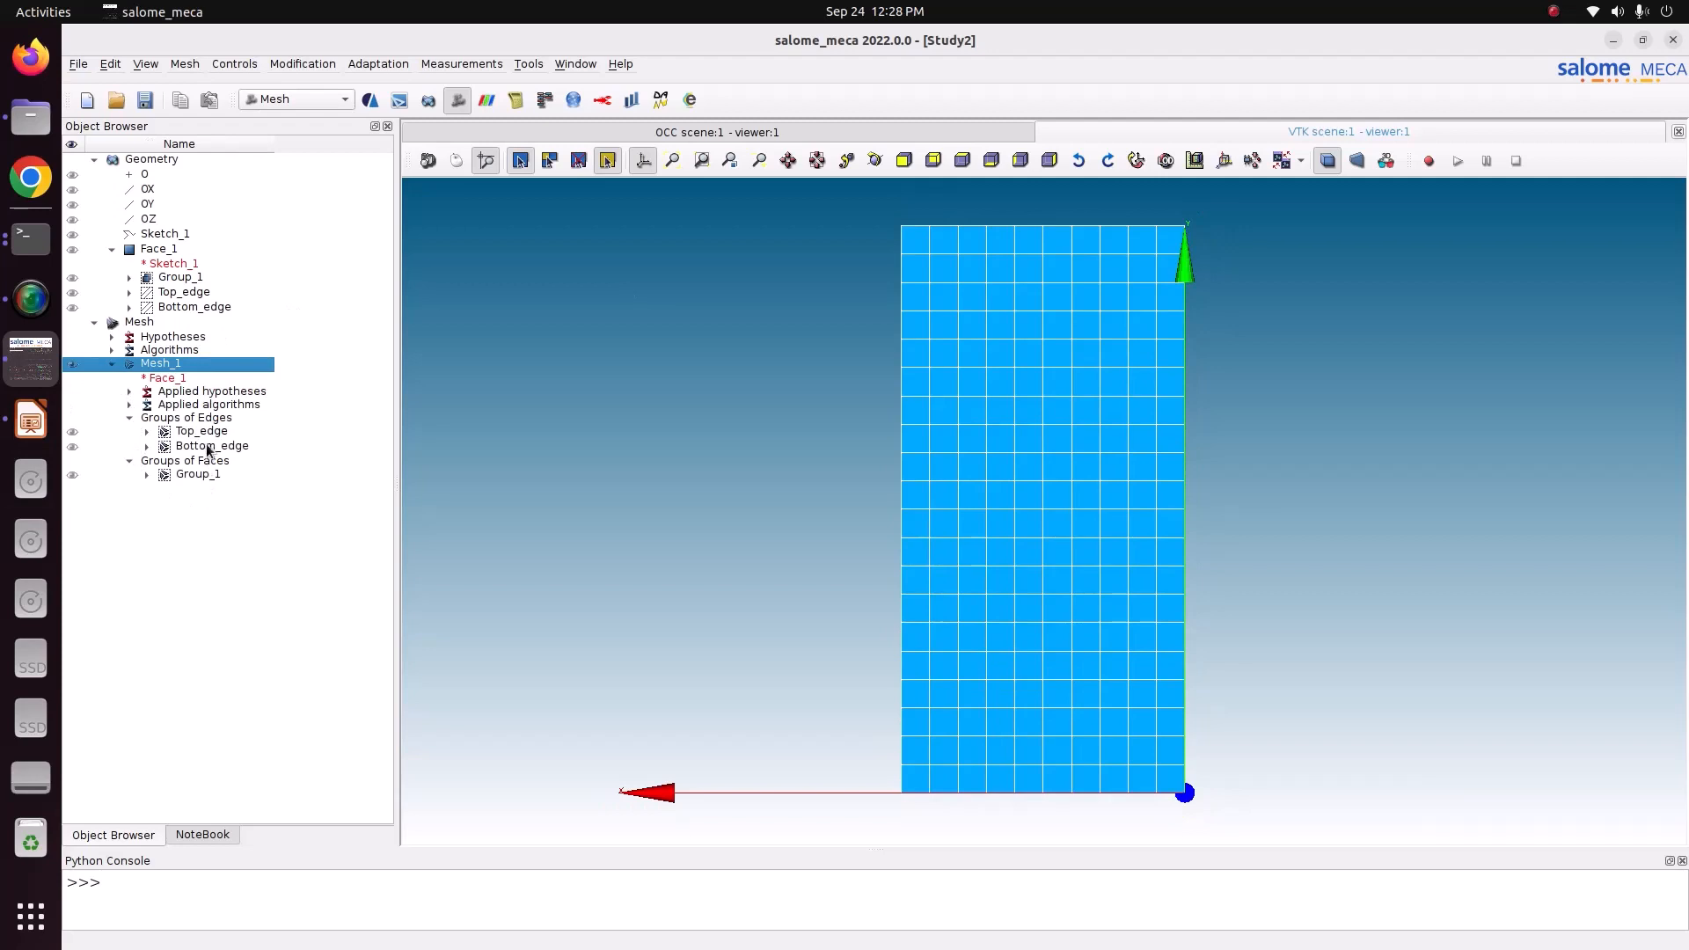
pyautogui.click(213, 447)
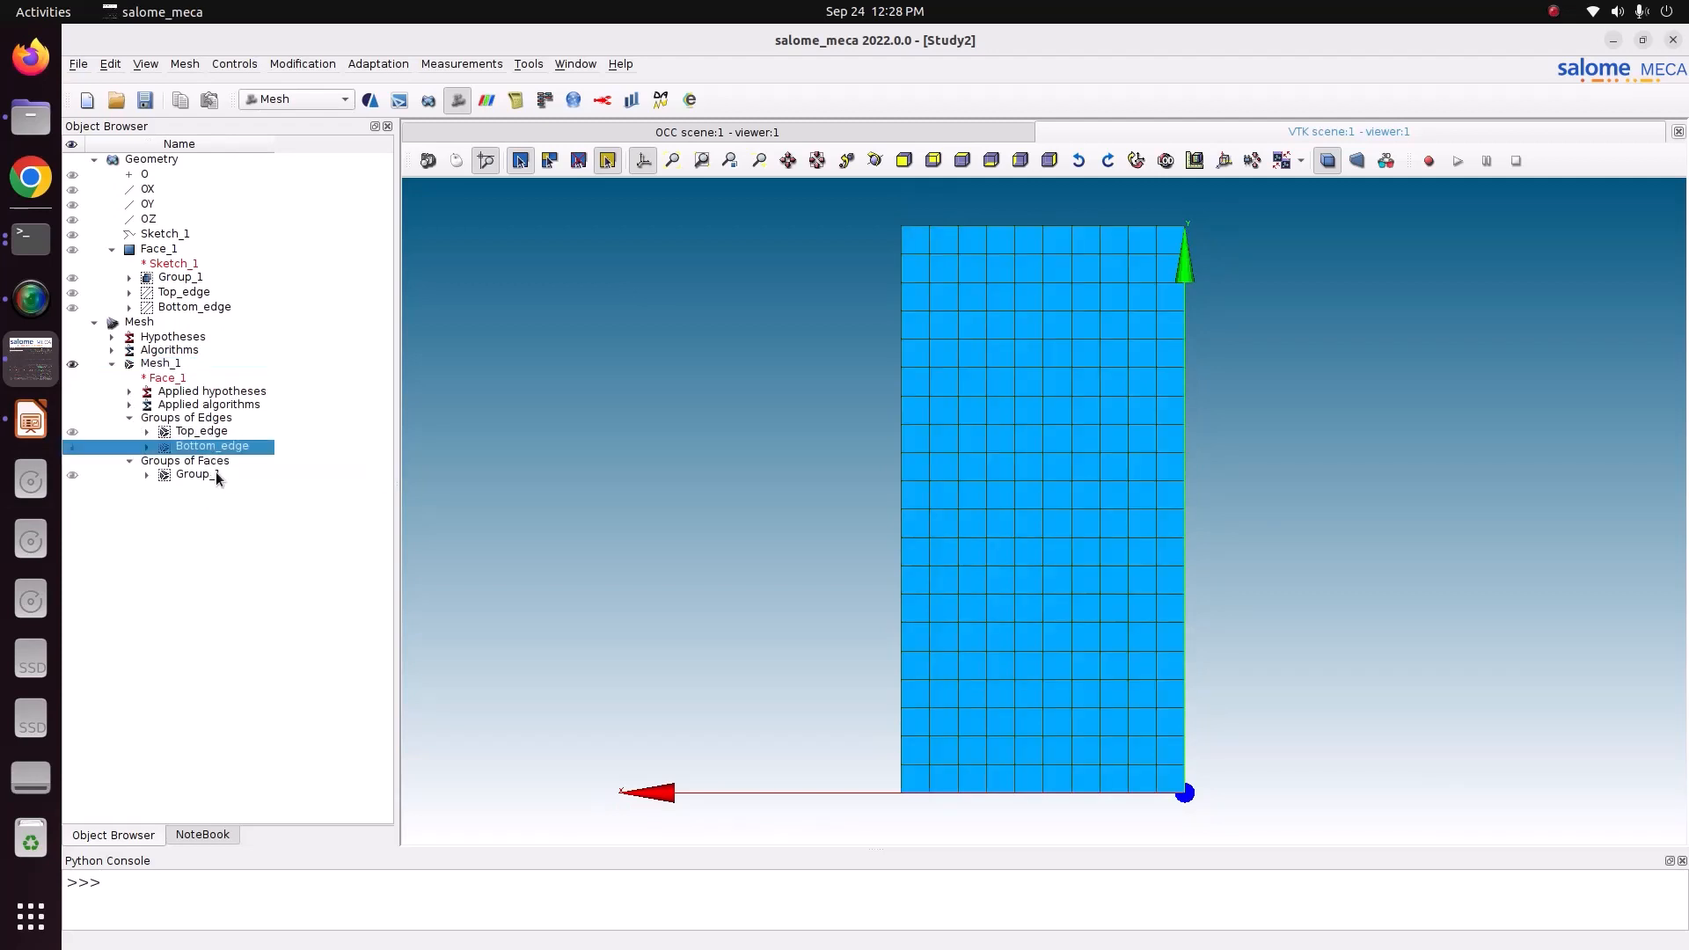
pyautogui.click(215, 473)
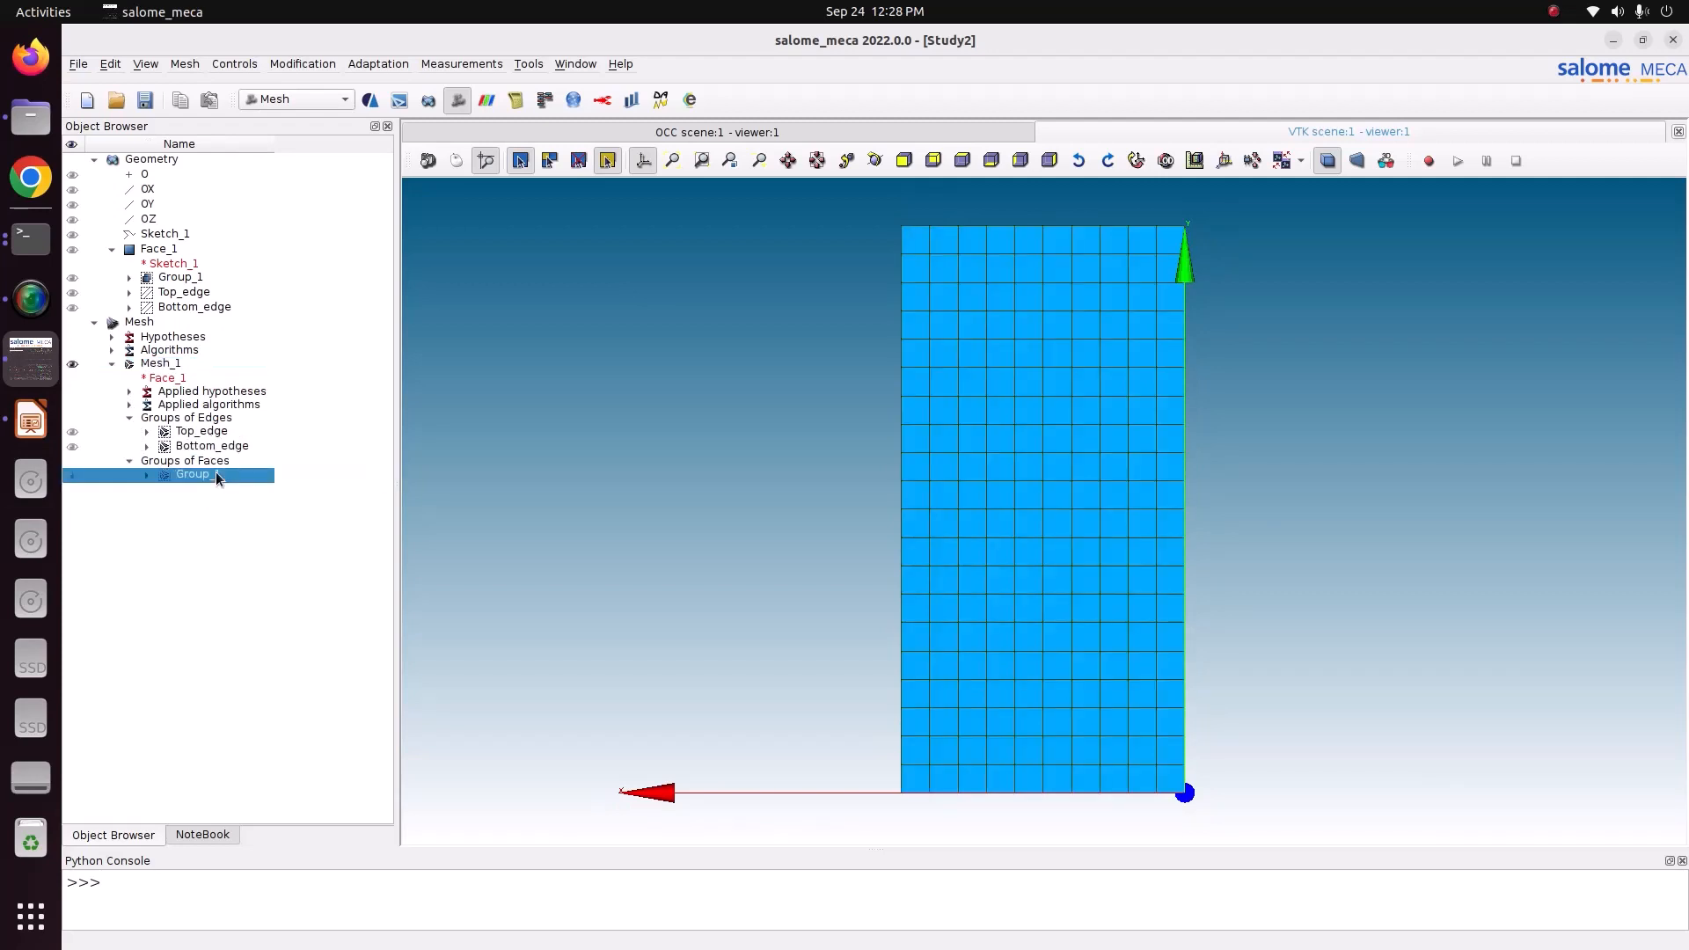
pyautogui.click(146, 102)
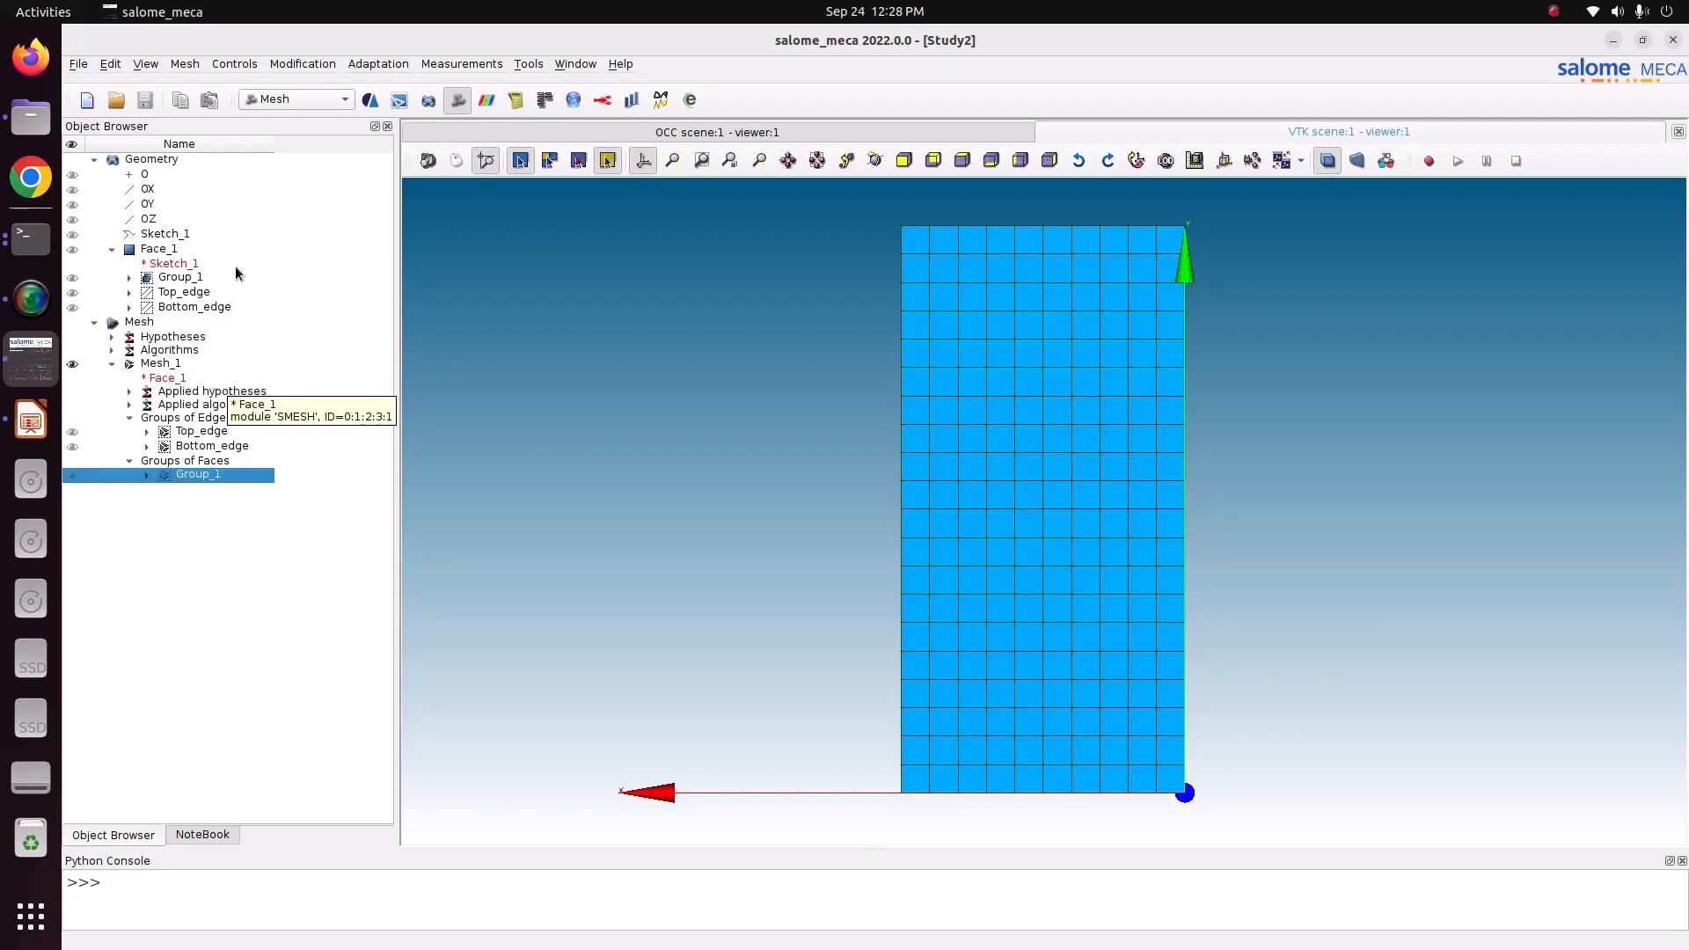
# Step: Switch to the AsterStudy module using the stable code_aster version
pyautogui.click(283, 106)
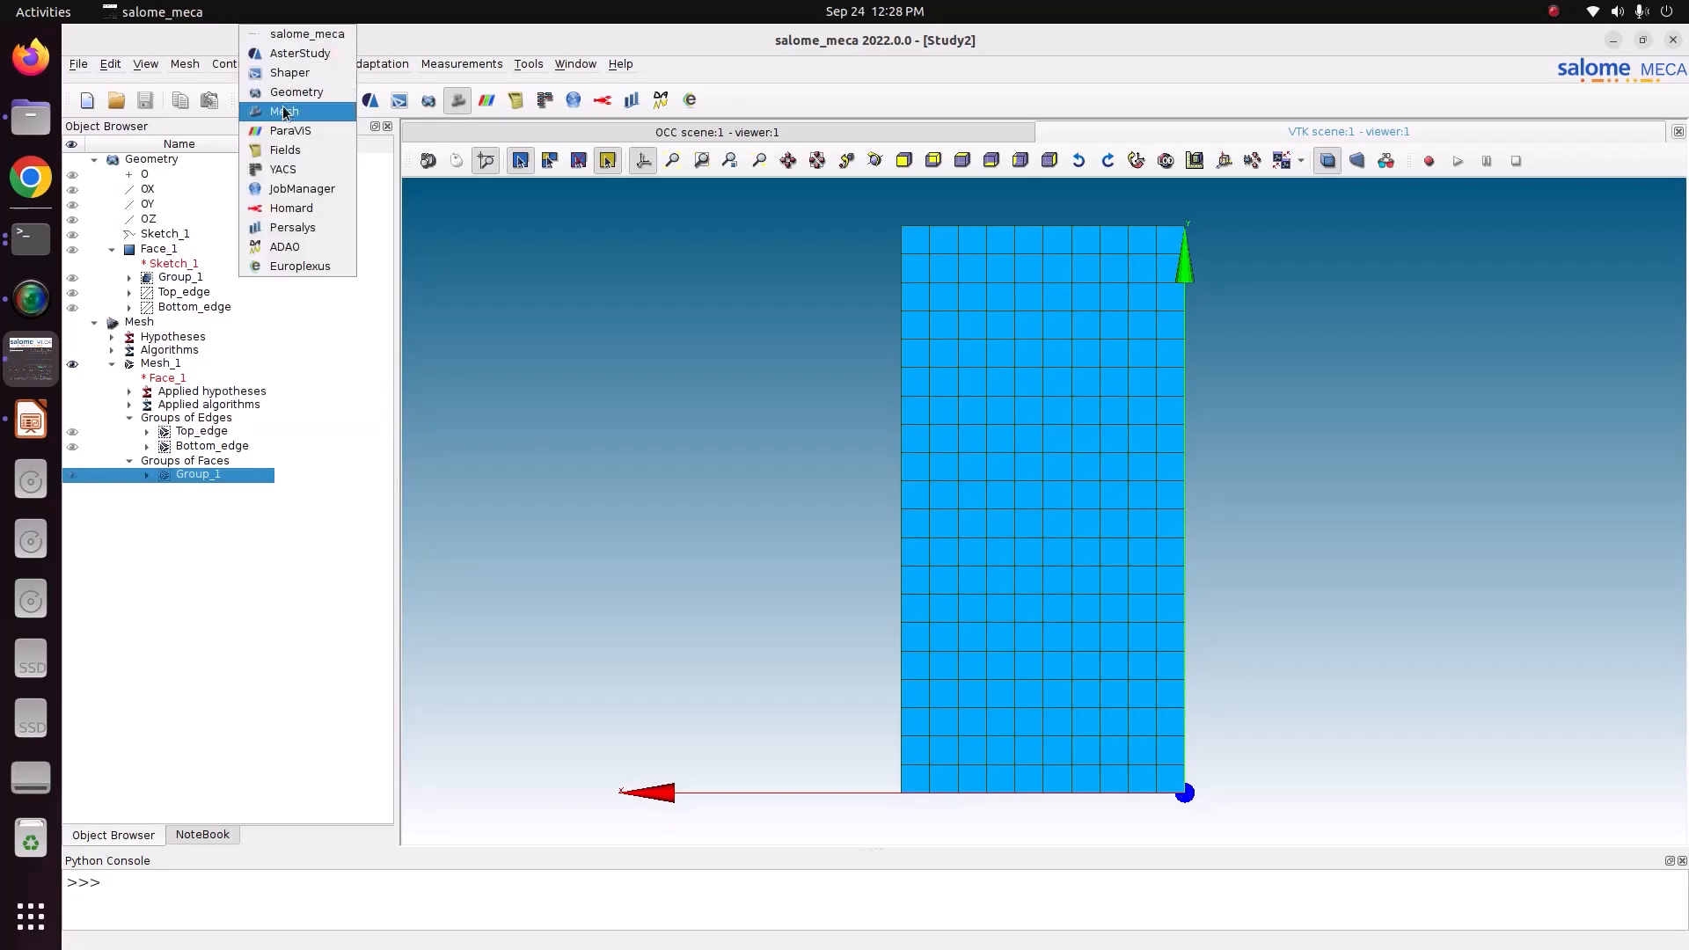
pyautogui.click(299, 55)
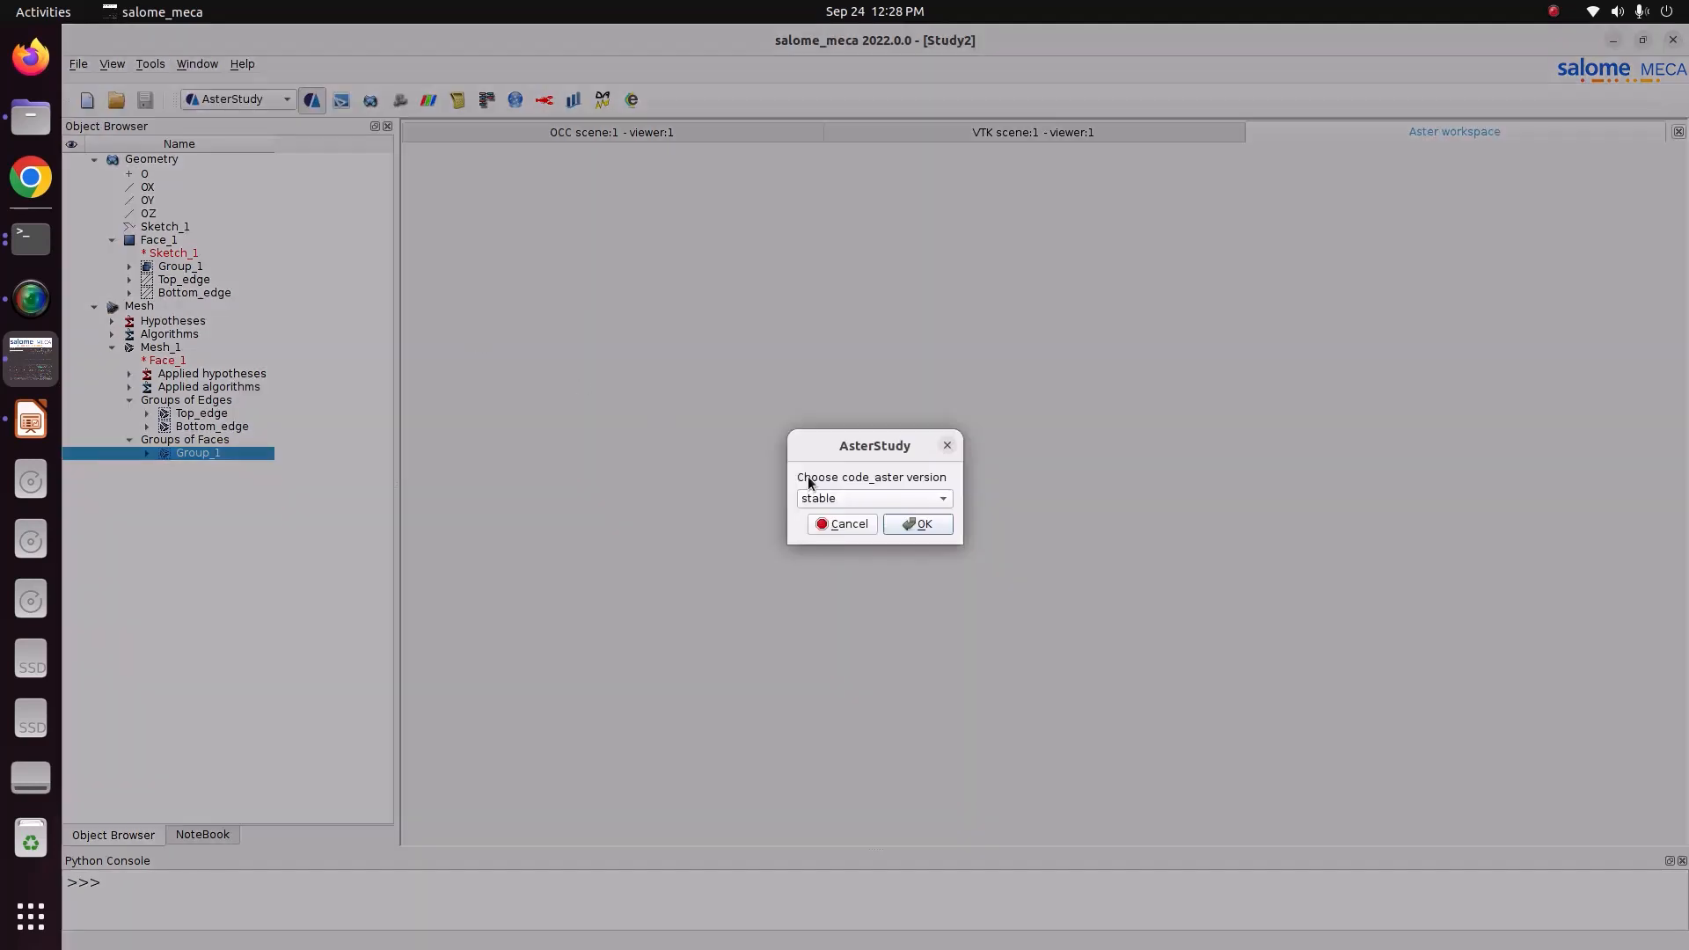
pyautogui.click(937, 525)
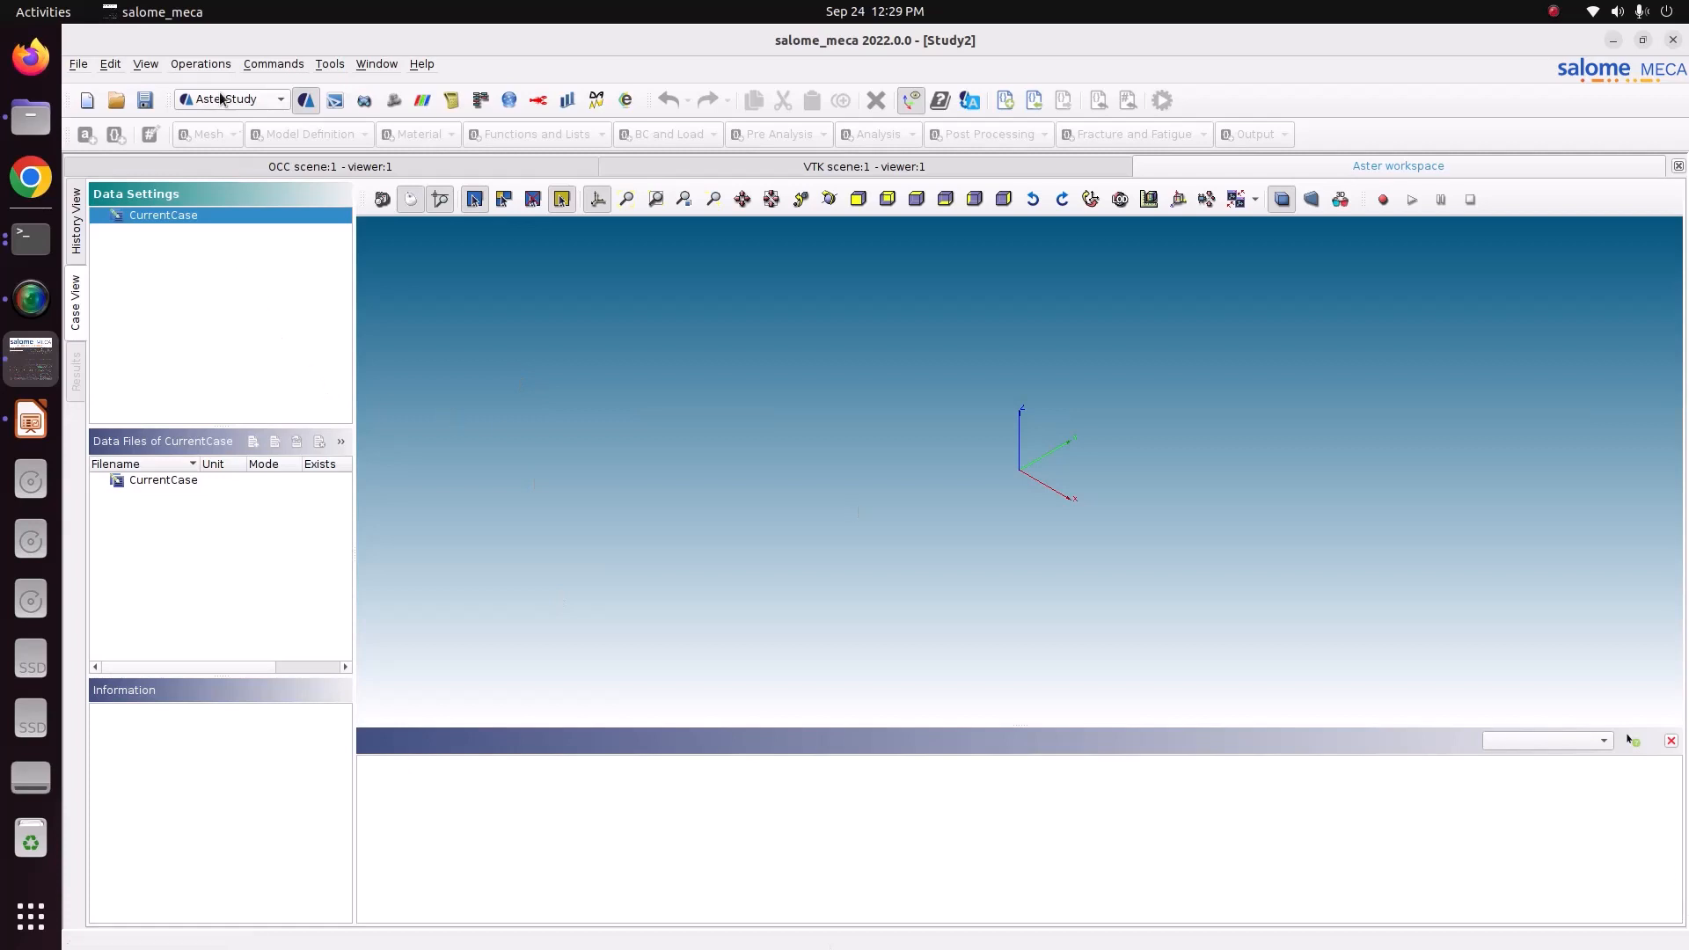
# Step: Add a stage to CurrentCase with the Linear thermal analysis assistant, read its introduction and proceed to the mesh selection
pyautogui.rightClick(193, 215)
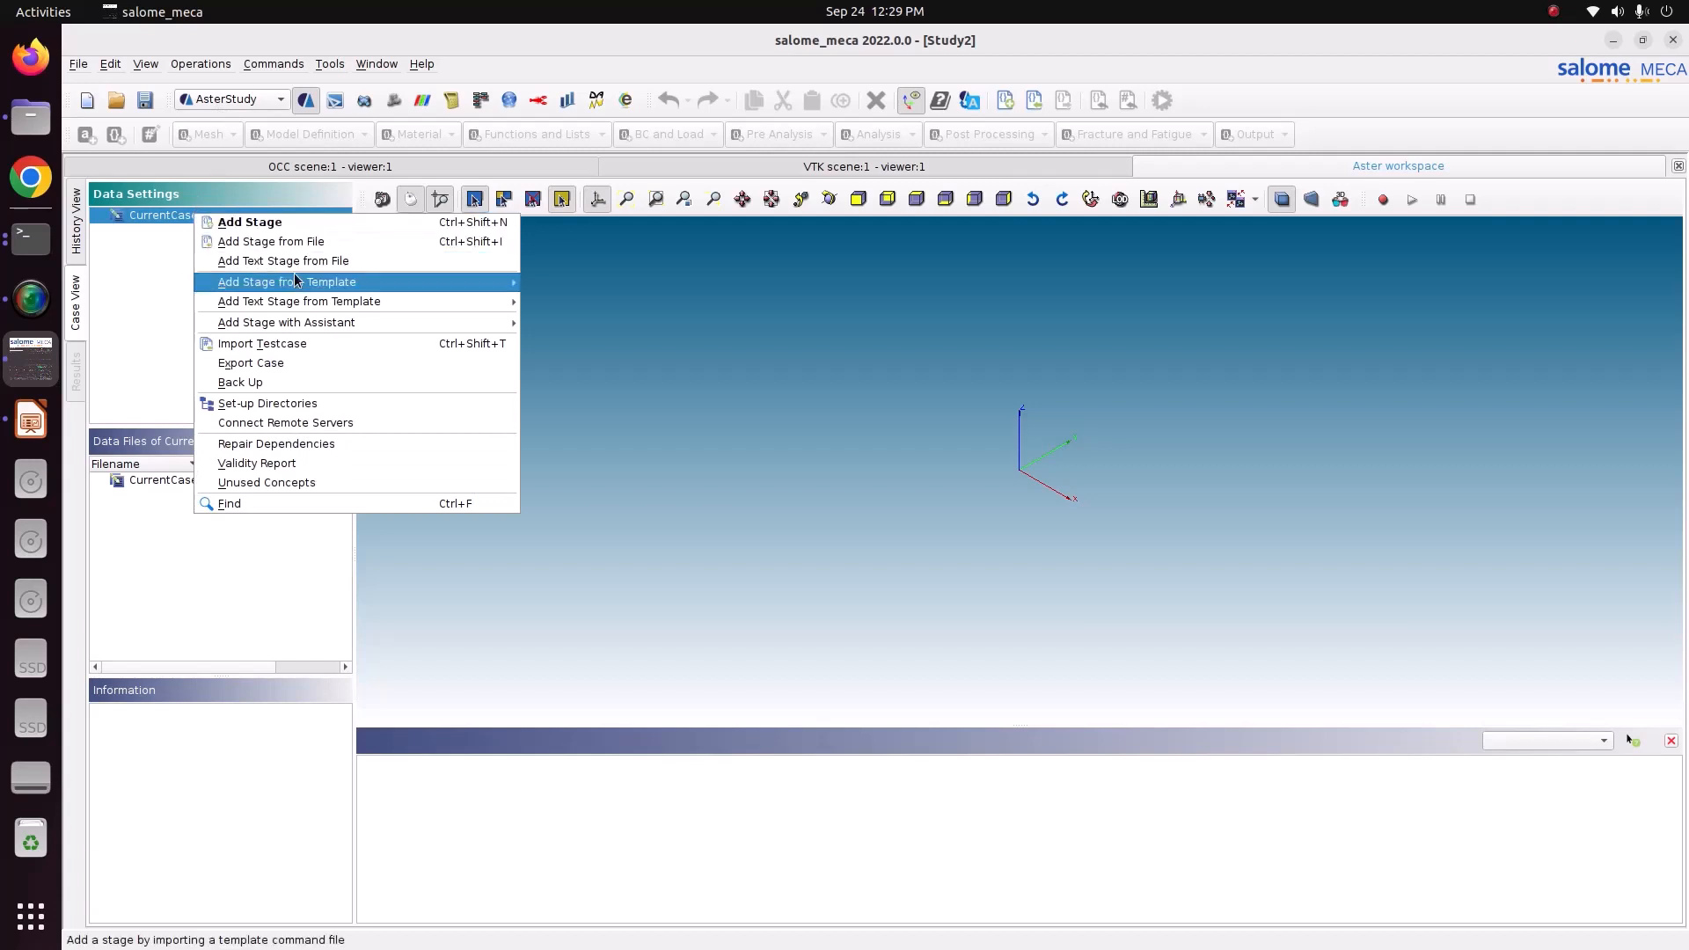
pyautogui.moveTo(299, 325)
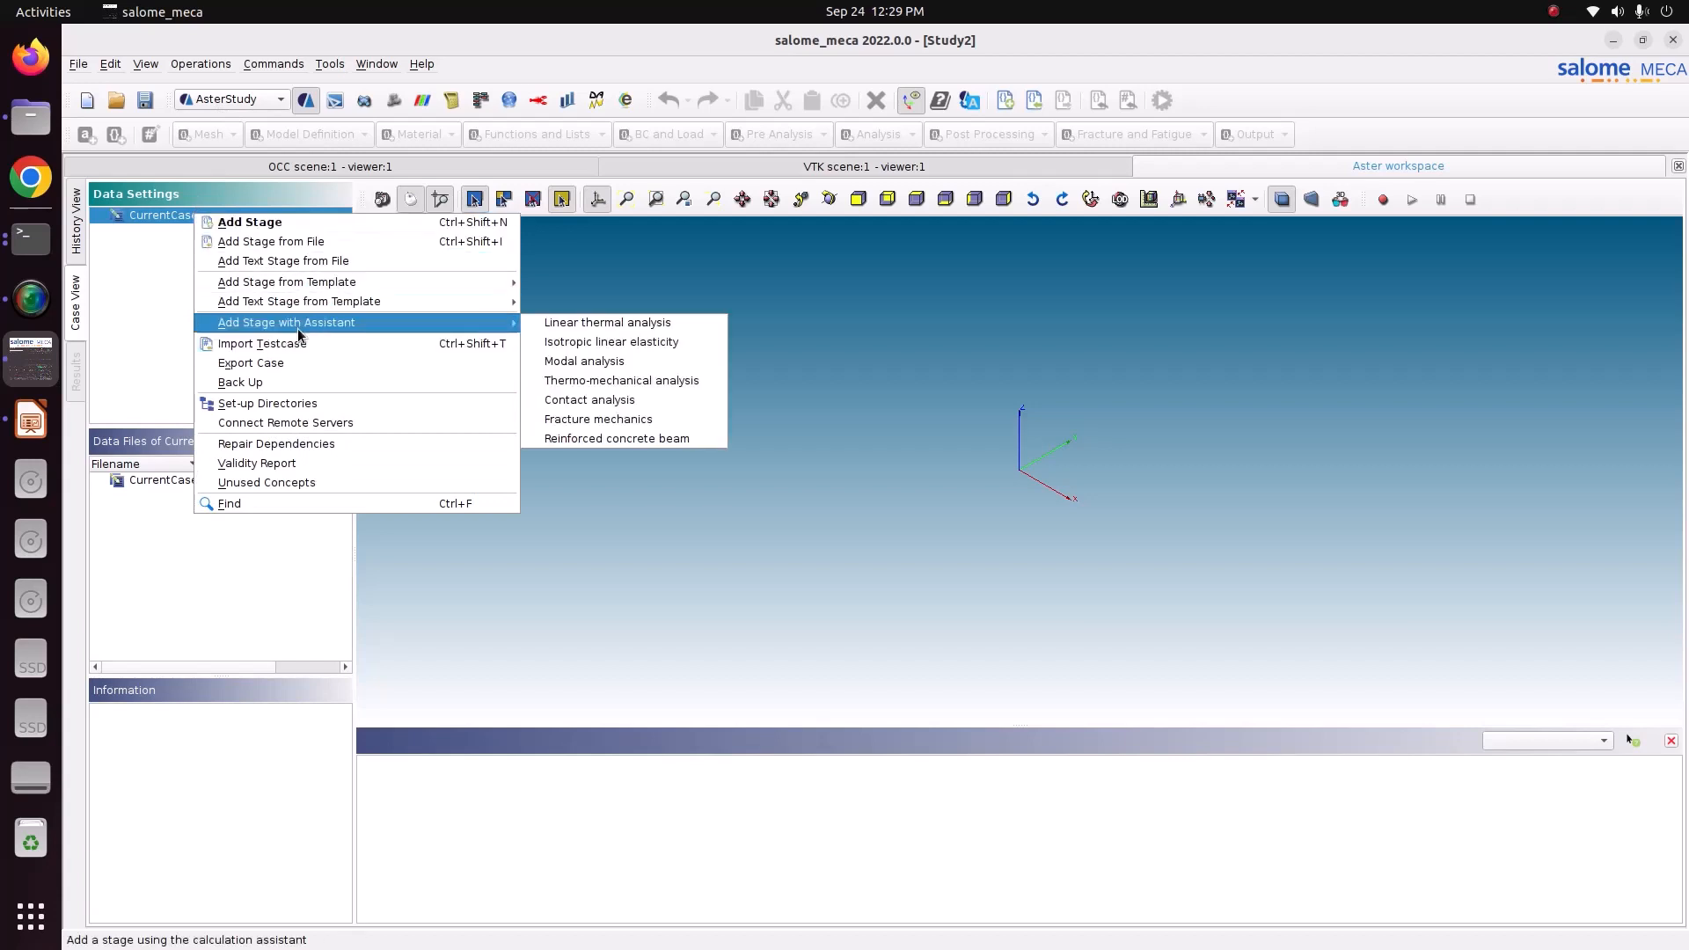
pyautogui.click(579, 324)
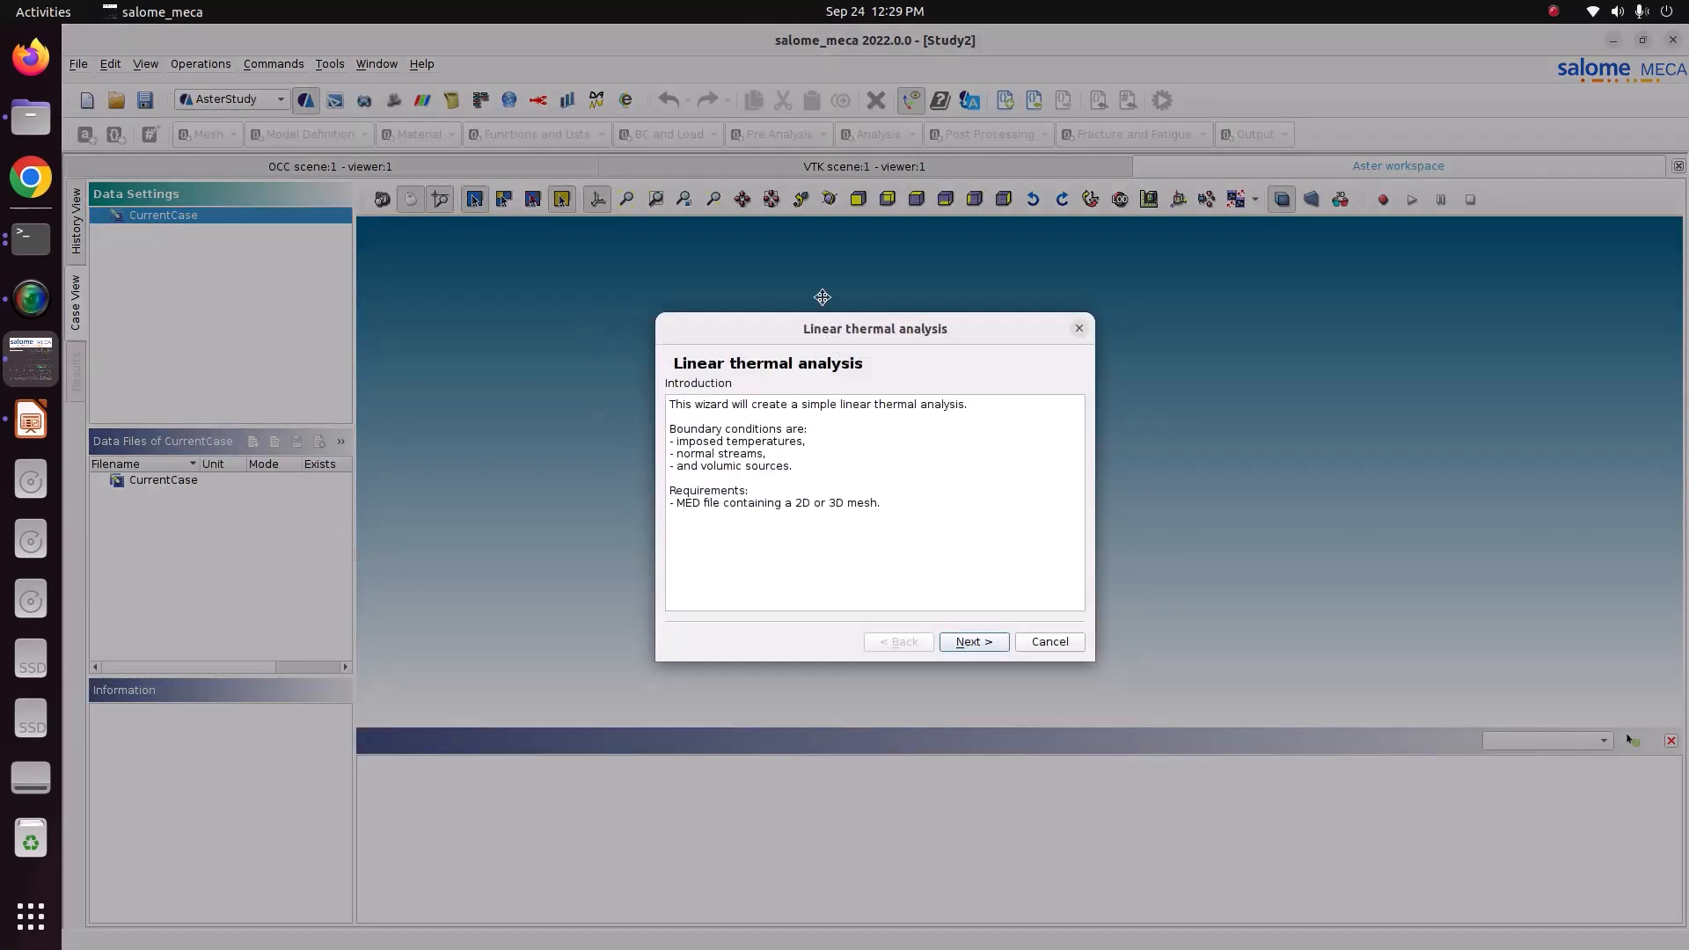
pyautogui.moveTo(830, 321); pyautogui.dragTo(804, 242)
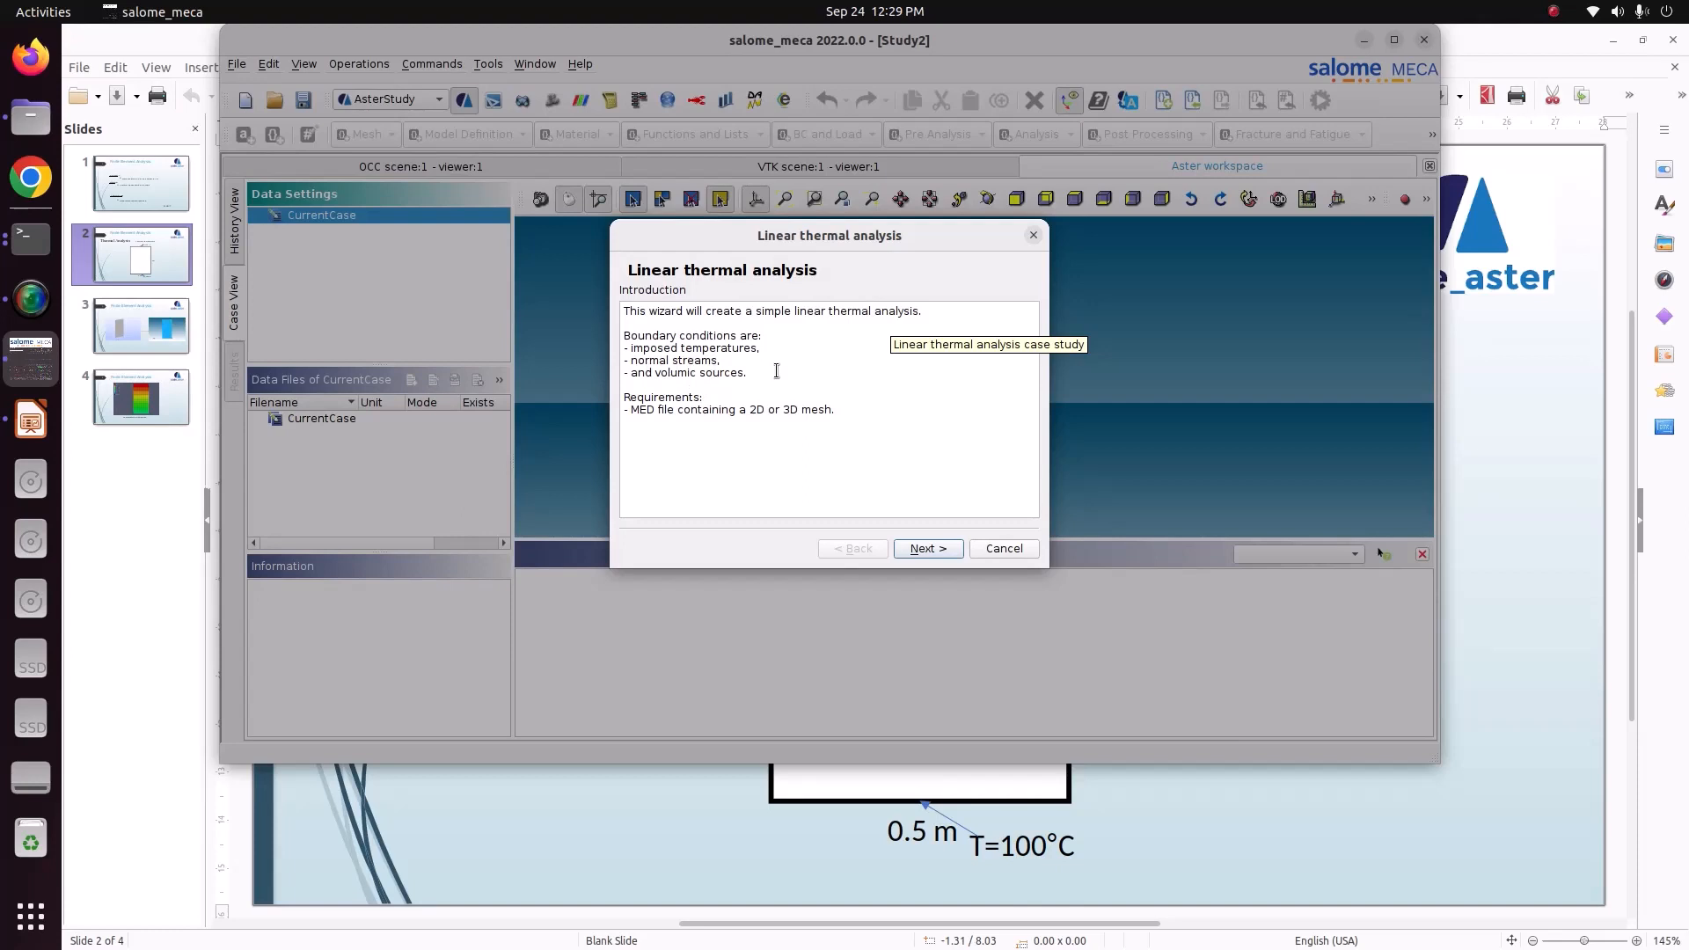
pyautogui.moveTo(628, 360); pyautogui.dragTo(762, 373)
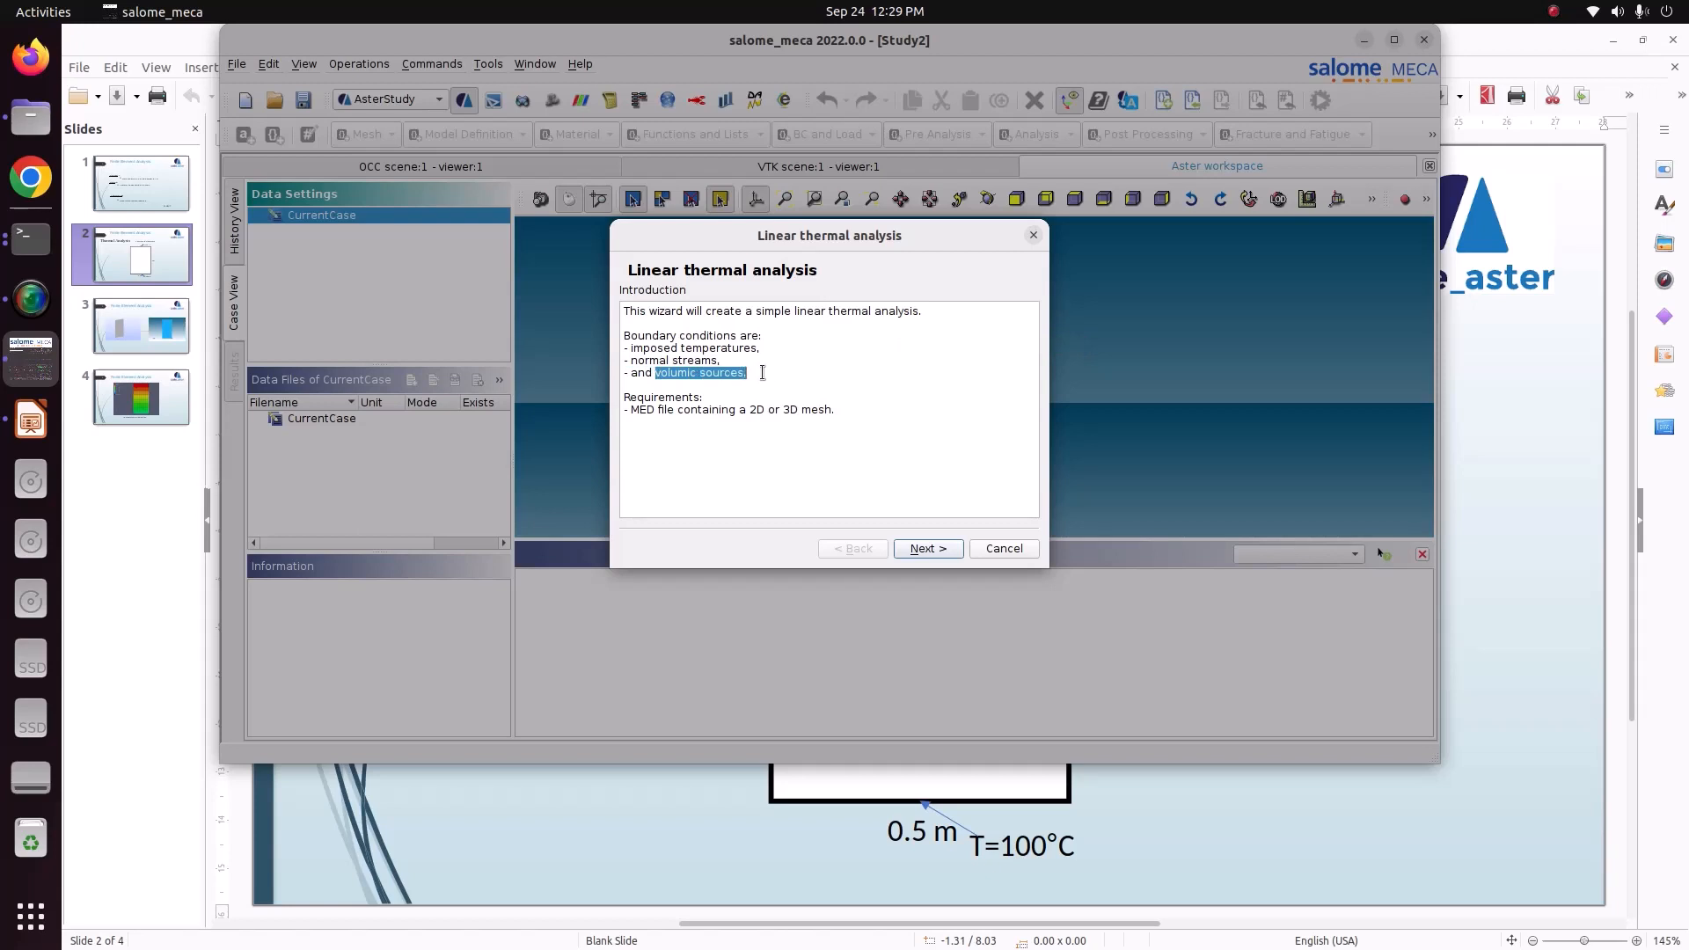
pyautogui.moveTo(644, 348); pyautogui.dragTo(761, 346)
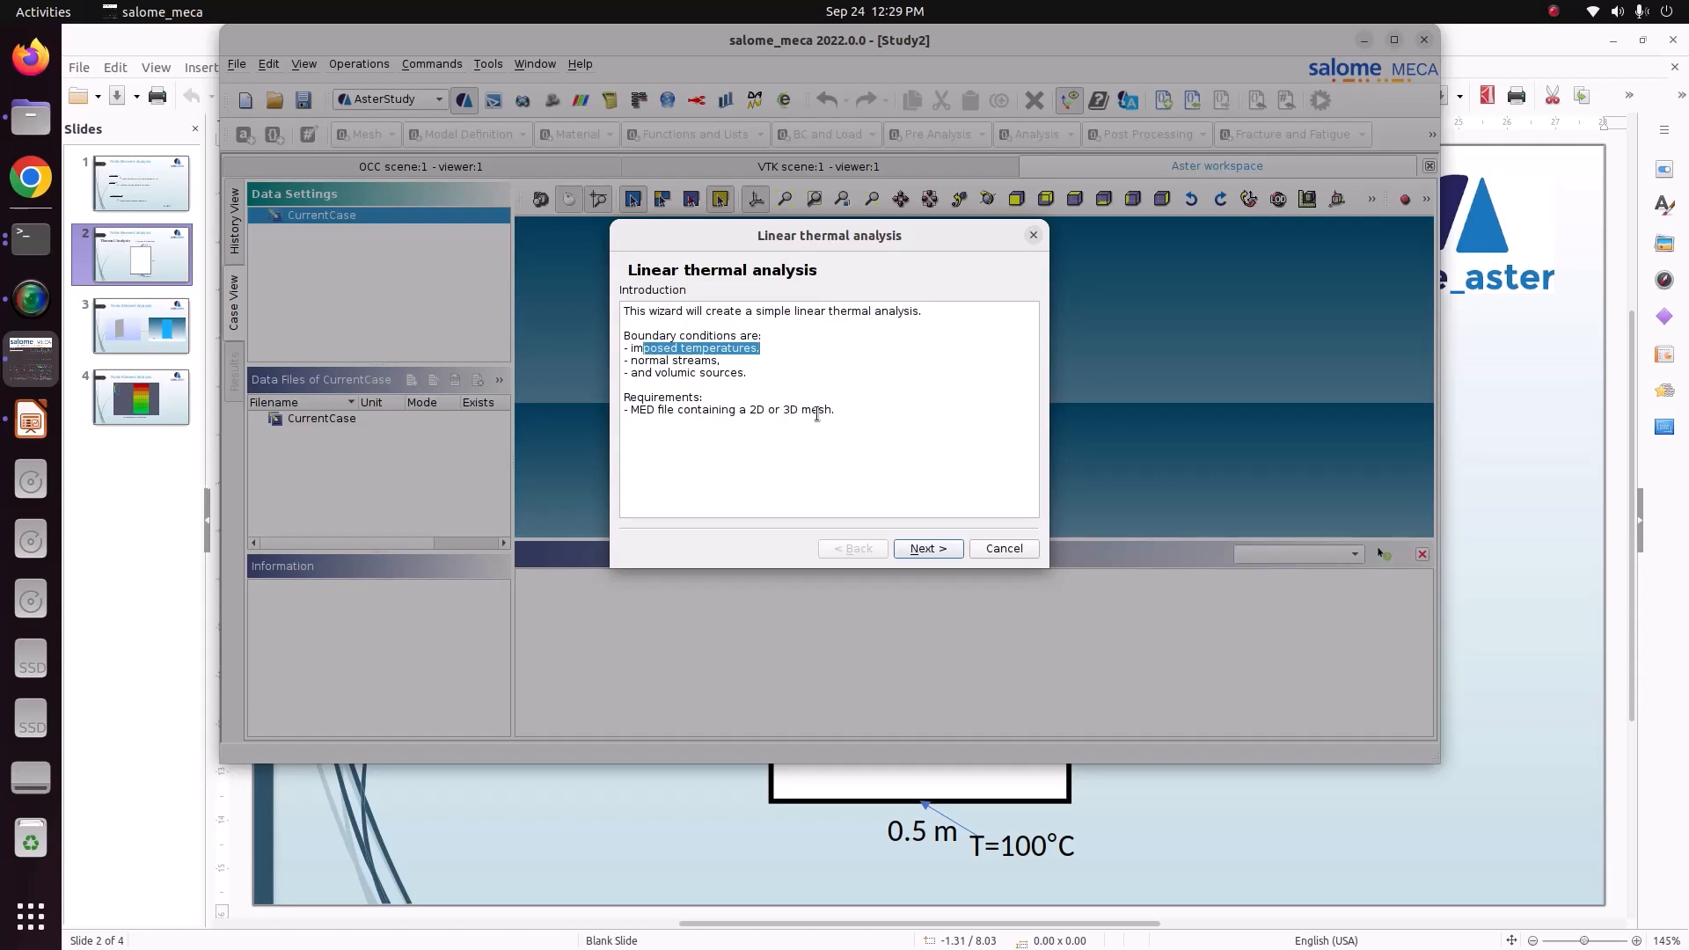
pyautogui.click(928, 549)
pyautogui.click(1395, 40)
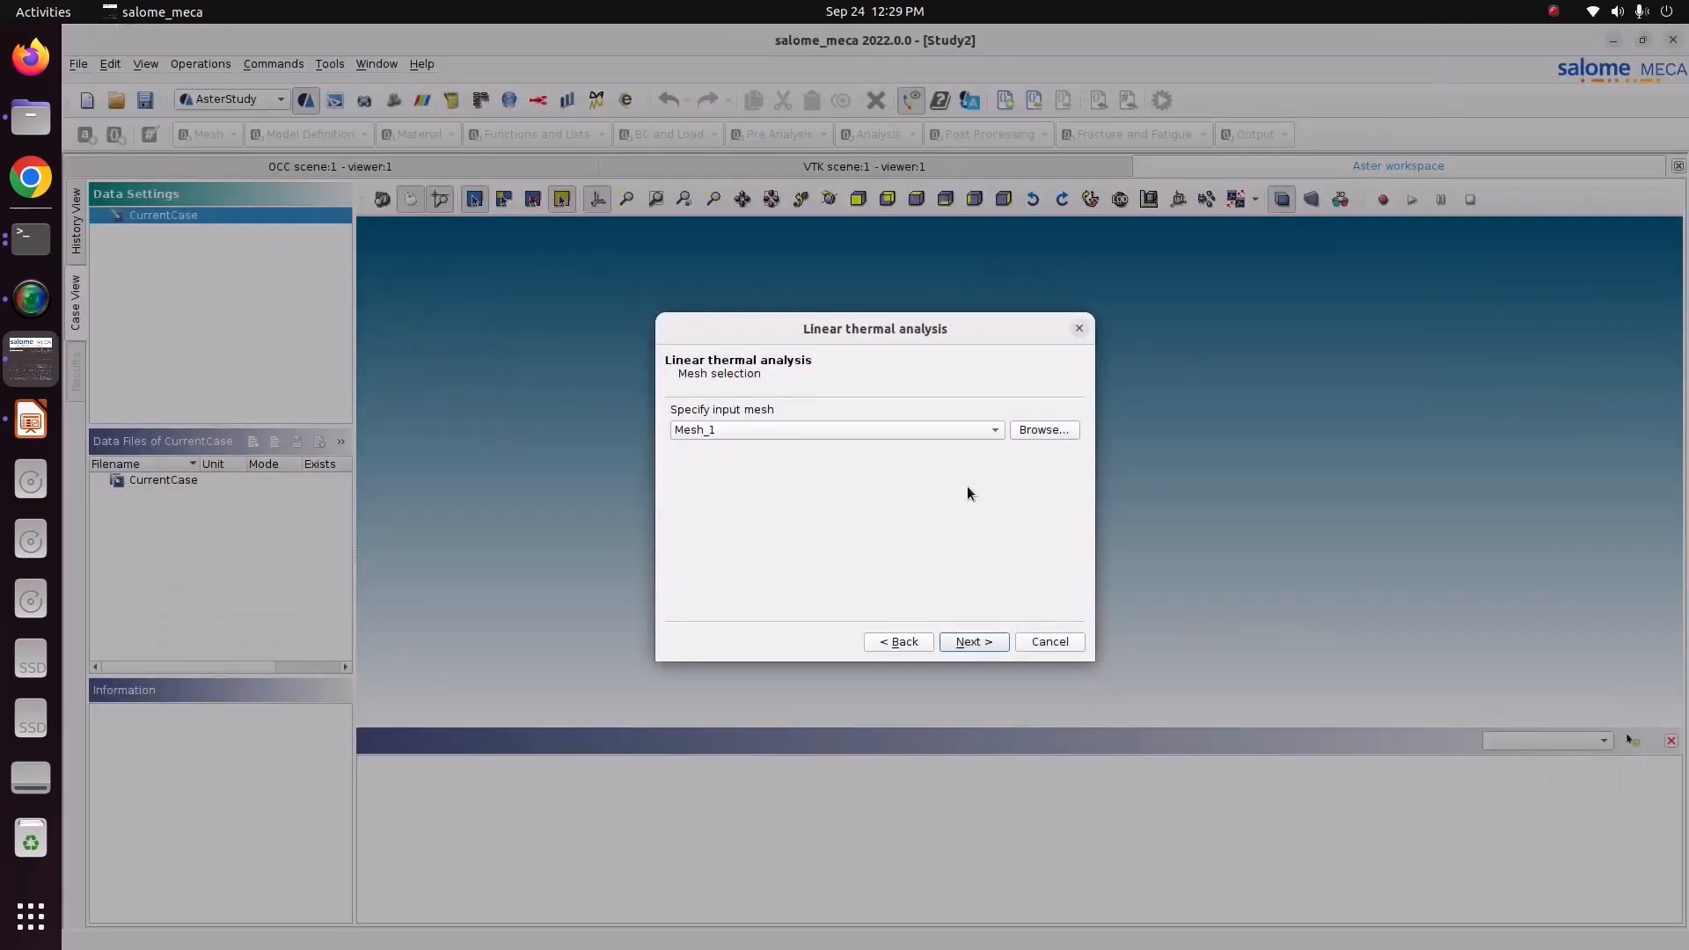
# Step: Accept Mesh_1 as the input mesh and set the kind of model to PLAN
pyautogui.click(986, 645)
pyautogui.click(768, 429)
pyautogui.click(767, 452)
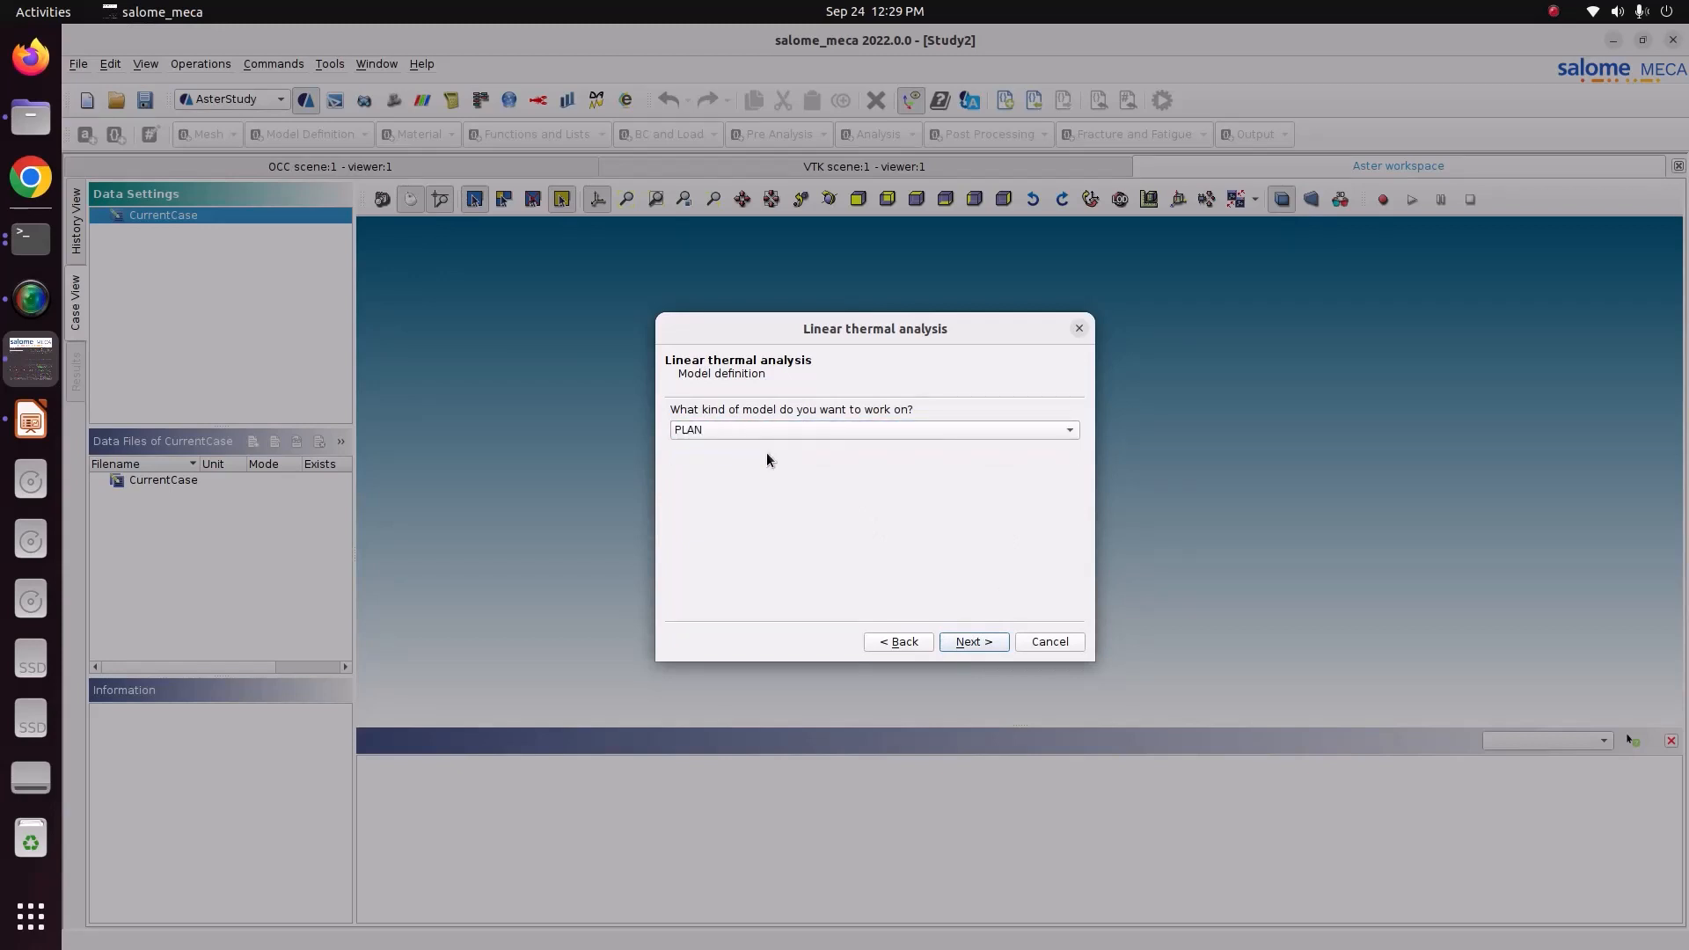
pyautogui.click(1003, 643)
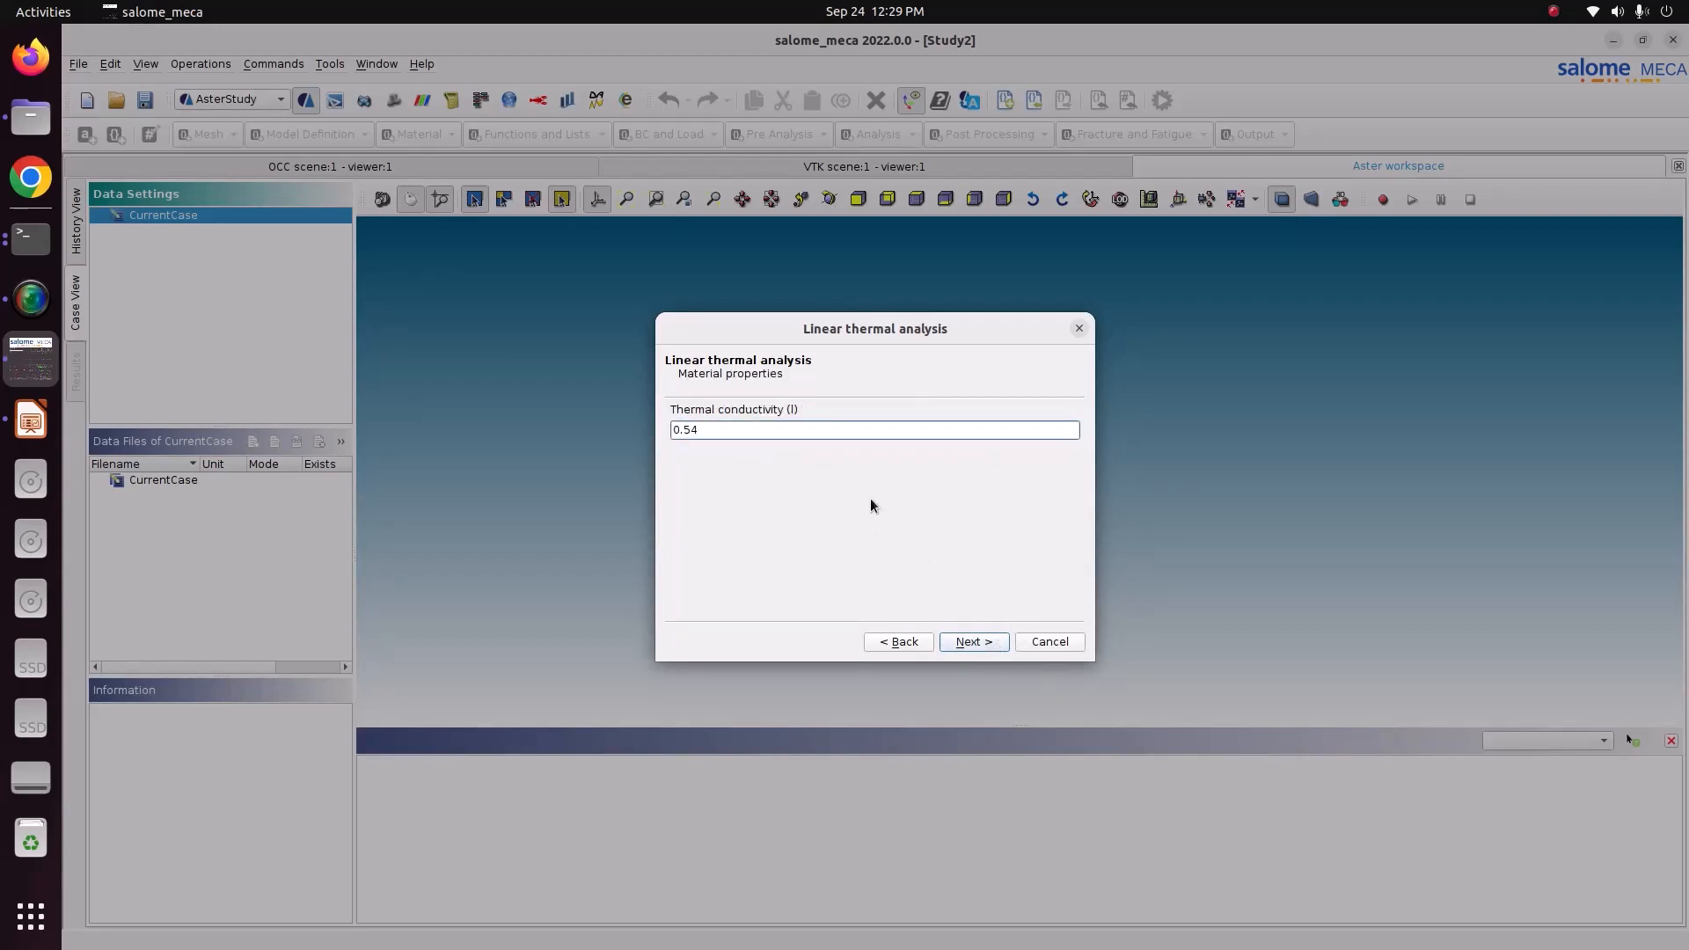
# Step: Look up the material data on slide 1 of the tutorial_1.pptx presentation and set the thermal conductivity to 60.5
pyautogui.moveTo(762, 431); pyautogui.dragTo(581, 427)
pyautogui.click(7, 426)
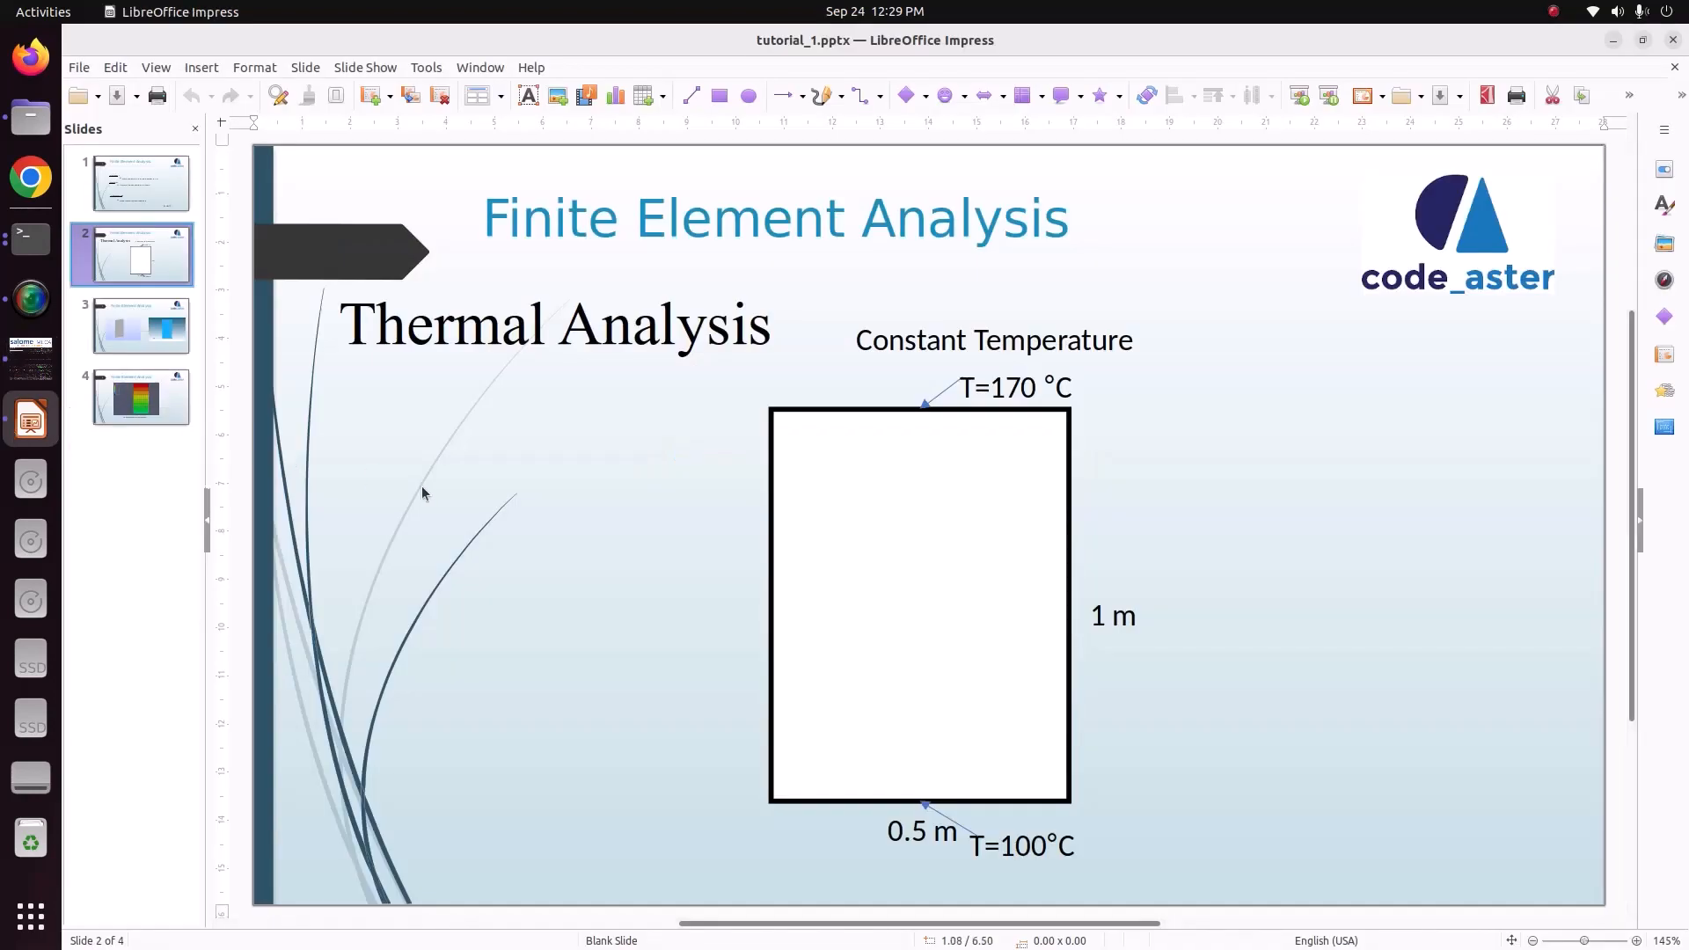
pyautogui.click(149, 197)
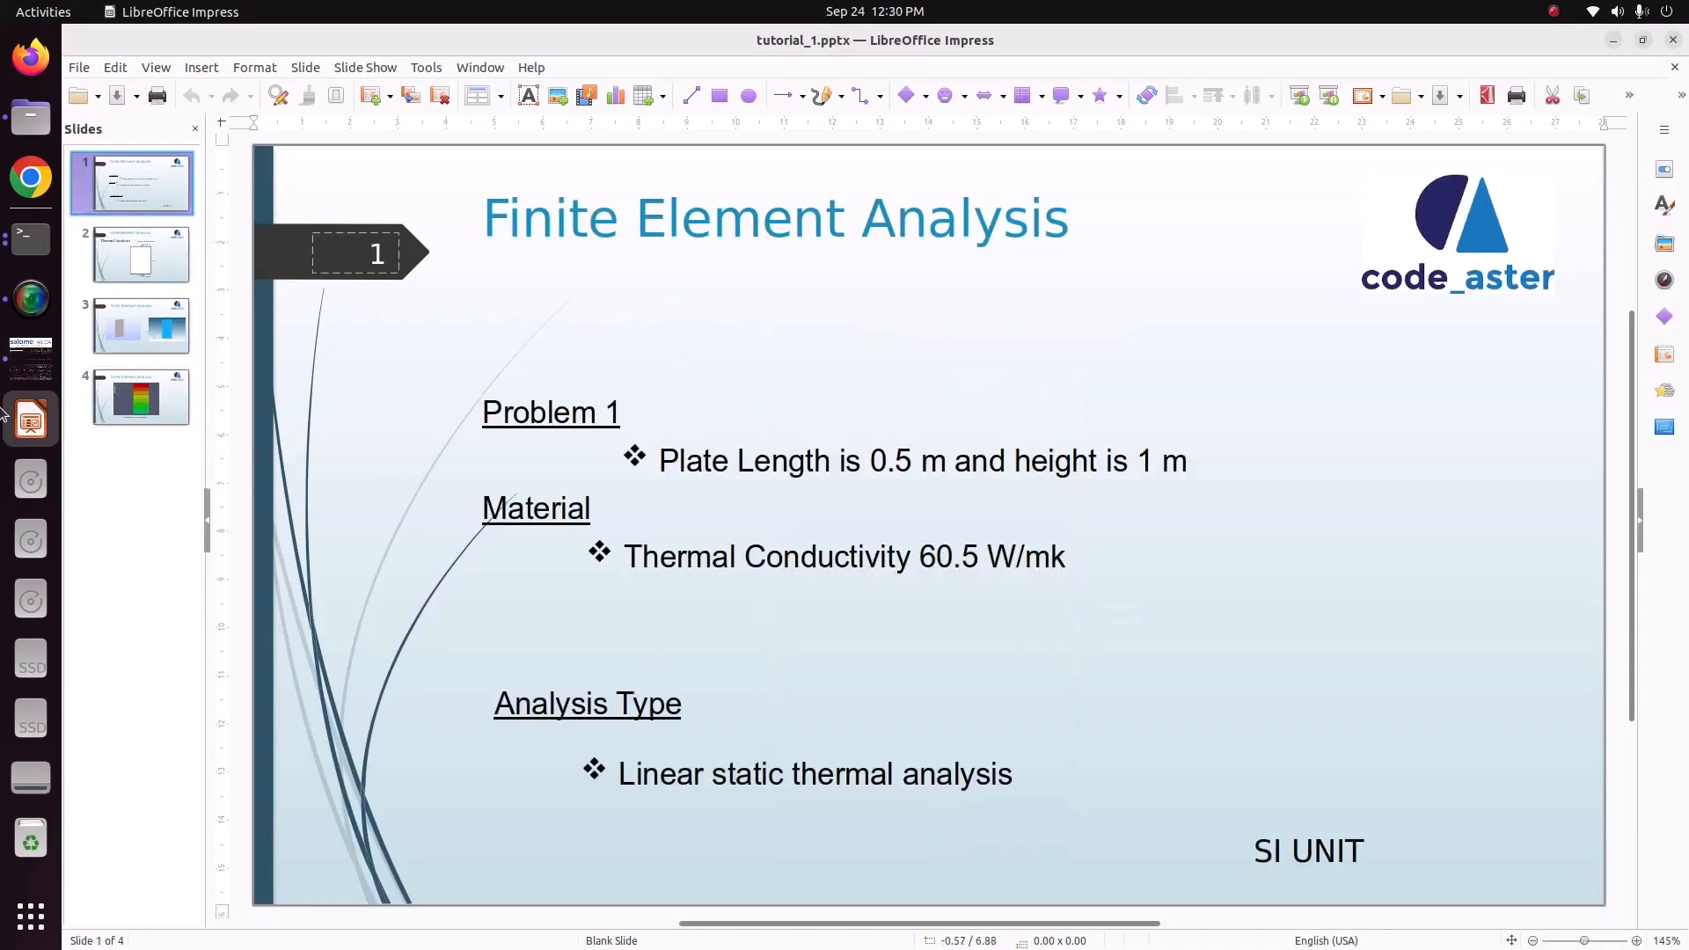
pyautogui.click(31, 356)
pyautogui.write('60.5')
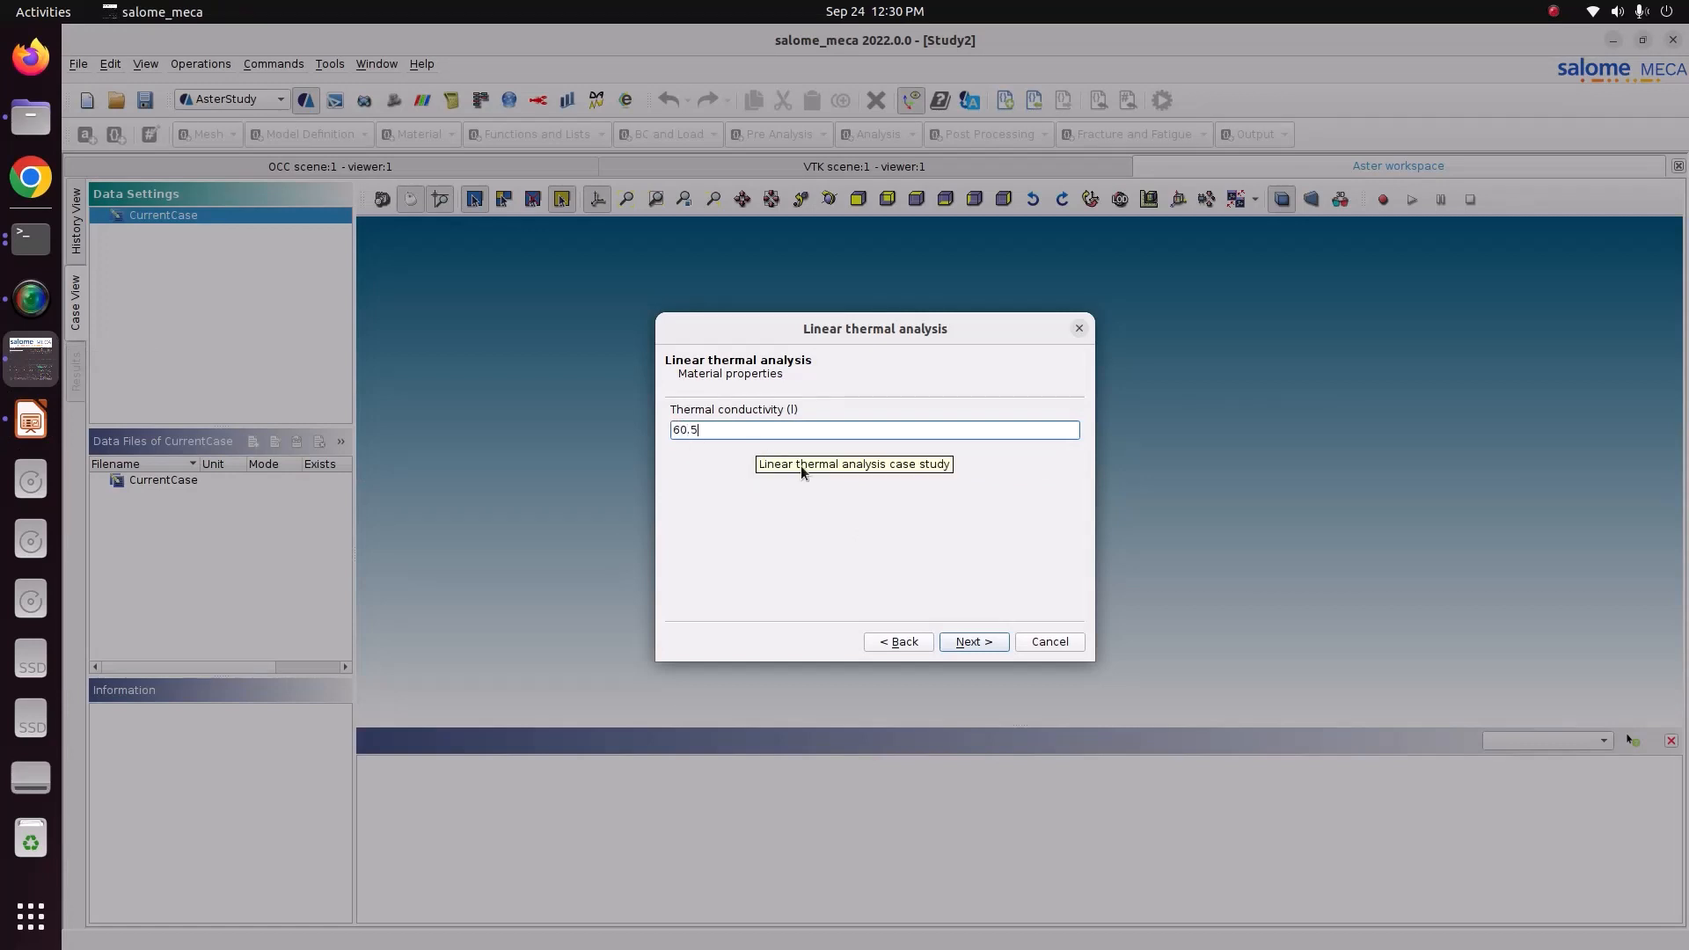
pyautogui.click(986, 642)
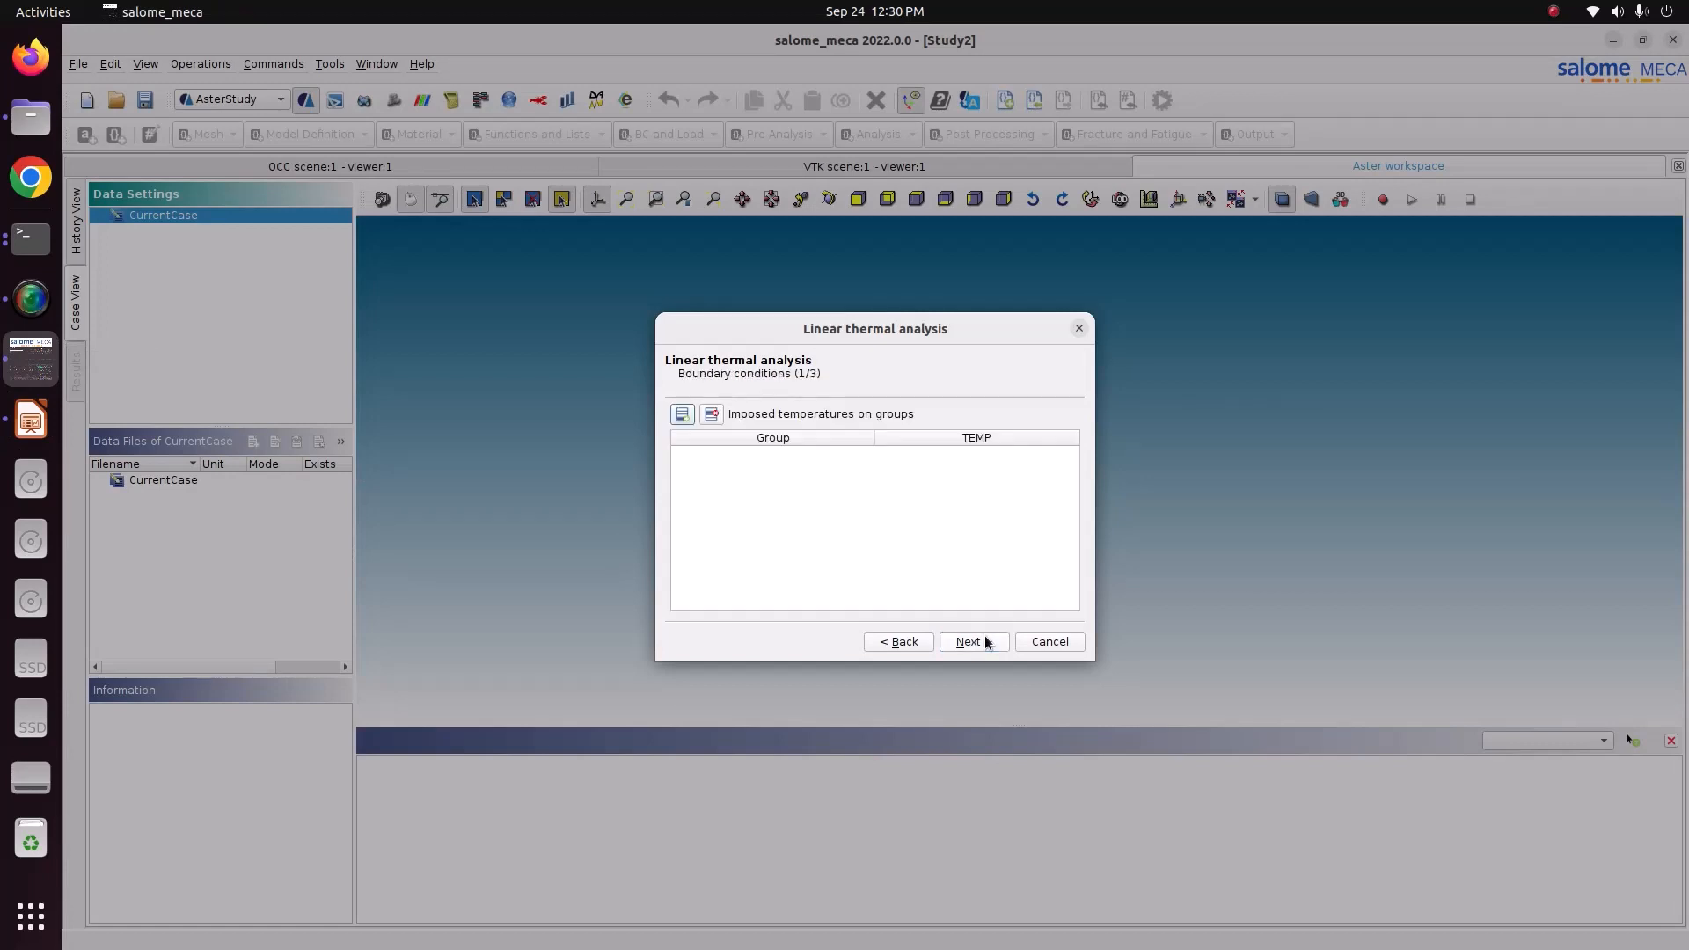
# Step: Add an imposed temperature of 100 on the Bottom_edge group, checking the value on slide 2 of the presentation
pyautogui.click(682, 414)
pyautogui.click(720, 468)
pyautogui.click(773, 415)
pyautogui.click(953, 594)
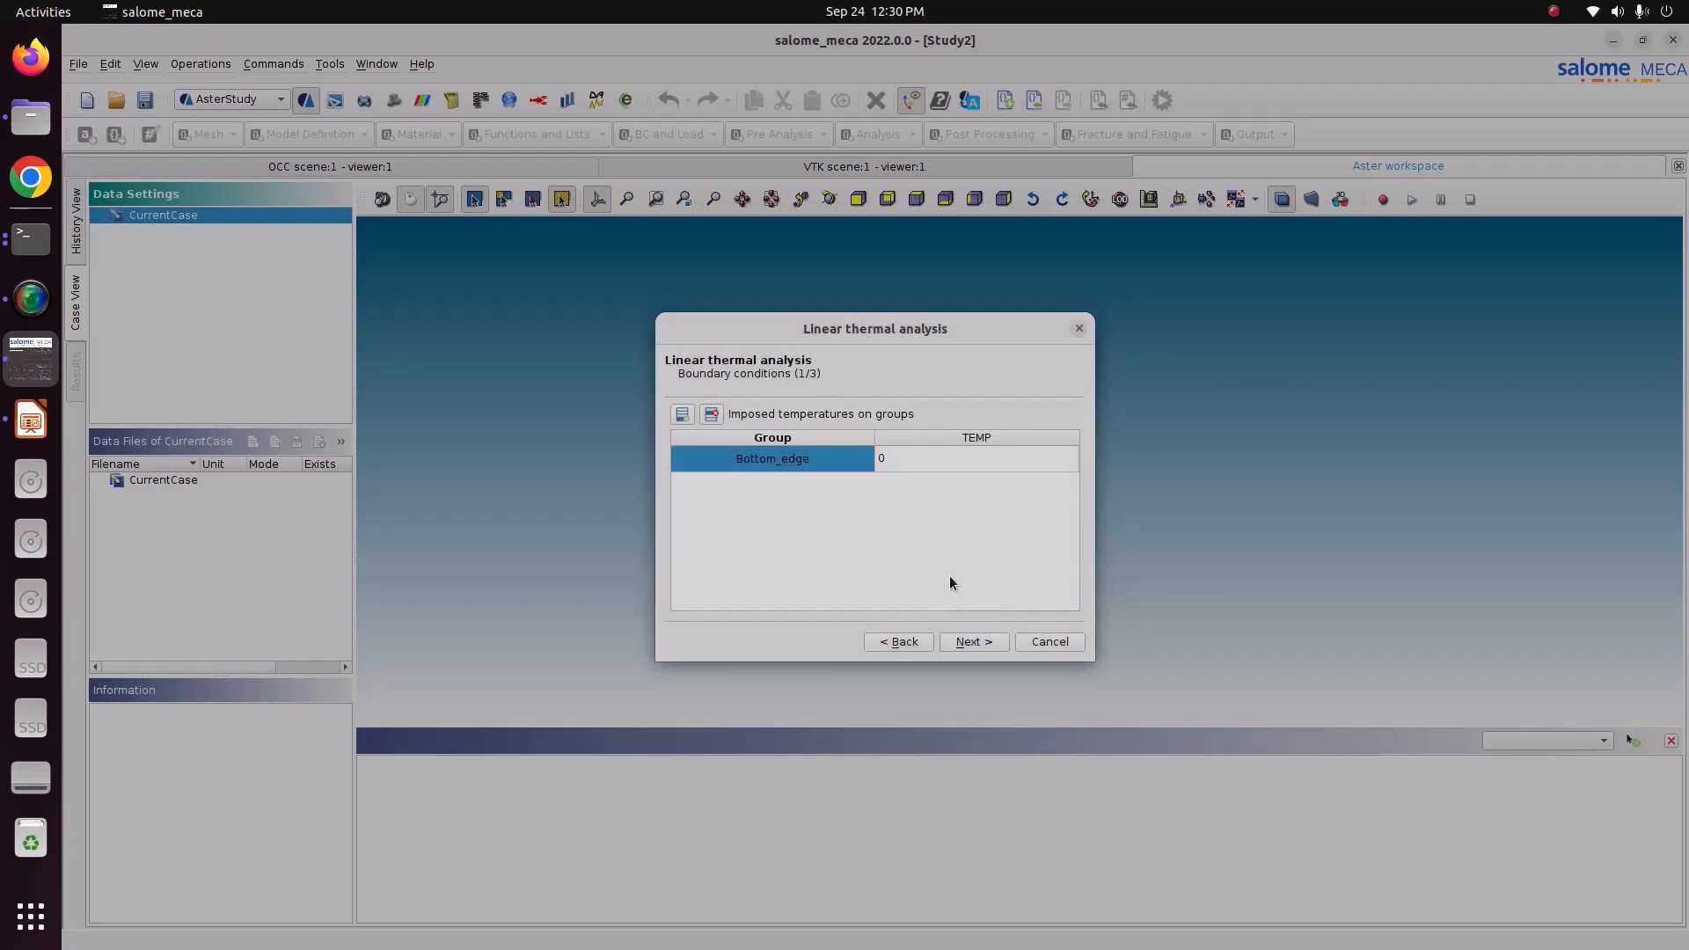
pyautogui.click(927, 458)
pyautogui.click(26, 427)
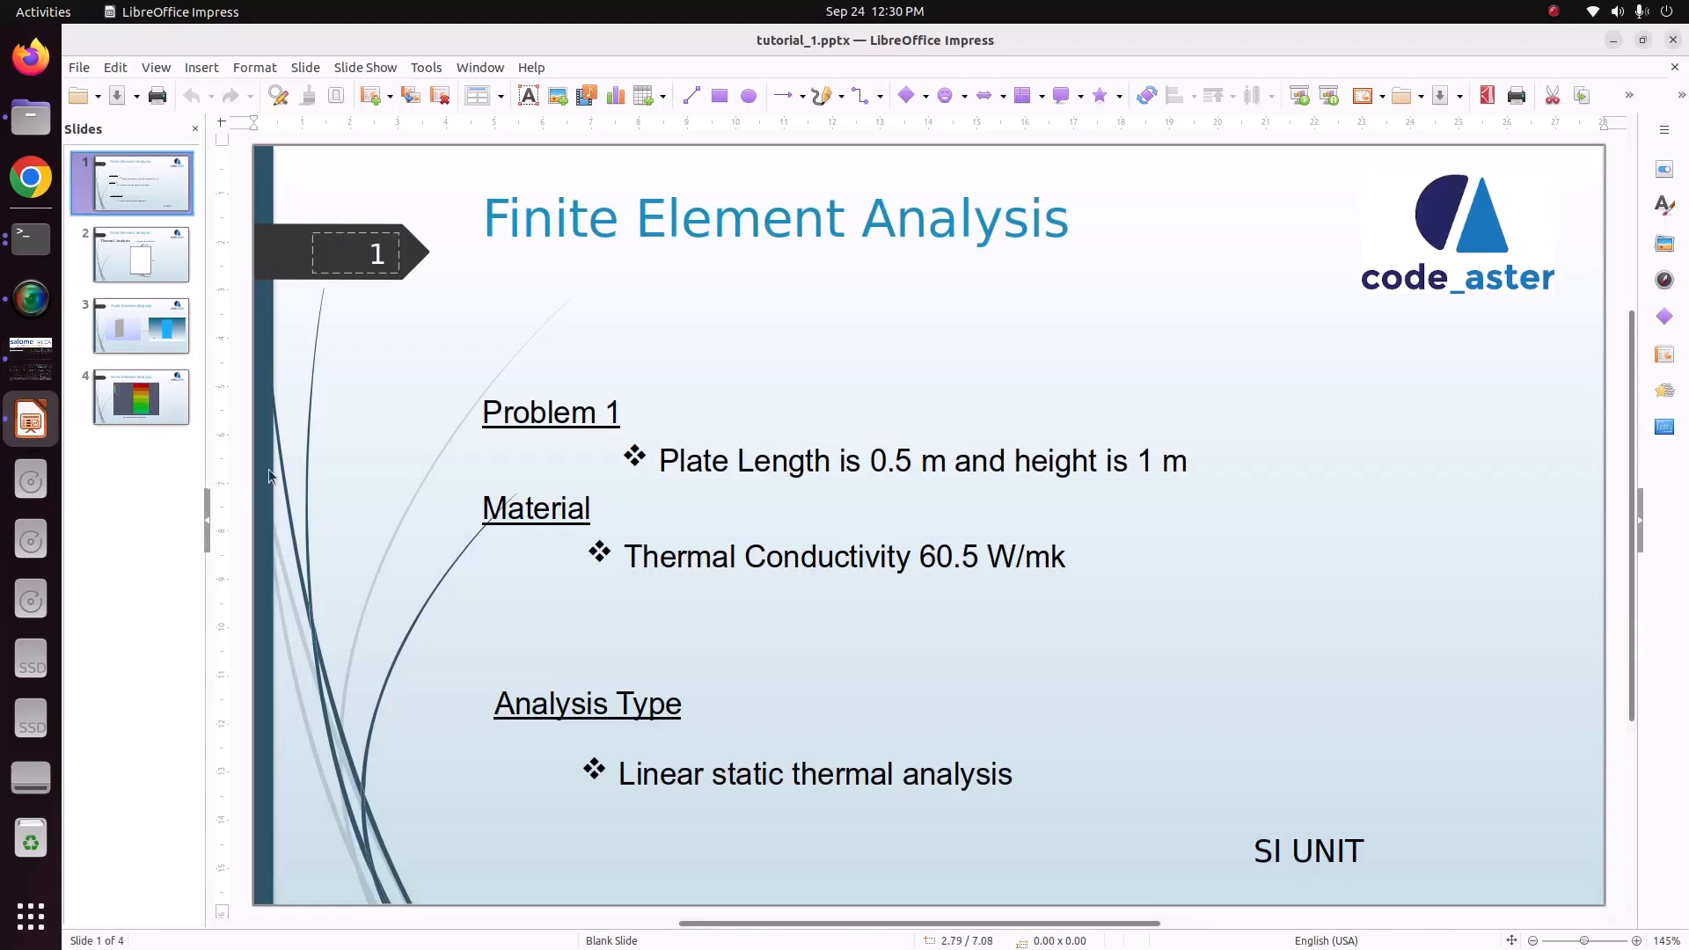
pyautogui.click(140, 255)
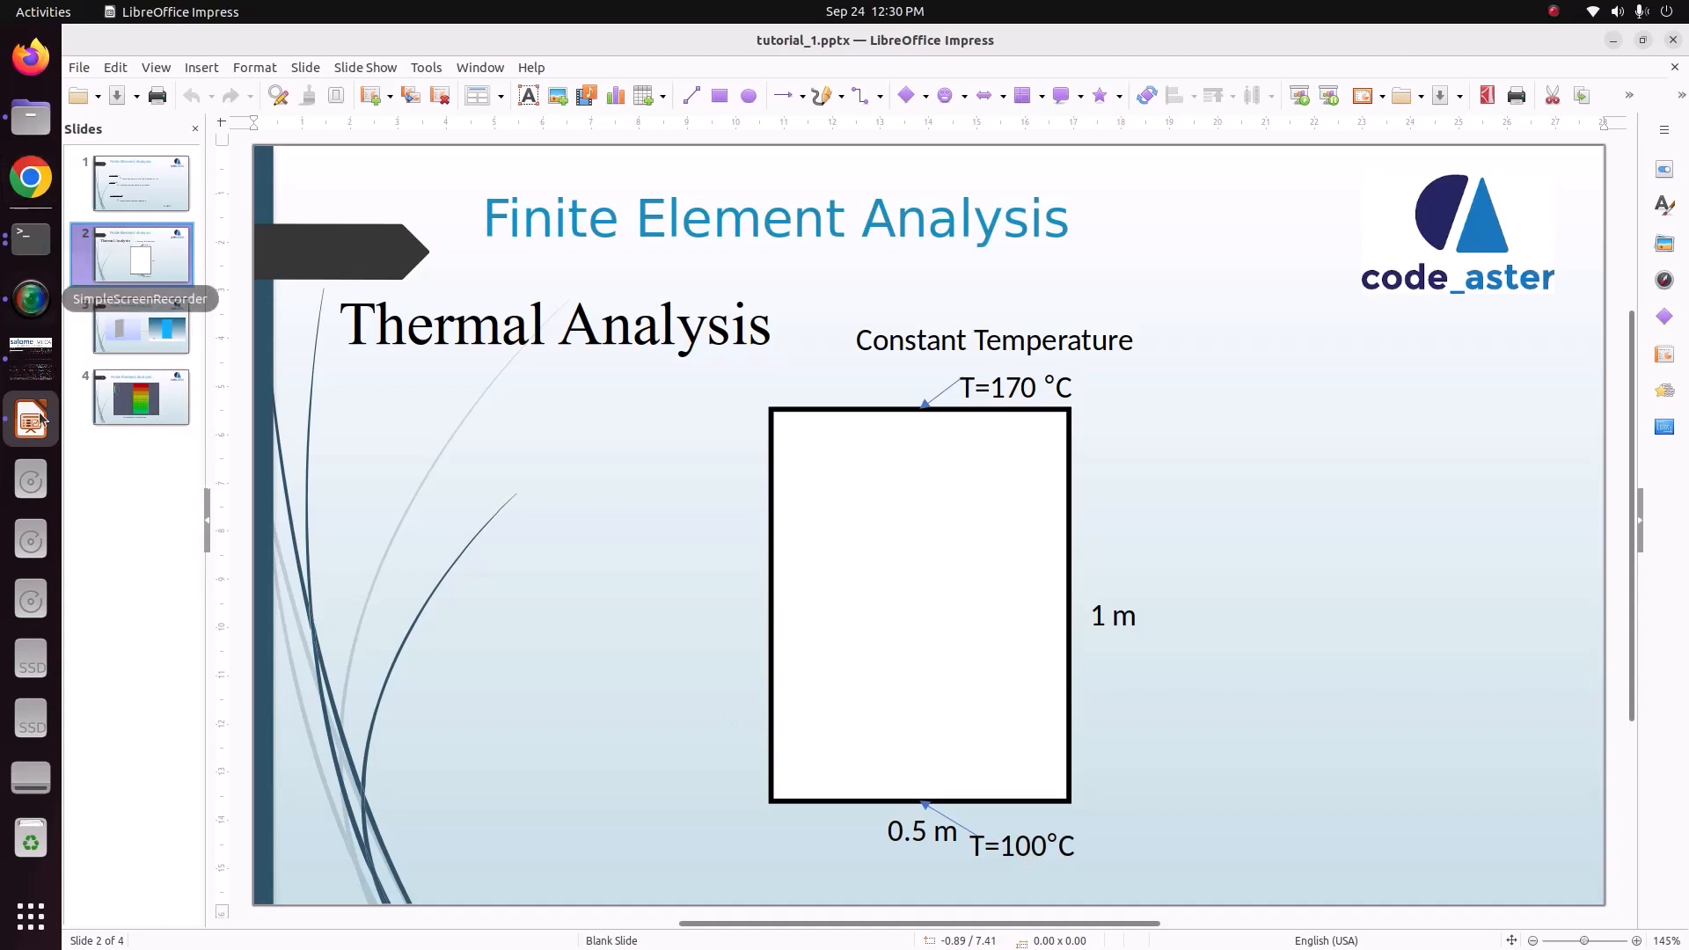
pyautogui.click(30, 357)
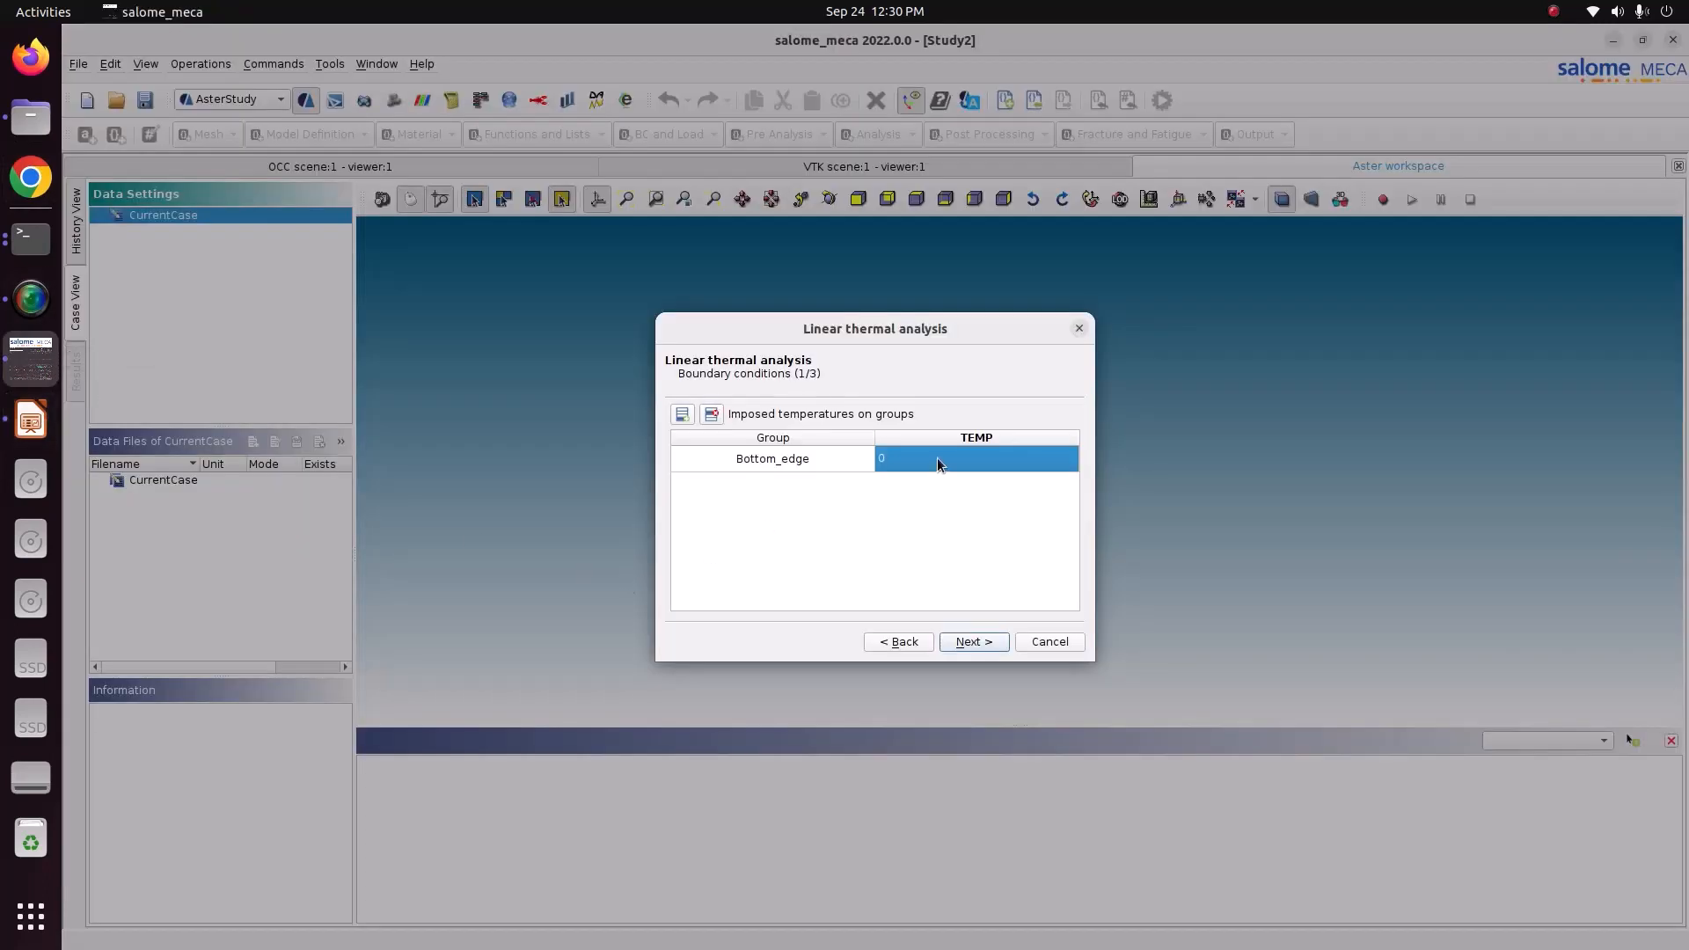
pyautogui.write('100')
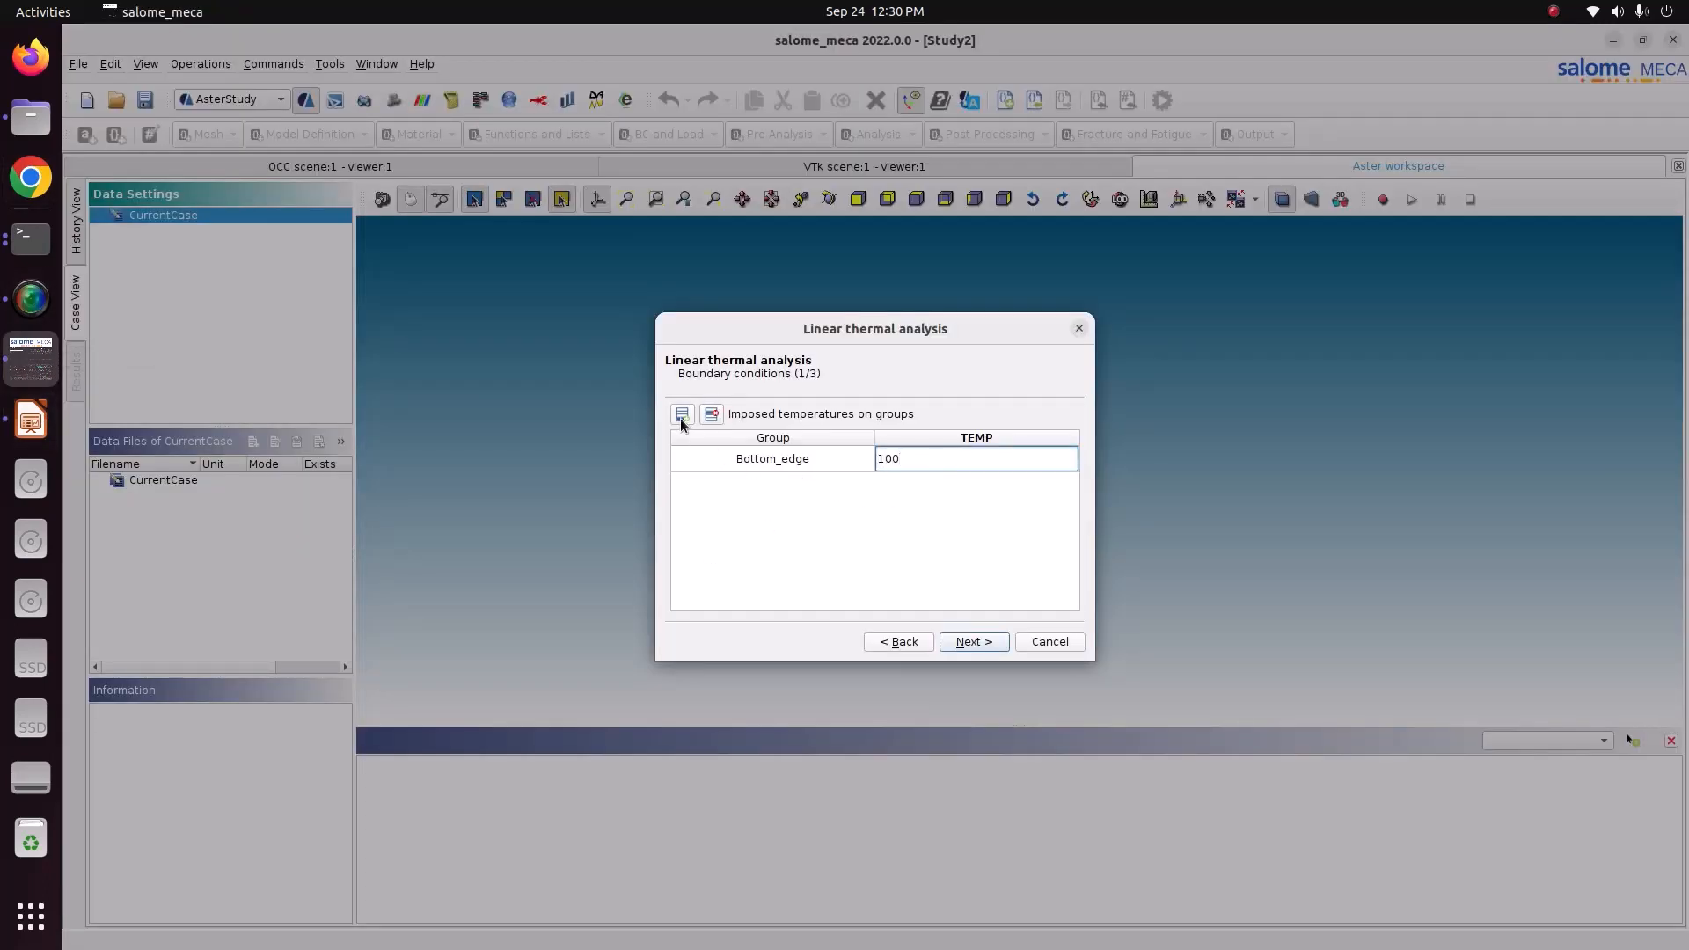
# Step: Add a second imposed temperature of 170 on the Top_edge group and accept the imposed temperatures
pyautogui.click(683, 420)
pyautogui.doubleClick(754, 486)
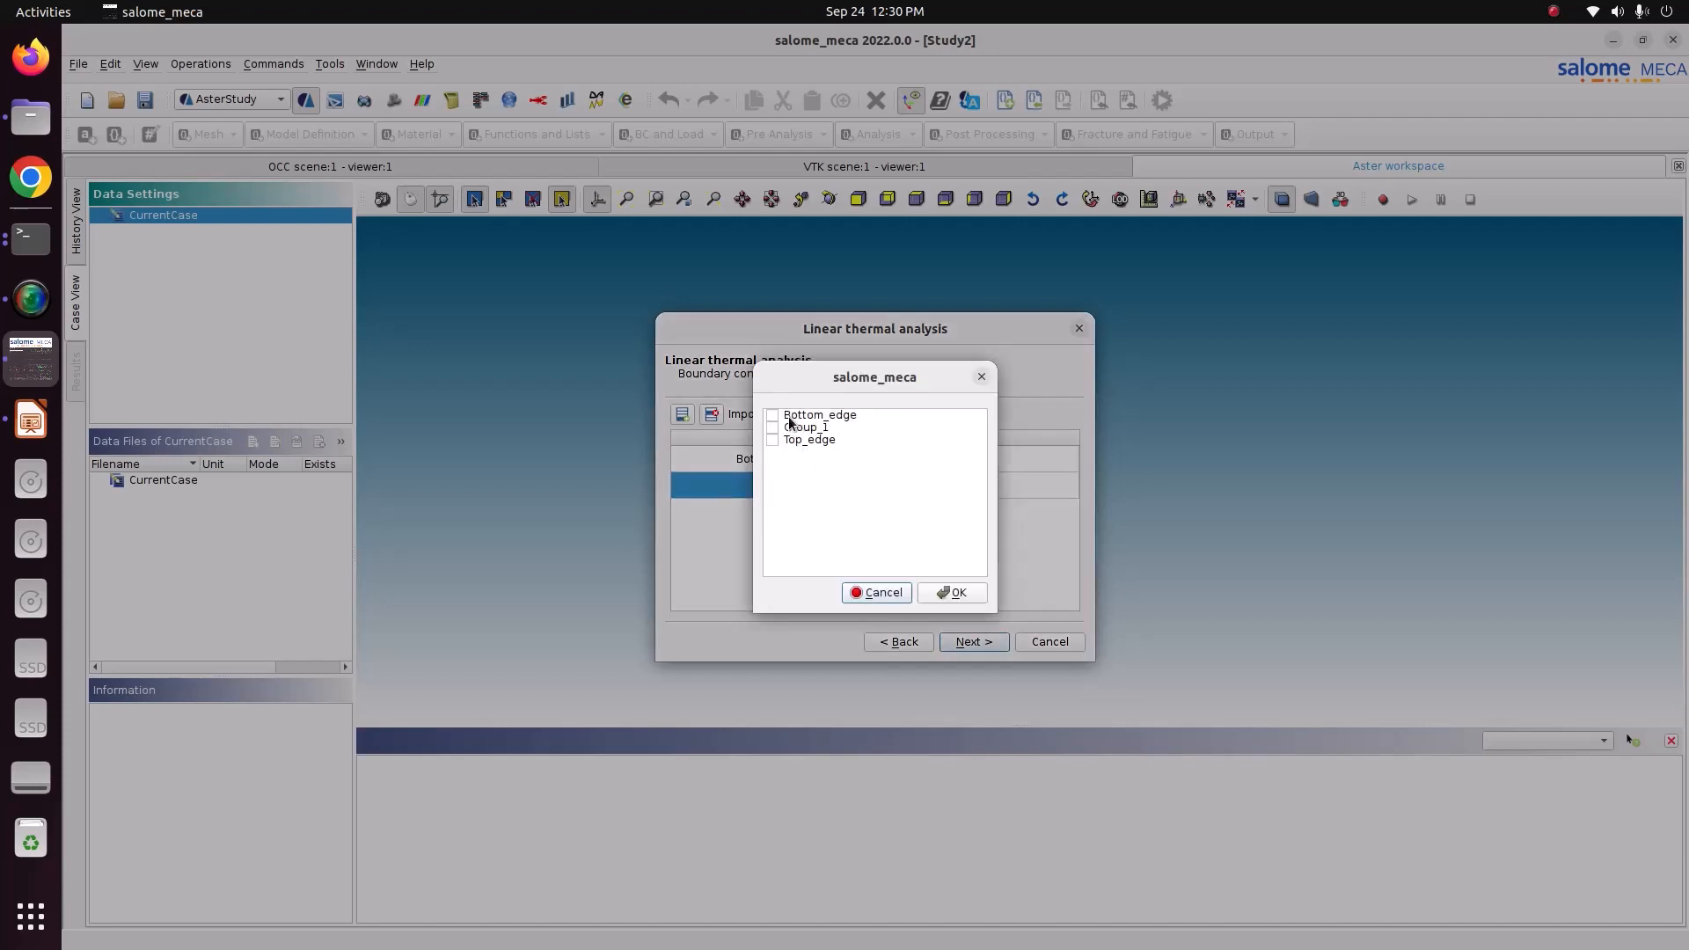
pyautogui.click(773, 440)
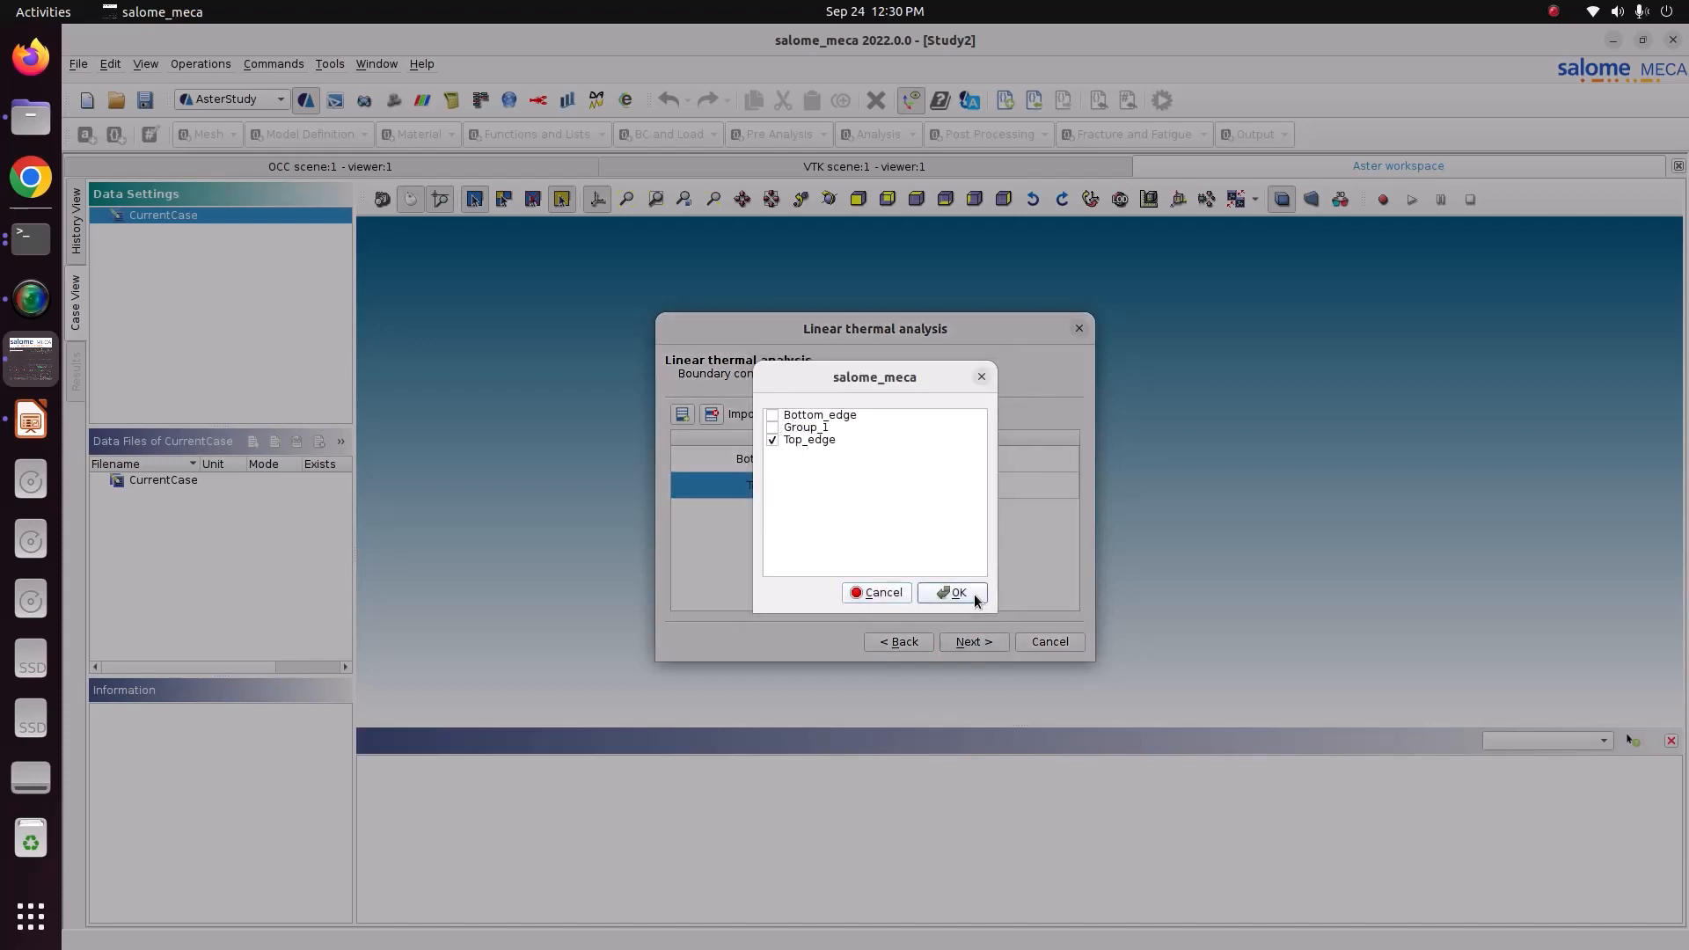
pyautogui.click(974, 594)
pyautogui.click(926, 486)
pyautogui.write('170')
pyautogui.click(980, 641)
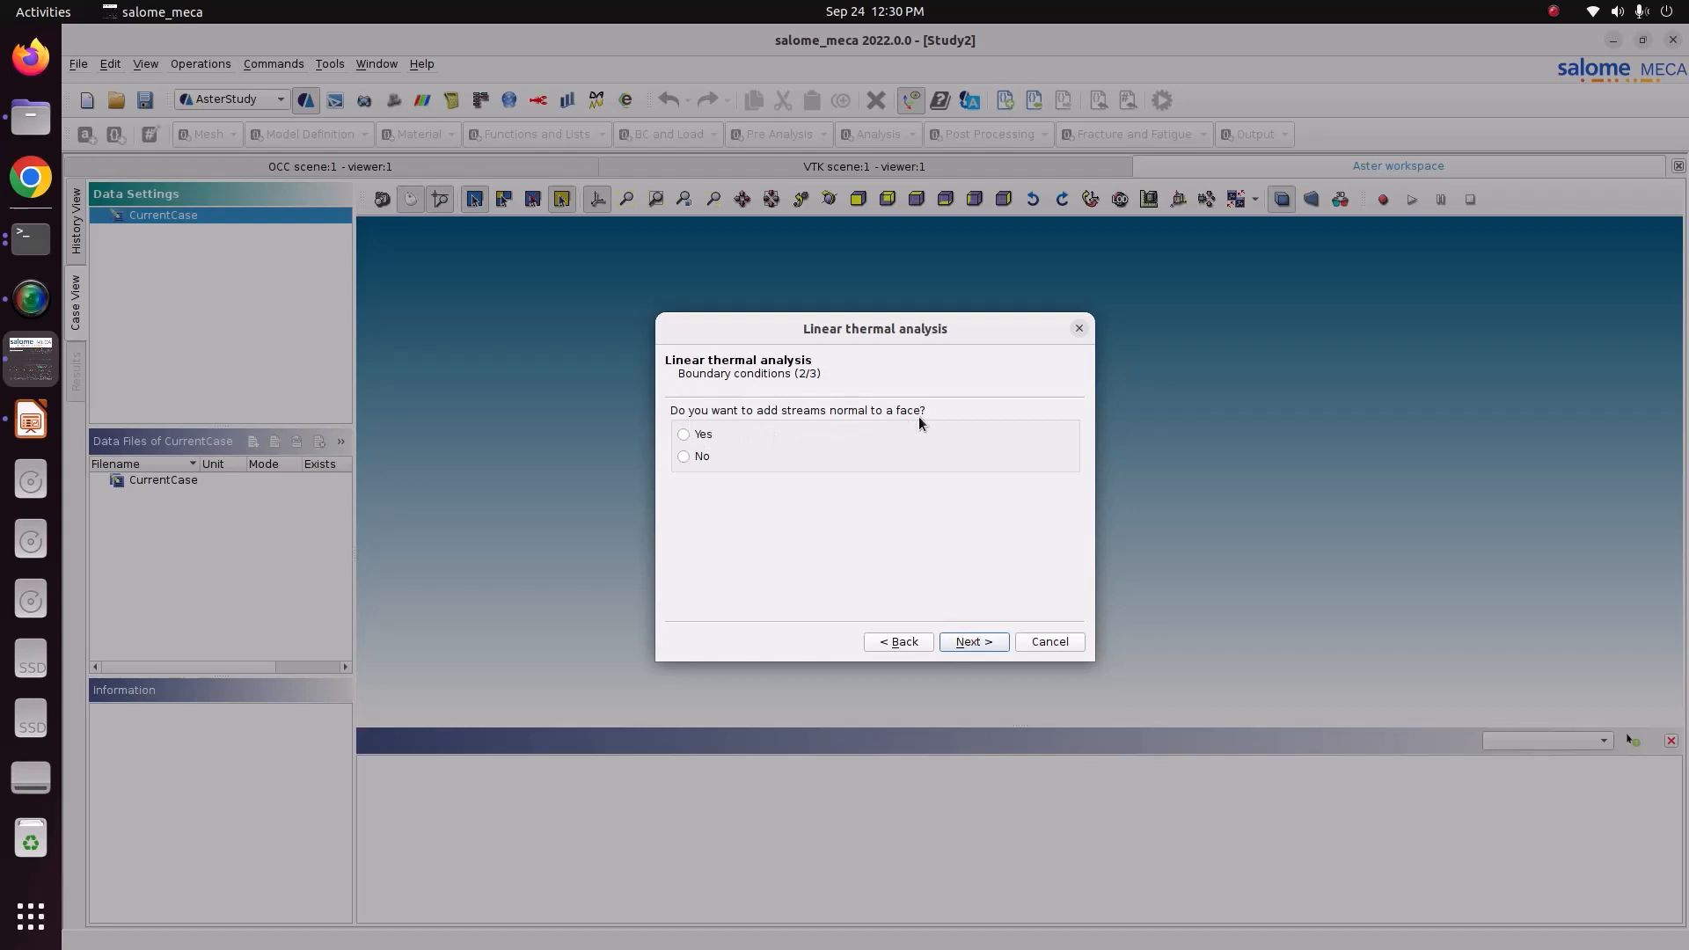
# Step: Decline adding streams normal to a face and continue through the boundary conditions to the result file setting
pyautogui.click(699, 457)
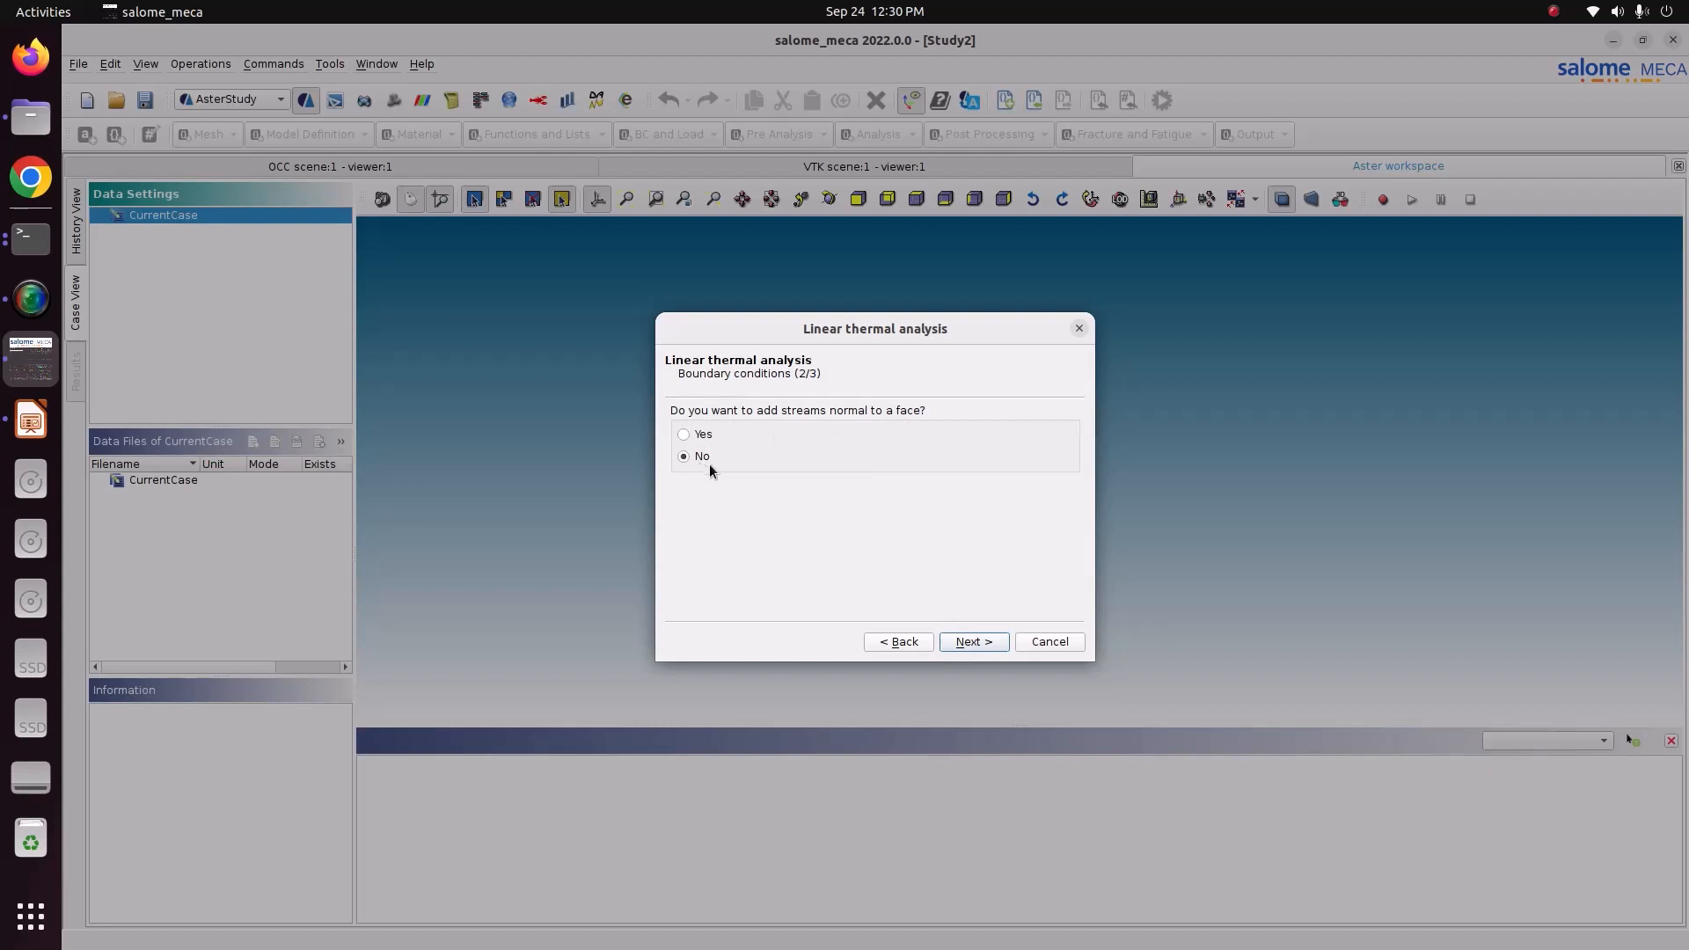
pyautogui.click(961, 640)
pyautogui.click(971, 647)
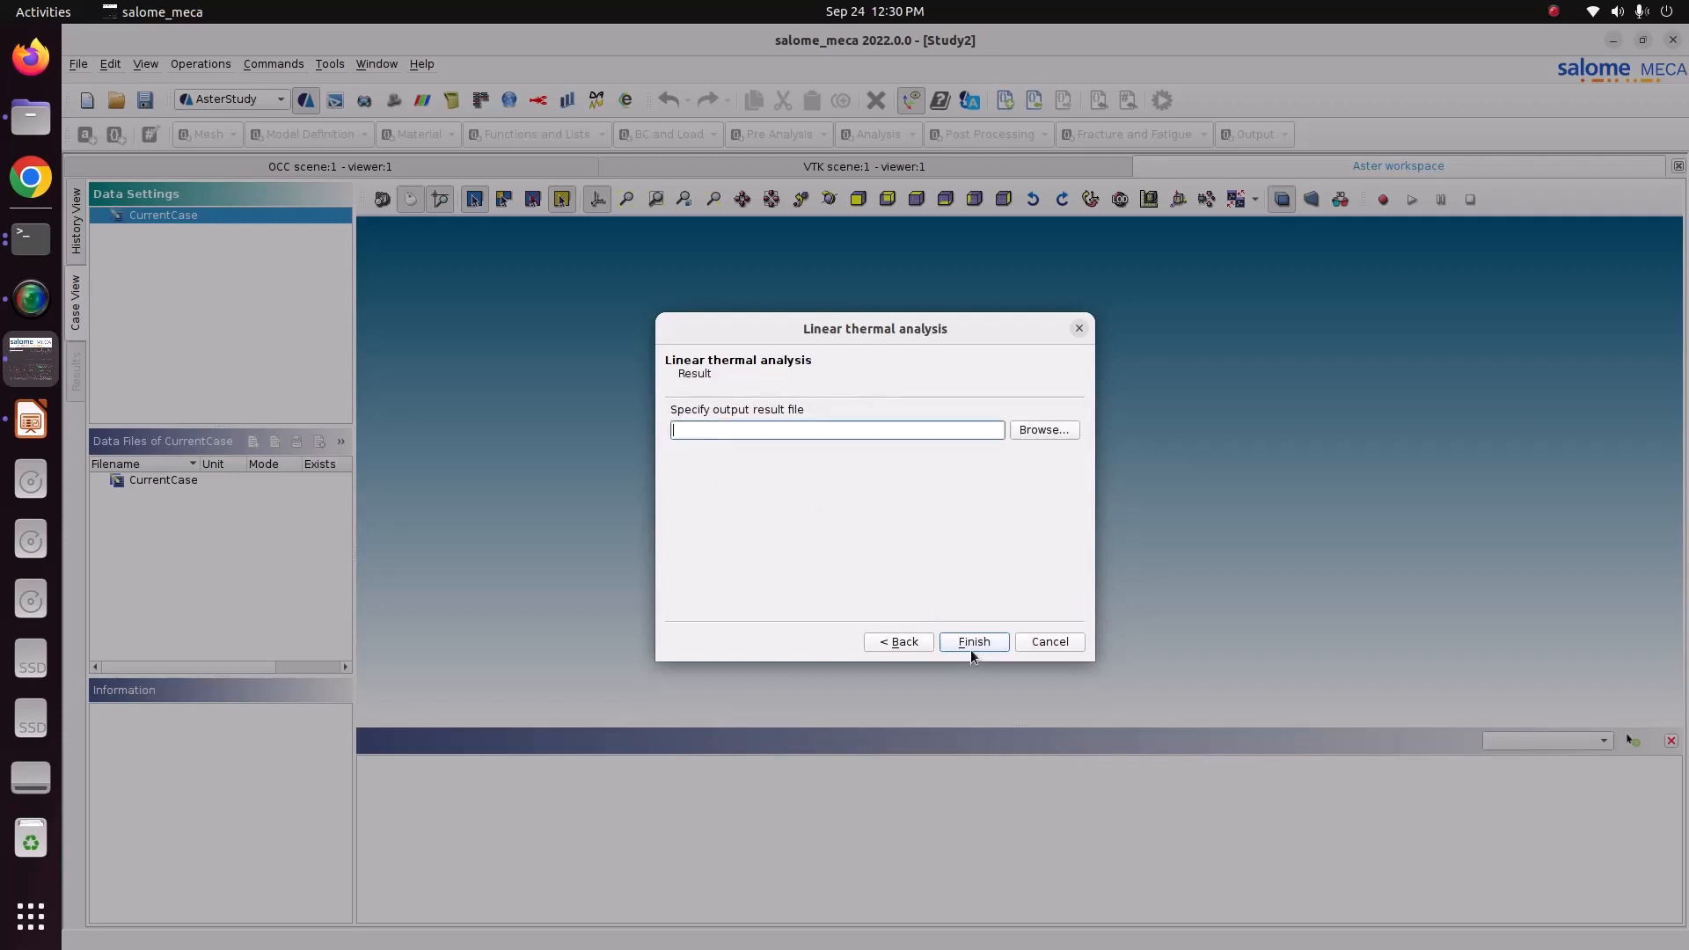
# Step: Browse to the Pictures/CODE_ASTER/10_Thermal_analysis_2D folder as the location for the output result file
pyautogui.click(1043, 432)
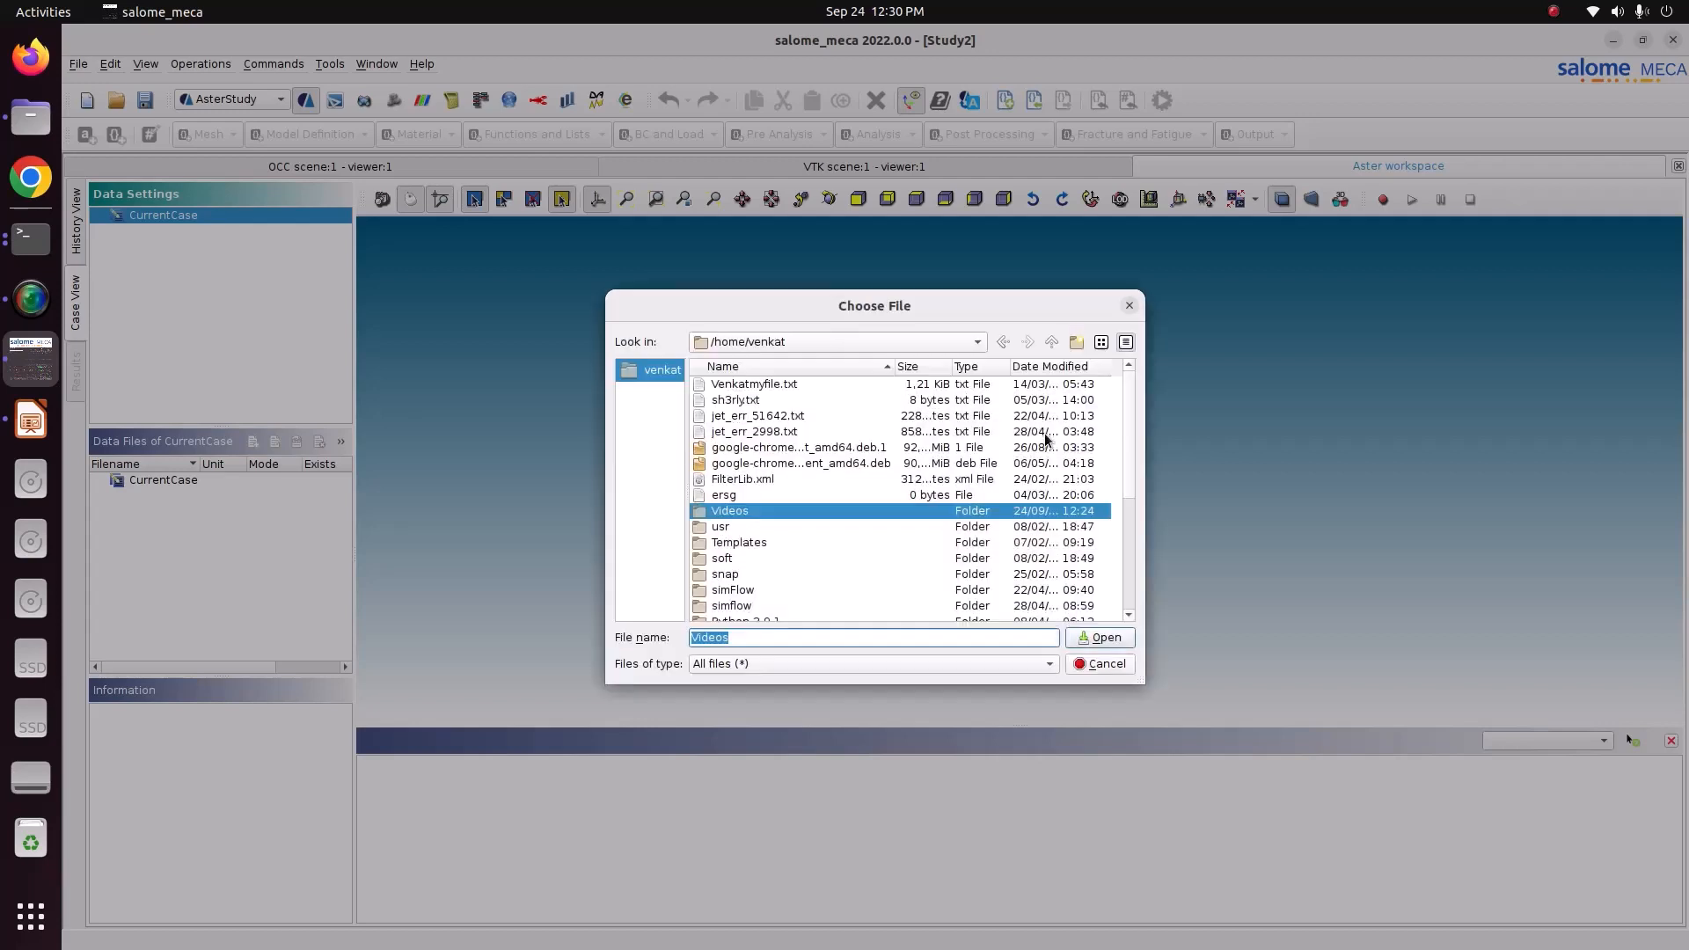
pyautogui.scroll(-1, 755, 599)
pyautogui.doubleClick(757, 604)
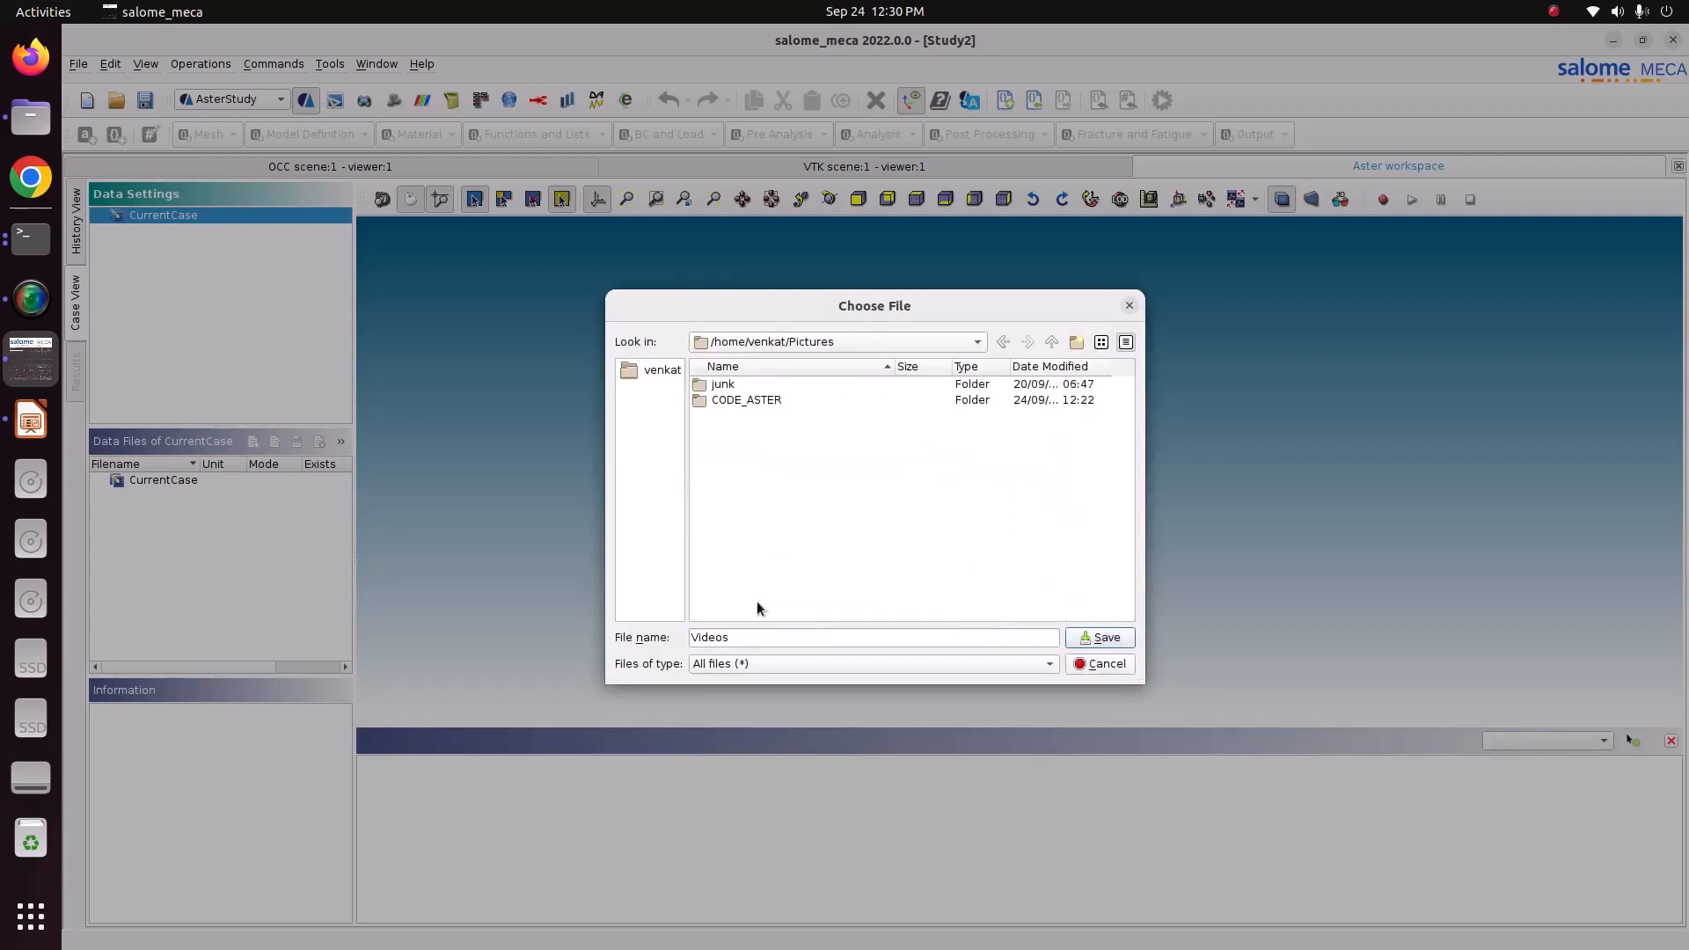
pyautogui.doubleClick(765, 407)
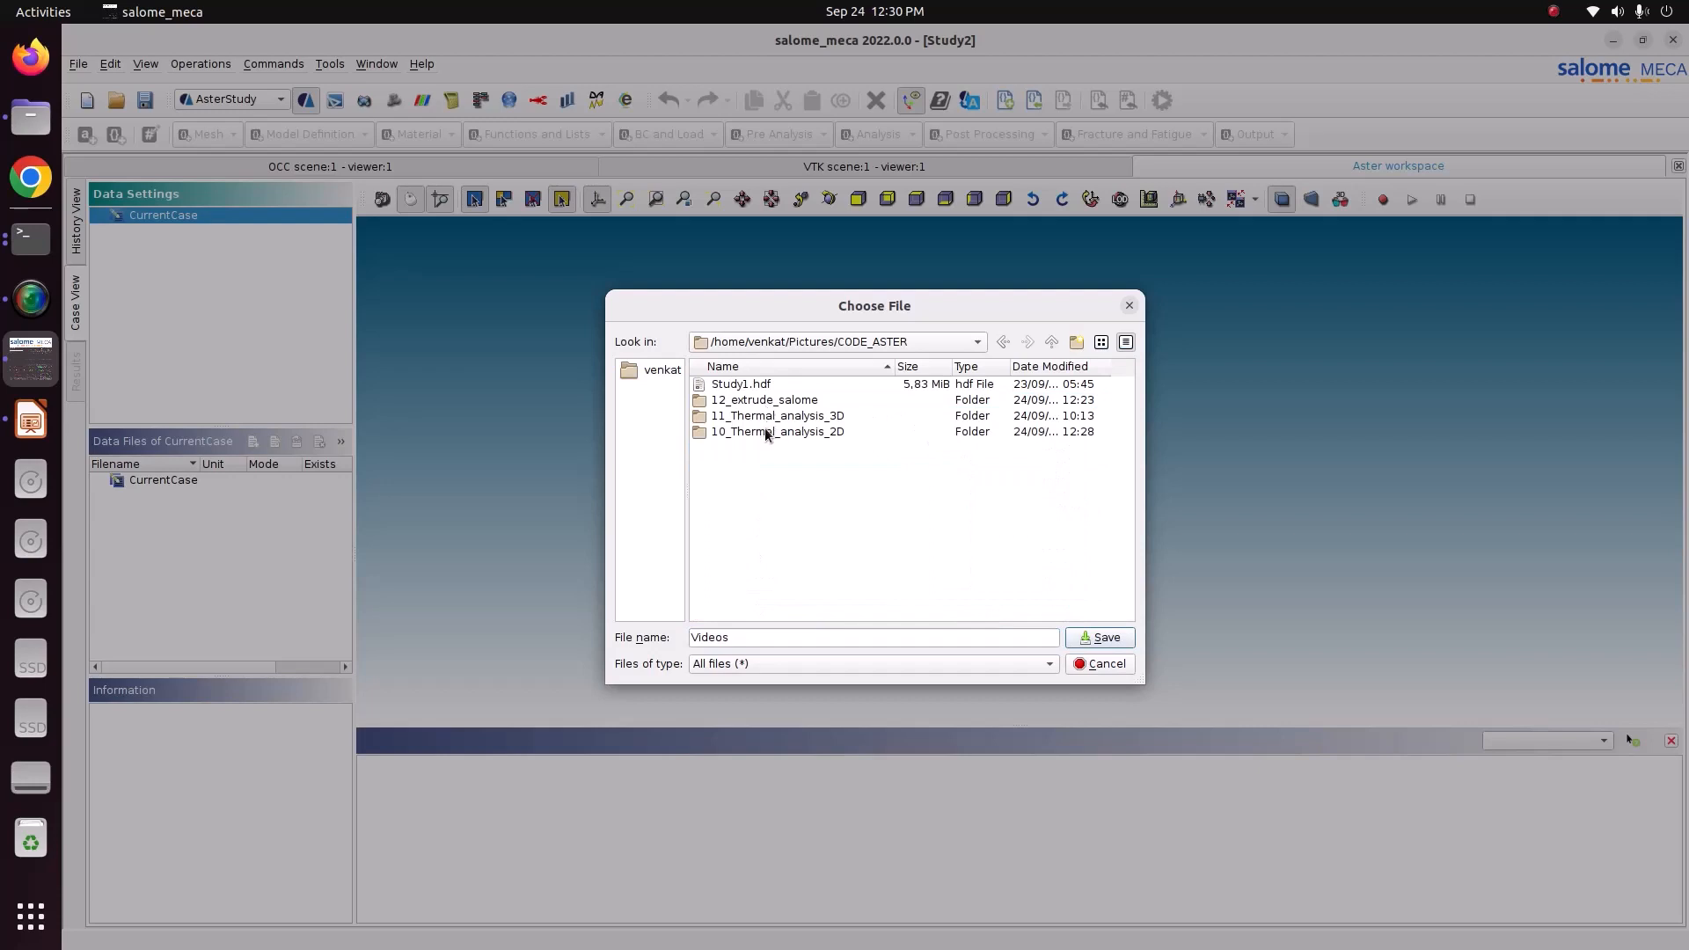
pyautogui.doubleClick(766, 431)
# Step: Name the output result file result12.rmed, save the choice and finish the linear thermal analysis setup
pyautogui.click(772, 636)
pyautogui.doubleClick(772, 636)
pyautogui.write('resutl')
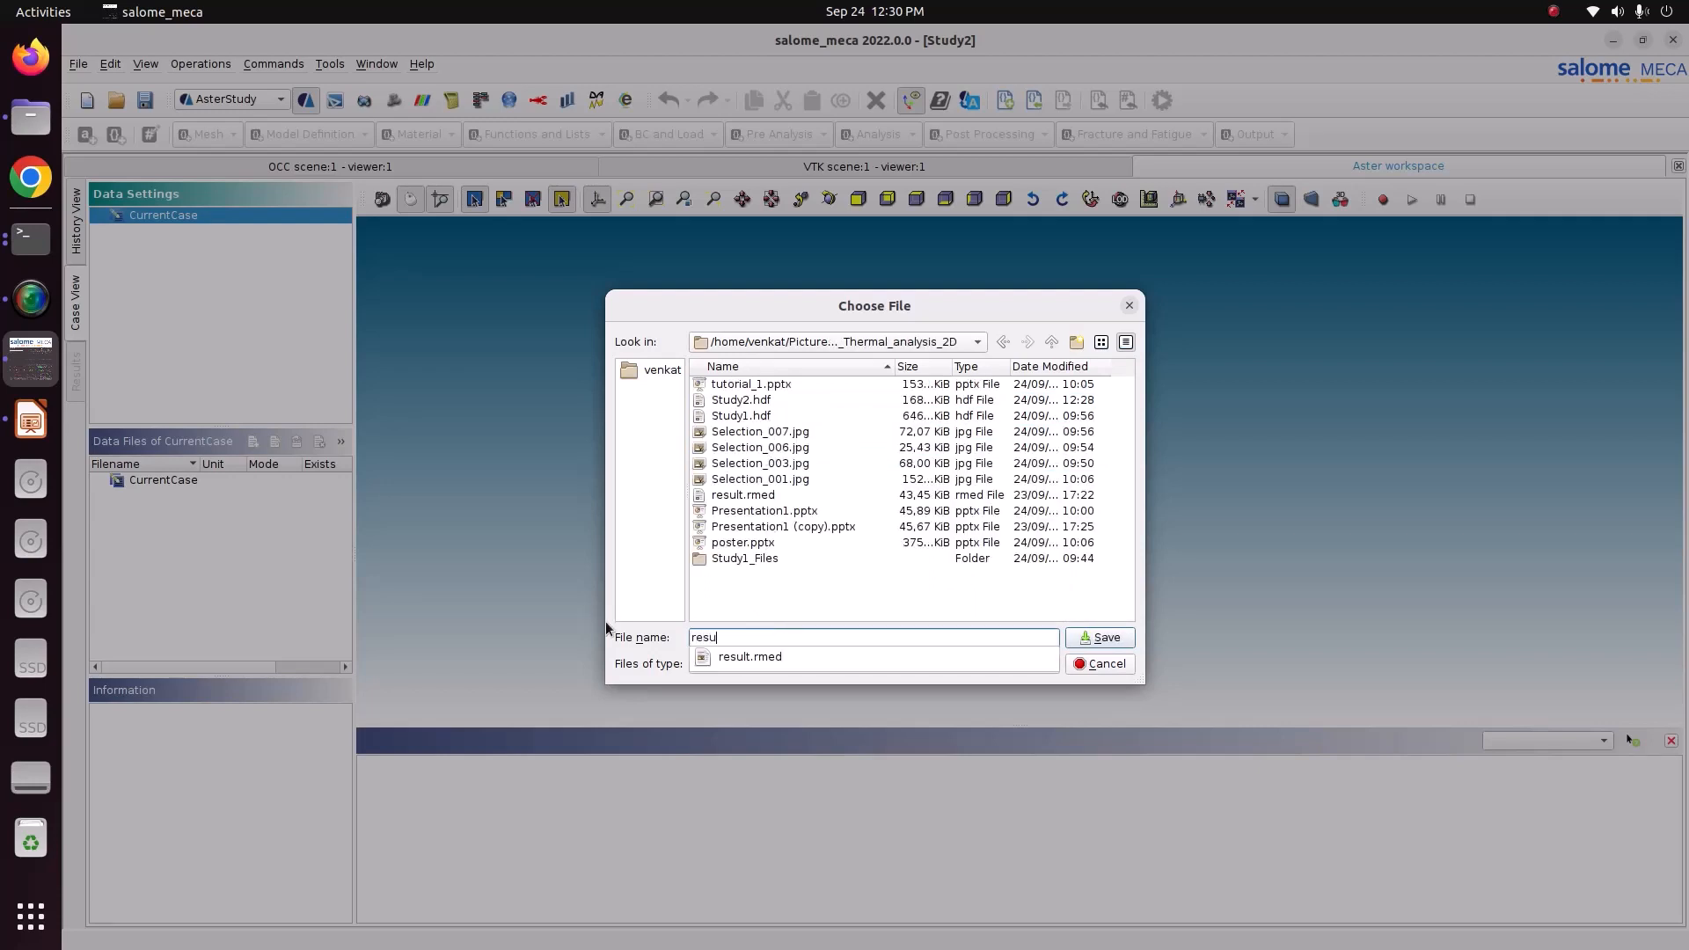
pyautogui.press('BackSpace')
pyautogui.press('BackSpace')
pyautogui.write('lt12')
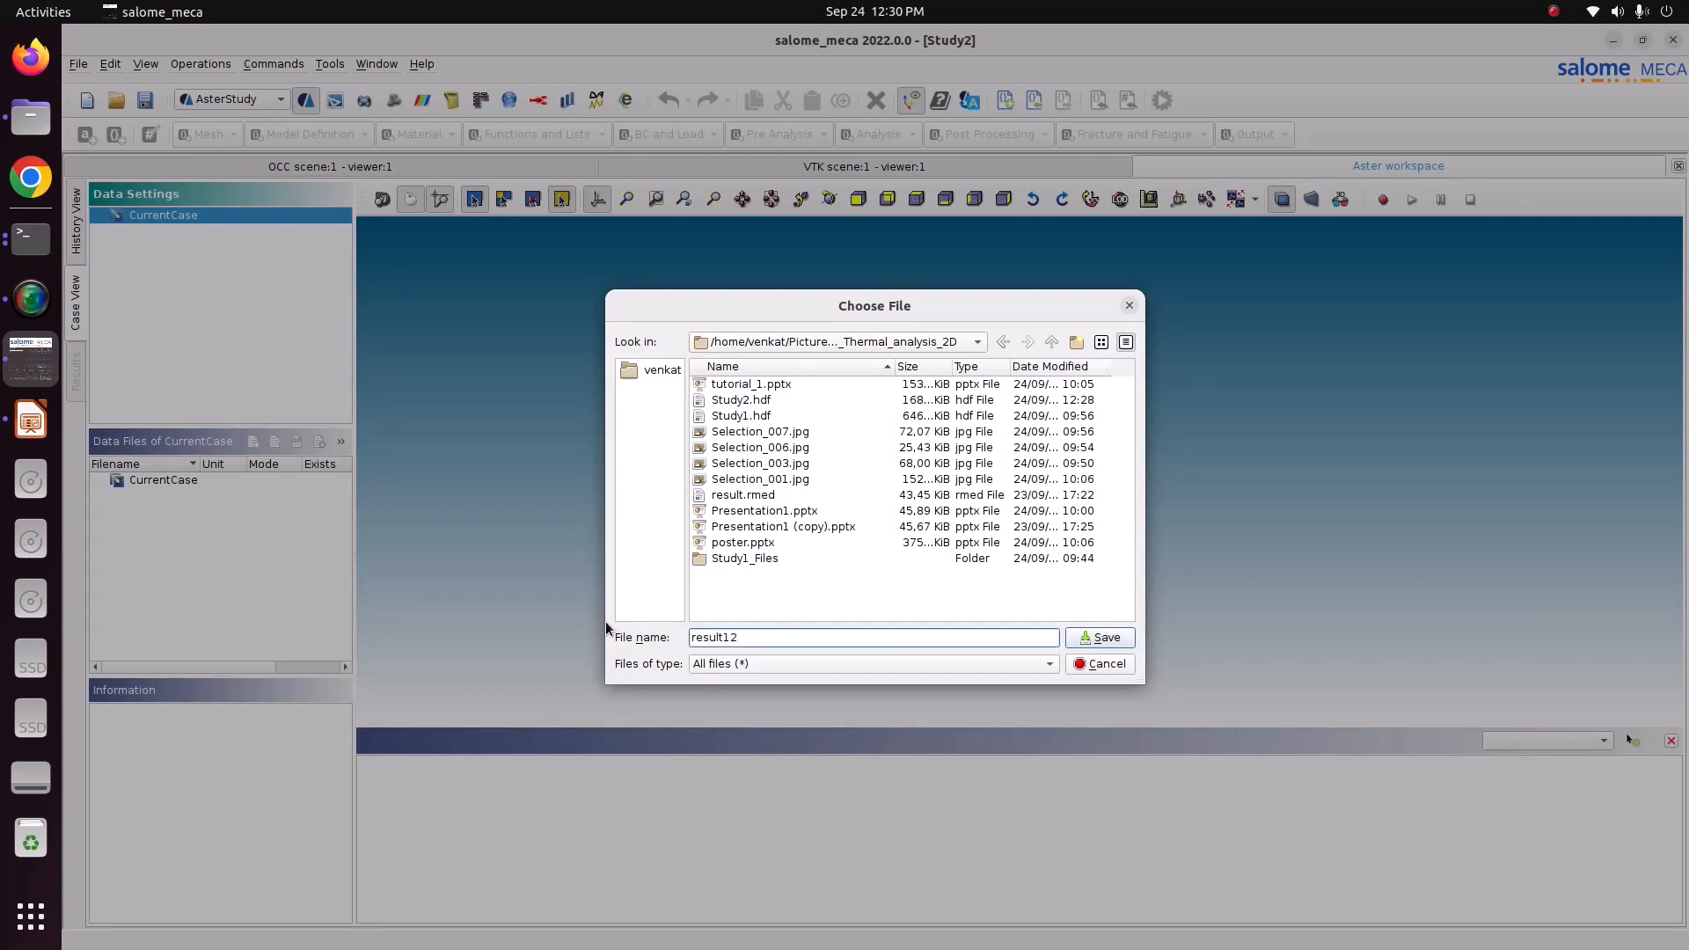
pyautogui.write('.rmed')
pyautogui.click(1100, 637)
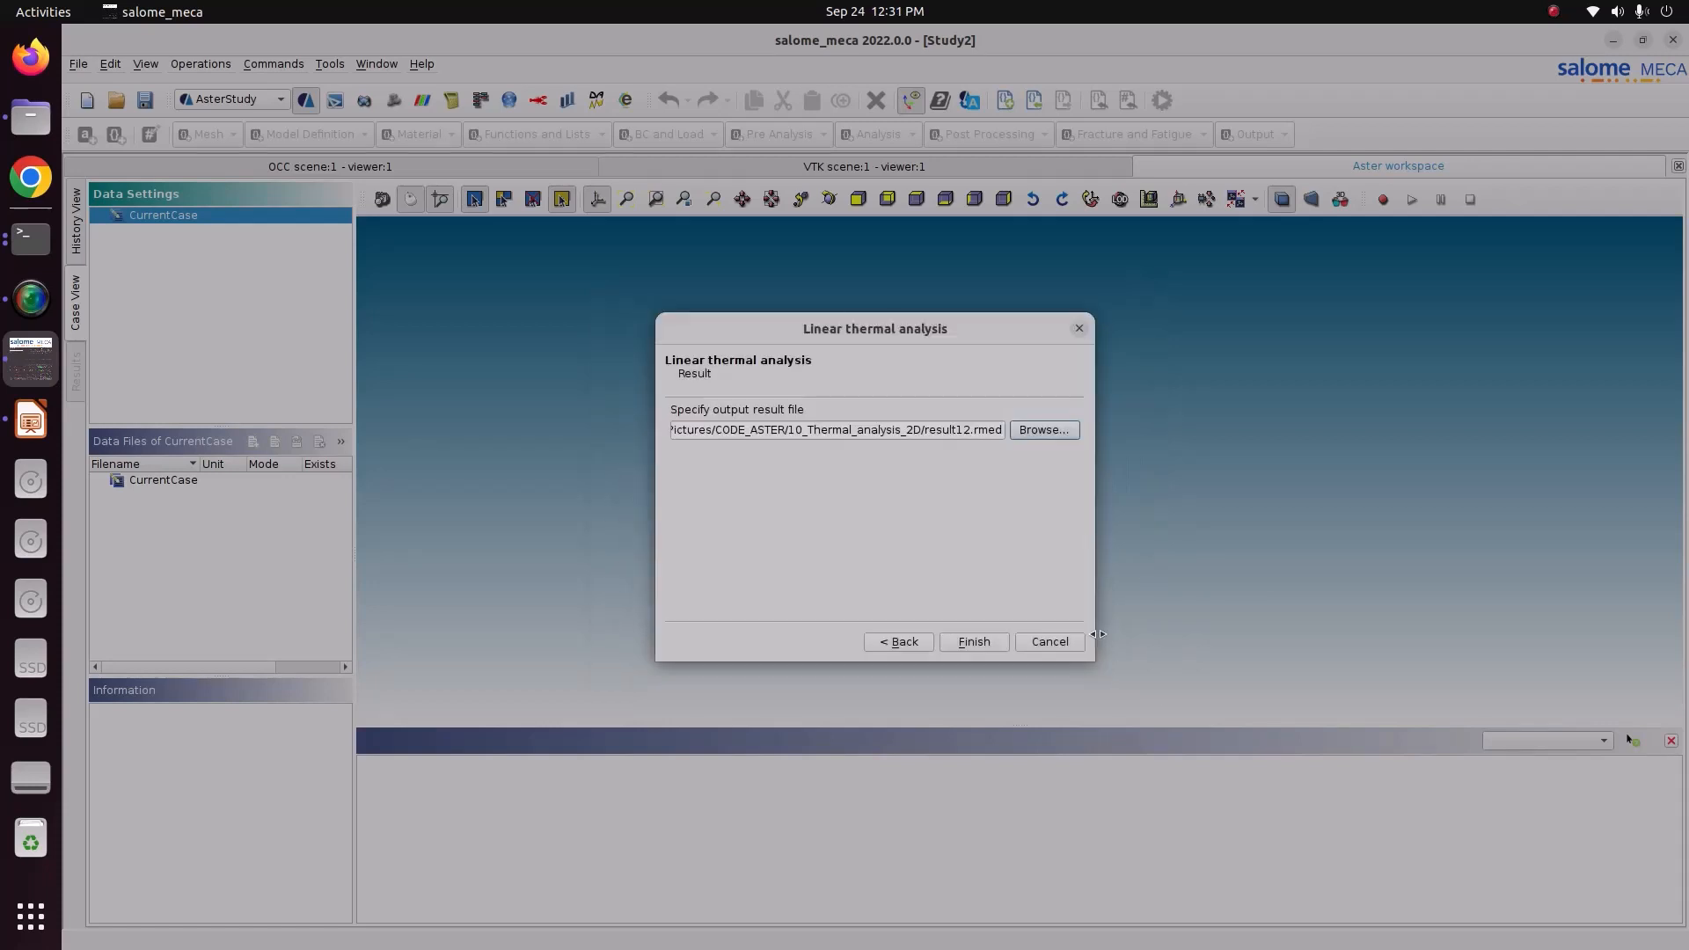
pyautogui.click(995, 640)
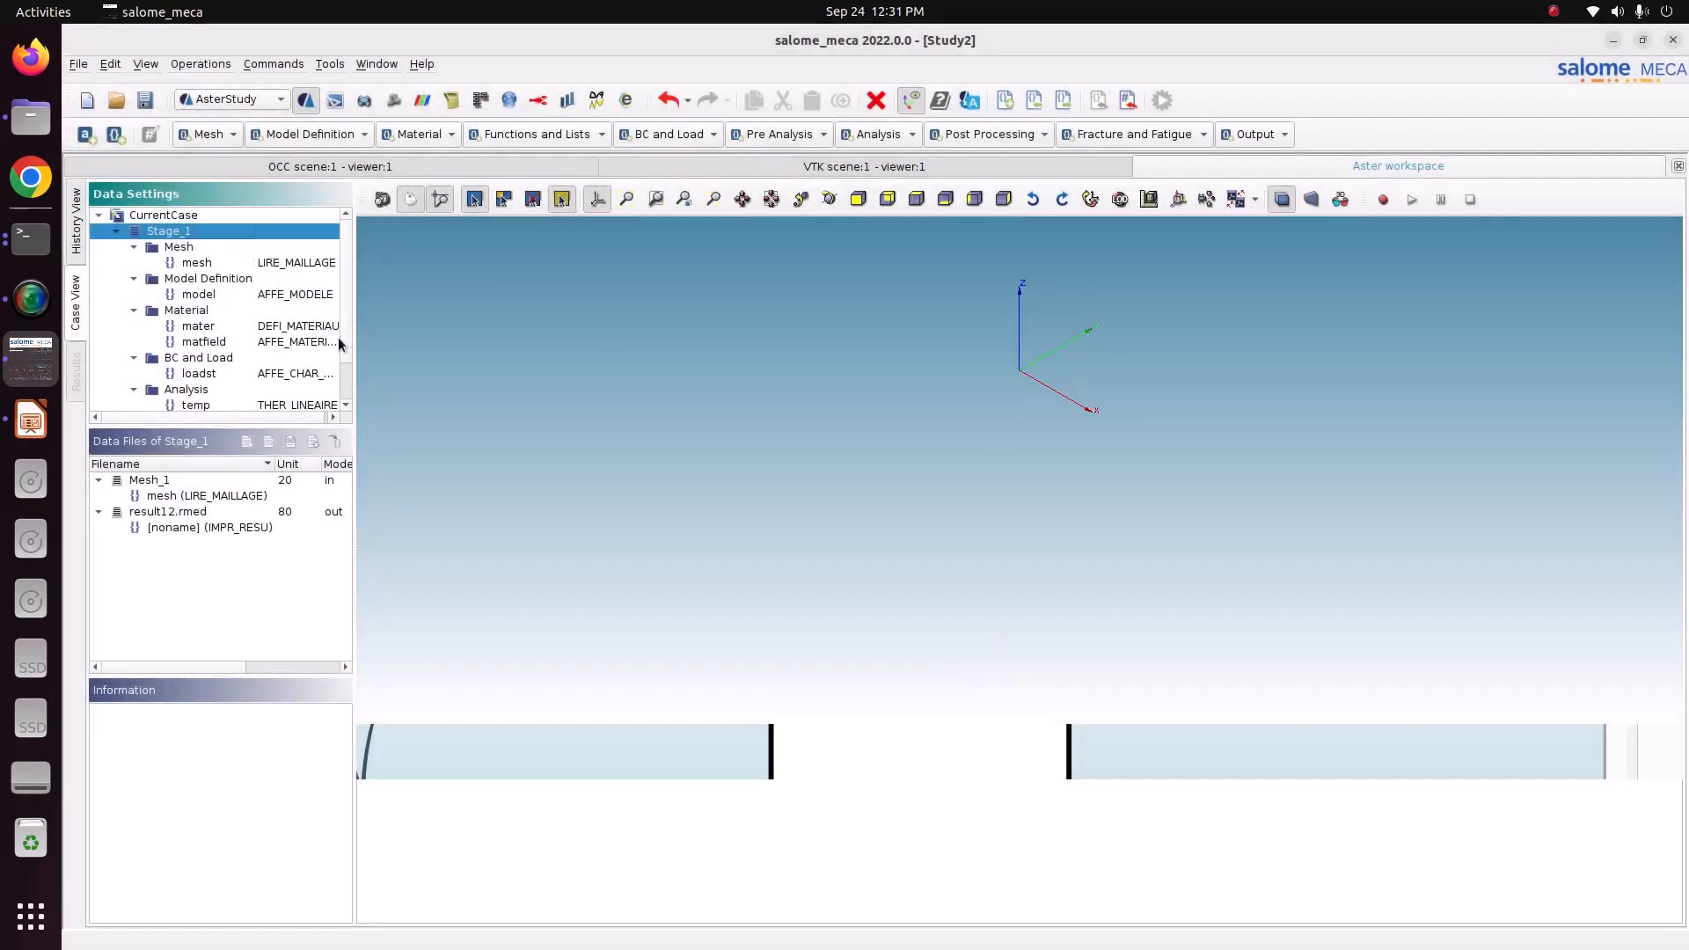
# Step: Look over the commands and data files generated in Stage_1, widening the data settings area to read the command names
pyautogui.scroll(-1, 341, 343)
pyautogui.scroll(1, 344, 381)
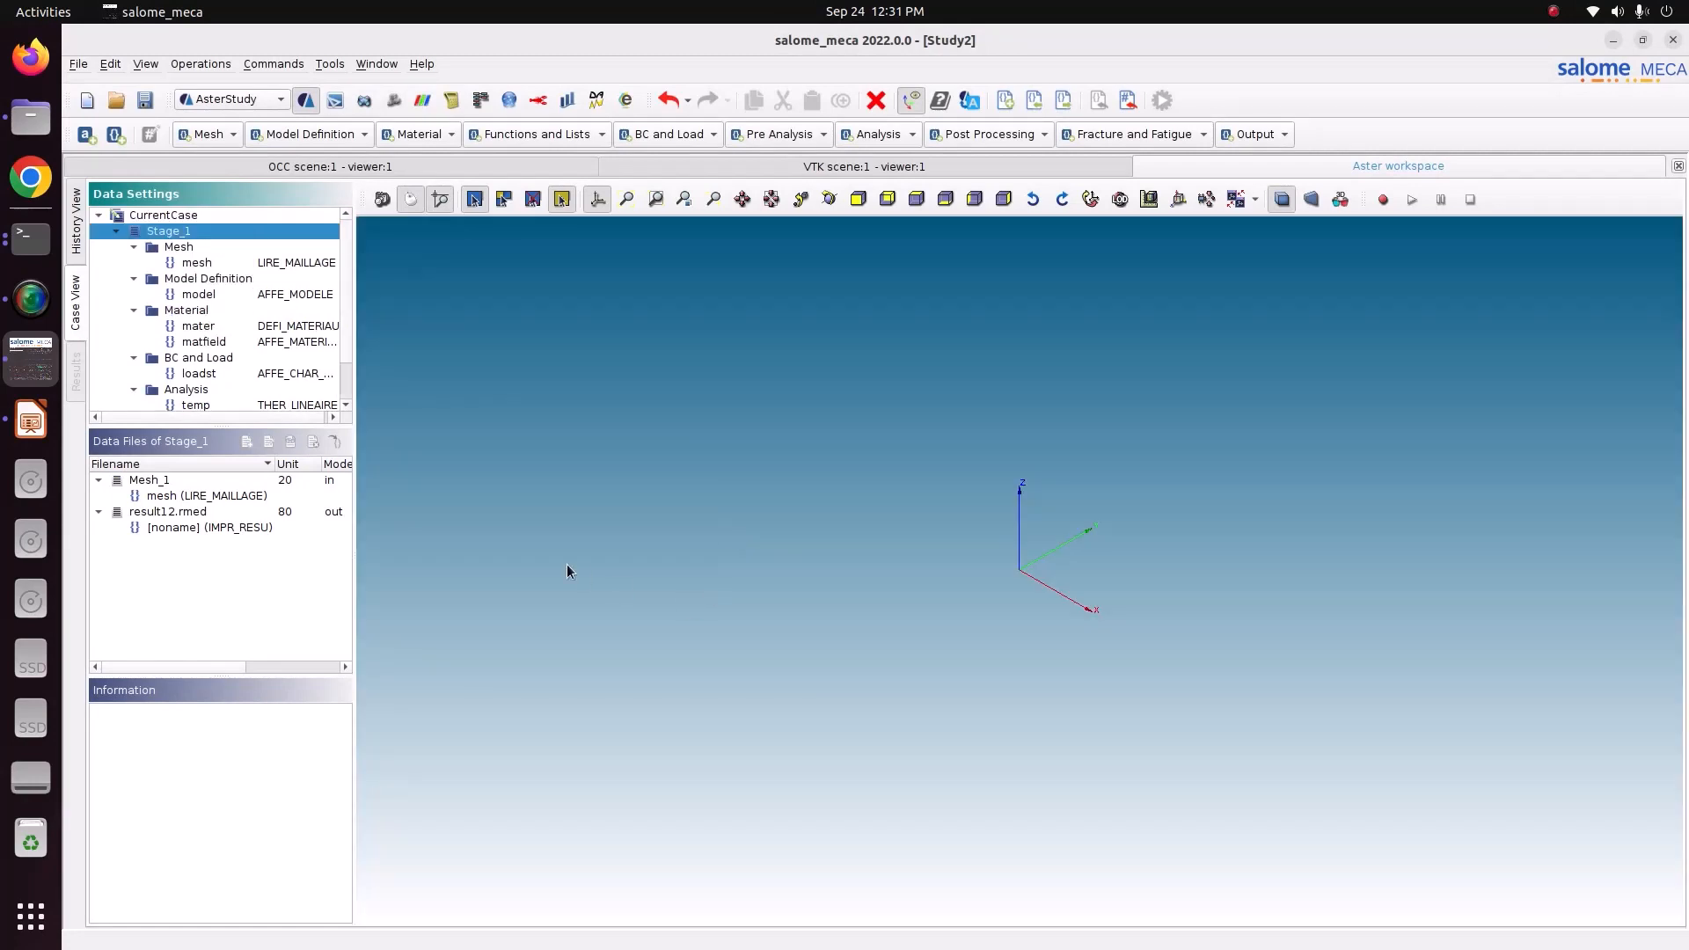
pyautogui.click(199, 498)
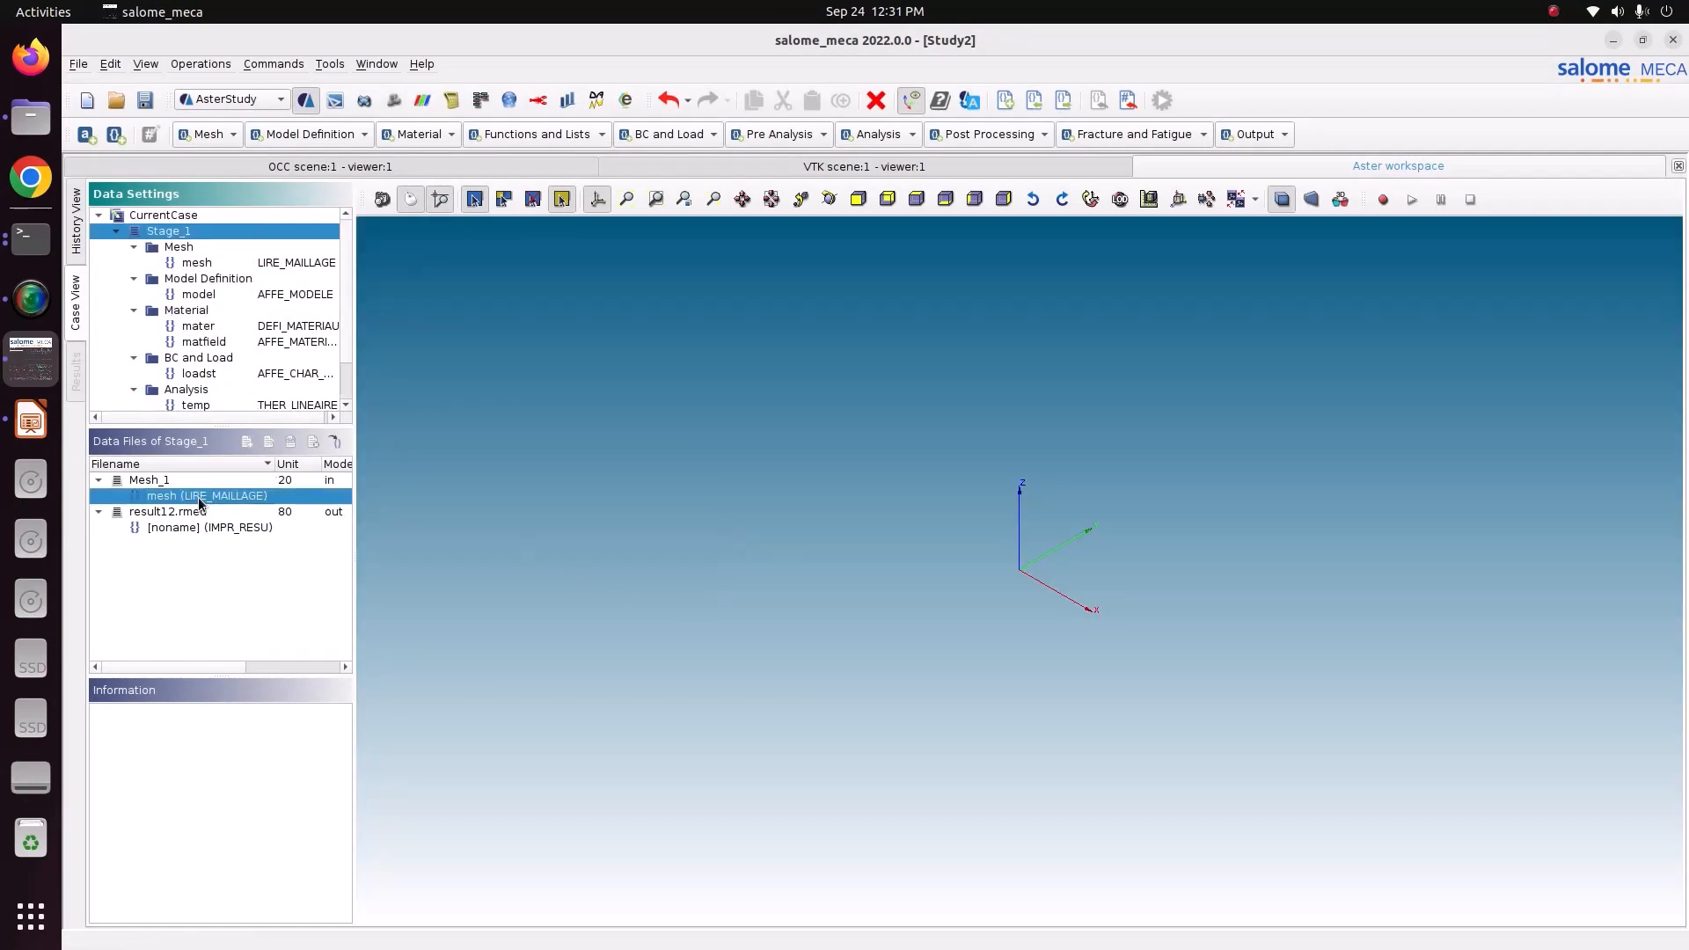
pyautogui.click(196, 532)
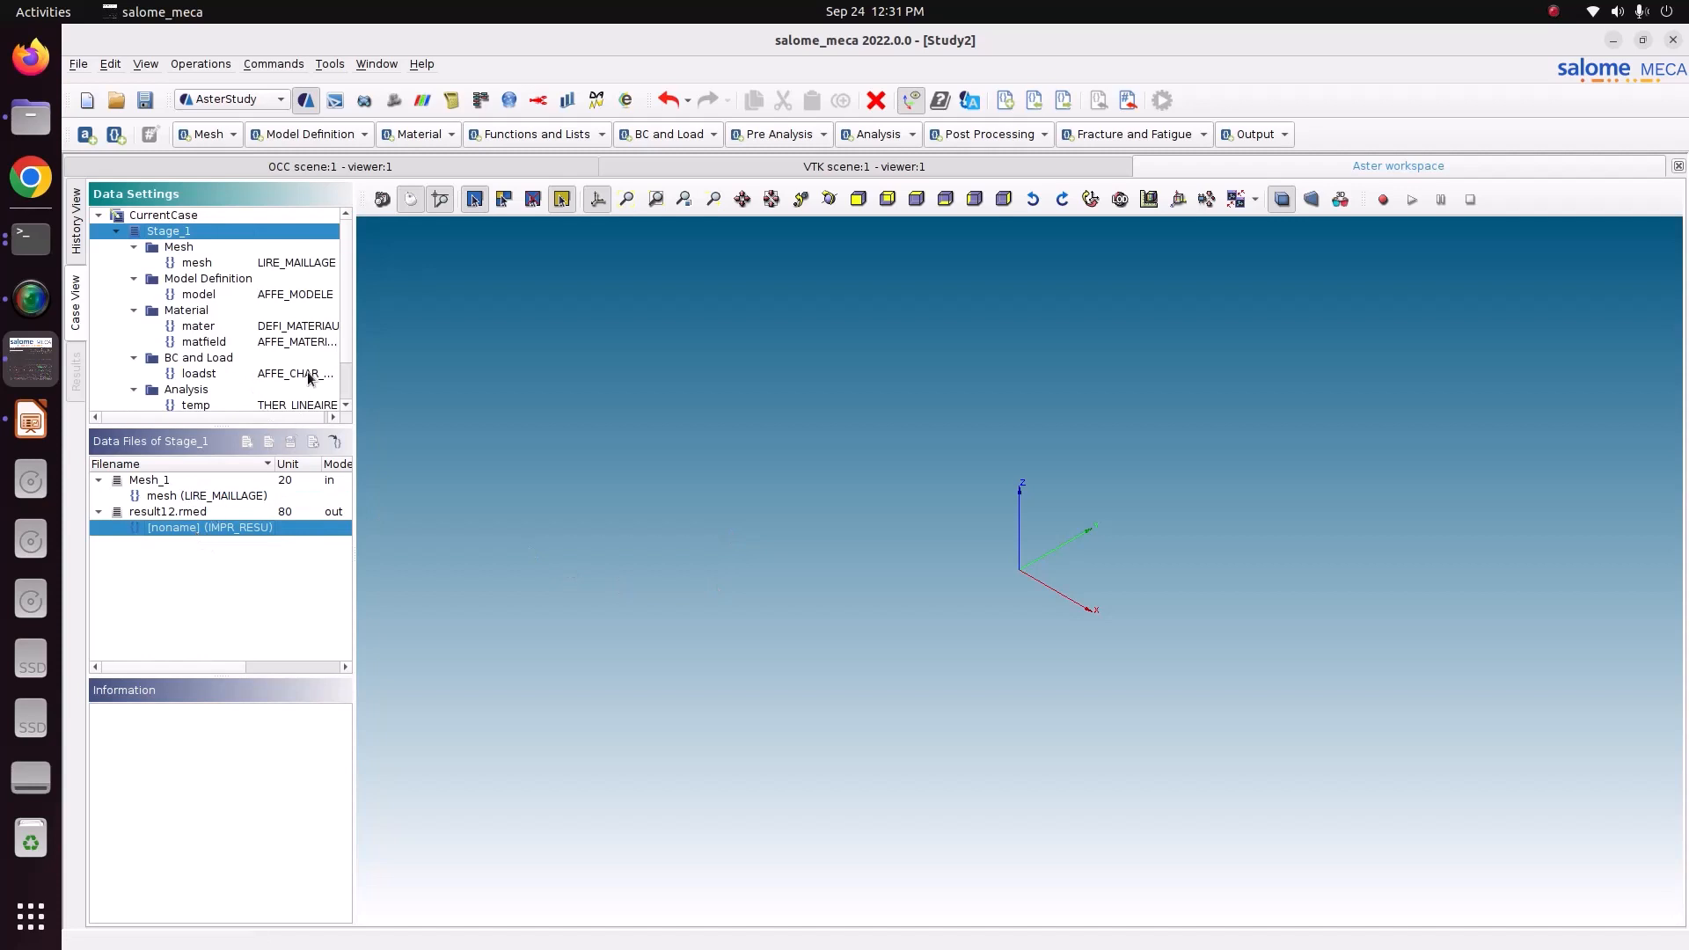
pyautogui.moveTo(353, 361); pyautogui.dragTo(404, 362)
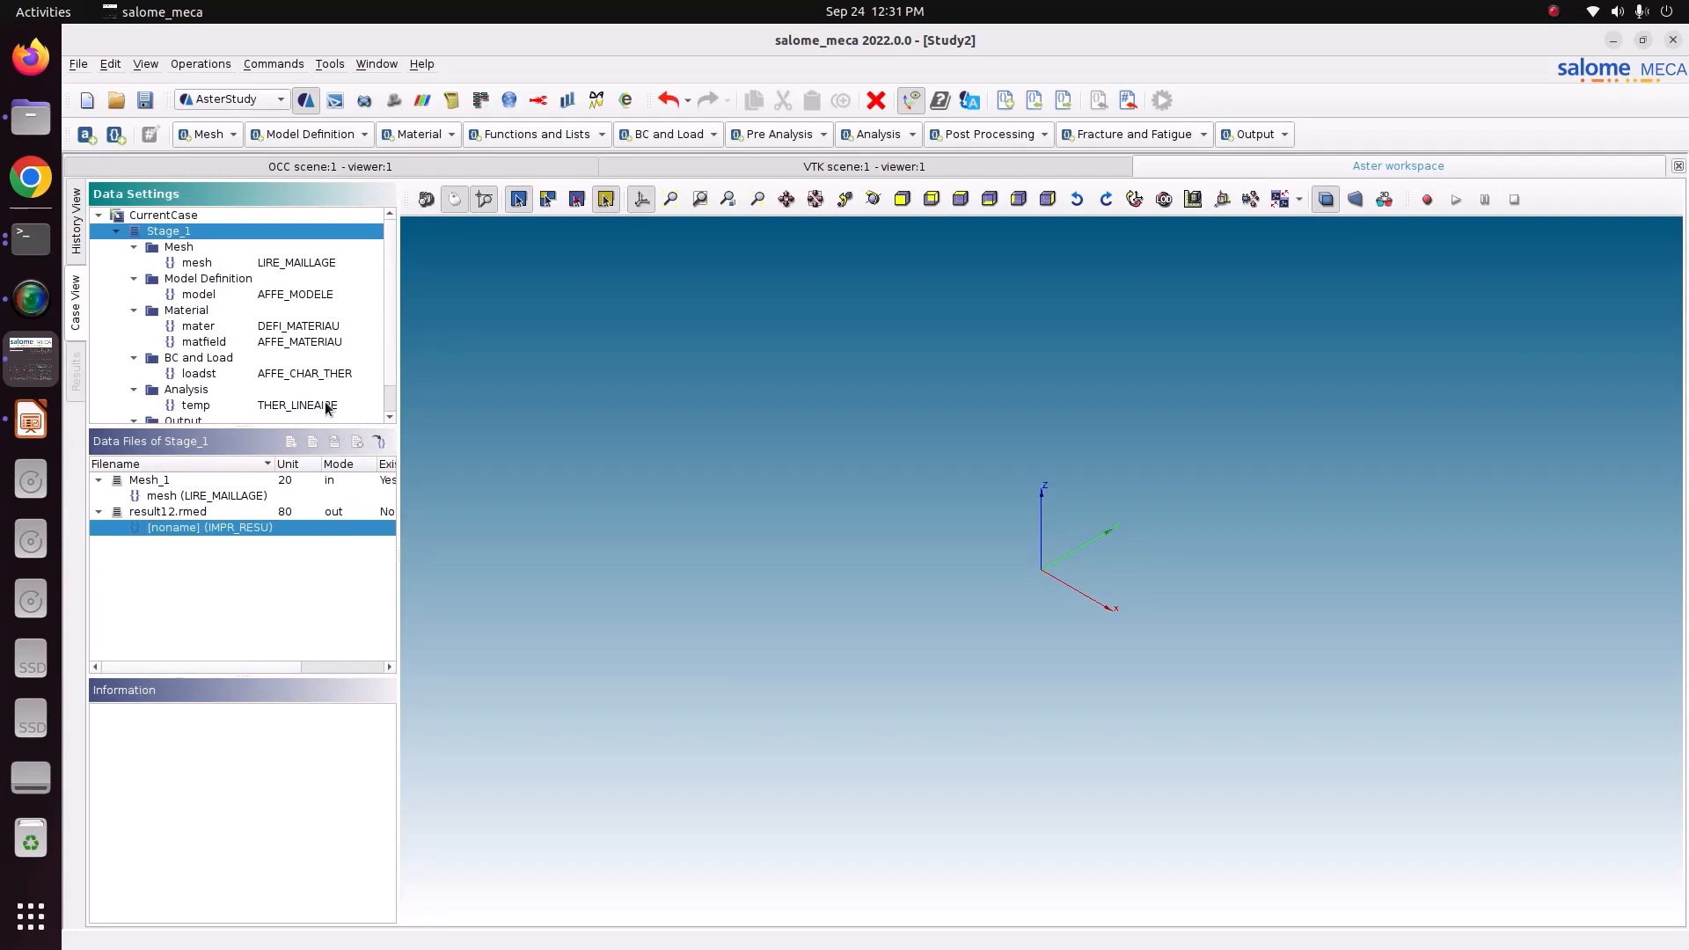
pyautogui.scroll(-1, 326, 406)
pyautogui.scroll(2, 273, 352)
# Step: Review the definitions of the mesh, model, mater and matfield commands in Stage_1
pyautogui.click(226, 262)
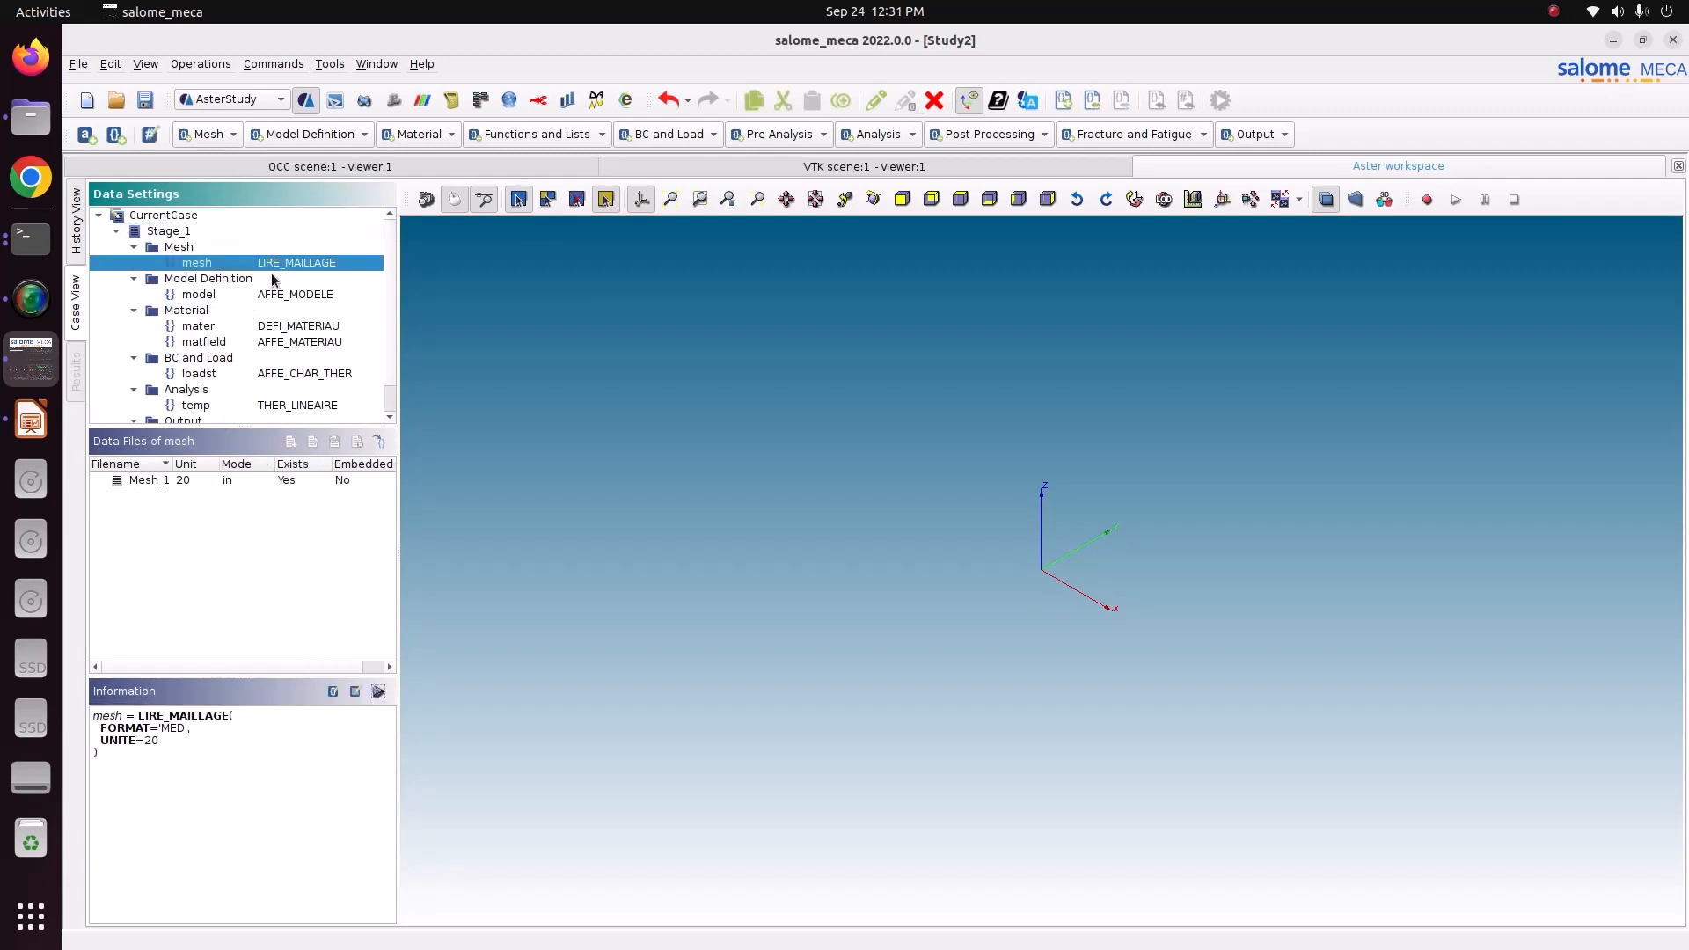
pyautogui.click(242, 296)
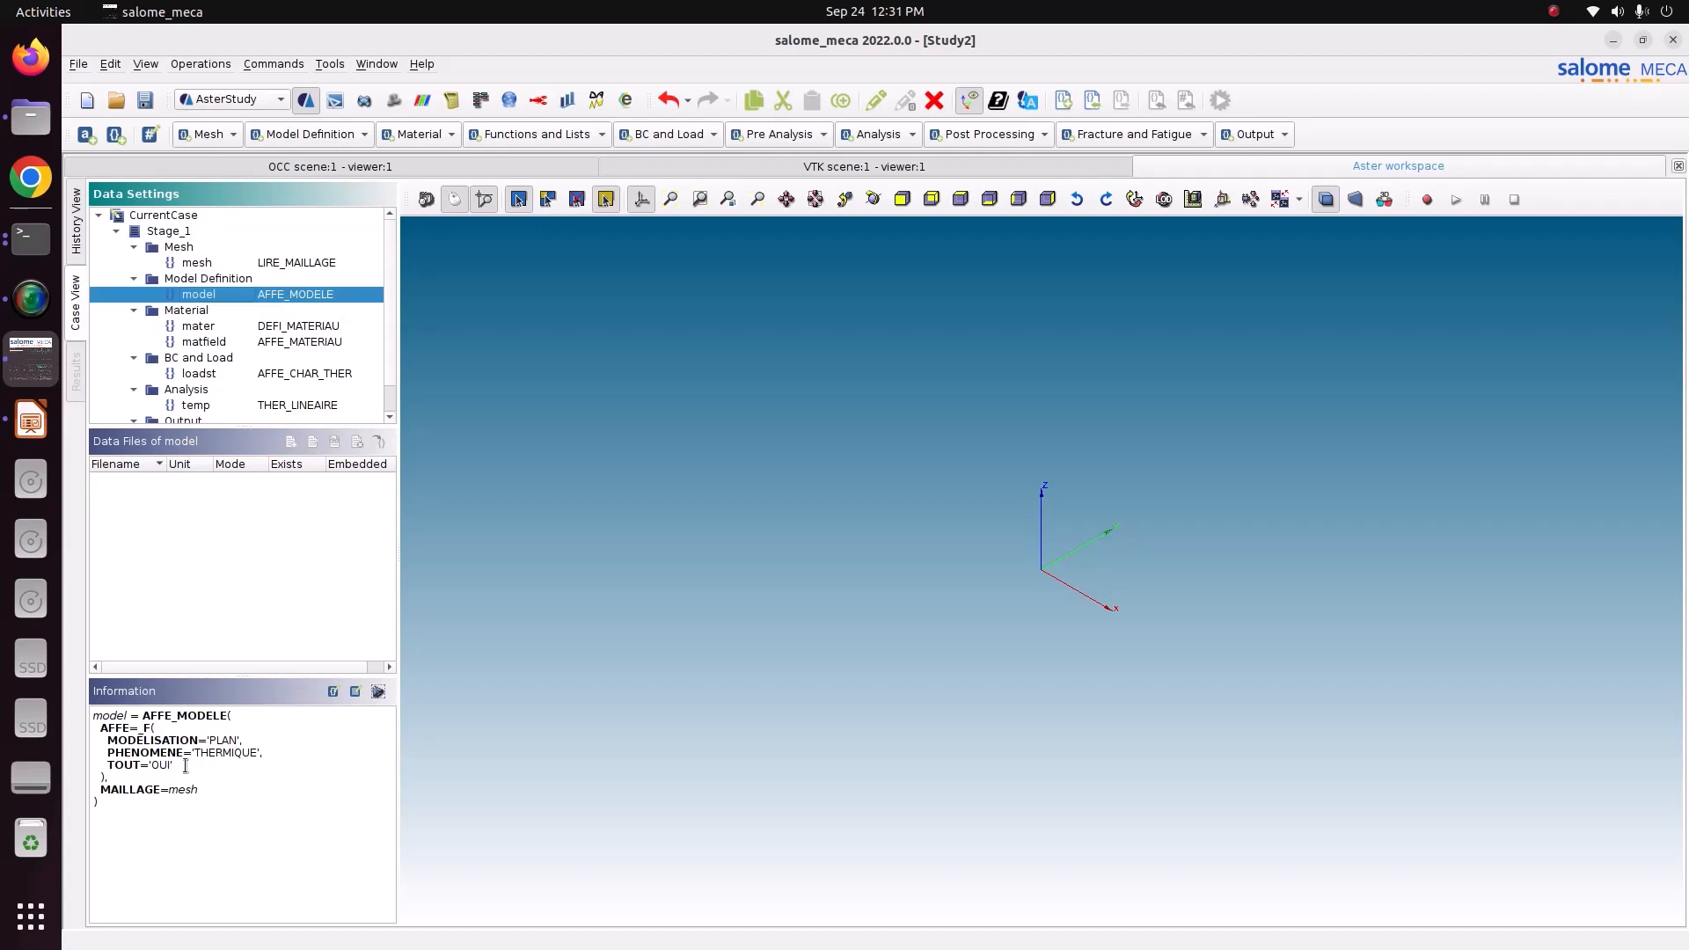
pyautogui.moveTo(187, 764); pyautogui.dragTo(258, 748)
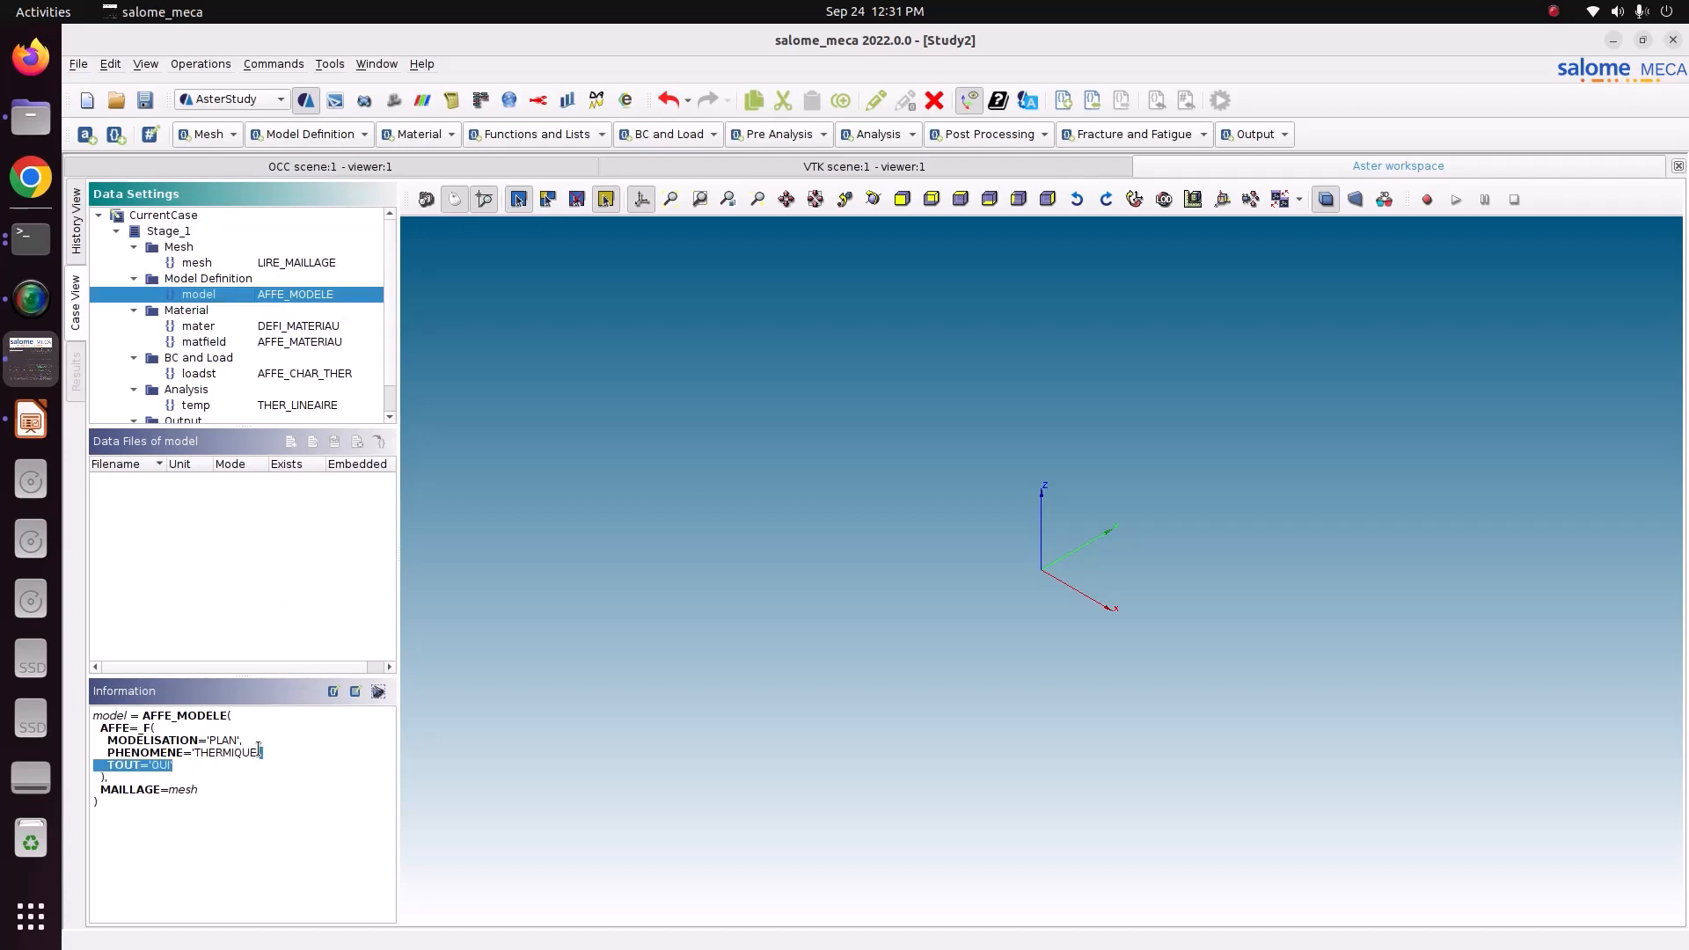
pyautogui.click(237, 328)
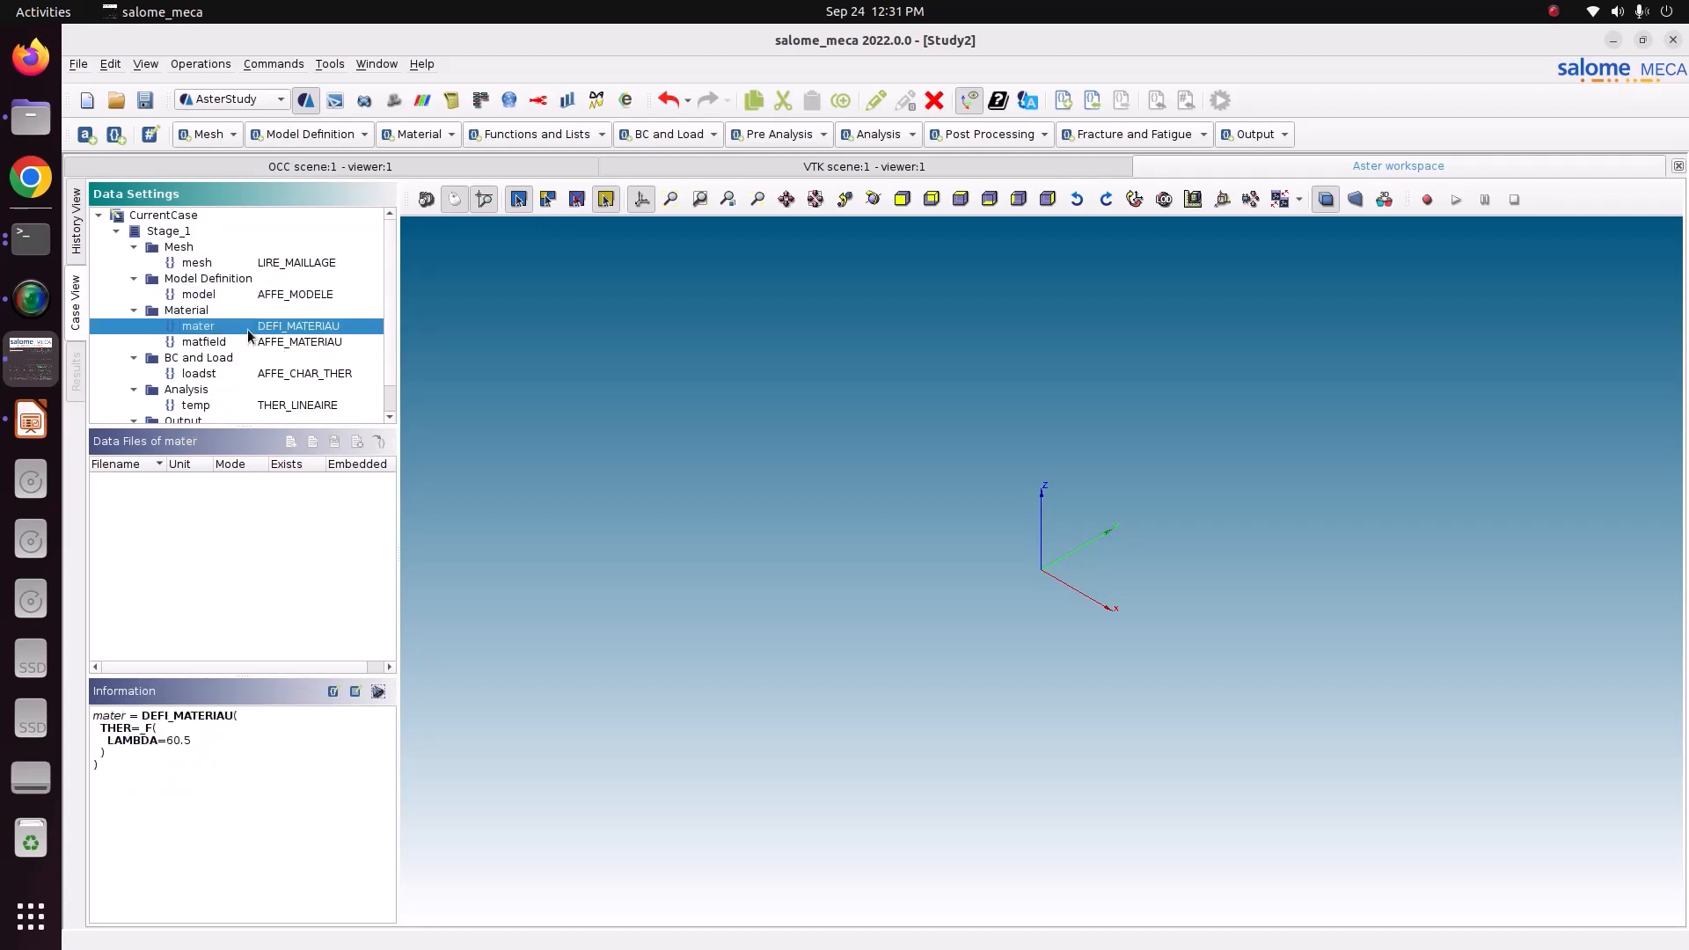
pyautogui.click(263, 348)
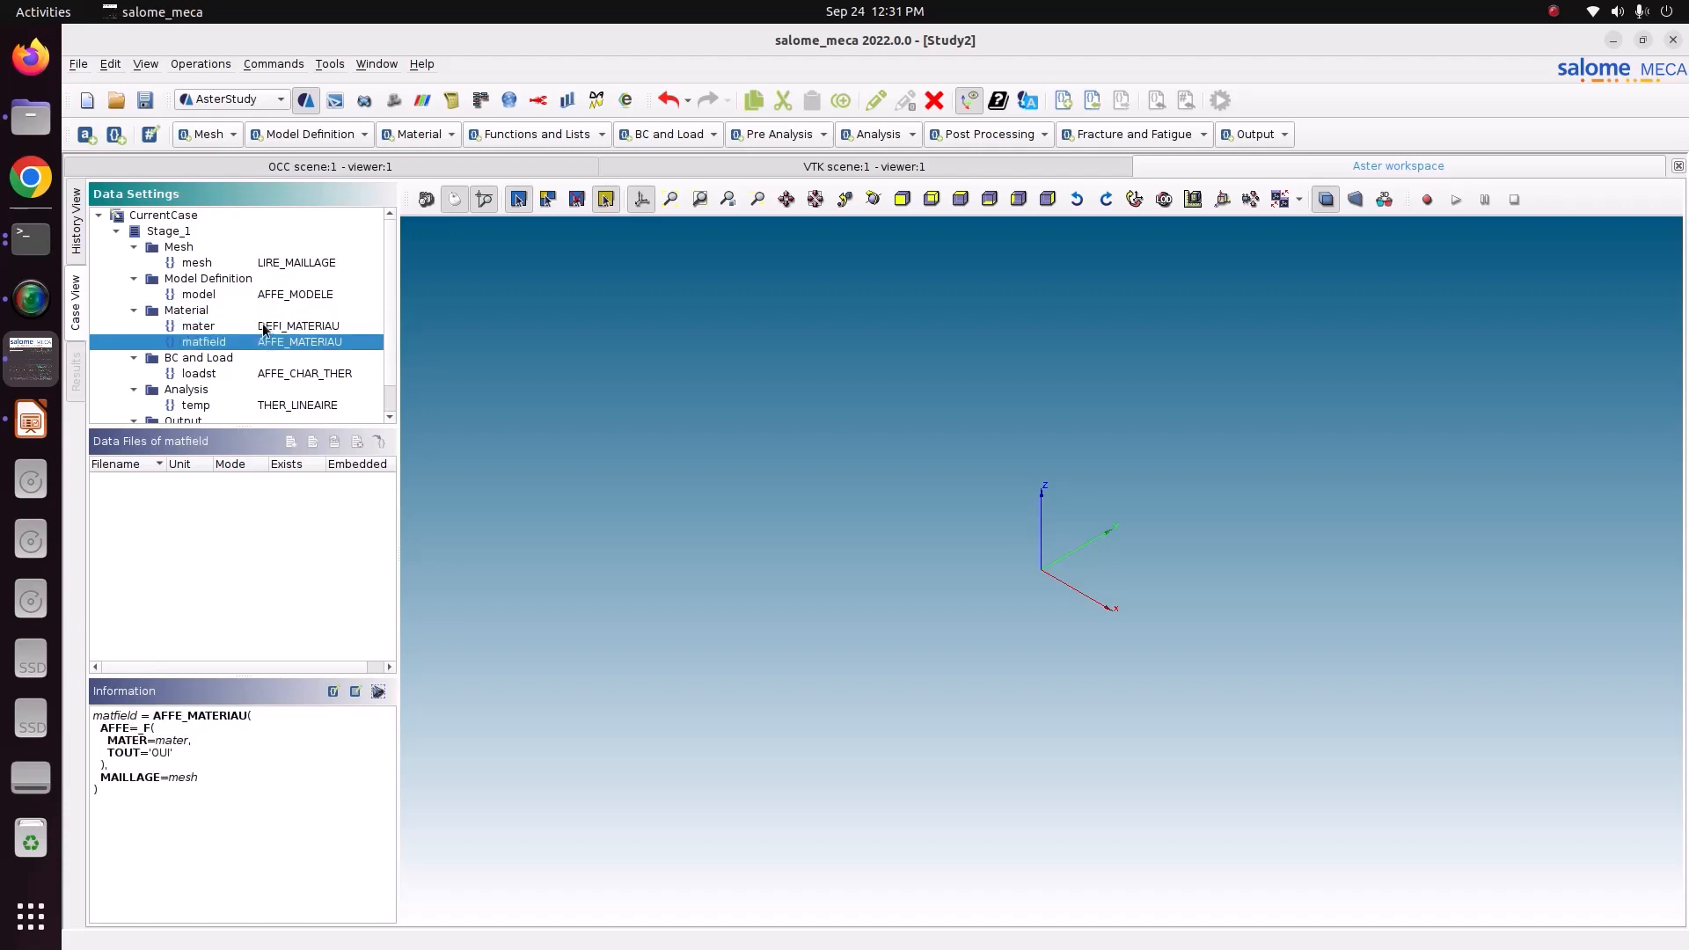
pyautogui.click(263, 328)
# Step: Review the imposed temperatures in the loadst command and the definition of the temp analysis command
pyautogui.click(266, 361)
pyautogui.click(265, 371)
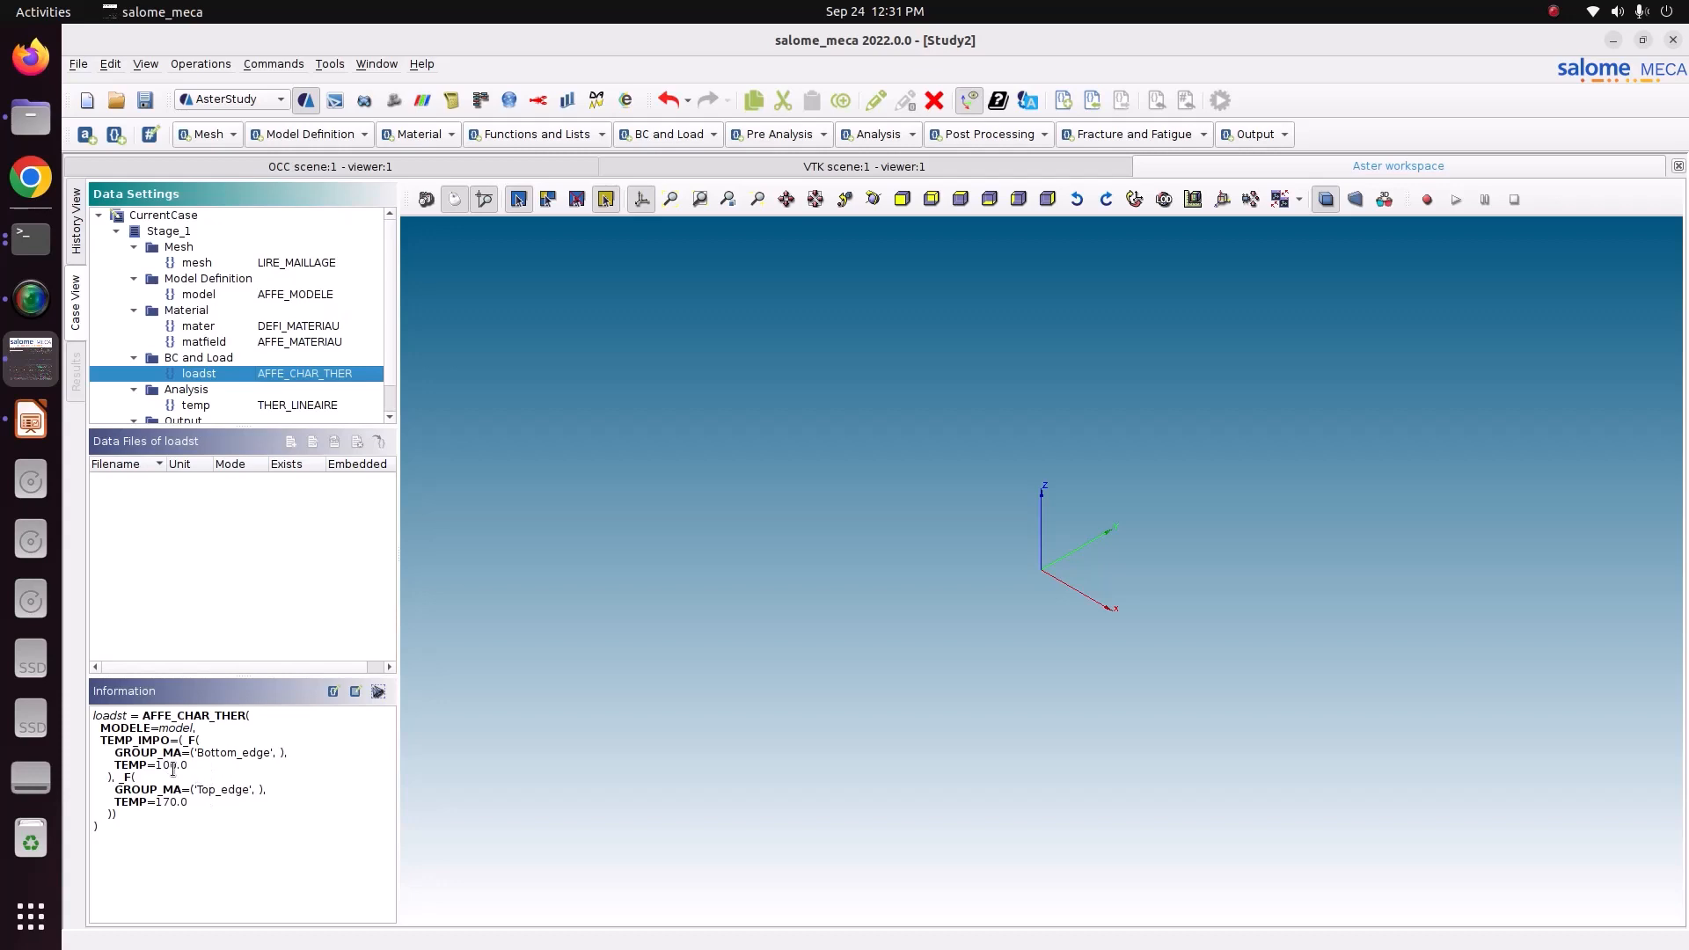
pyautogui.moveTo(156, 765); pyautogui.dragTo(156, 802)
pyautogui.click(245, 407)
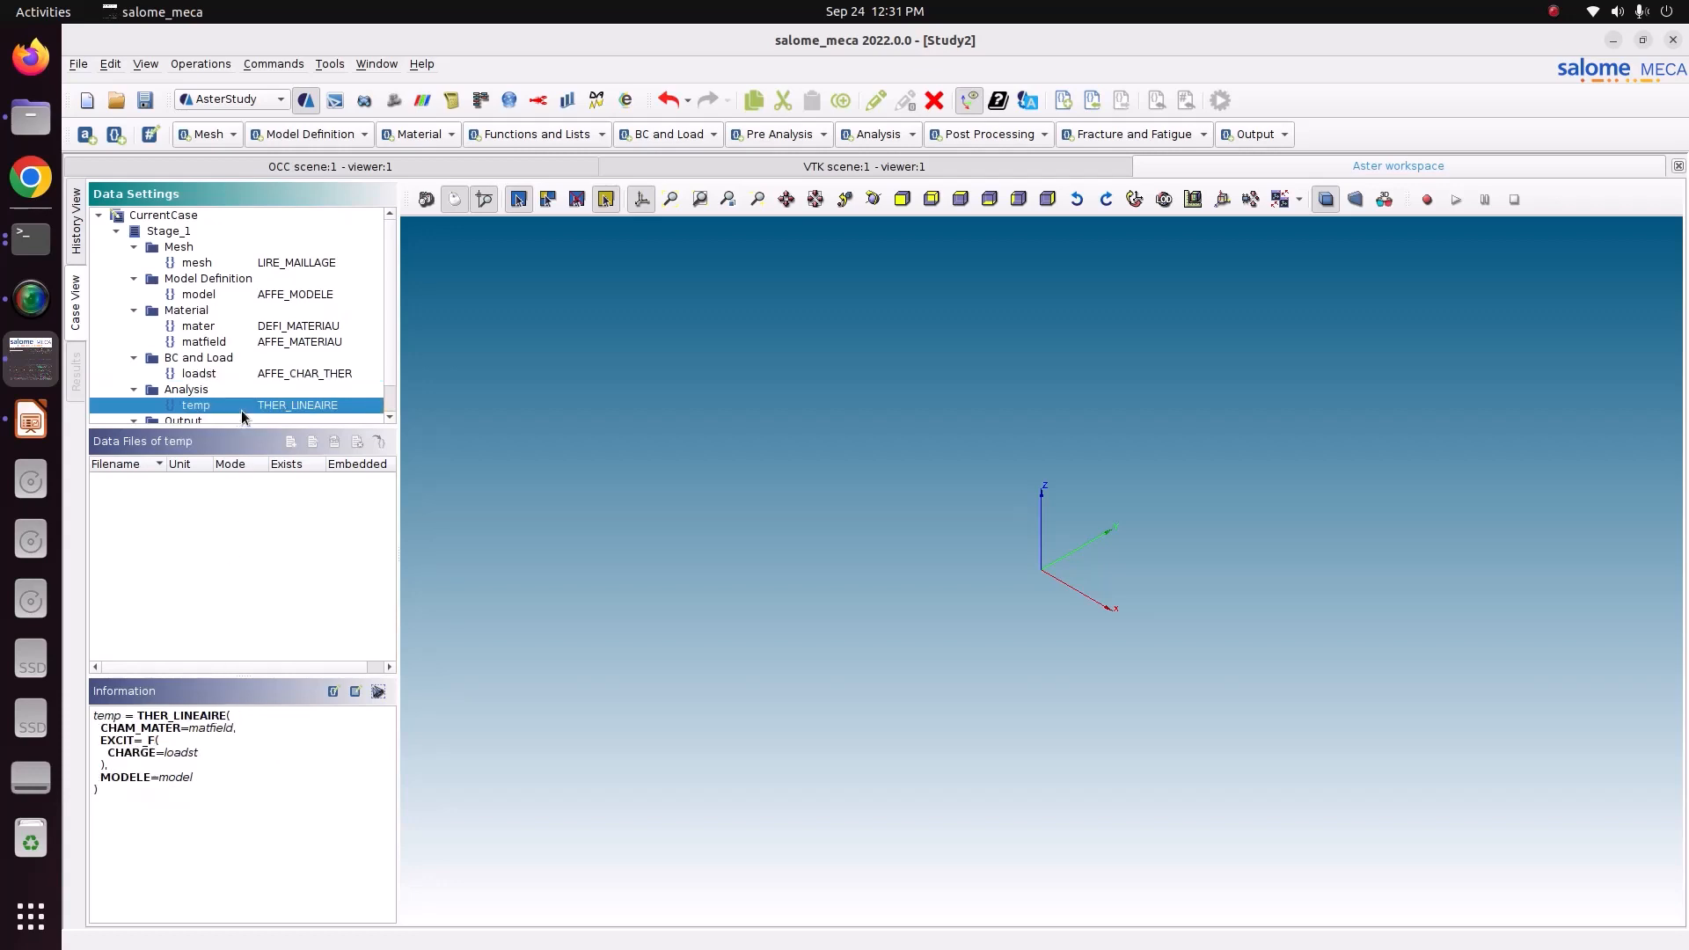
pyautogui.scroll(-1, 241, 410)
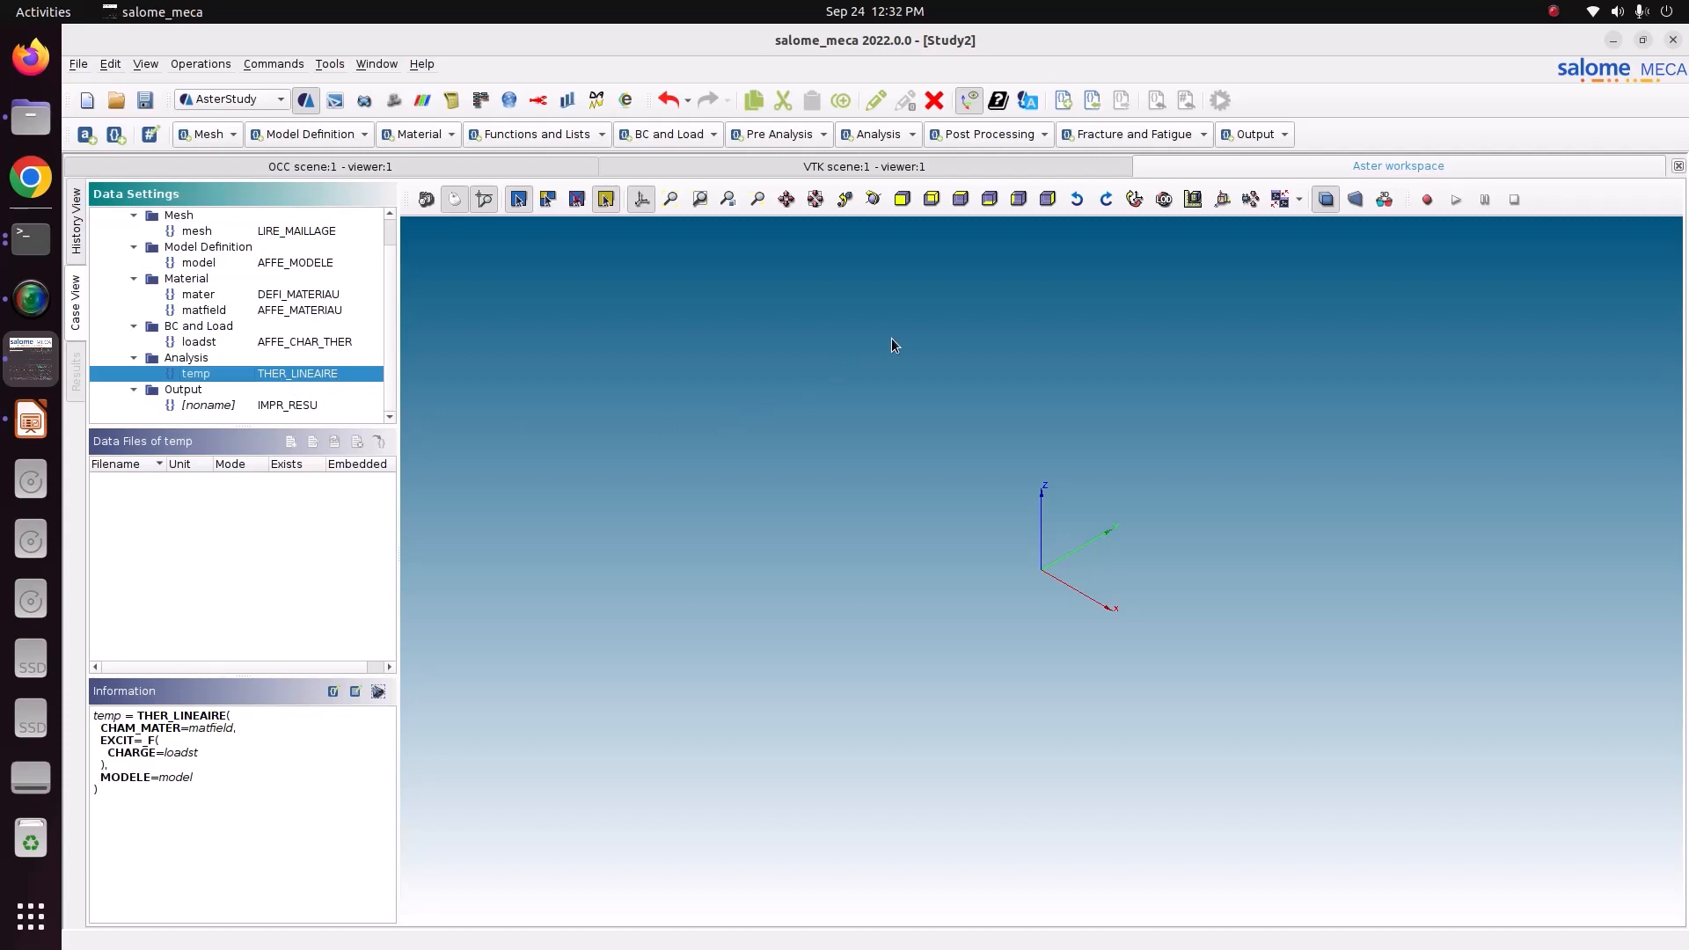
# Step: Add a CALC_CHAMP post-processing command and name it temp
pyautogui.click(1030, 137)
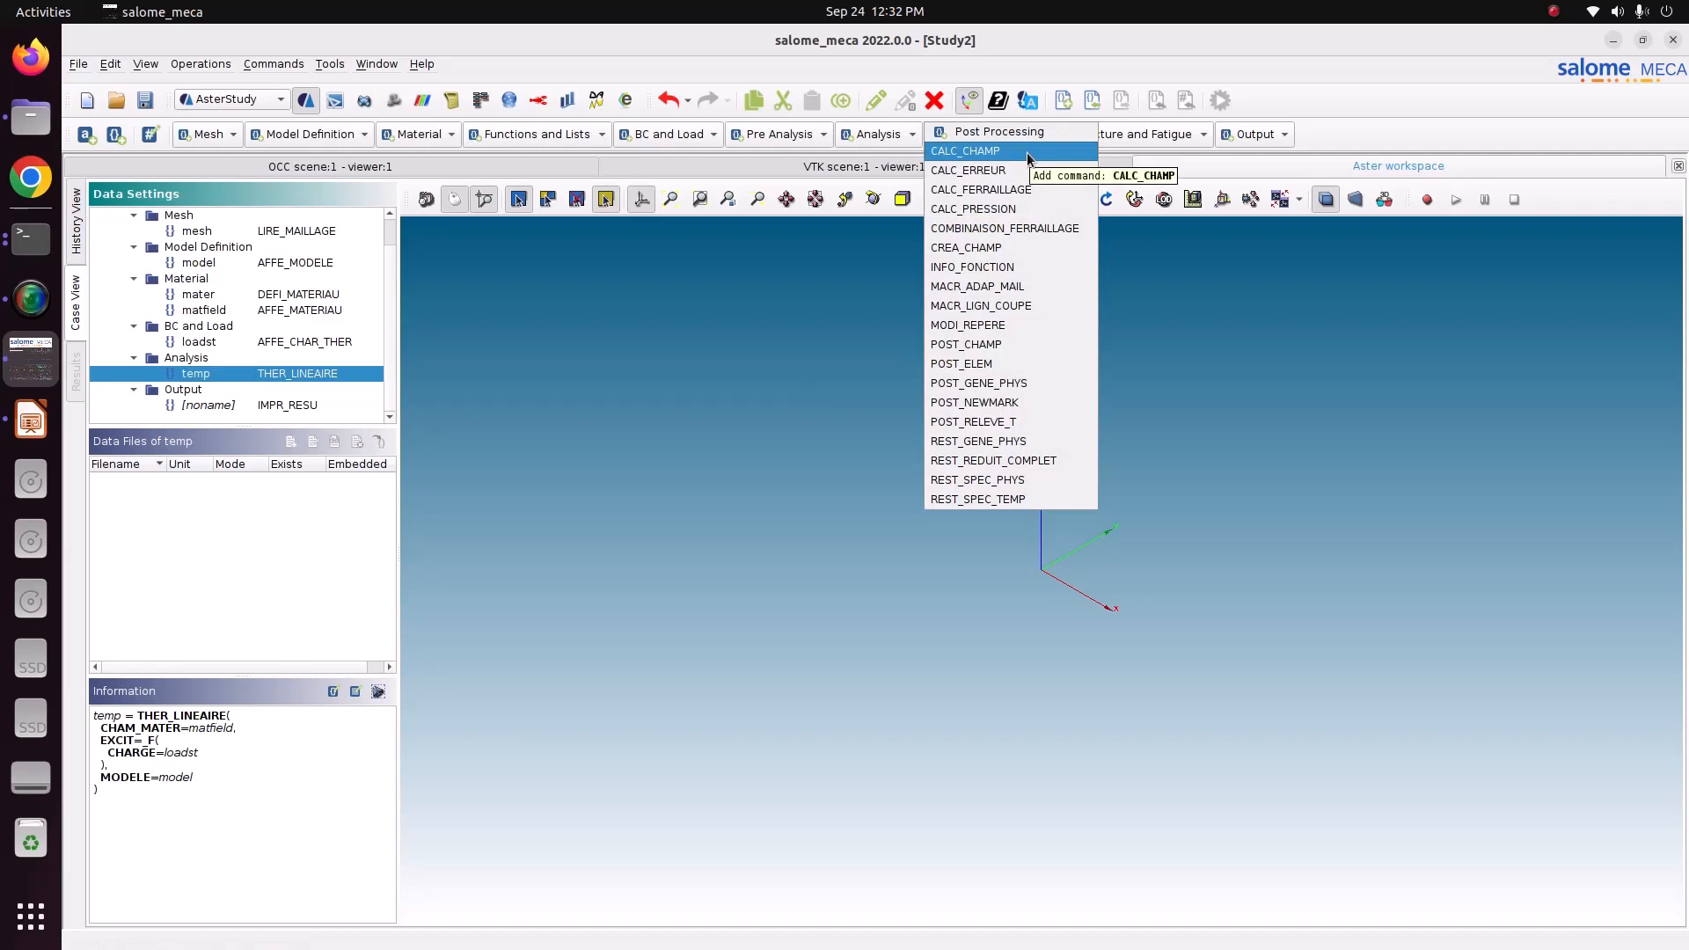
pyautogui.click(1027, 151)
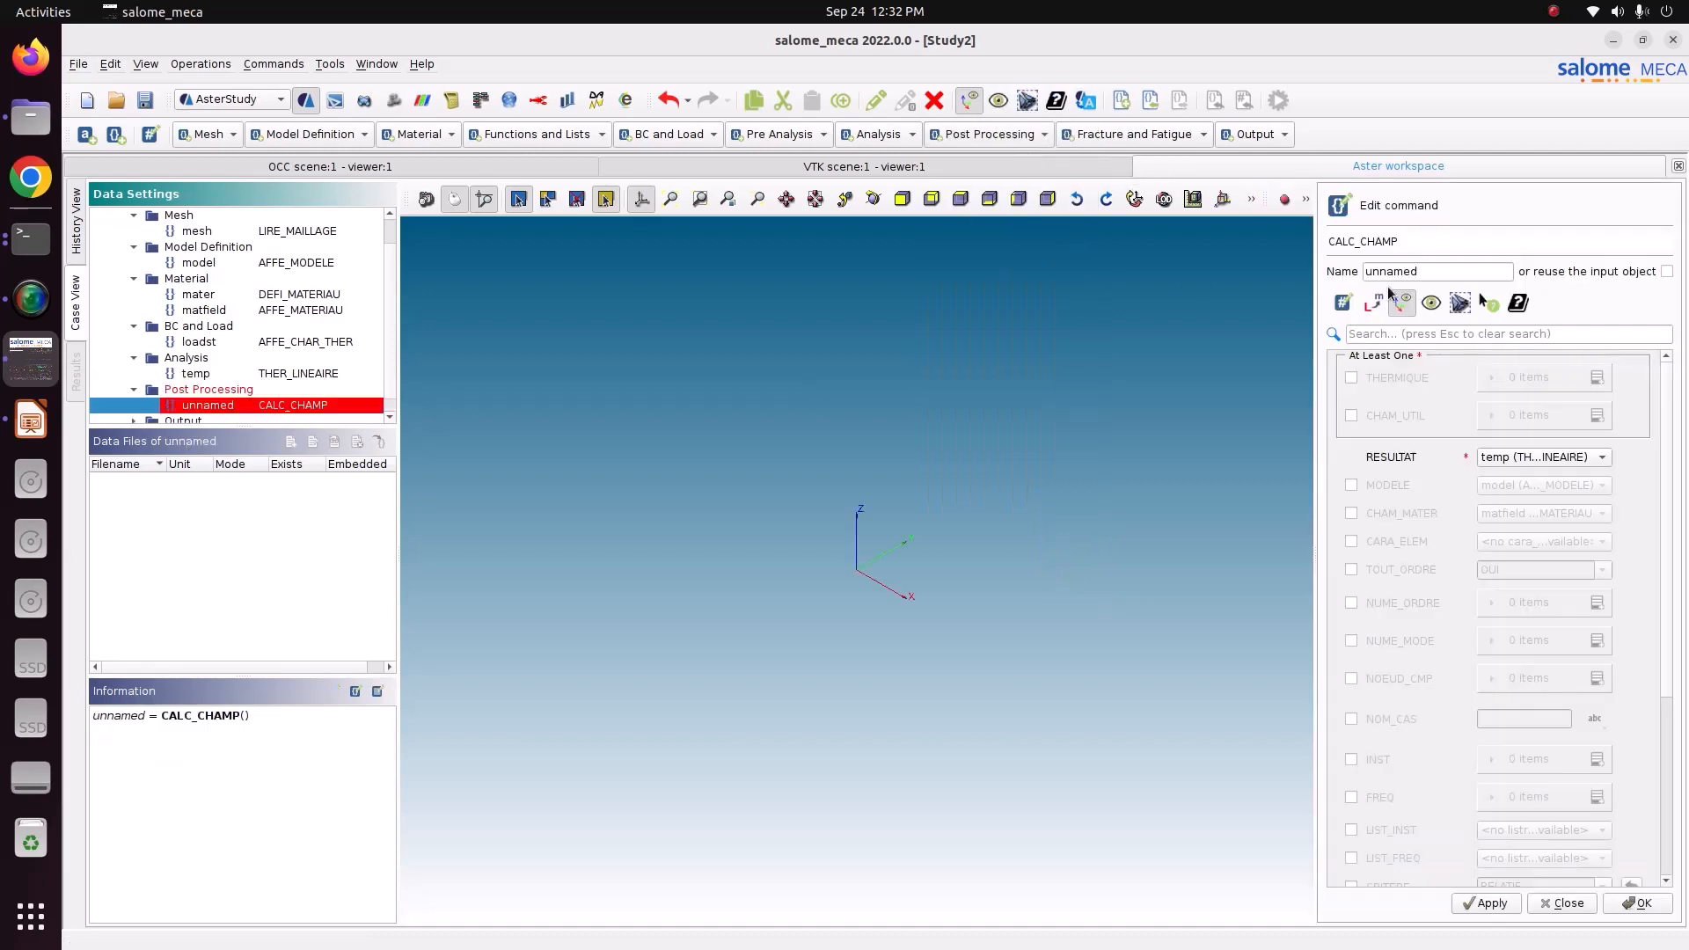
pyautogui.doubleClick(1436, 272)
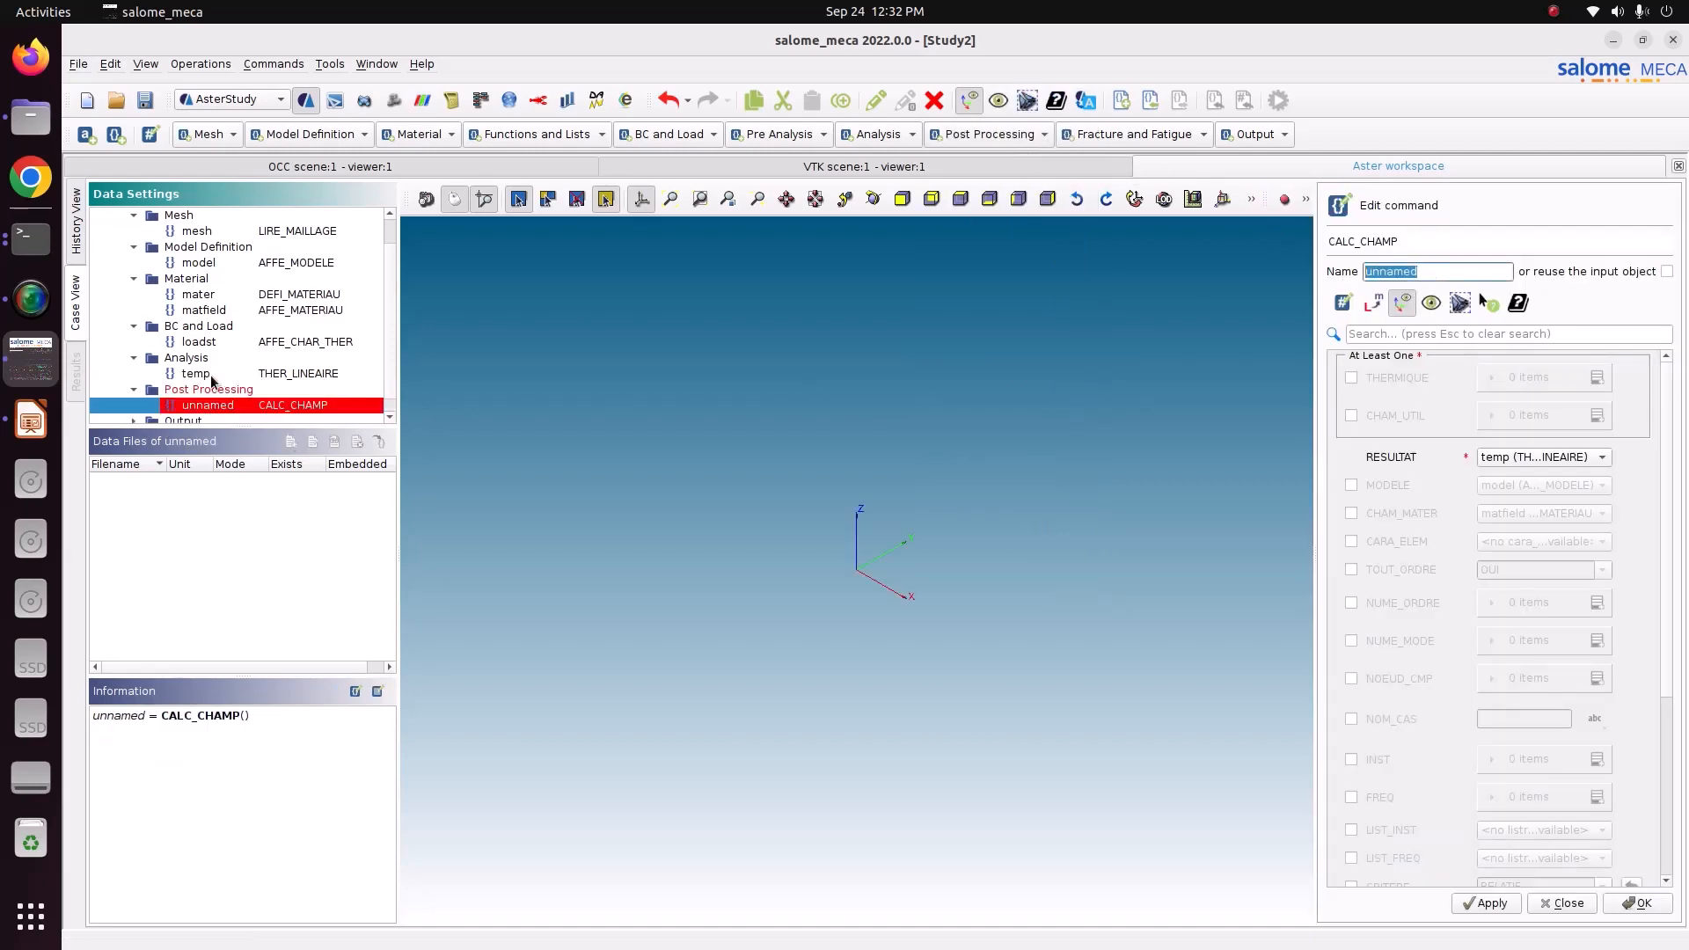
pyautogui.write('te')
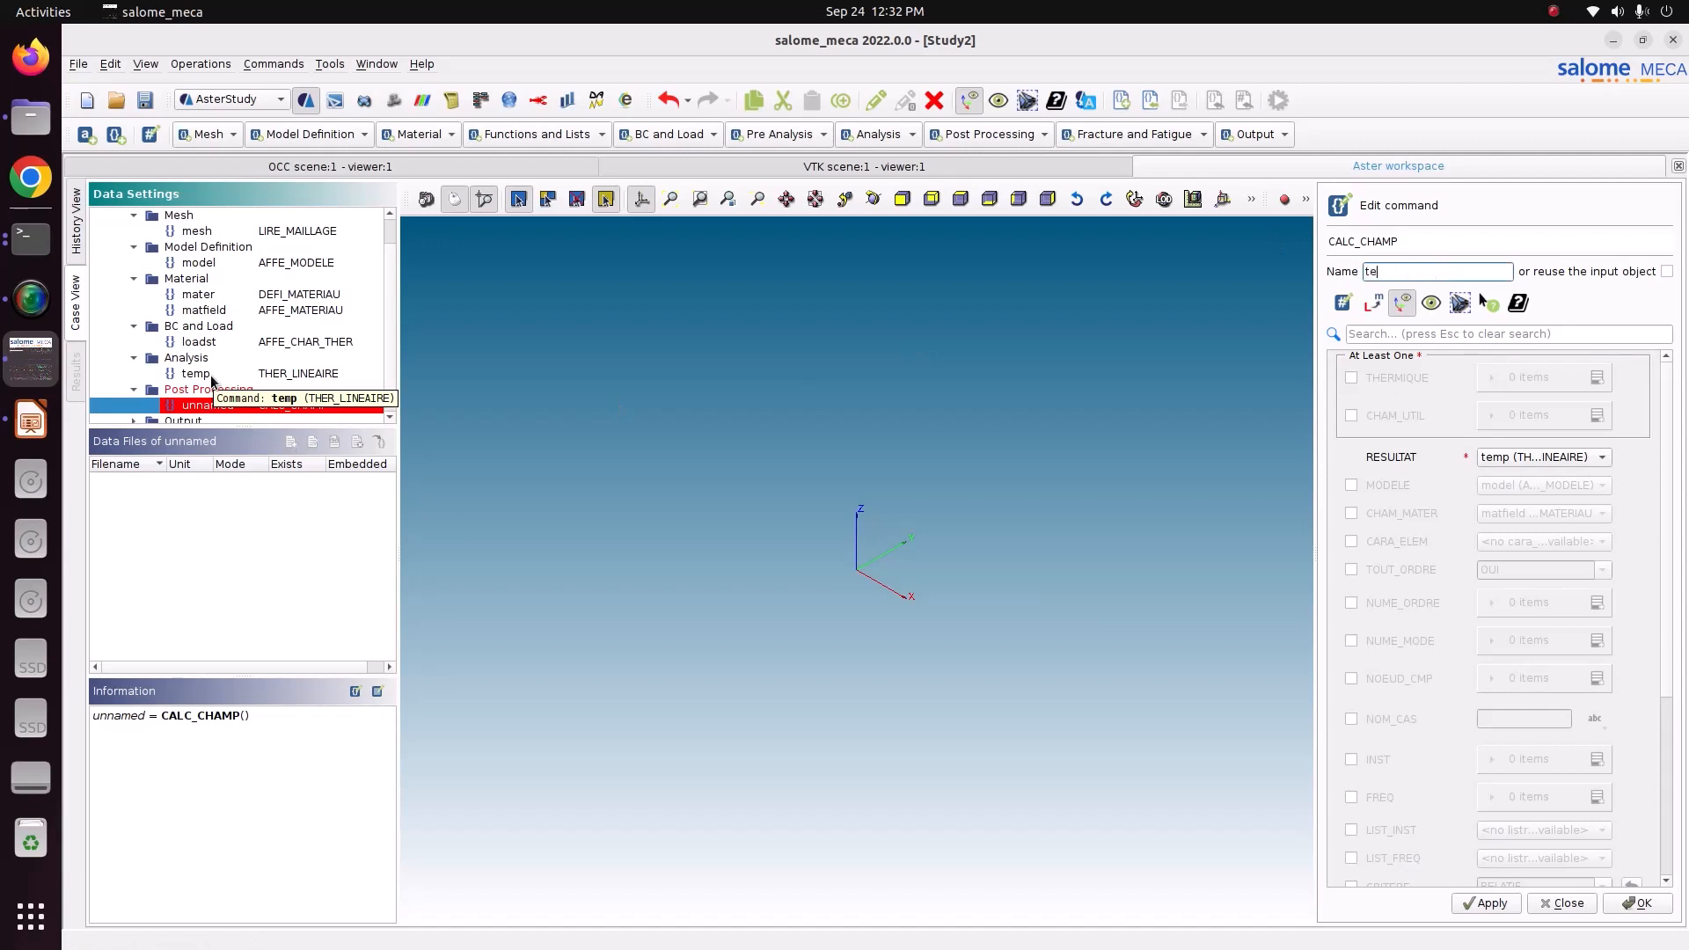
pyautogui.write('mp')
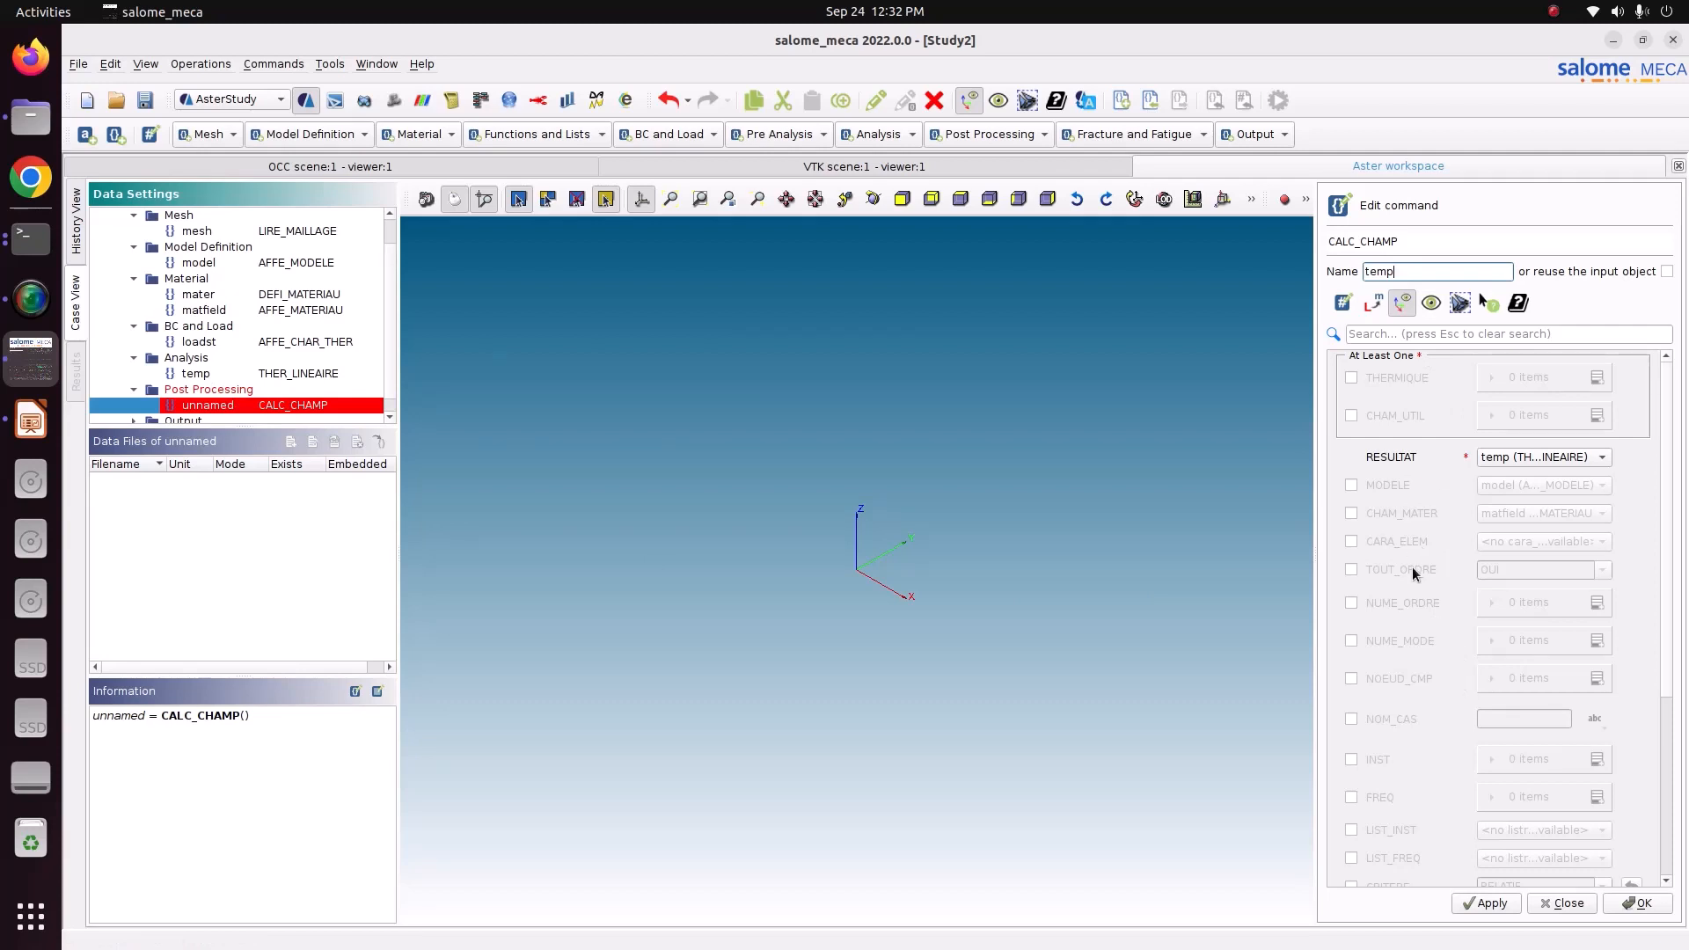
# Step: Enable THERMIQUE in the CALC_CHAMP command and add the fields FLUX_ELNO and FLUX_NOEU
pyautogui.scroll(-1, 1412, 580)
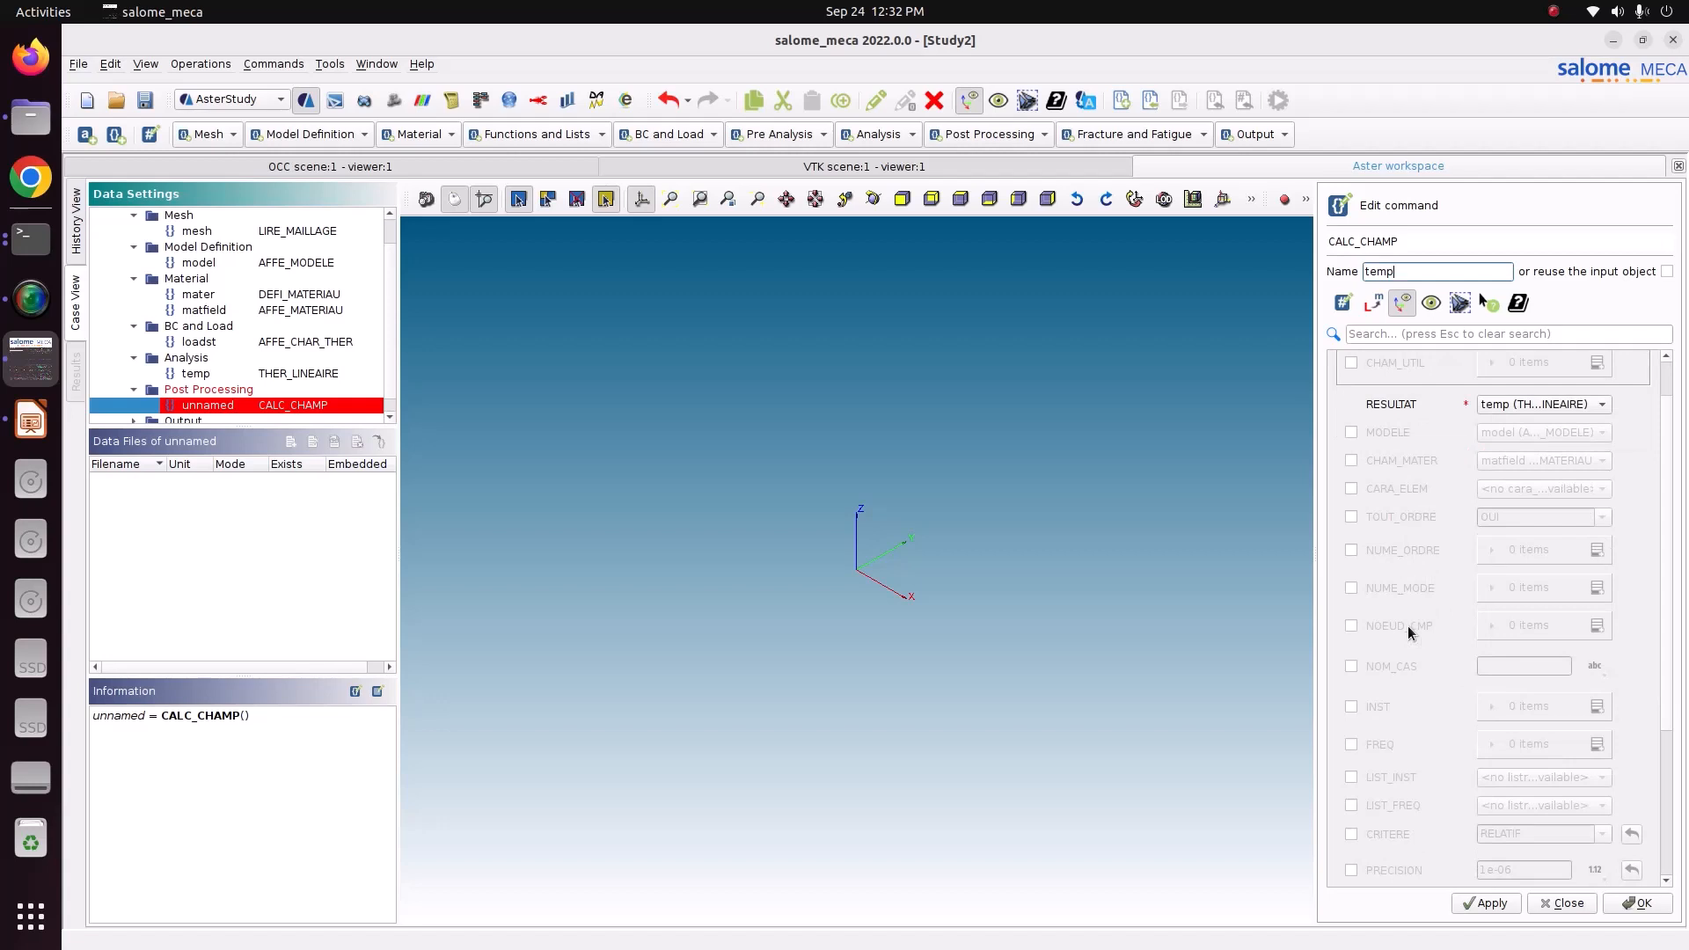
pyautogui.scroll(1, 1408, 626)
pyautogui.click(1381, 384)
pyautogui.click(1597, 377)
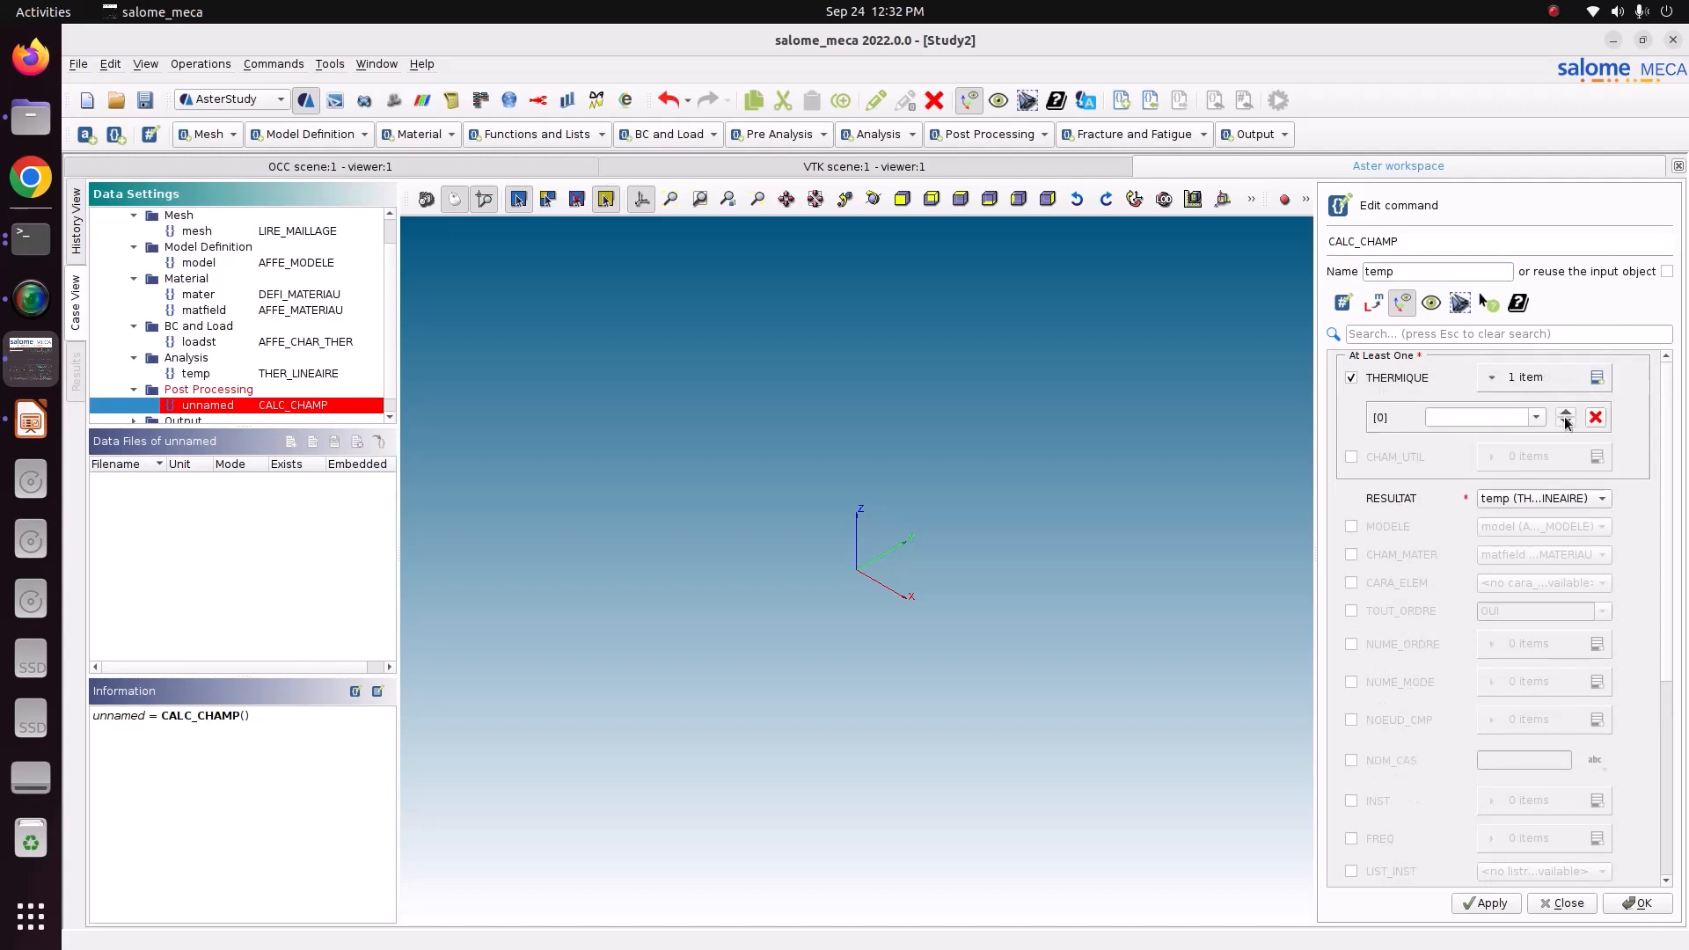
pyautogui.click(1538, 418)
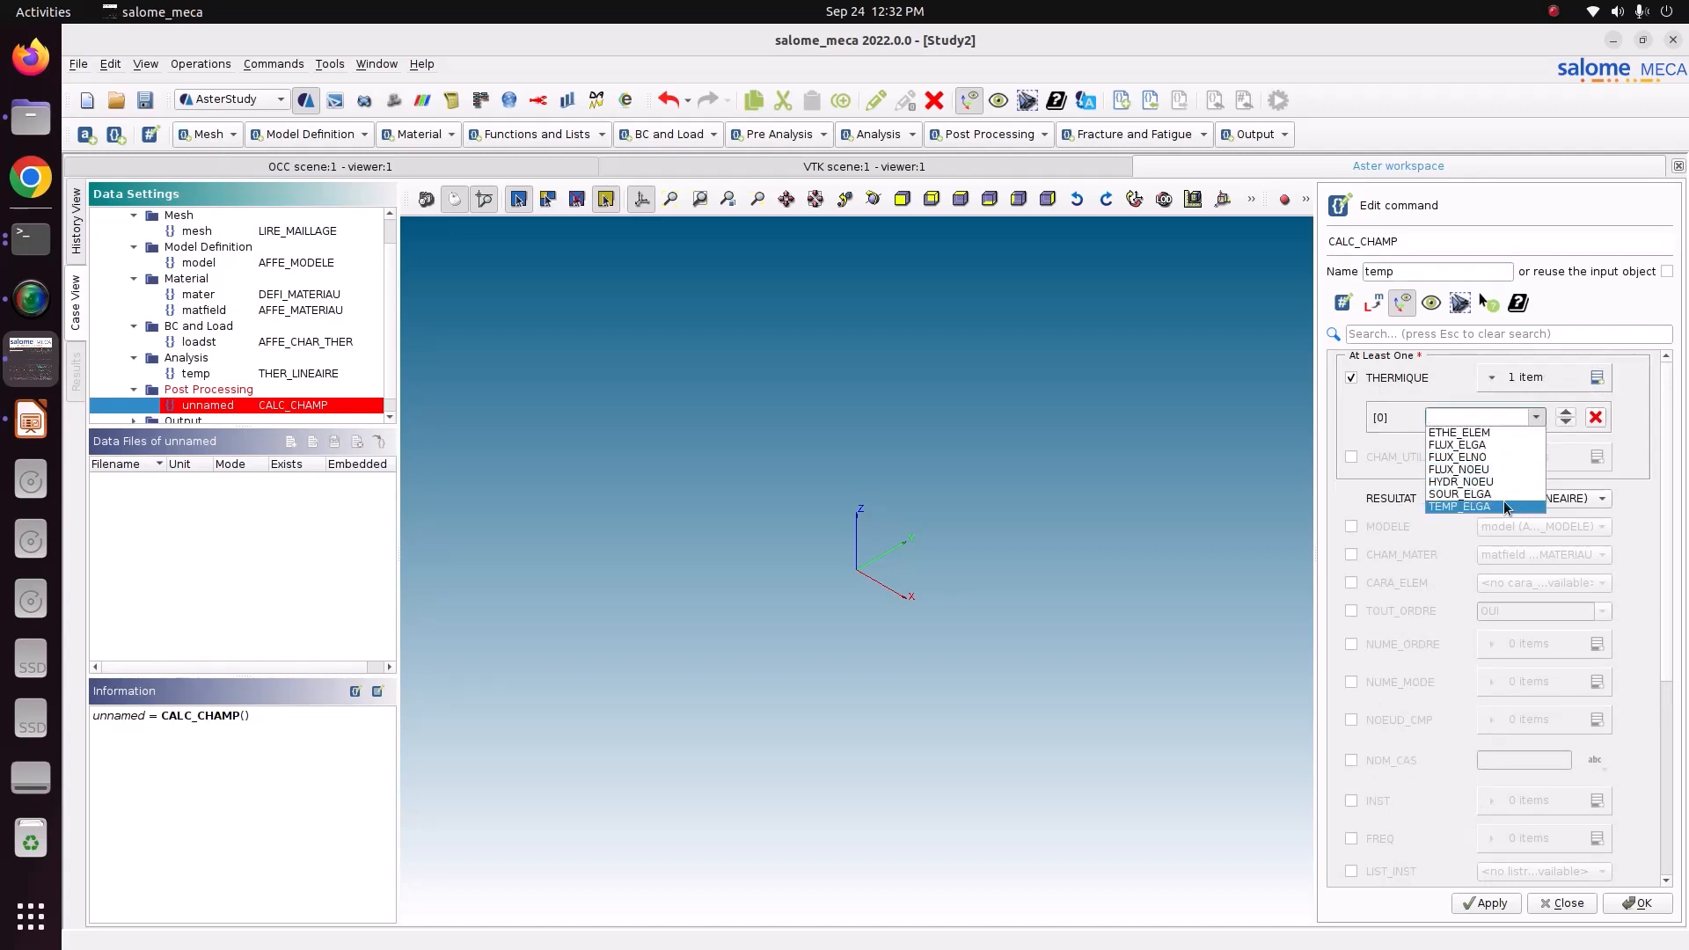
pyautogui.click(1487, 458)
pyautogui.click(1597, 378)
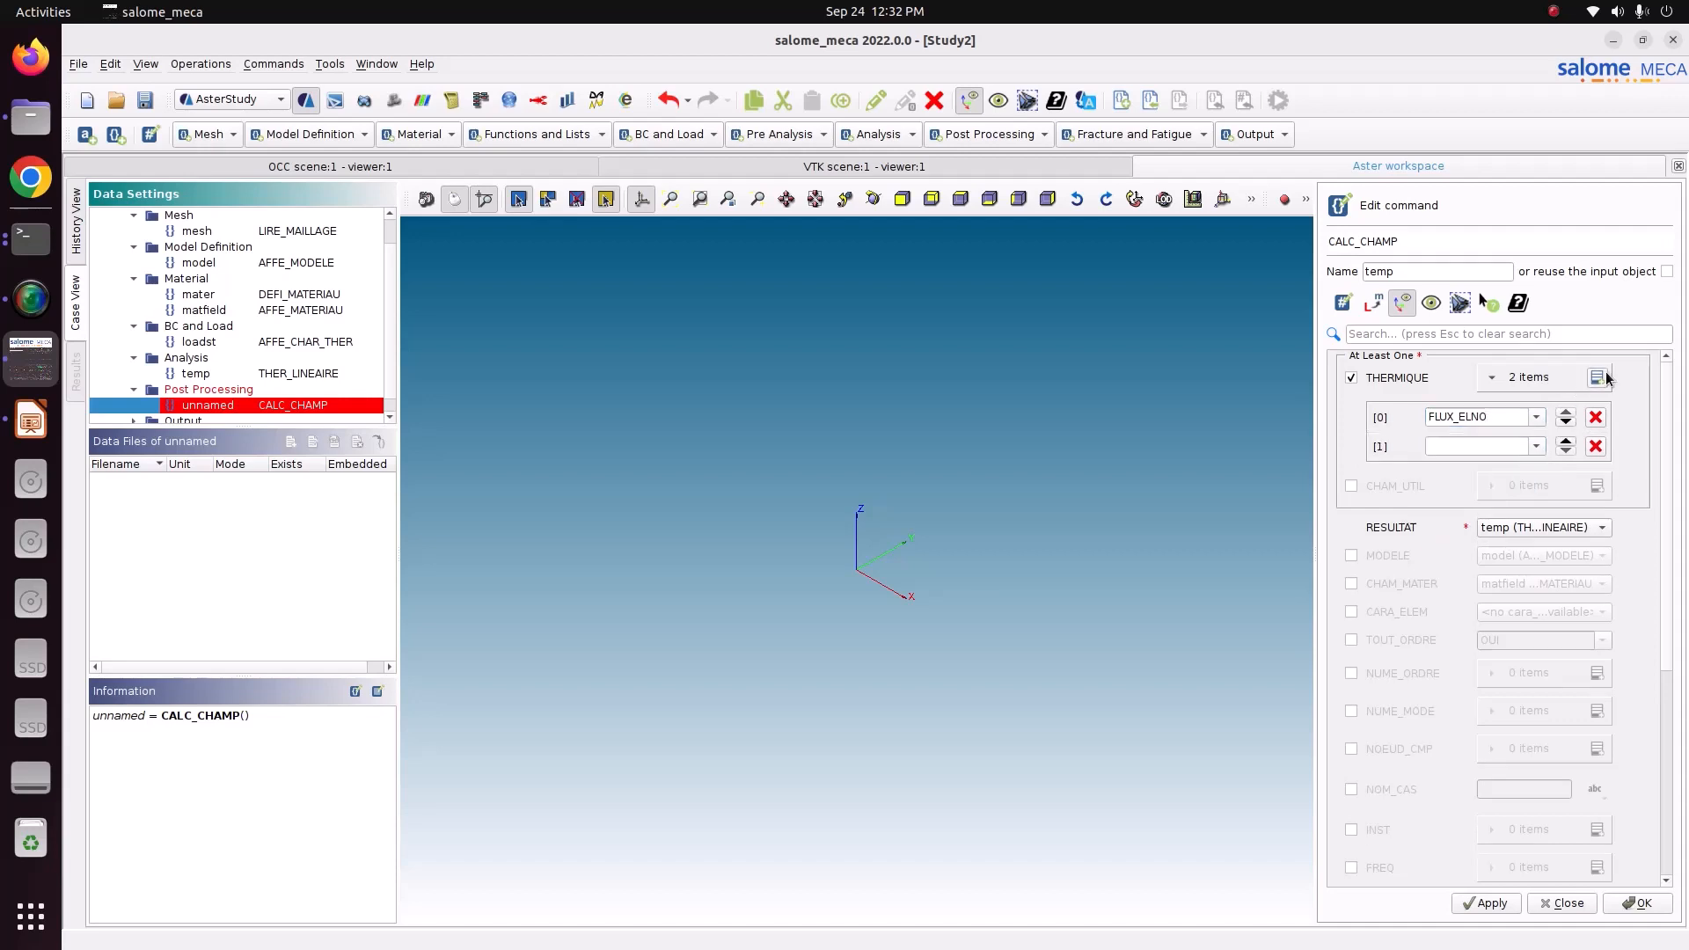
pyautogui.click(1536, 447)
pyautogui.click(1503, 499)
# Step: Enable TOUT with the value OUI in the CALC_CHAMP command and accept the command
pyautogui.scroll(-3, 1669, 651)
pyautogui.scroll(-4, 1669, 651)
pyautogui.click(1351, 704)
pyautogui.click(1602, 704)
pyautogui.click(1600, 719)
pyautogui.click(1638, 904)
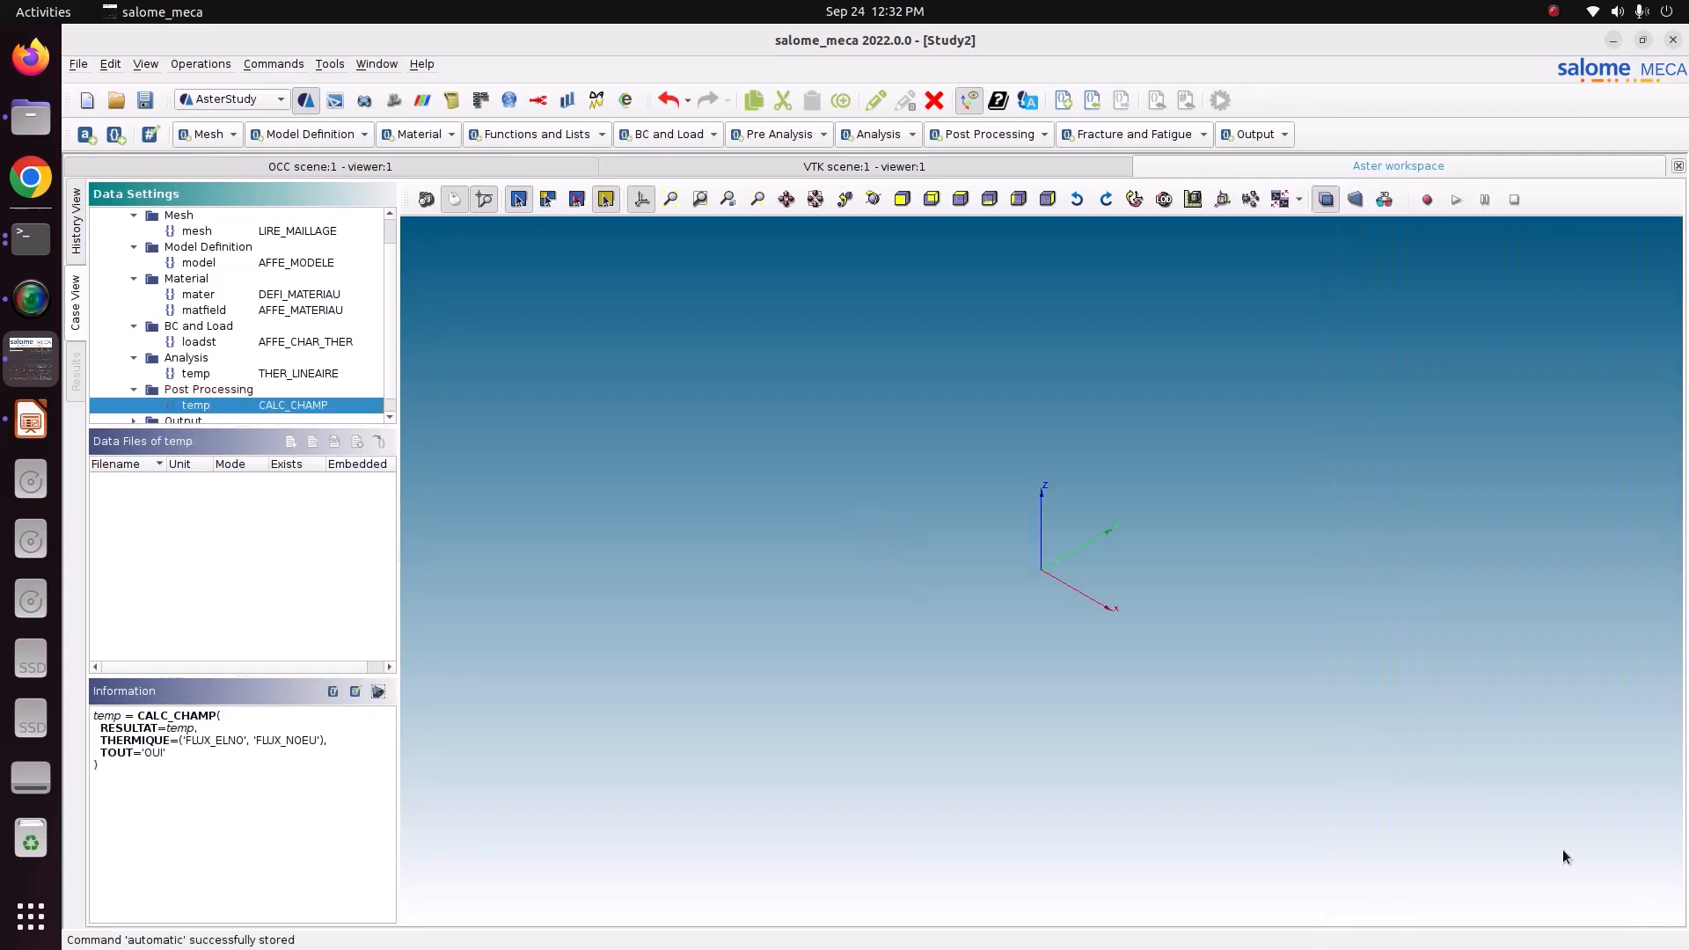
# Step: Add a second RESU item to the IMPR_RESU output command and enable RESULTAT with temp (THER_LINEAIRE) in it
pyautogui.scroll(-1, 303, 401)
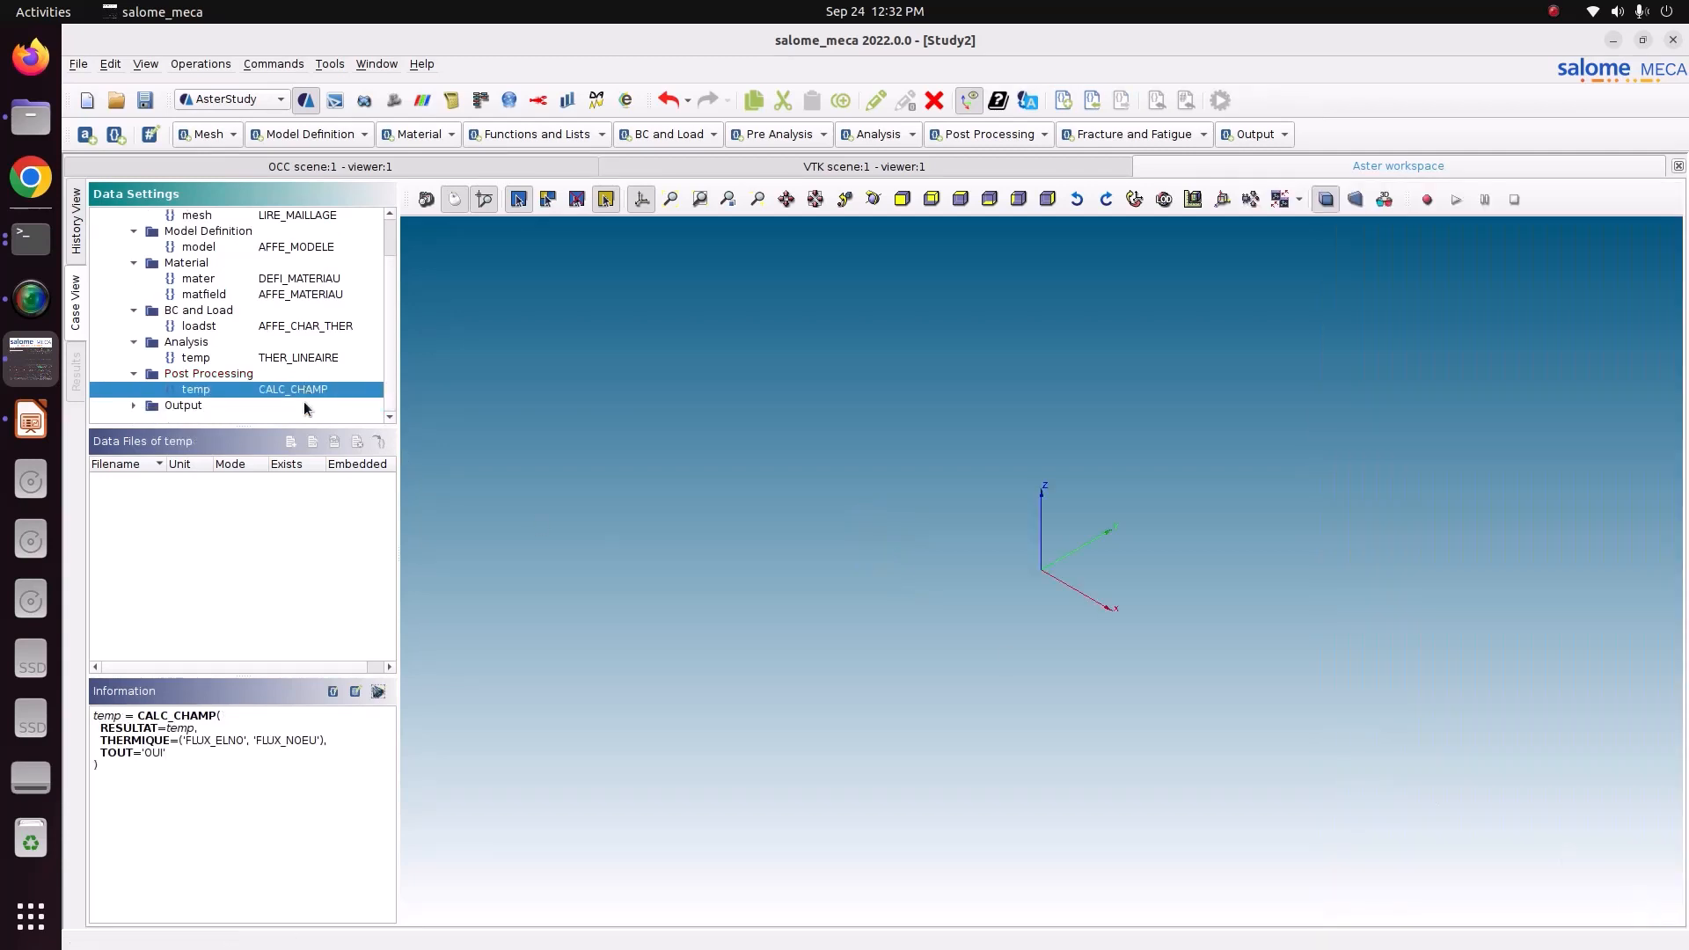
pyautogui.click(133, 406)
pyautogui.scroll(-1, 239, 419)
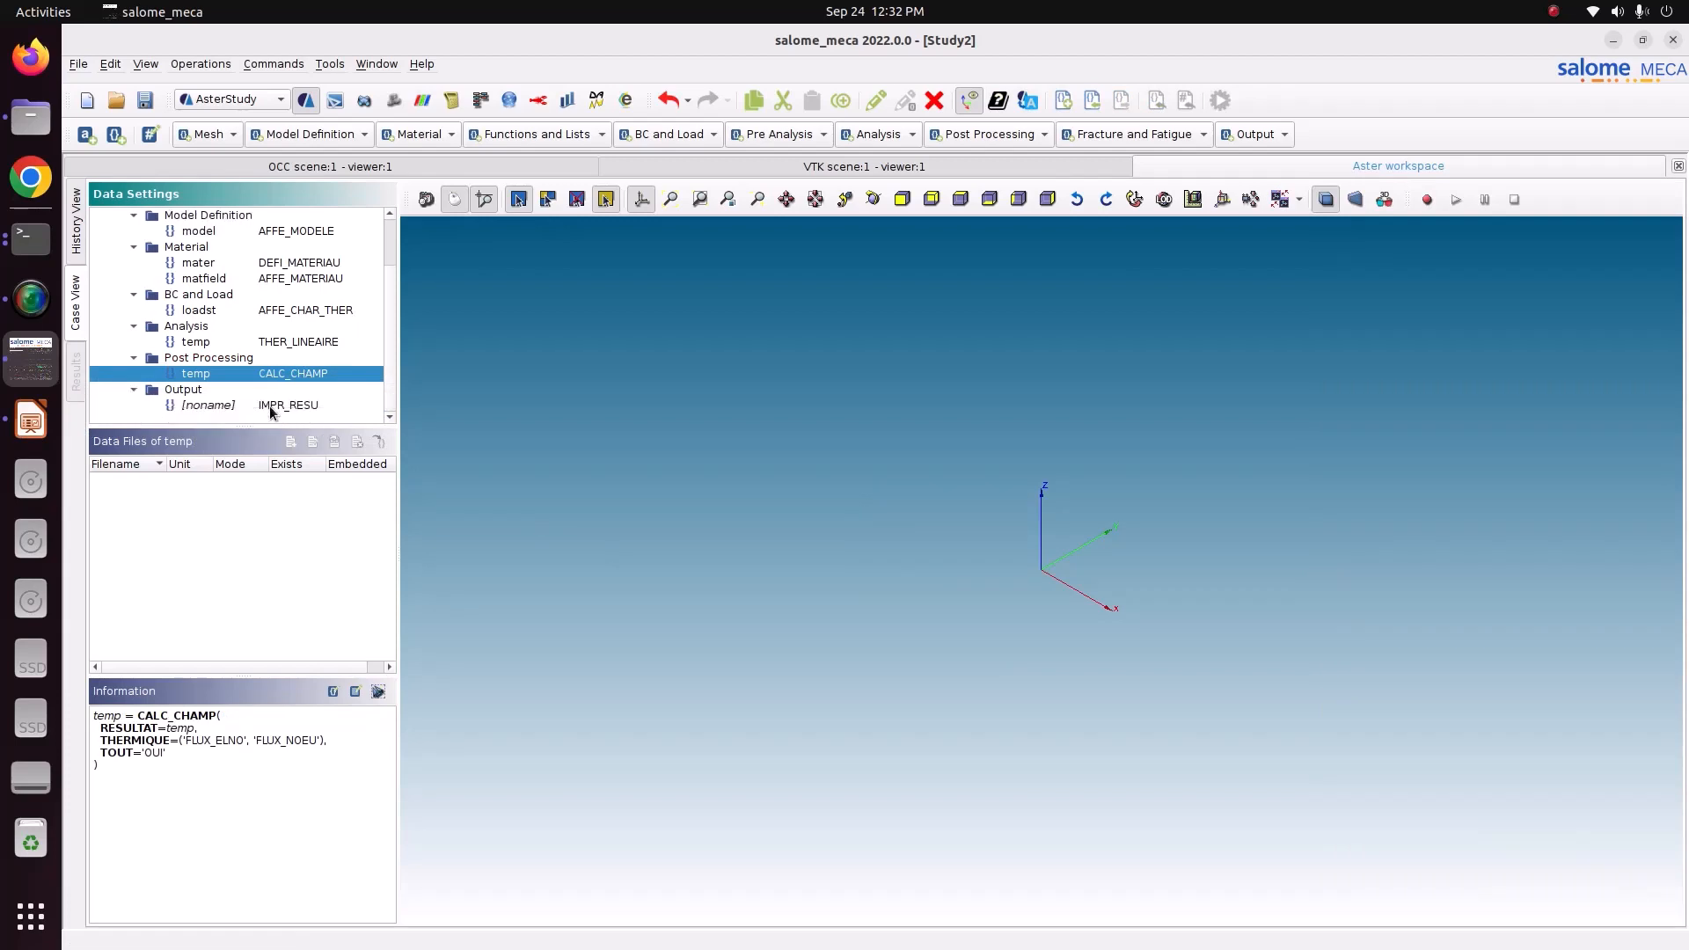
pyautogui.doubleClick(271, 406)
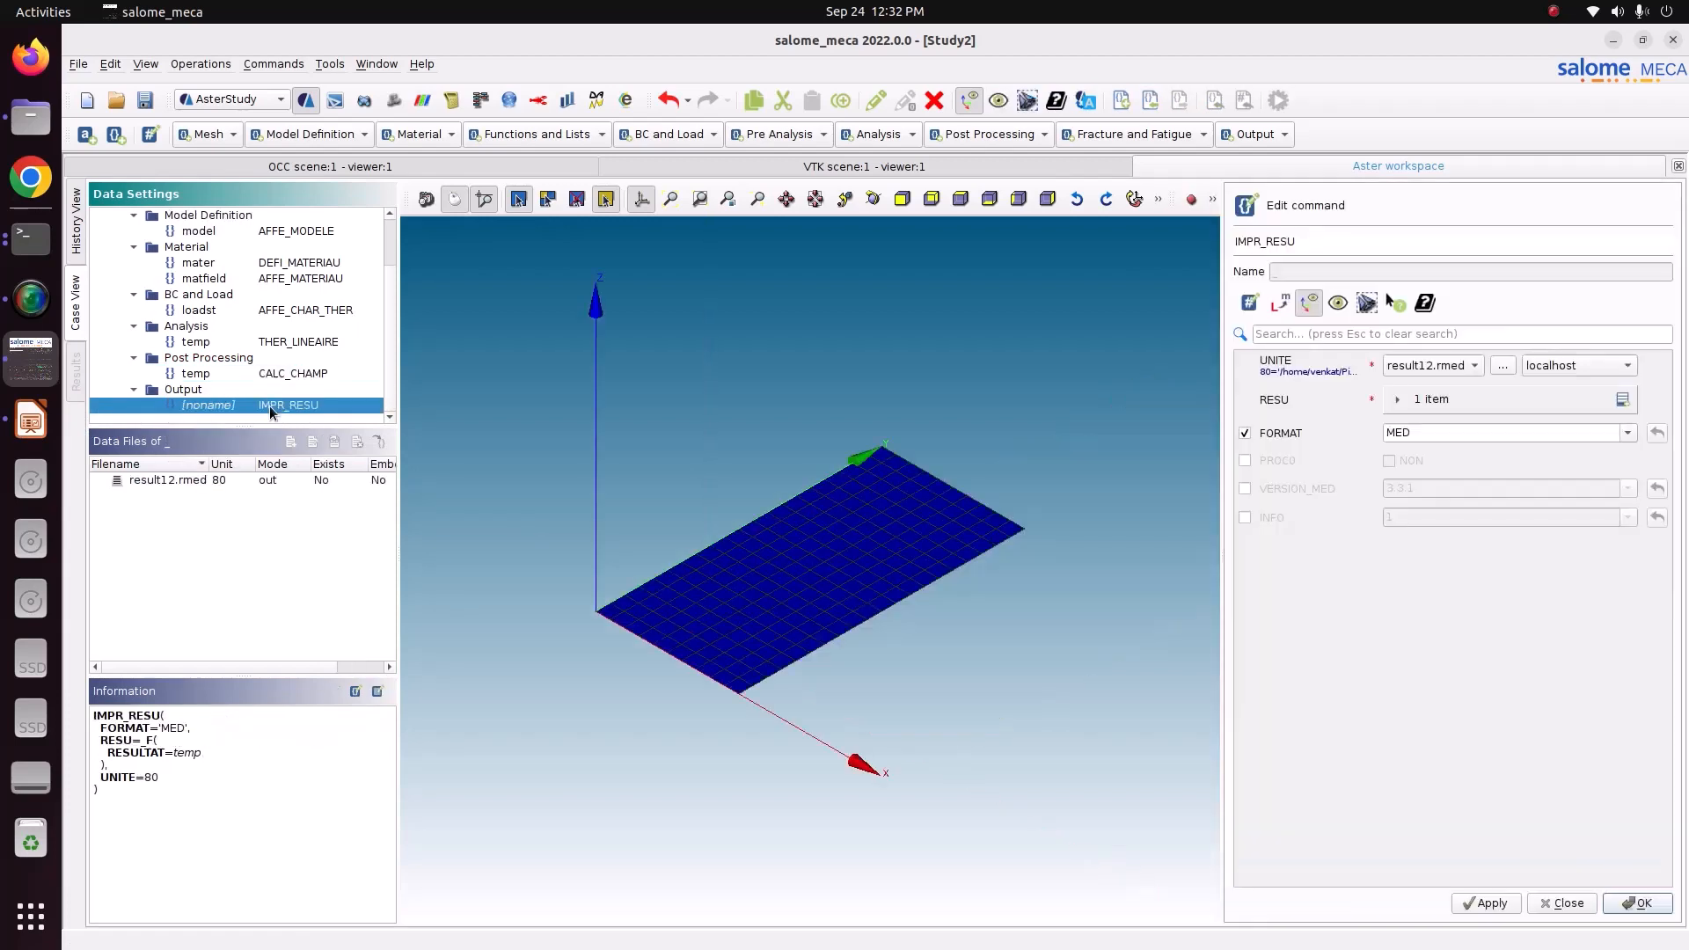
pyautogui.click(1425, 400)
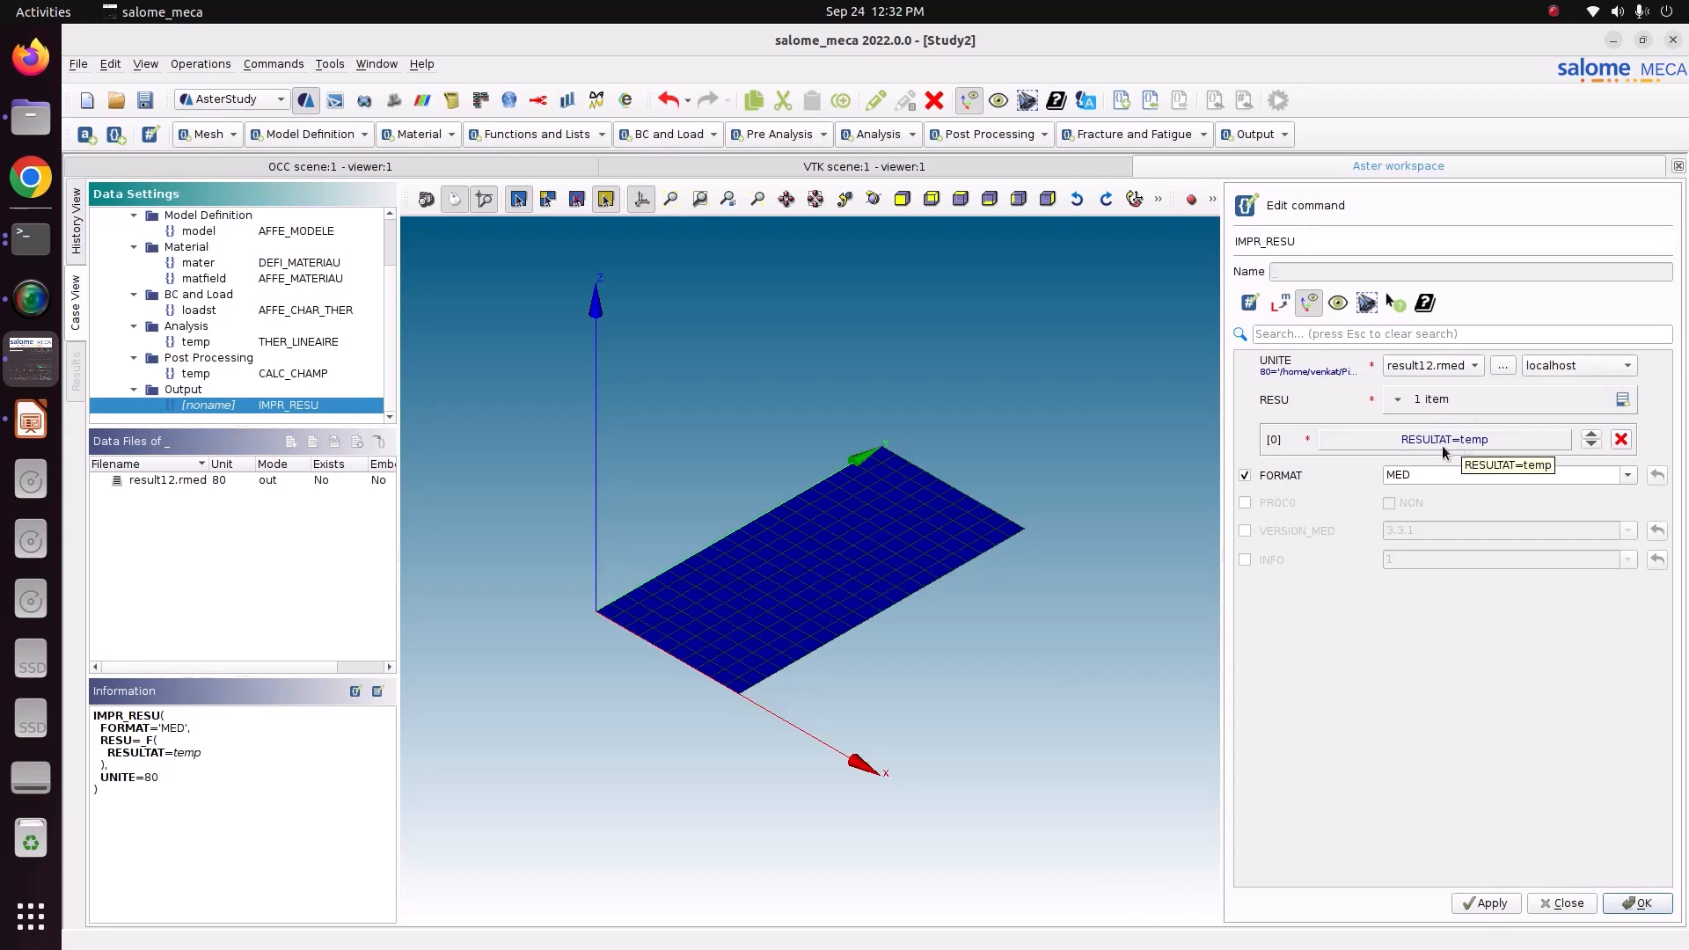
pyautogui.click(1622, 400)
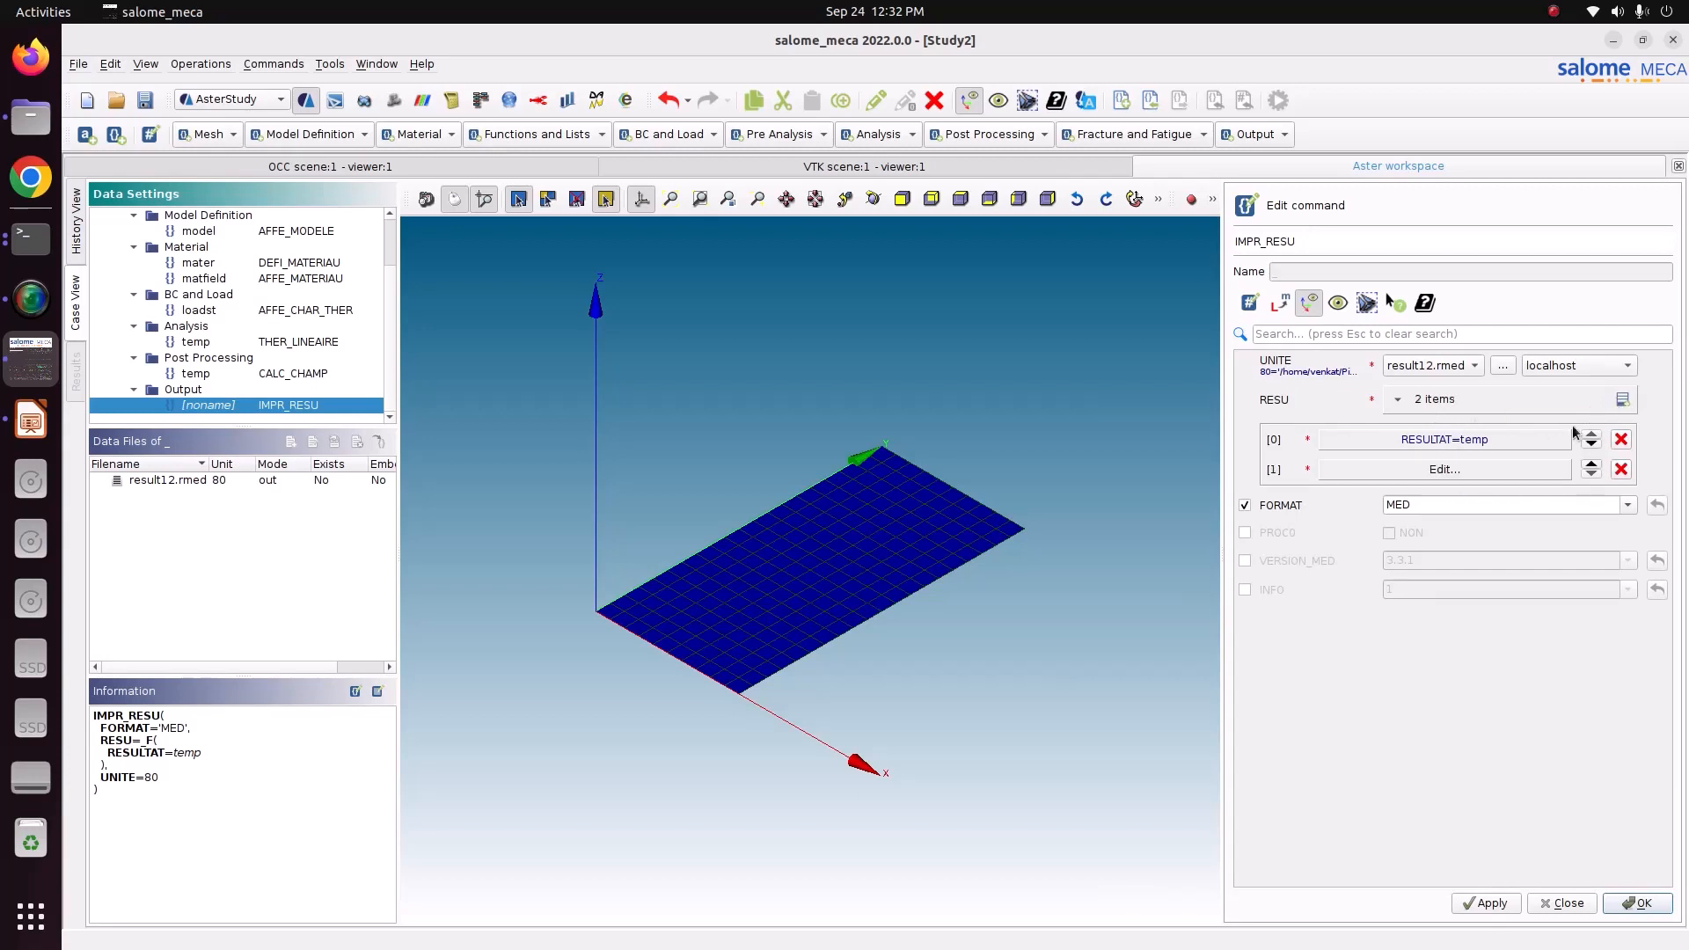
pyautogui.click(1435, 469)
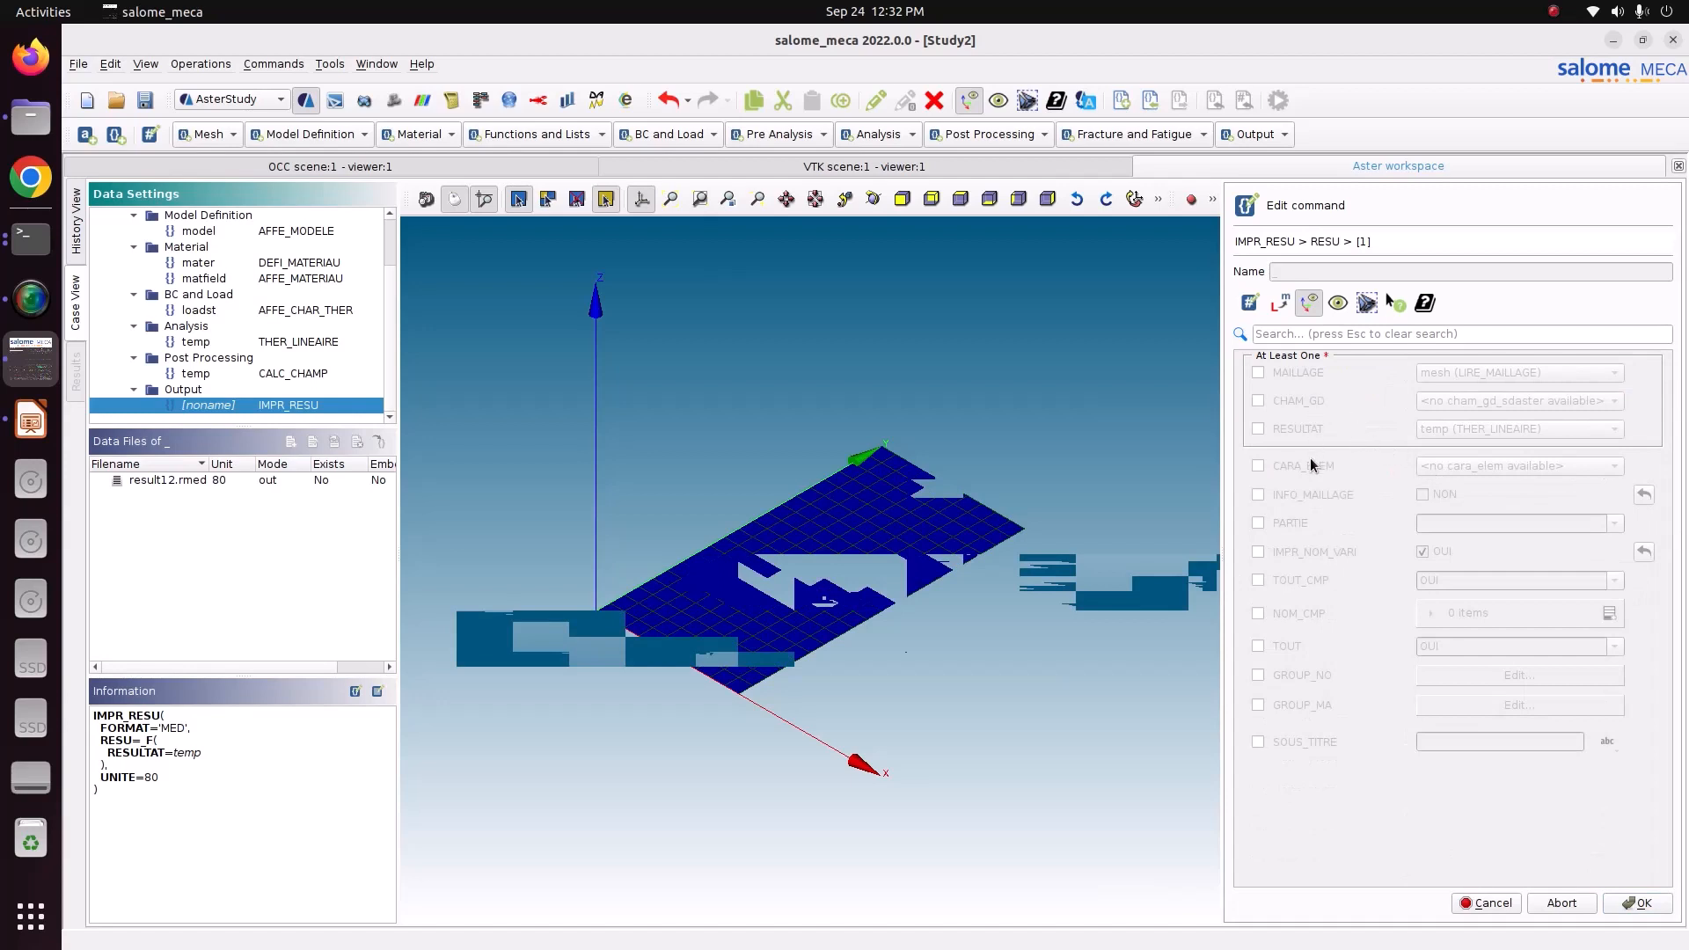
pyautogui.click(1301, 428)
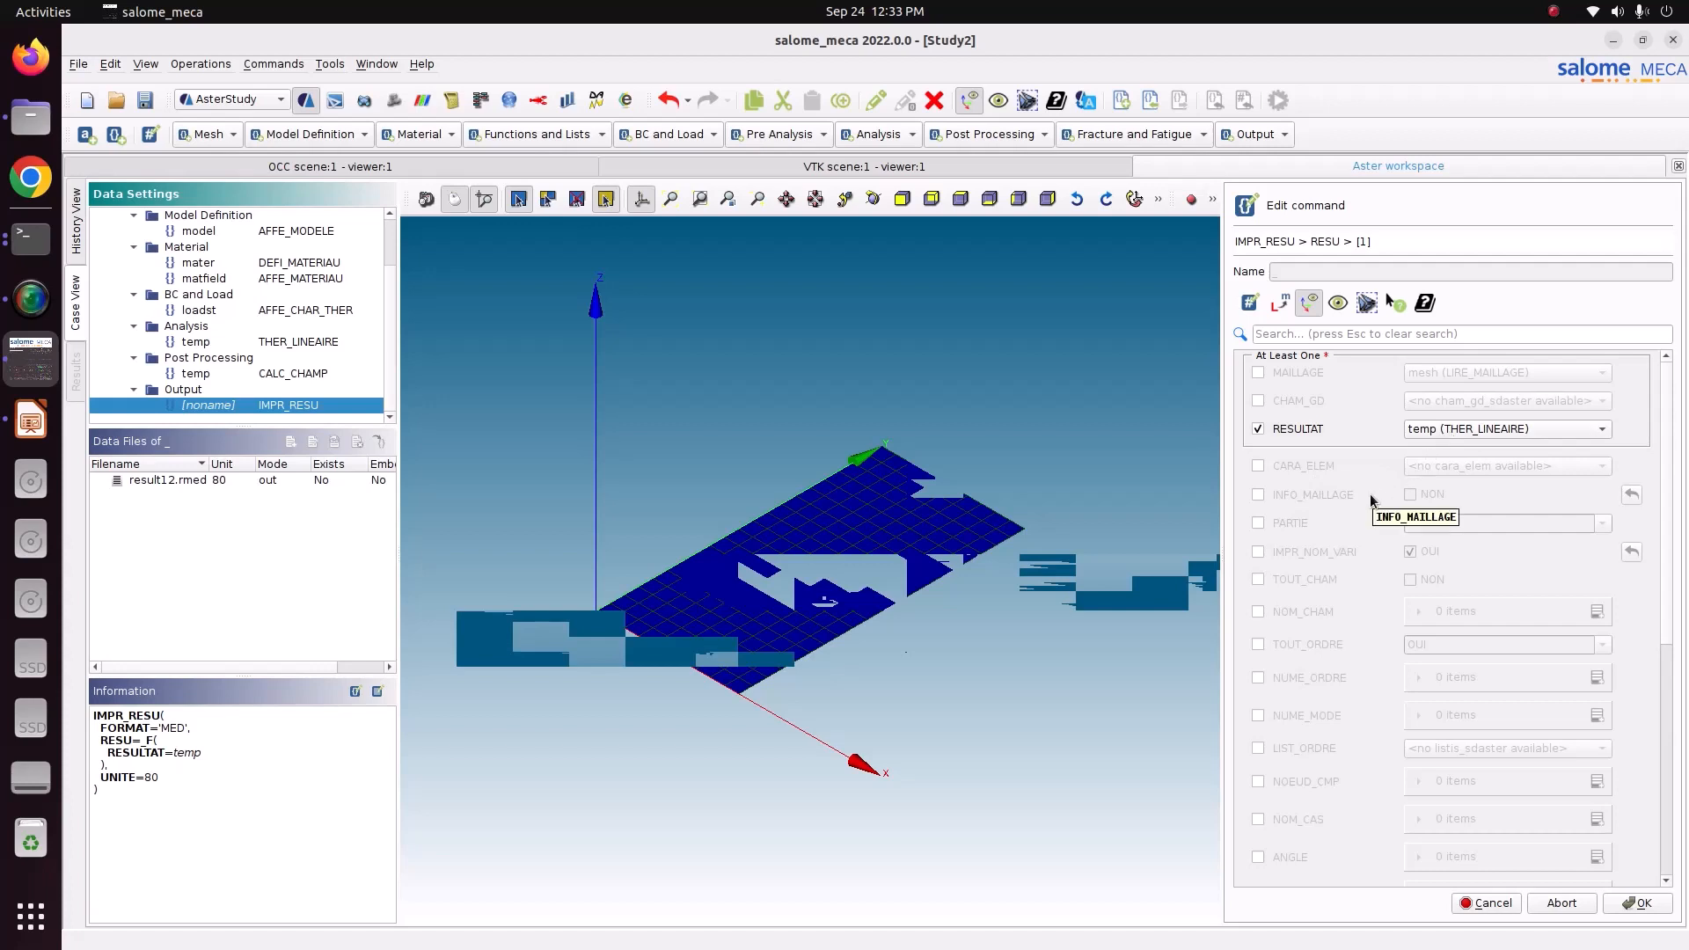
# Step: Enable NOM_CHAM in the second RESU item and add the field FLUX_NOEU
pyautogui.click(1300, 612)
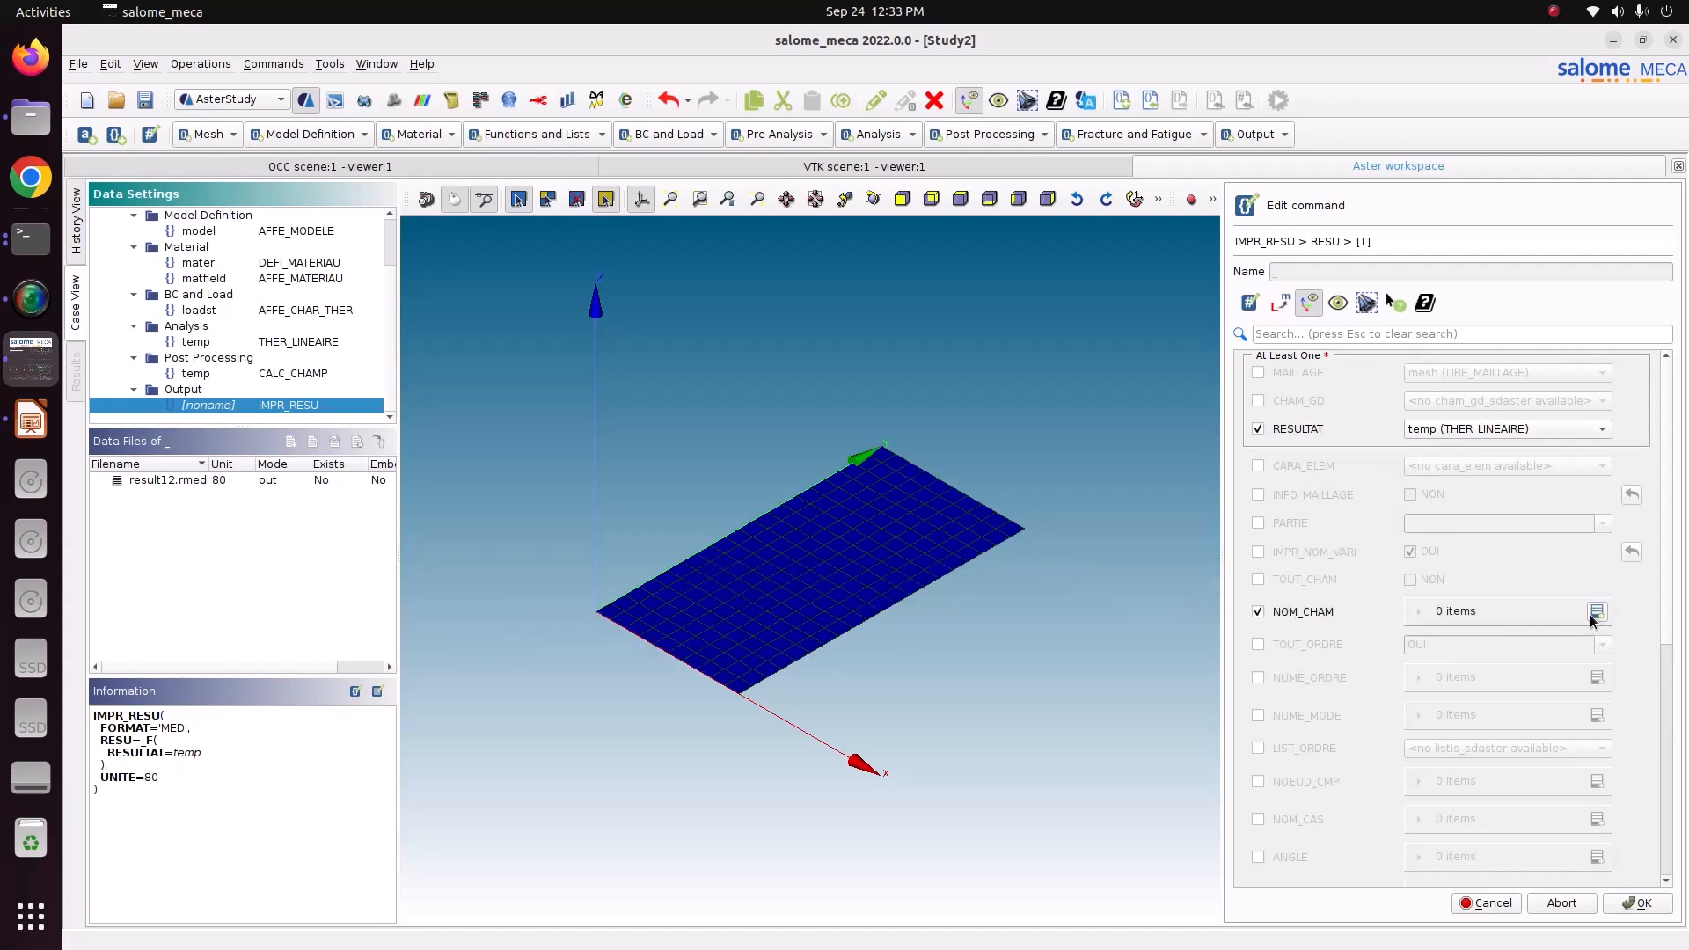
pyautogui.click(1537, 616)
pyautogui.click(1537, 652)
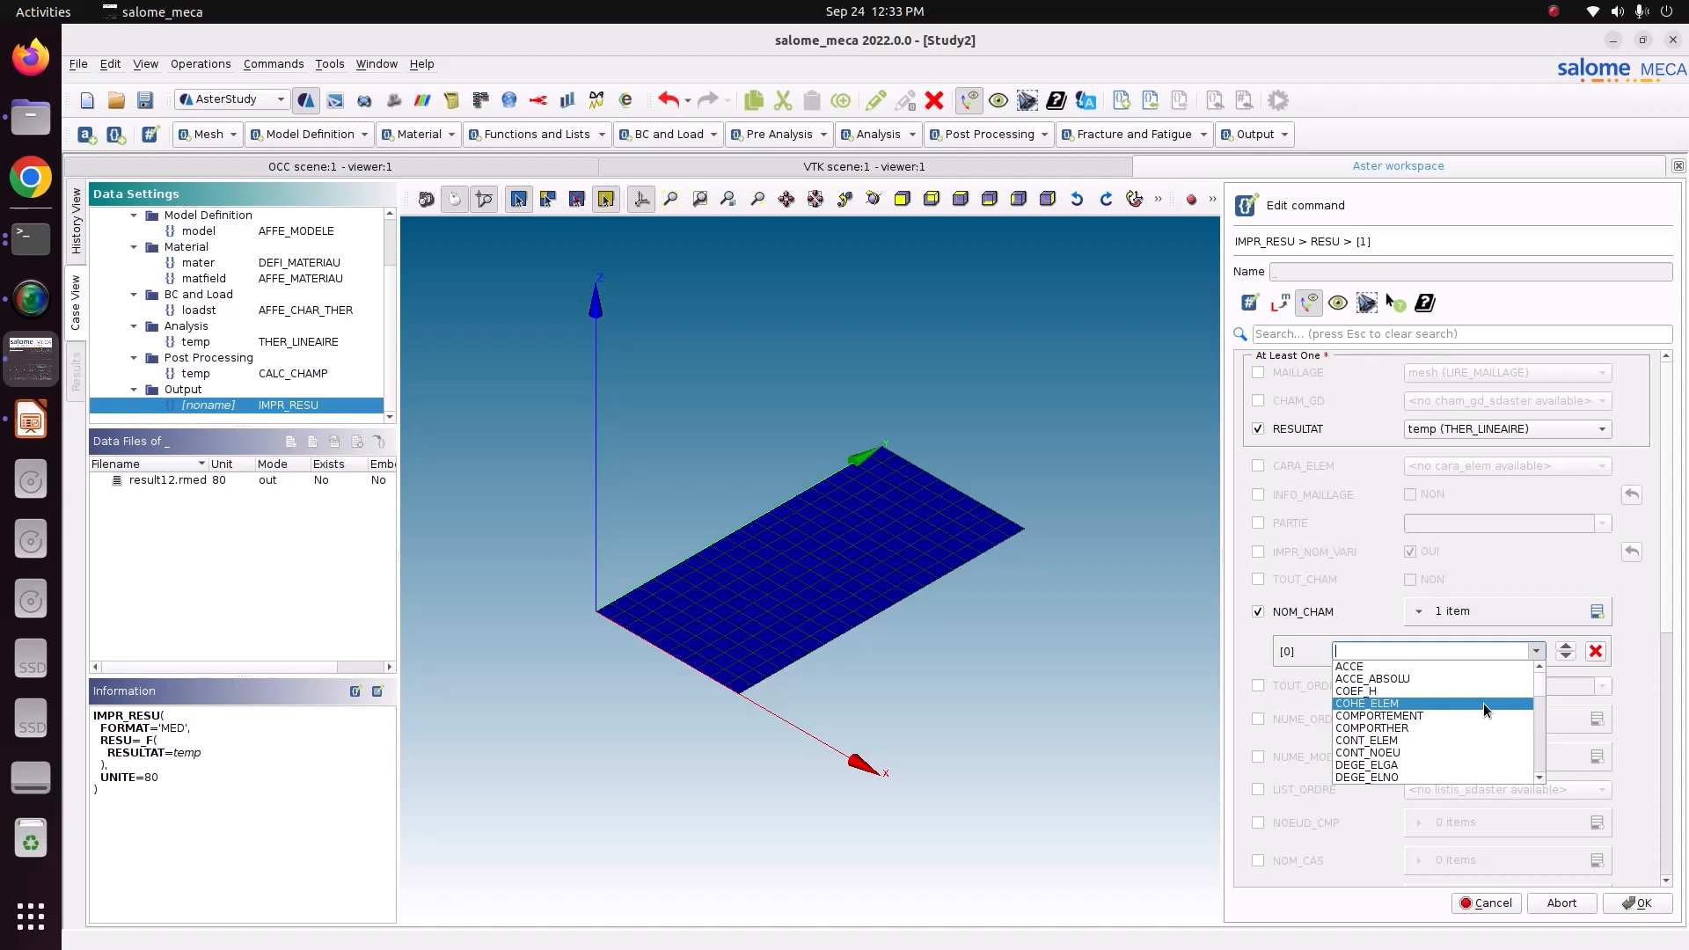
pyautogui.press('f')
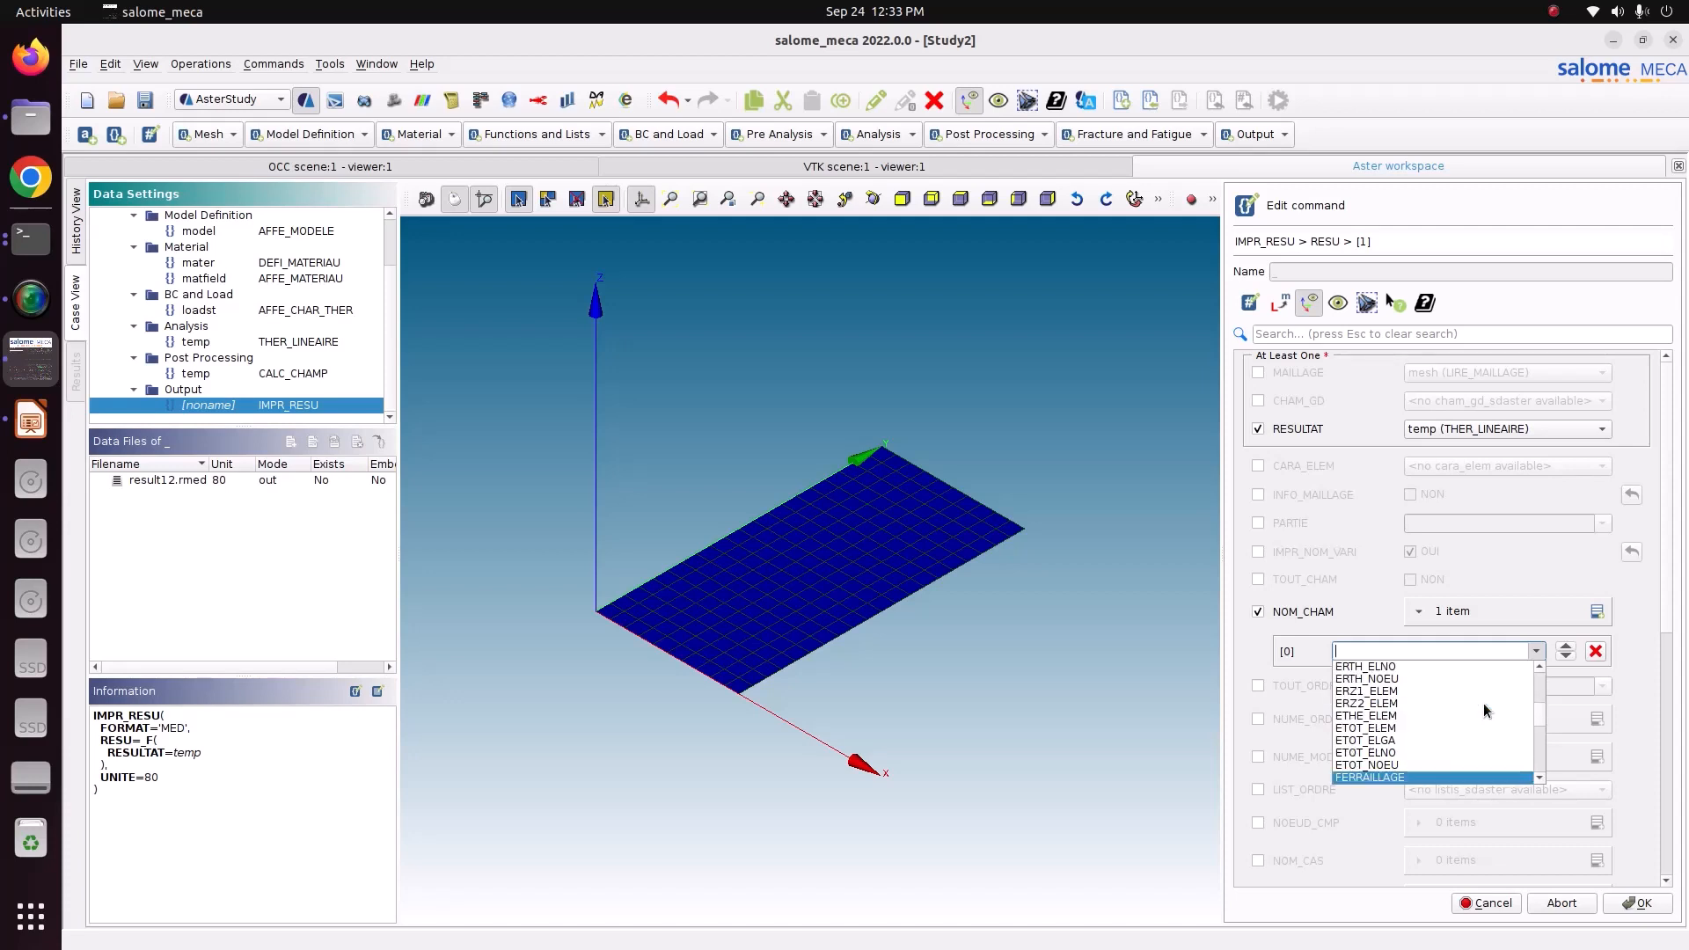
pyautogui.scroll(-1, 1485, 704)
pyautogui.scroll(-1, 1483, 704)
pyautogui.click(1438, 750)
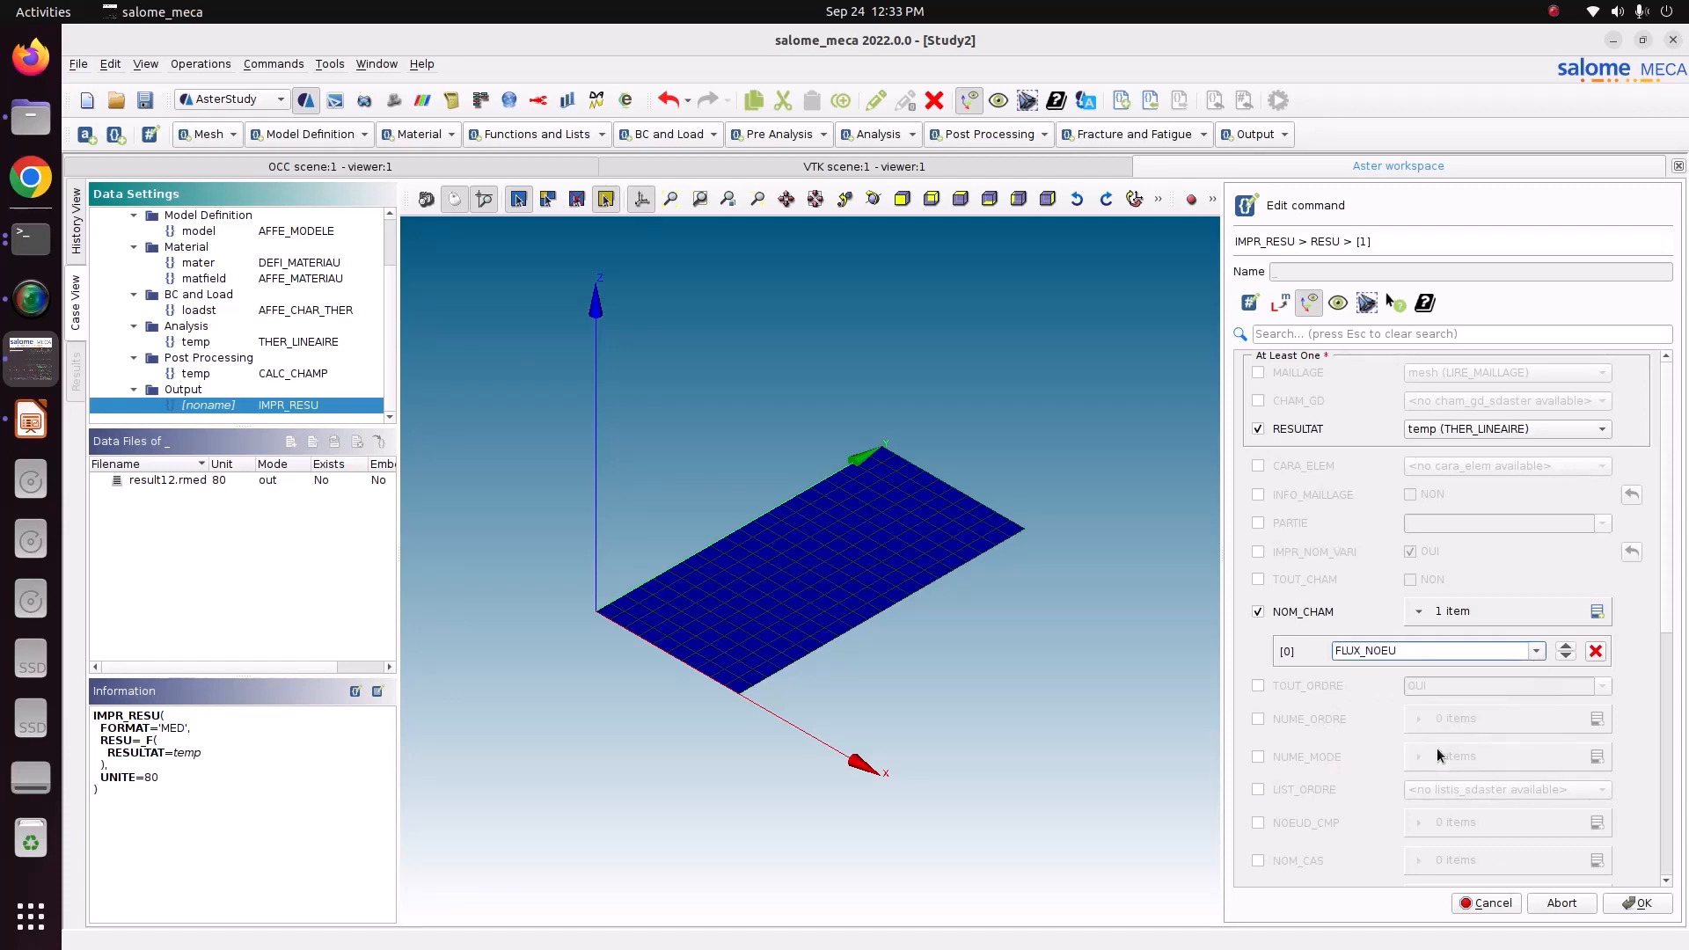
# Step: Enable TOUT with the value OUI in the second RESU item and accept the IMPR_RESU command
pyautogui.scroll(-5, 1511, 721)
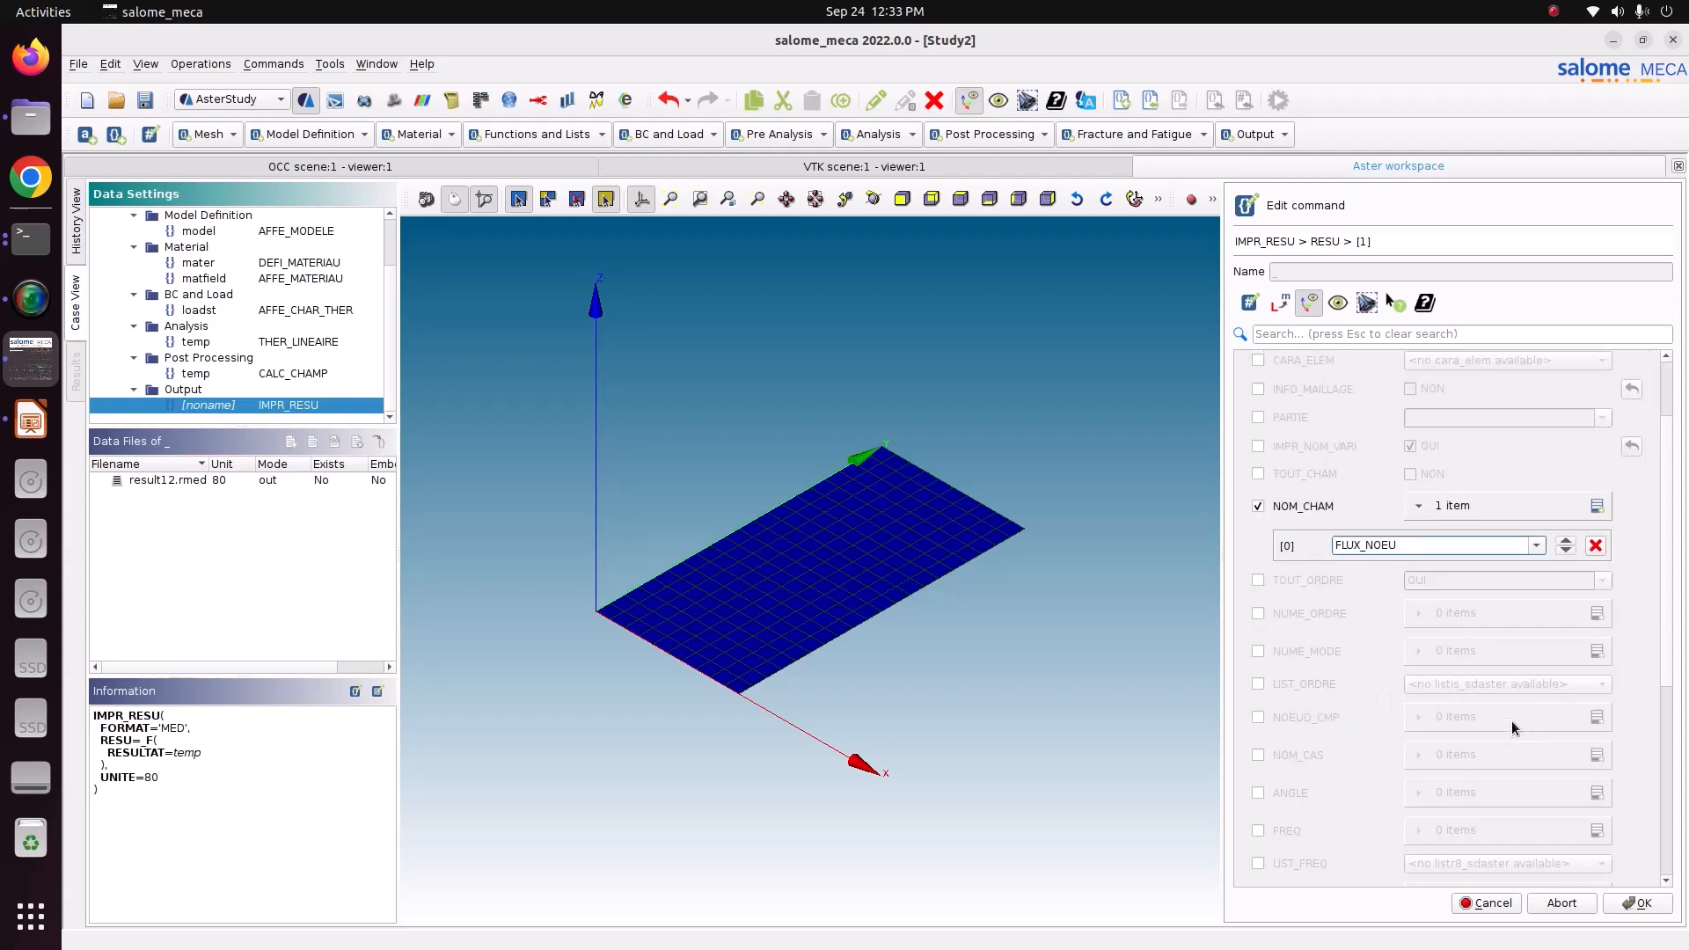
pyautogui.scroll(-4, 1512, 721)
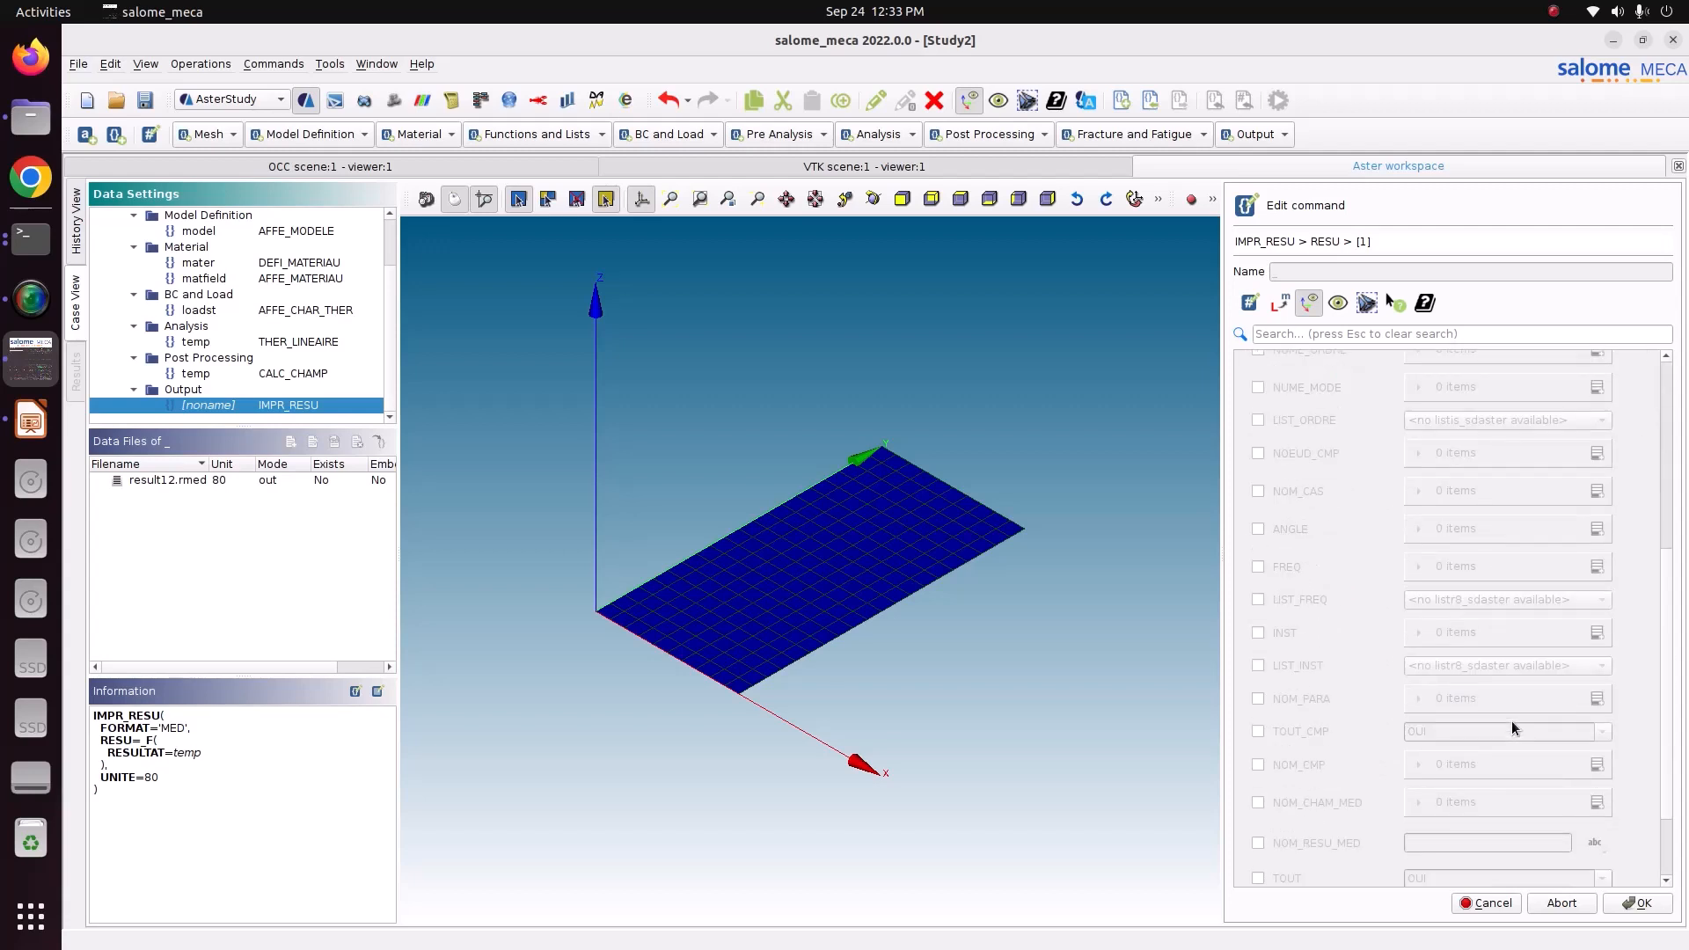
pyautogui.click(1309, 773)
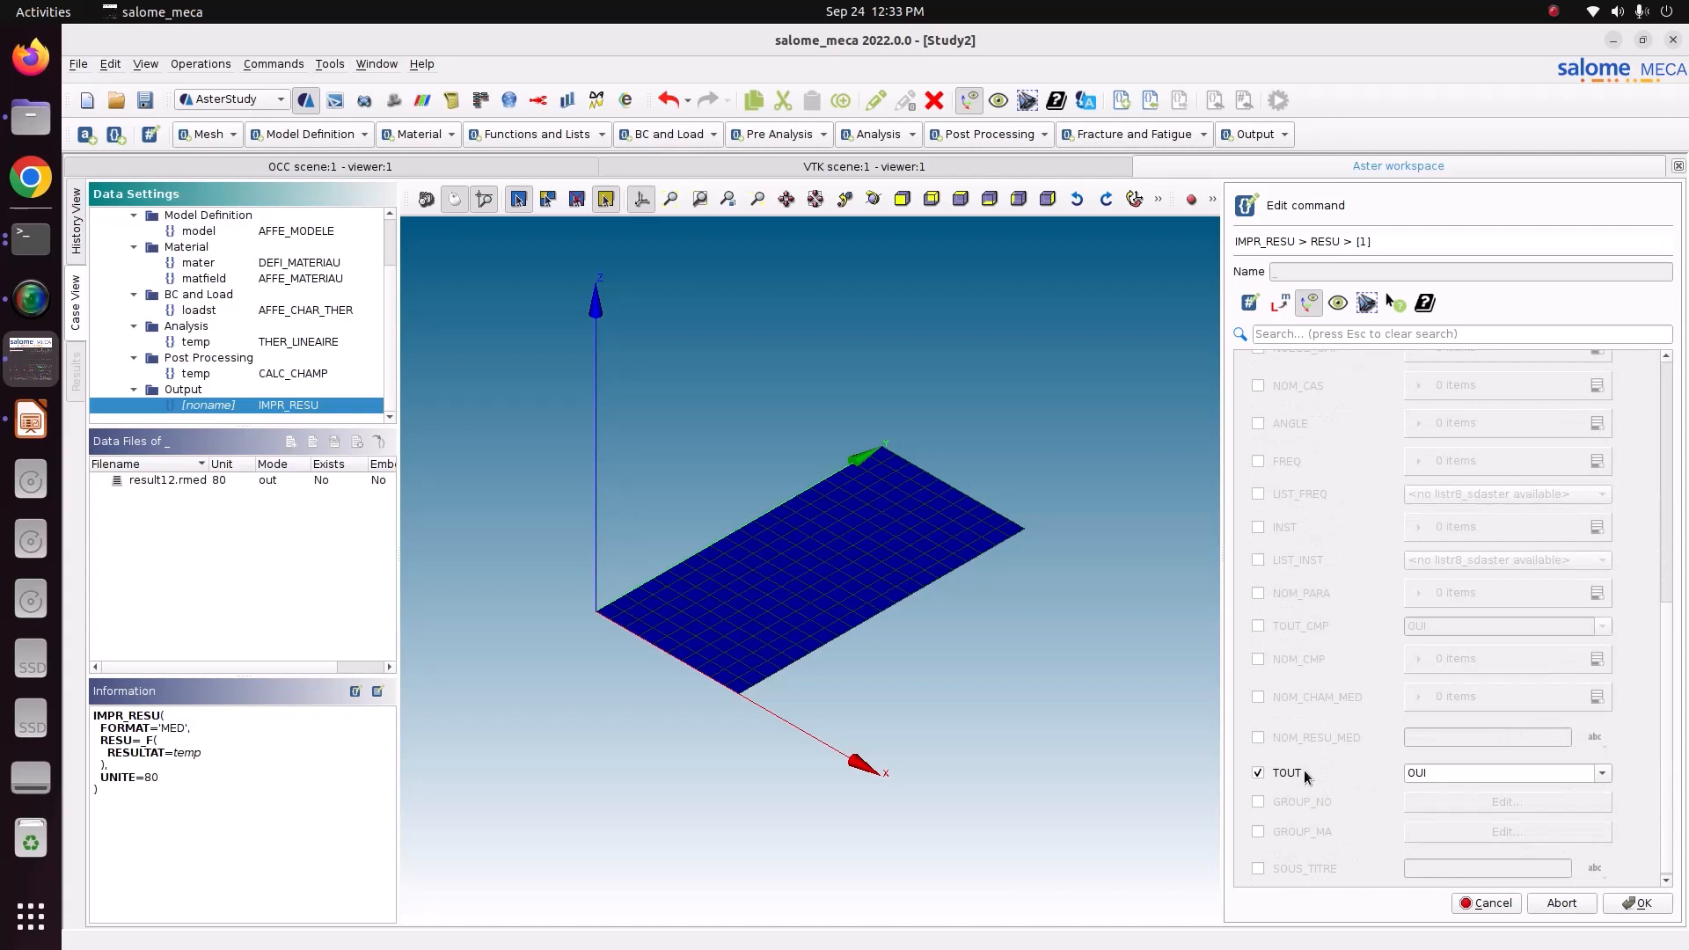
pyautogui.click(1649, 912)
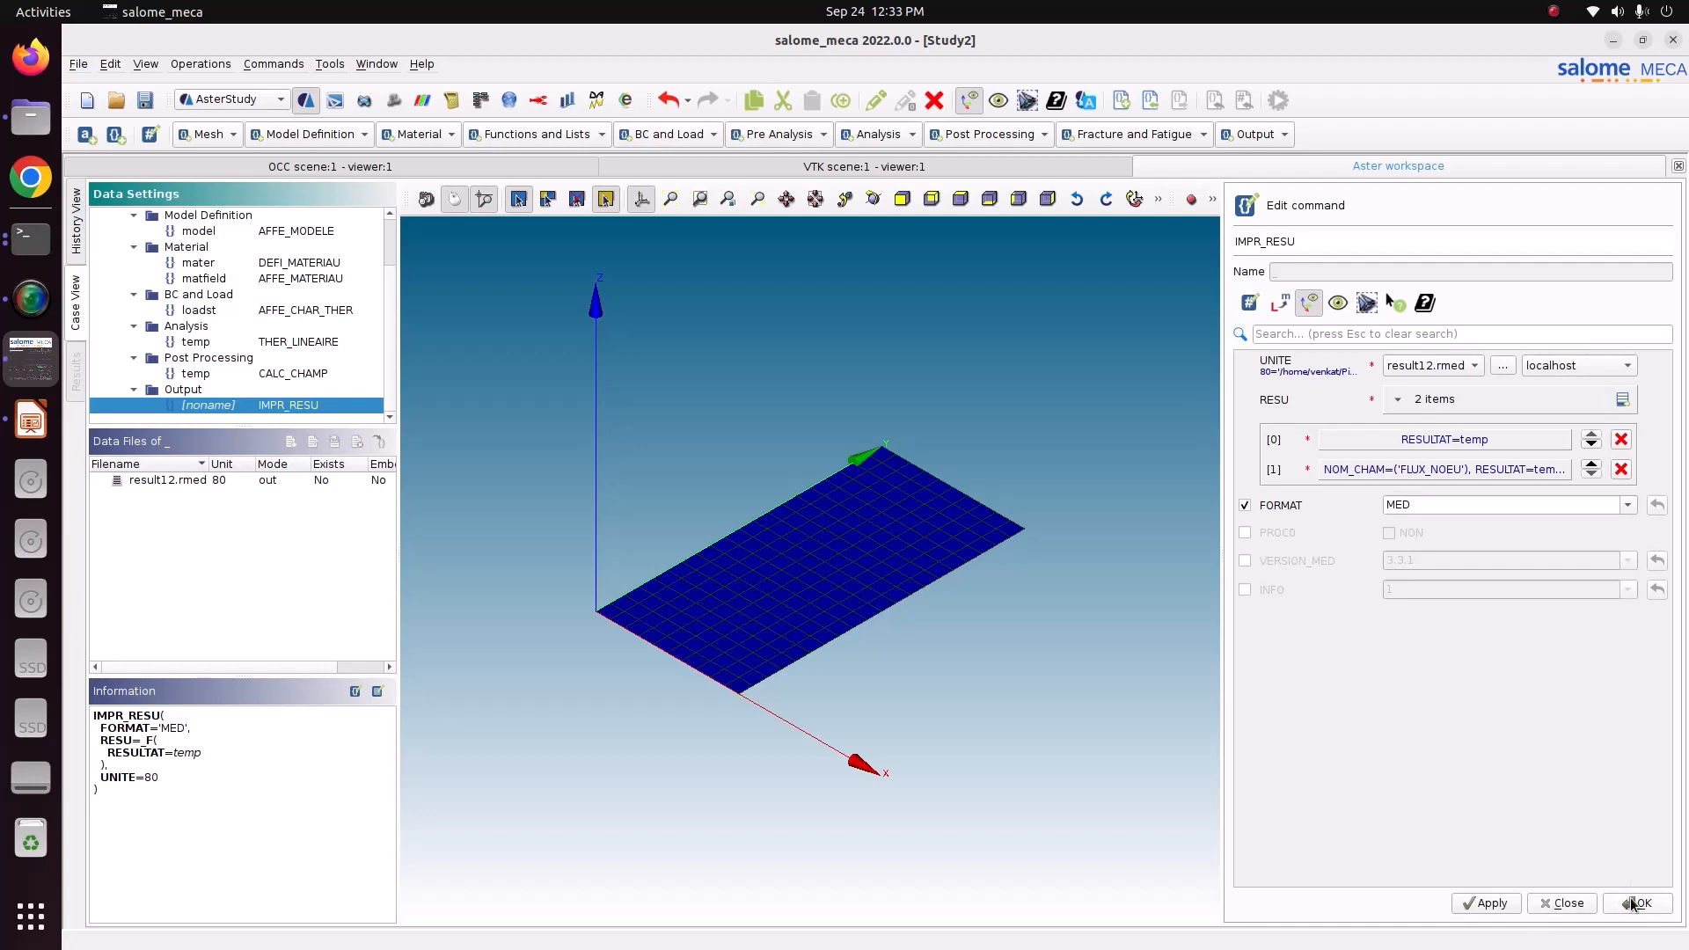
pyautogui.click(1633, 905)
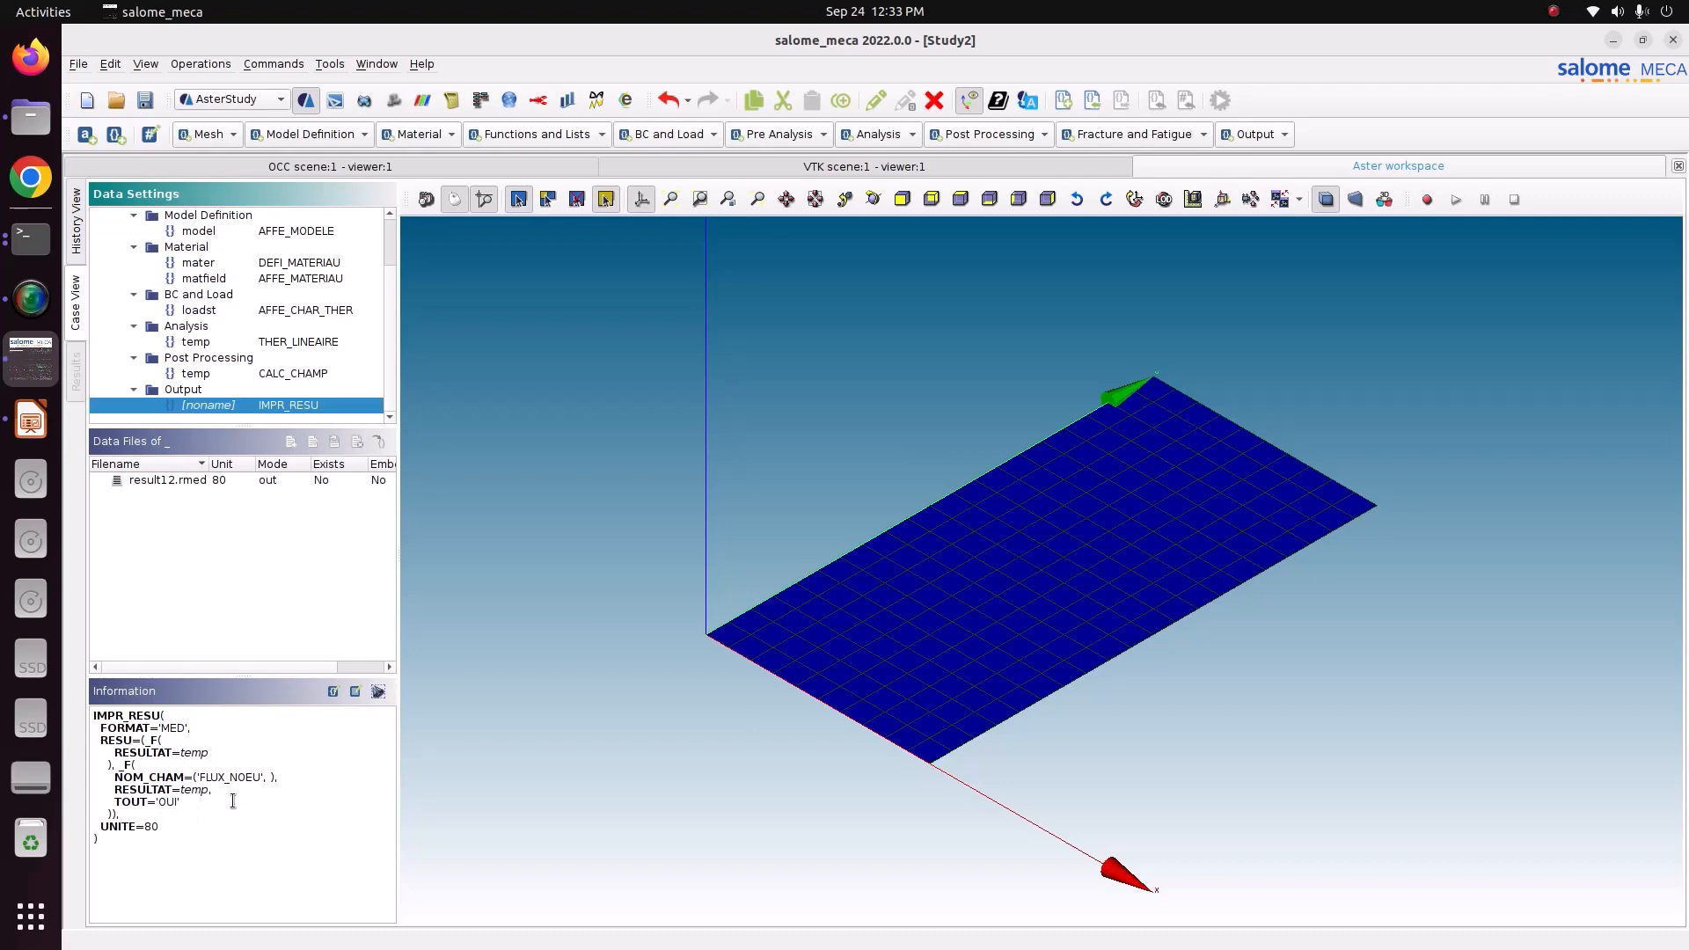
# Step: Edit the first RESU item of IMPR_RESU to output the NOM_CHAM field TEMP, and accept the command
pyautogui.doubleClick(273, 406)
pyautogui.click(1428, 401)
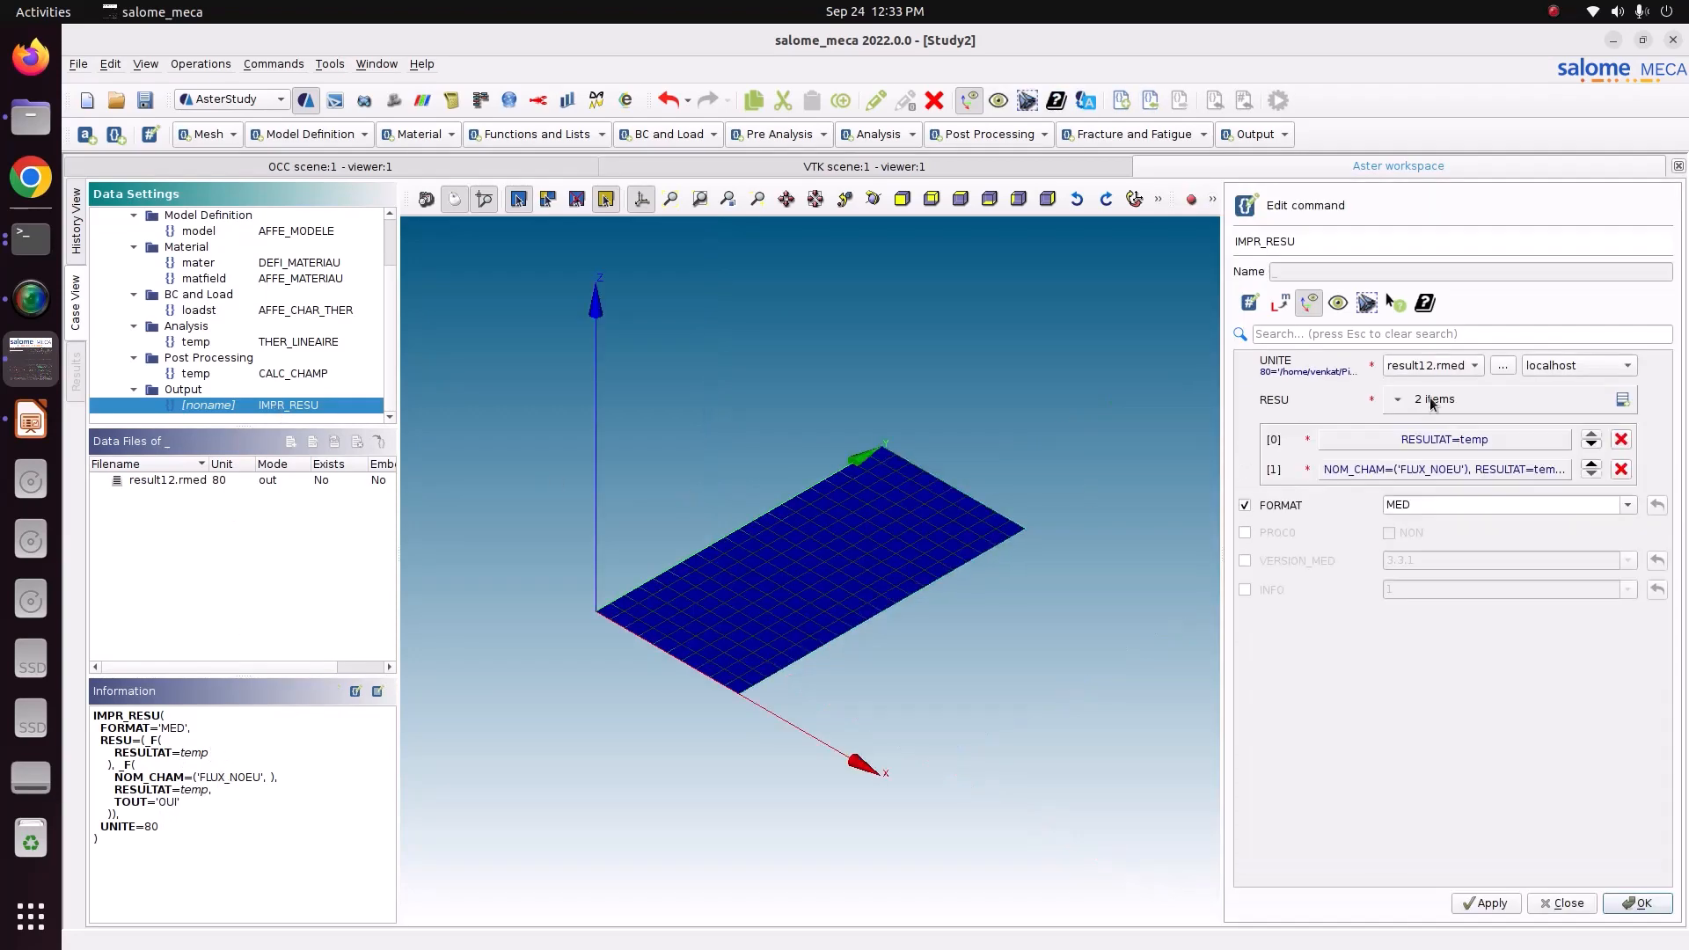
pyautogui.click(1441, 439)
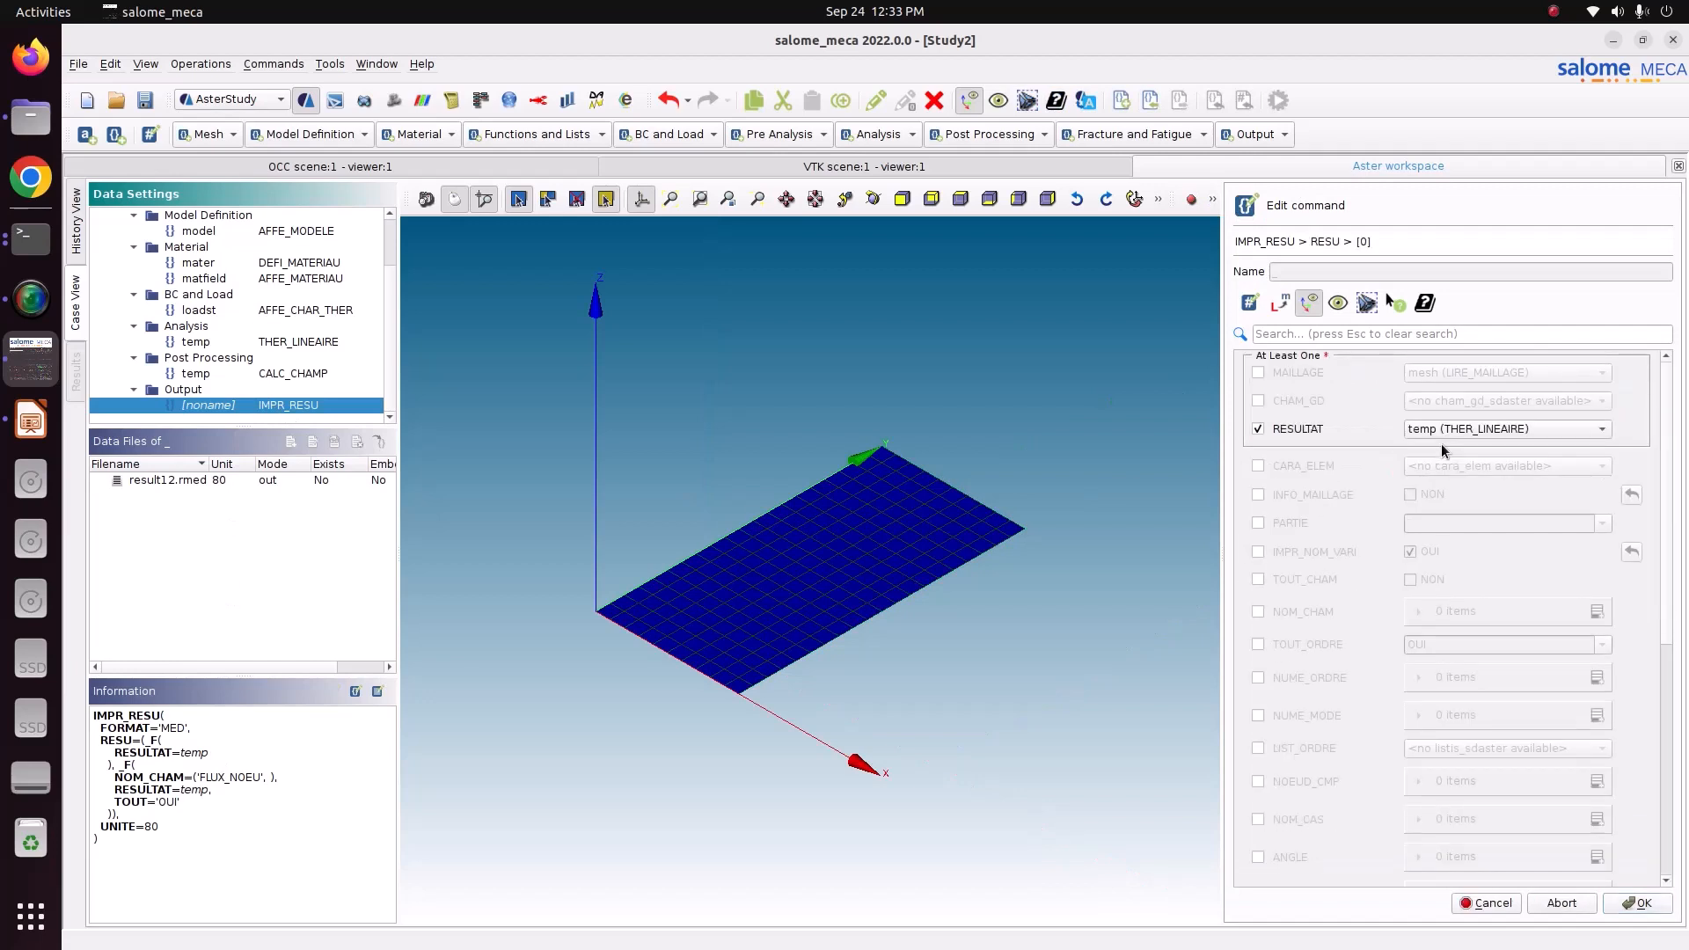
pyautogui.click(1325, 614)
pyautogui.click(1597, 611)
pyautogui.click(1535, 652)
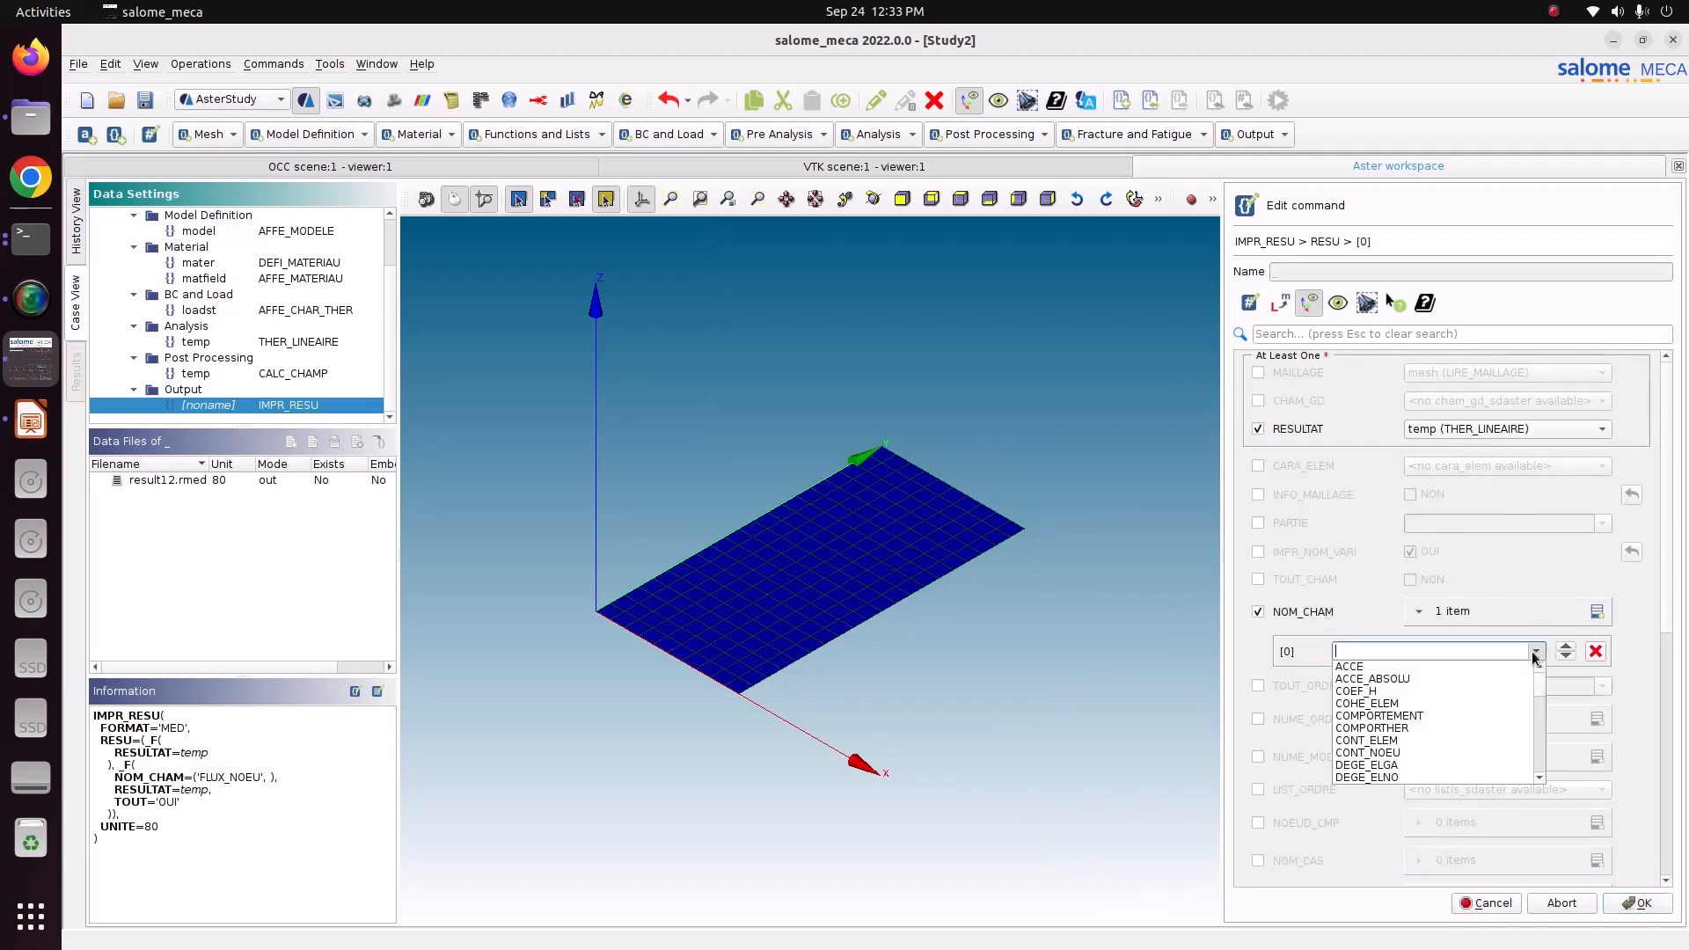
pyautogui.scroll(-15, 1473, 685)
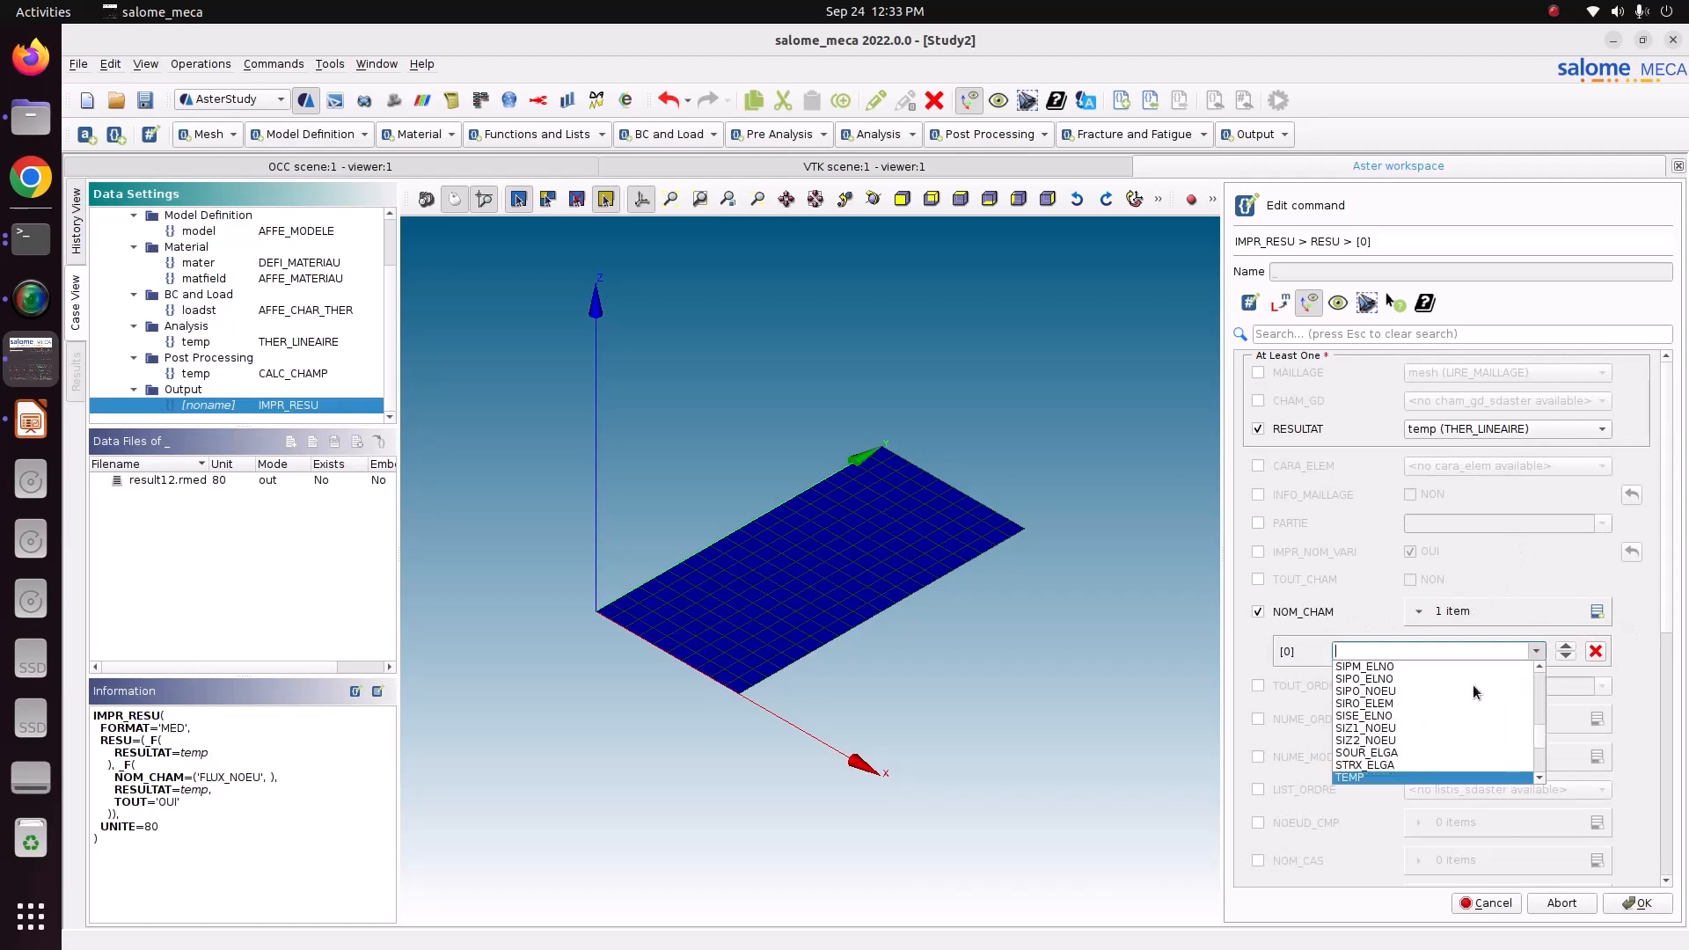
pyautogui.click(1410, 780)
pyautogui.click(1626, 906)
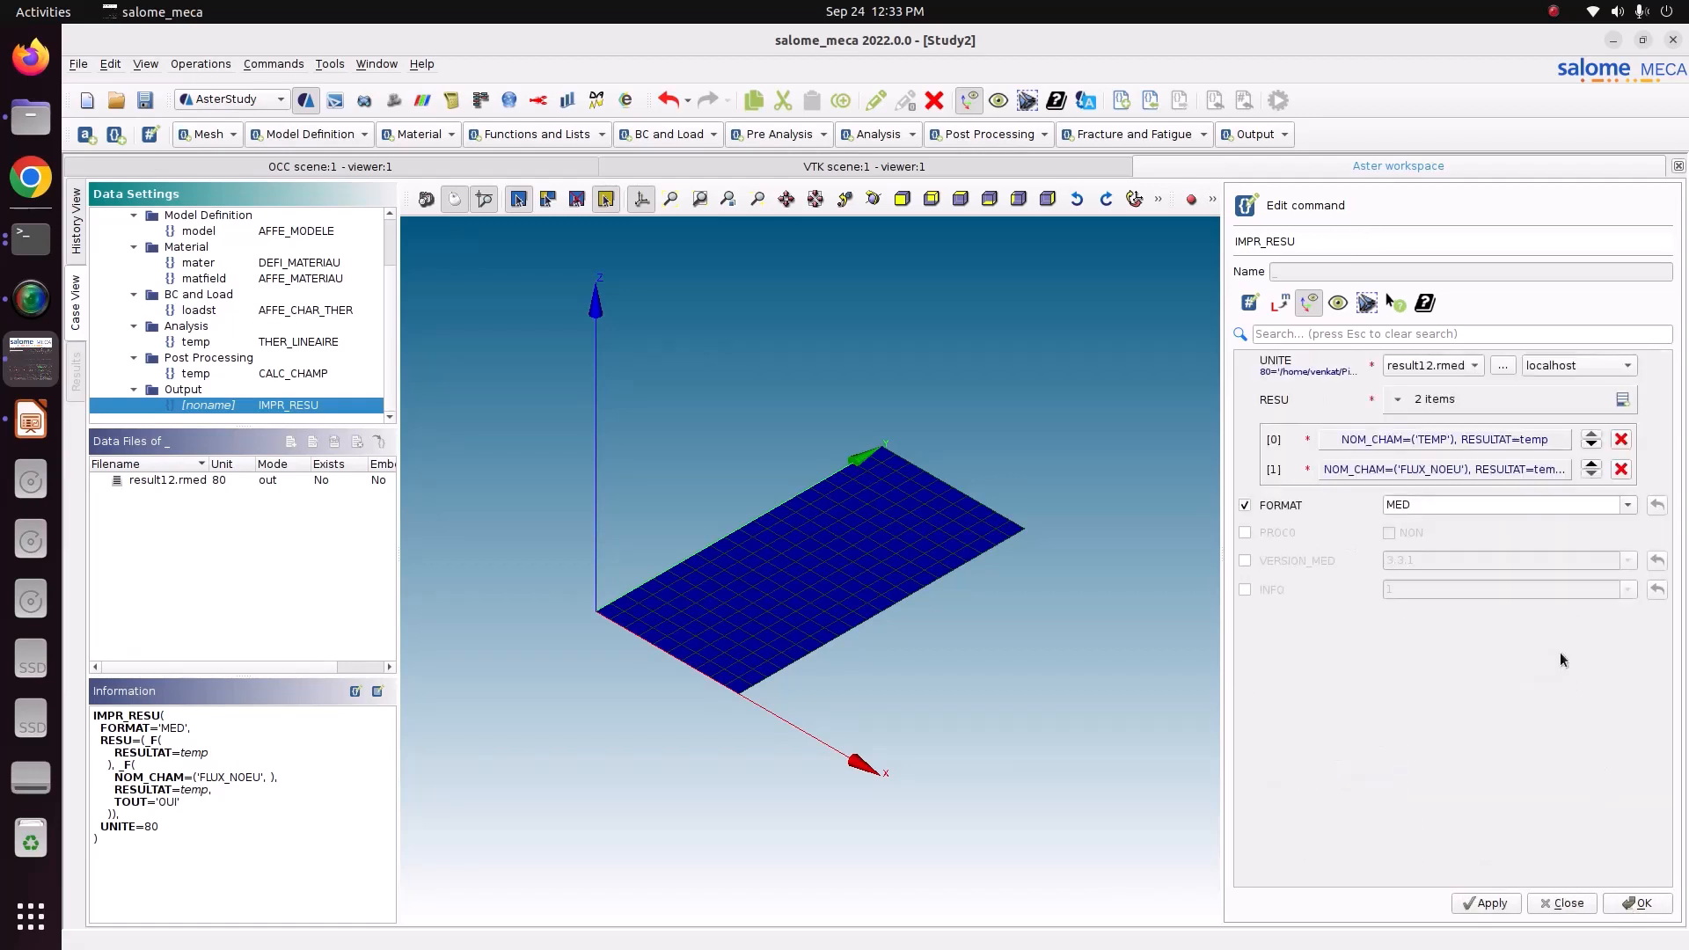
pyautogui.click(1627, 905)
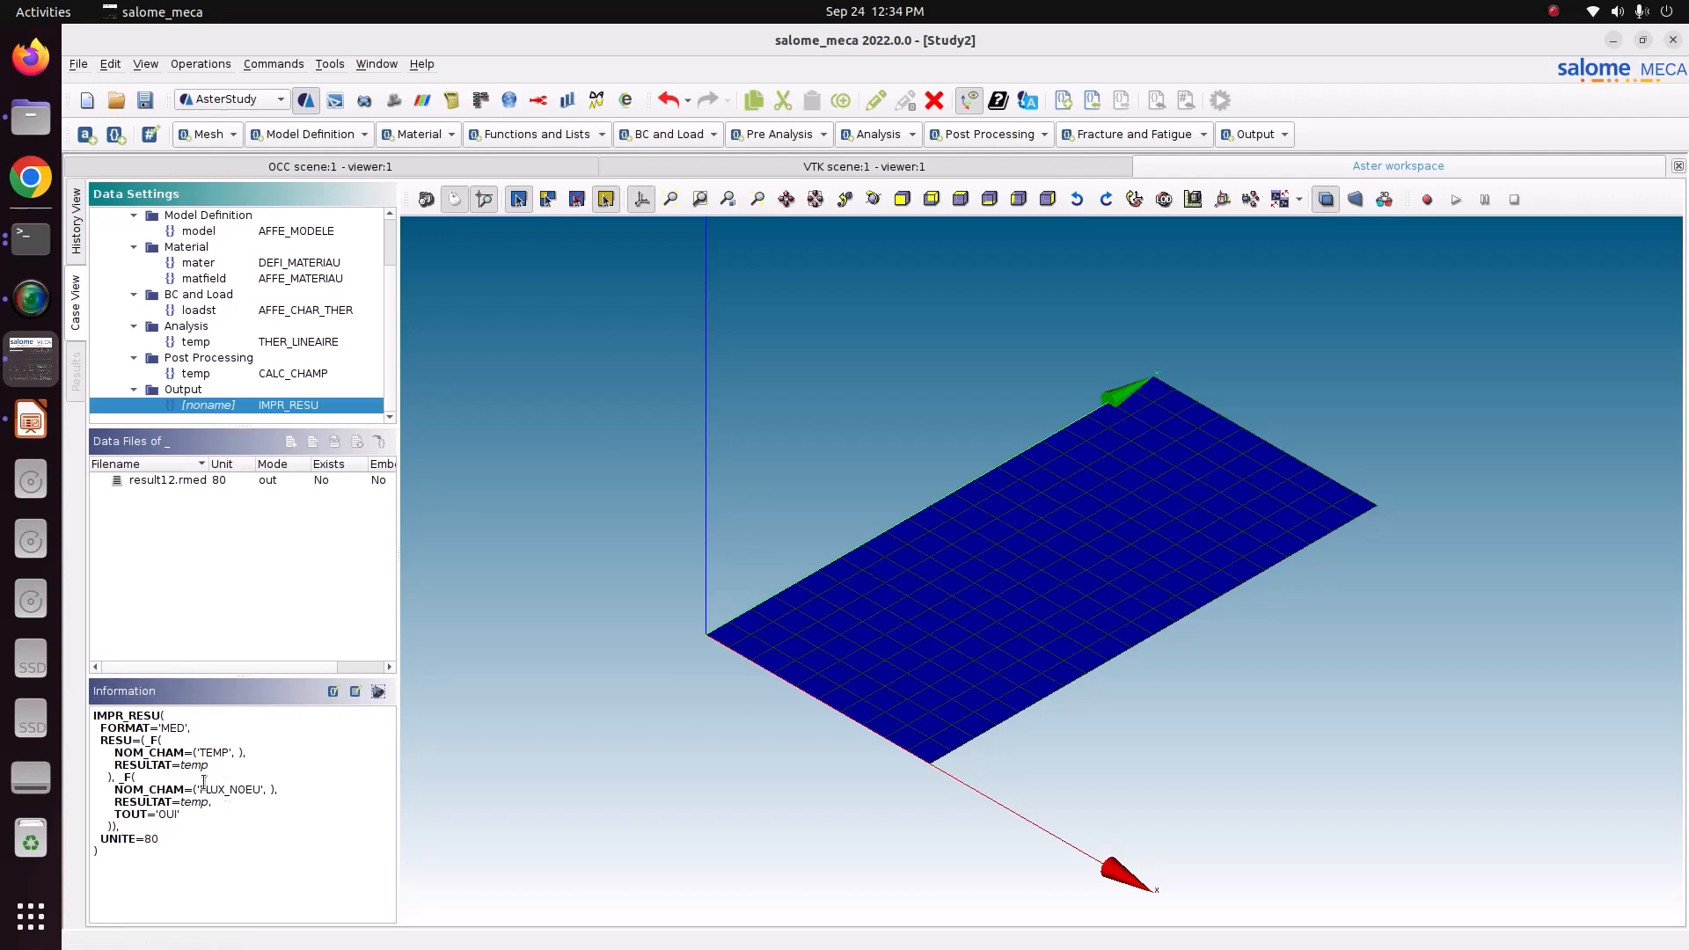
# Step: Save the study and run Stage_1 as a reusable stage with auto refresh set to 5s
pyautogui.click(145, 100)
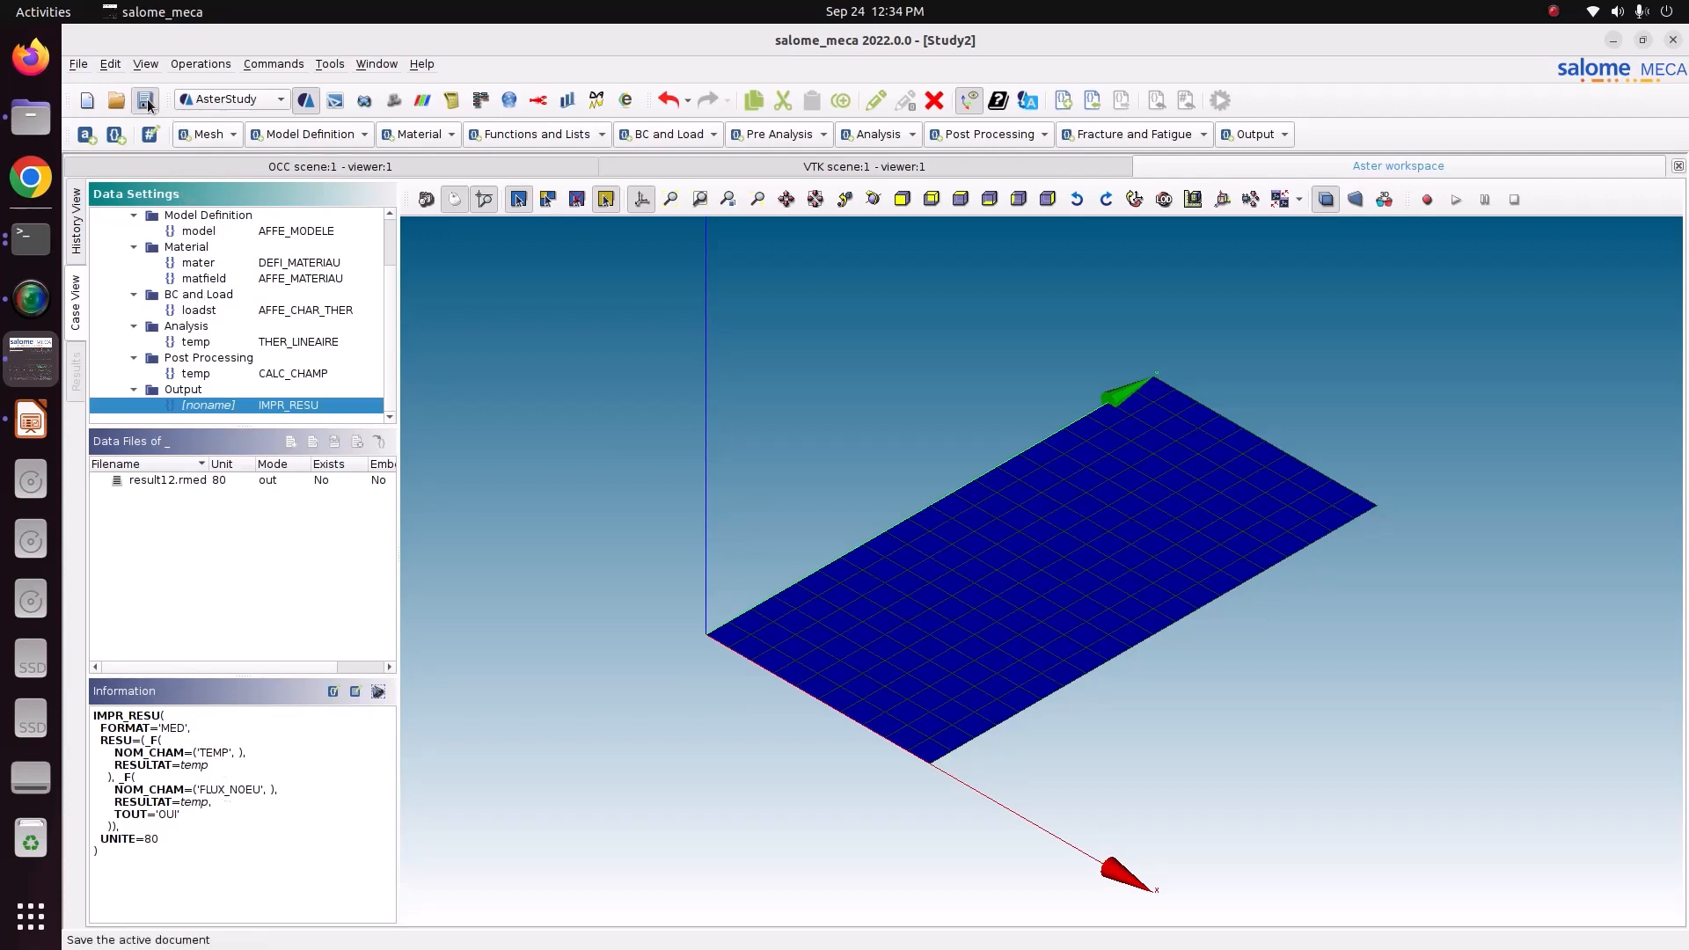
pyautogui.click(77, 236)
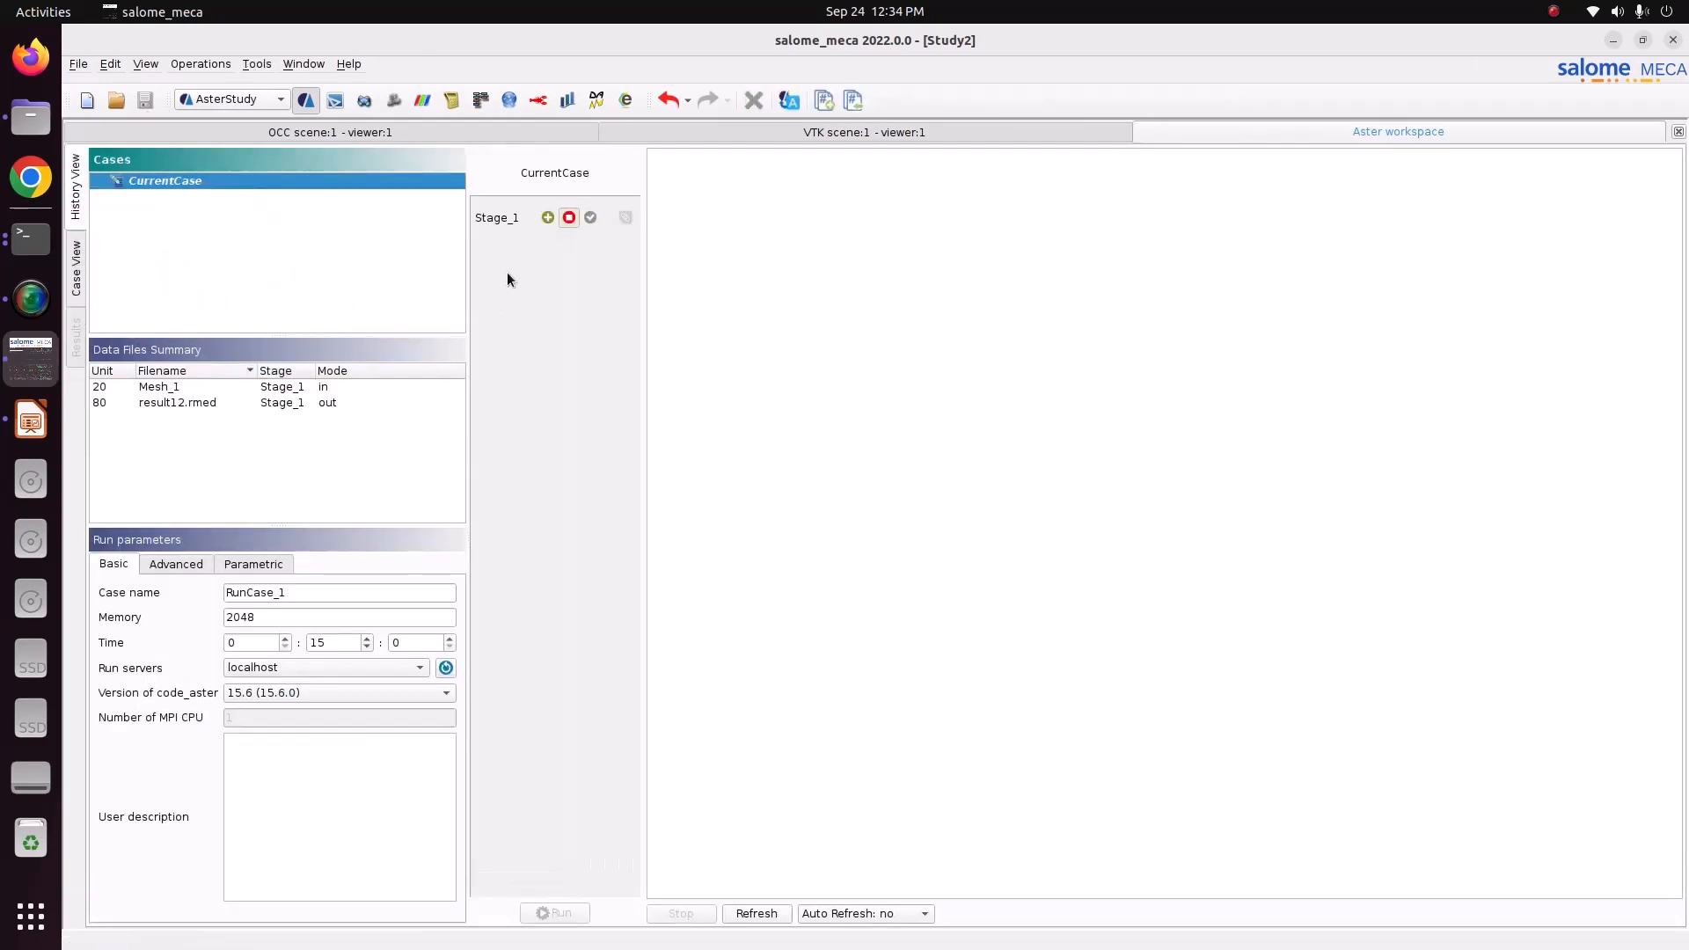
pyautogui.click(553, 219)
pyautogui.click(626, 218)
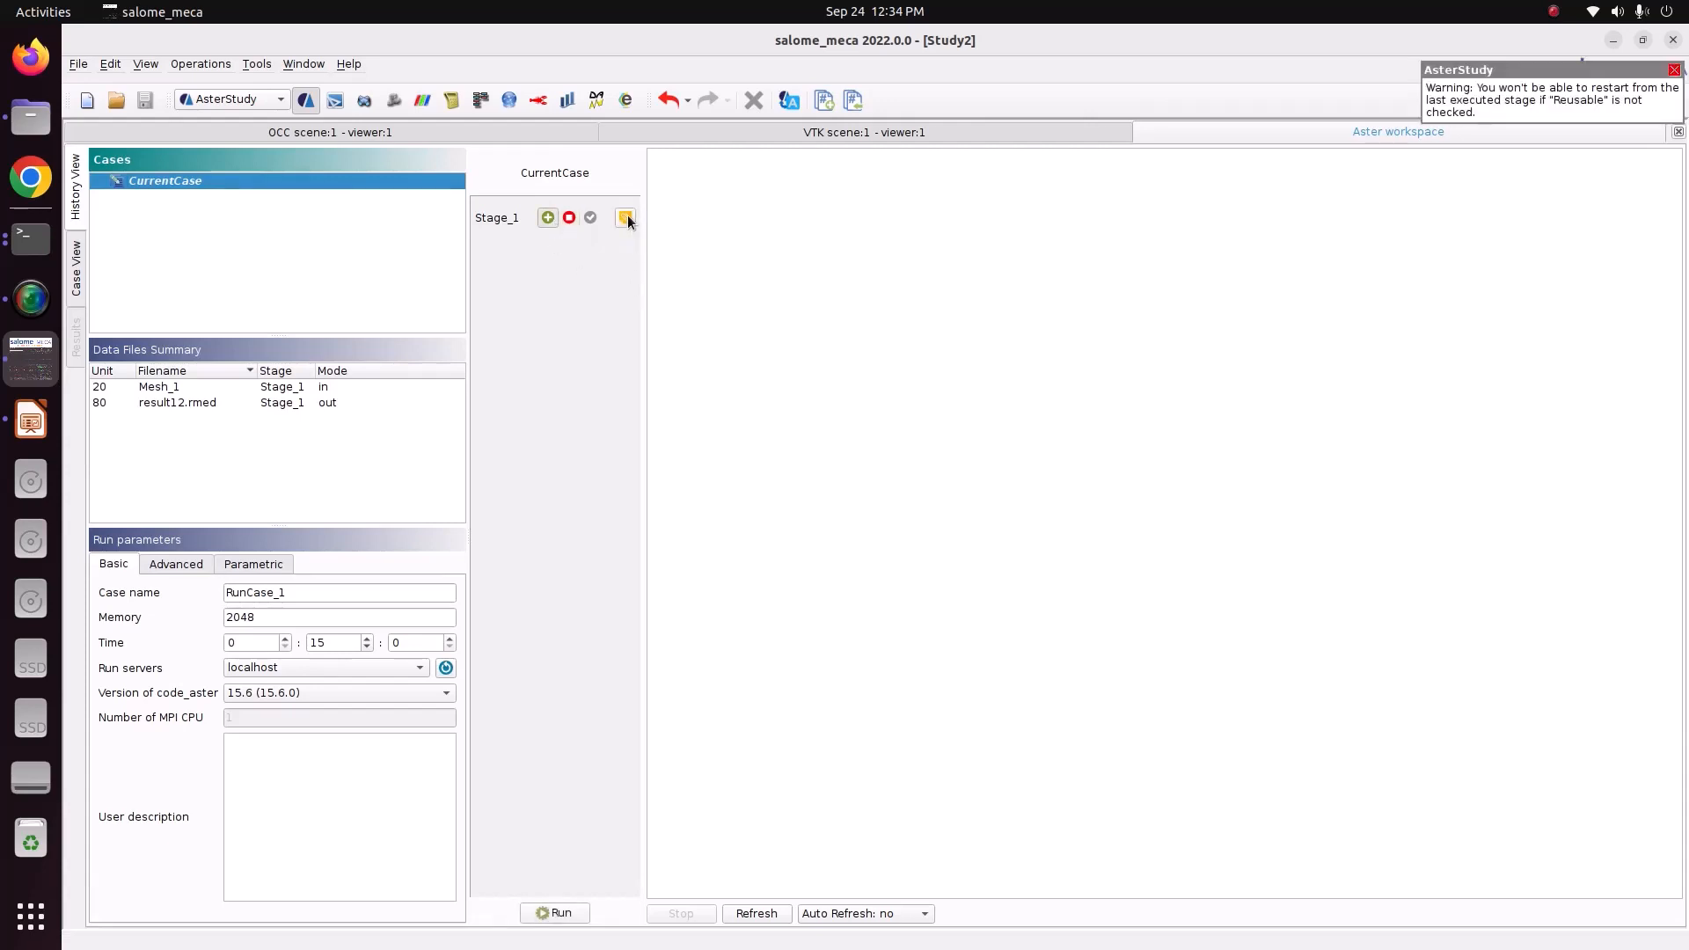
pyautogui.click(928, 913)
pyautogui.click(902, 831)
pyautogui.click(554, 914)
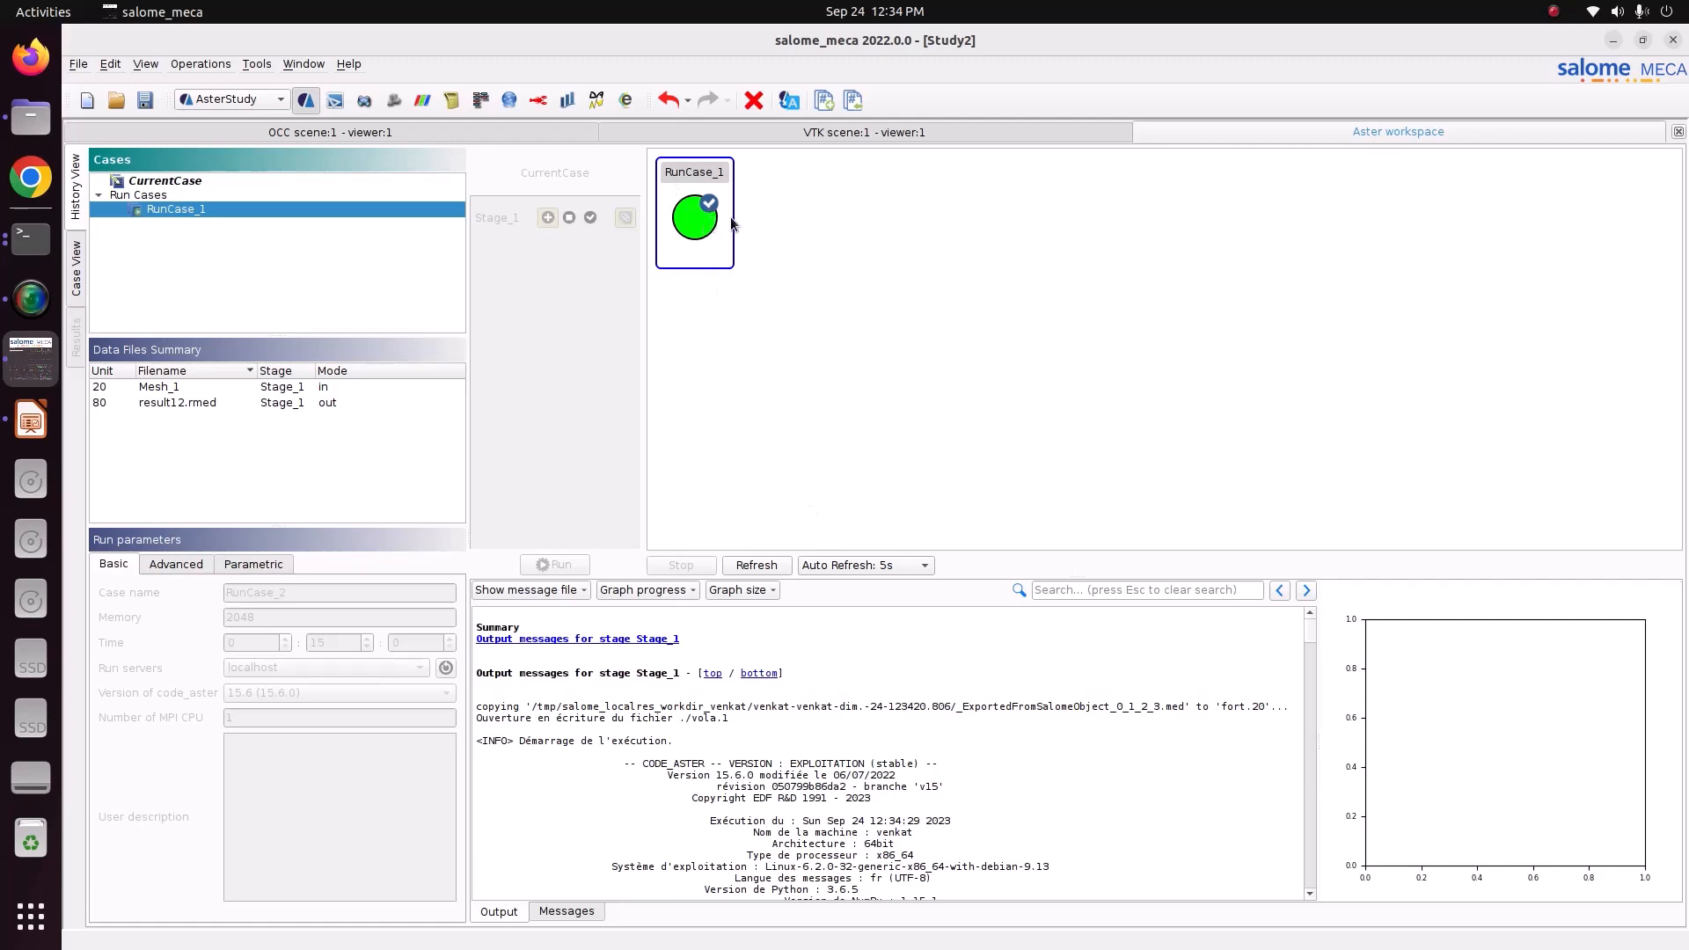
# Step: Read through the message file of RunCase_1 for the run's output and close it
pyautogui.click(542, 595)
pyautogui.click(554, 610)
pyautogui.scroll(-10, 691, 441)
pyautogui.moveTo(938, 268); pyautogui.dragTo(942, 735)
pyautogui.moveTo(182, 707); pyautogui.dragTo(342, 705)
pyautogui.scroll(10, 342, 704)
pyautogui.scroll(15, 342, 705)
pyautogui.scroll(3, 342, 704)
pyautogui.scroll(-20, 340, 702)
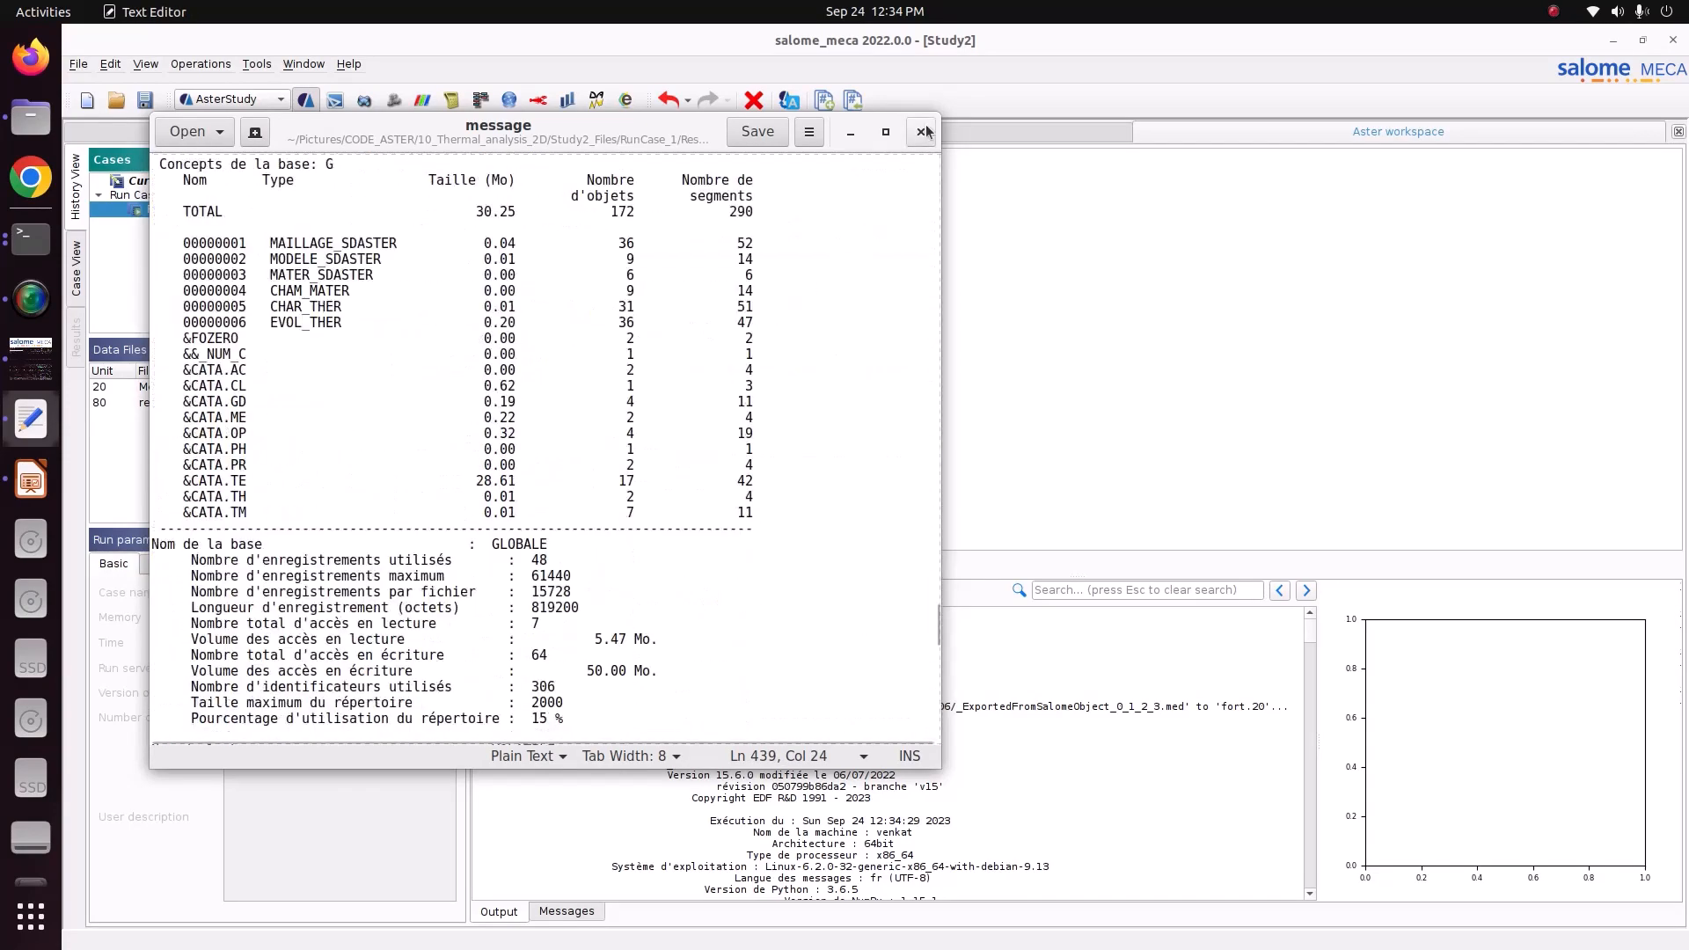
pyautogui.click(922, 132)
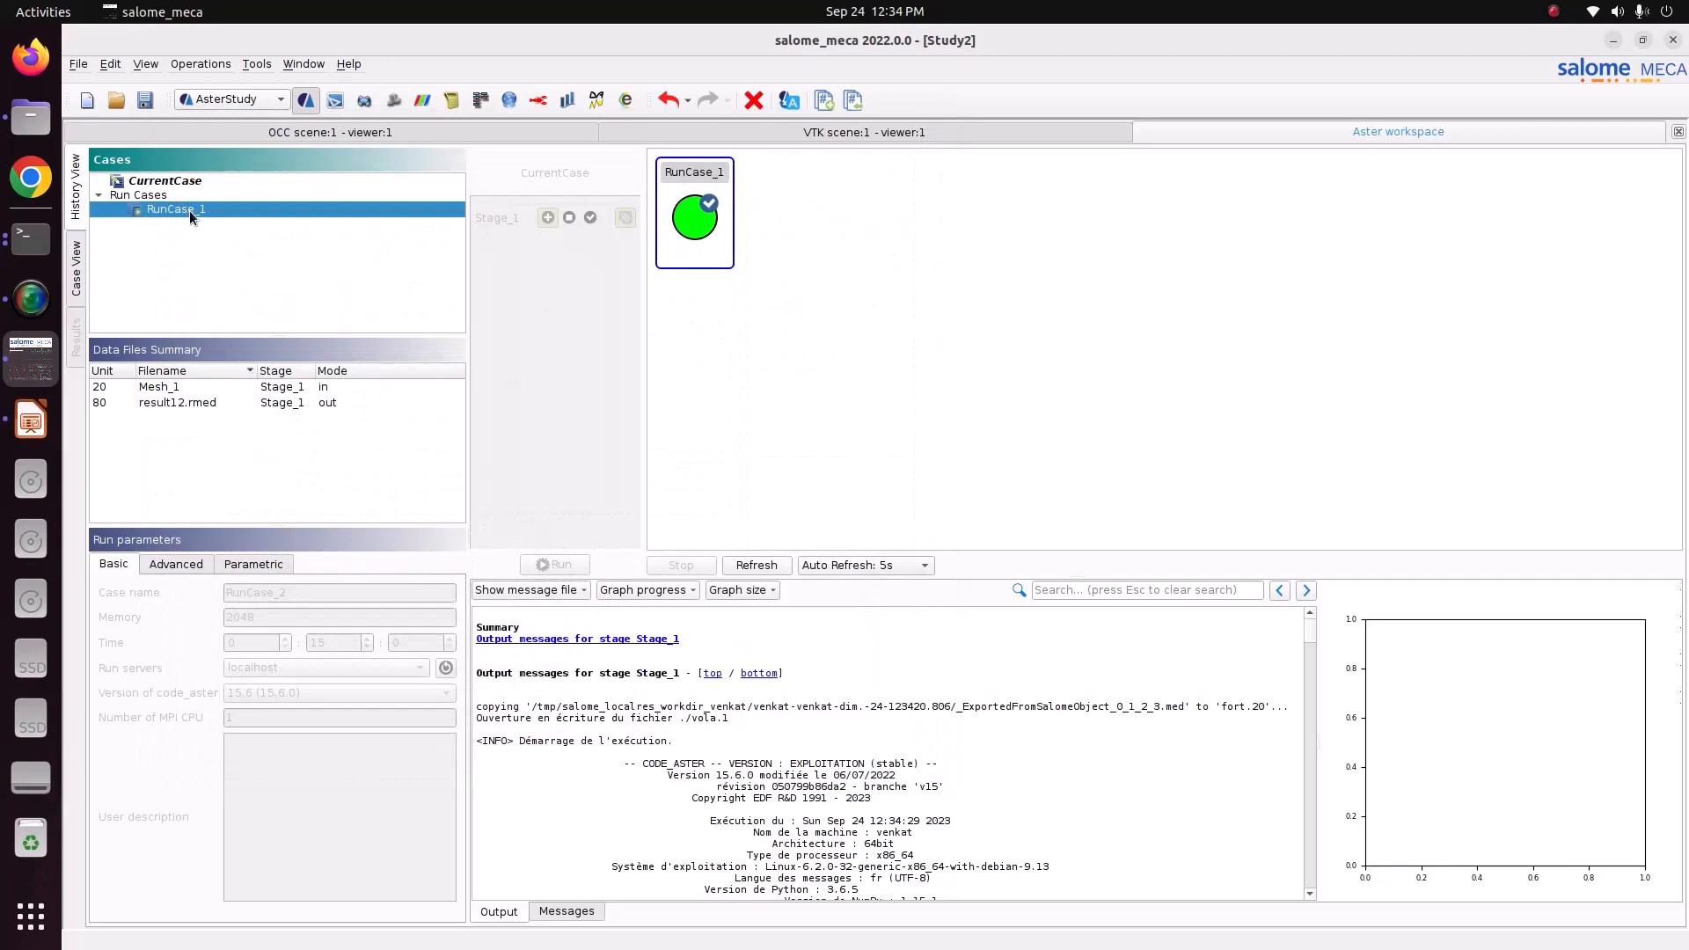
# Step: Switch to the ParaVIS module and start opening a file in the builtin pipeline
pyautogui.click(236, 102)
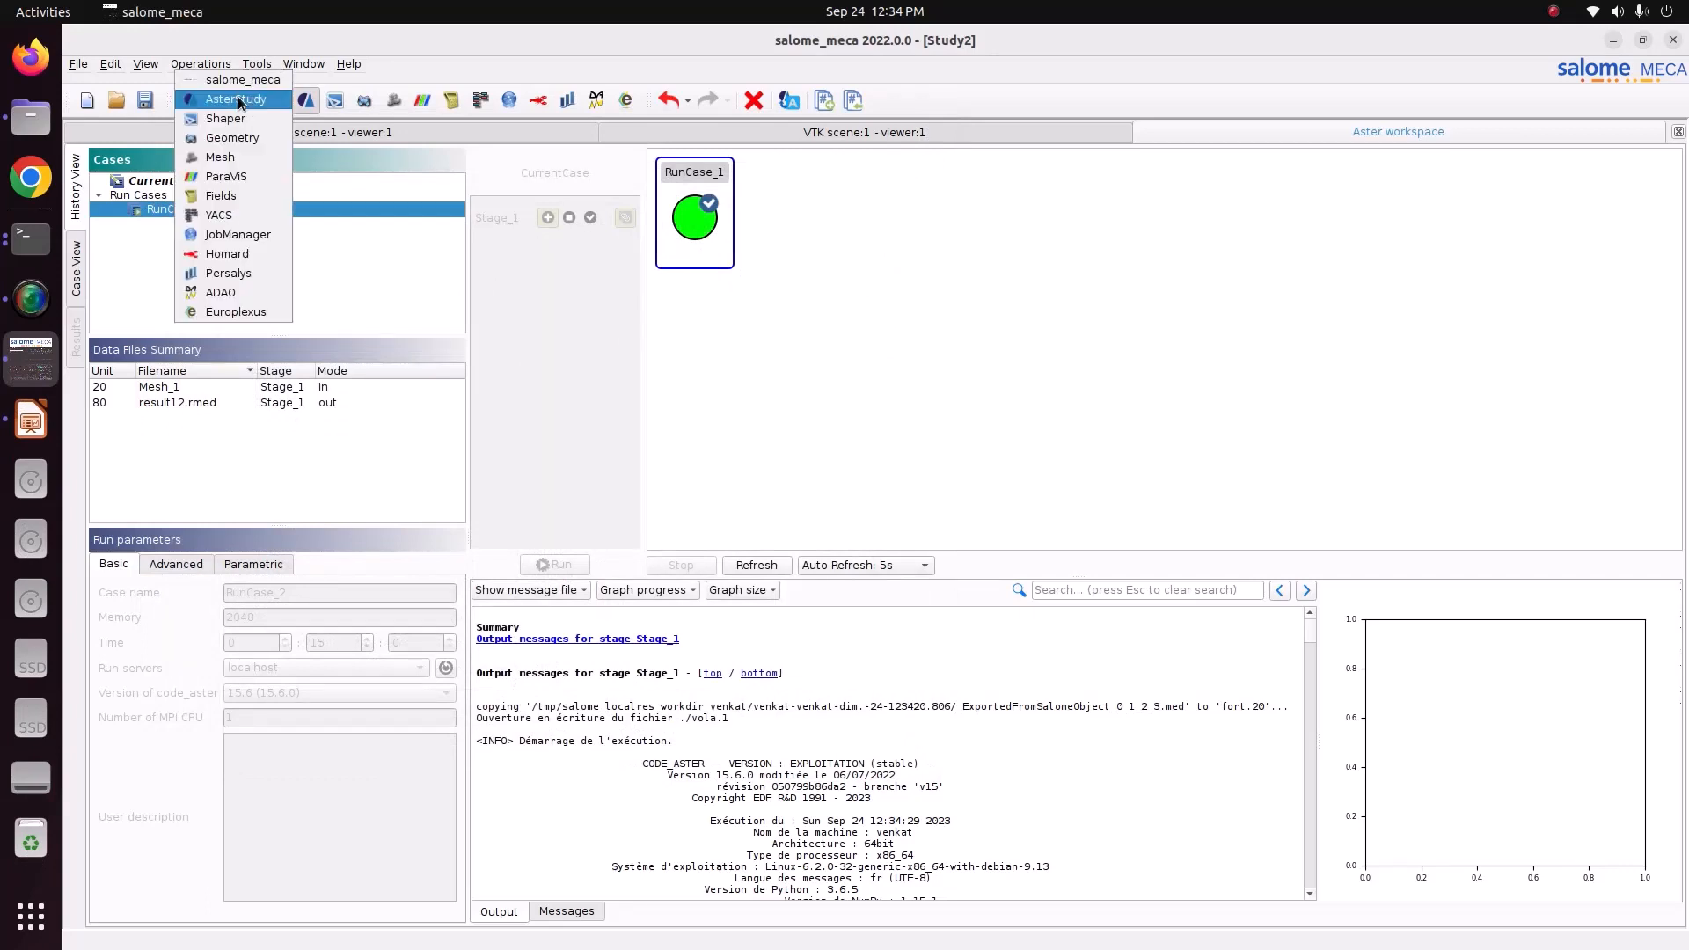
pyautogui.click(239, 179)
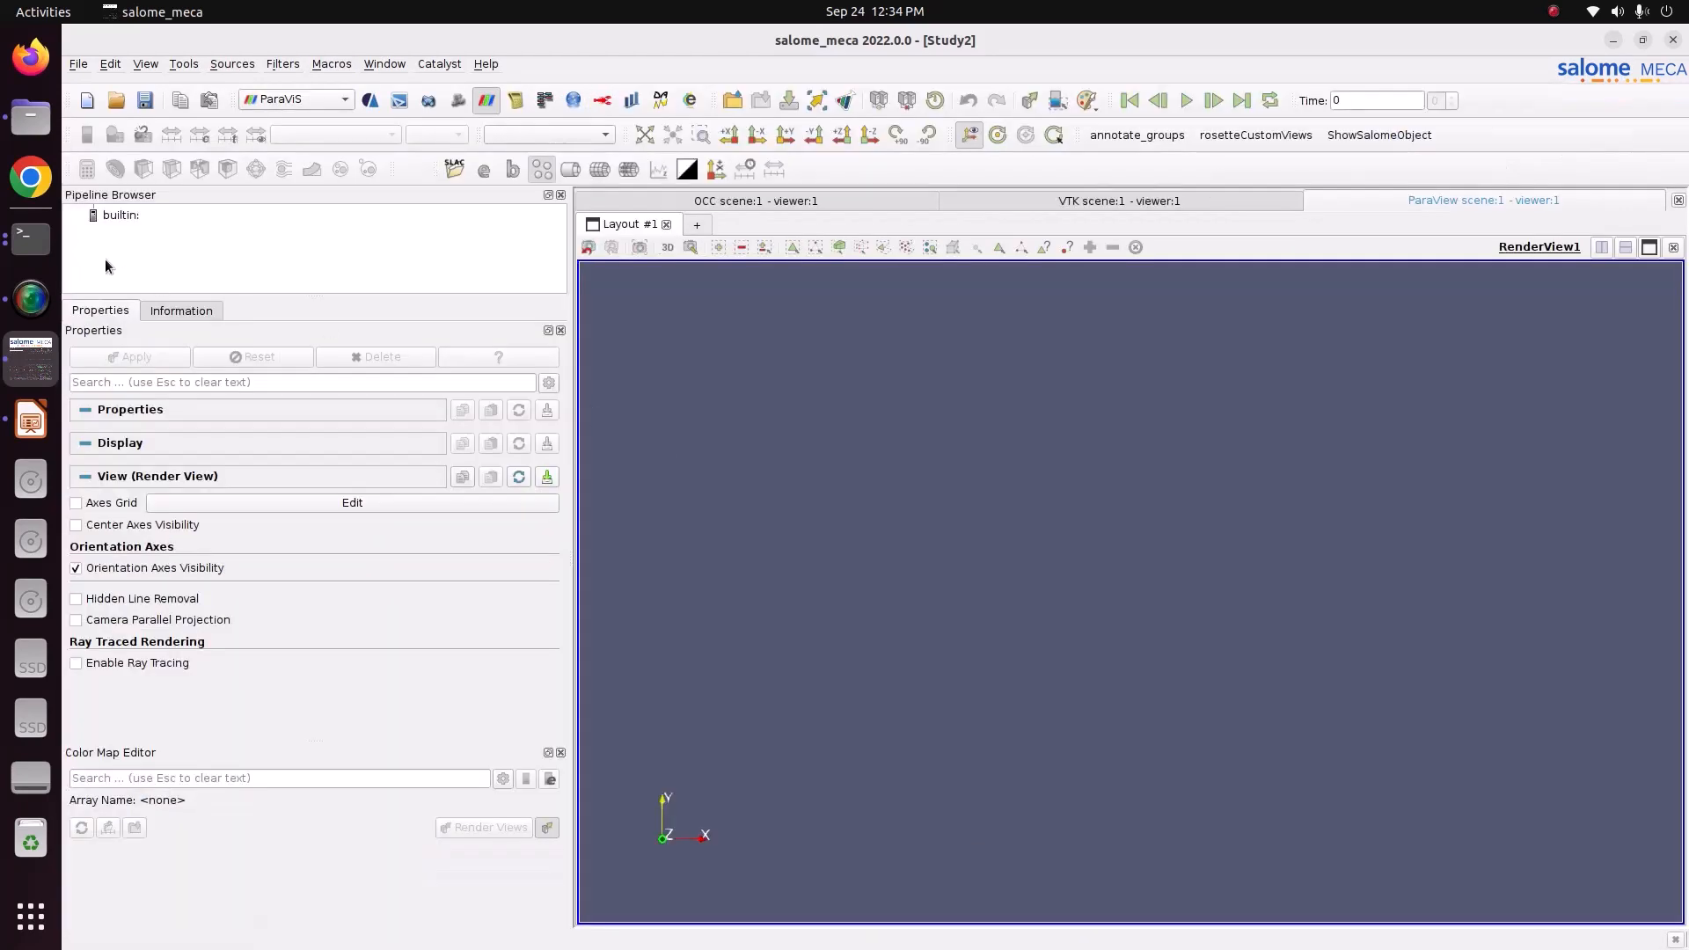
pyautogui.click(120, 220)
pyautogui.rightClick(120, 221)
pyautogui.click(149, 230)
# Step: Load result12.rmed from Pictures/CODE_ASTER/10_Thermal_analysis_2D with the FLUX_NOEU and TEMP fields enabled
pyautogui.click(820, 345)
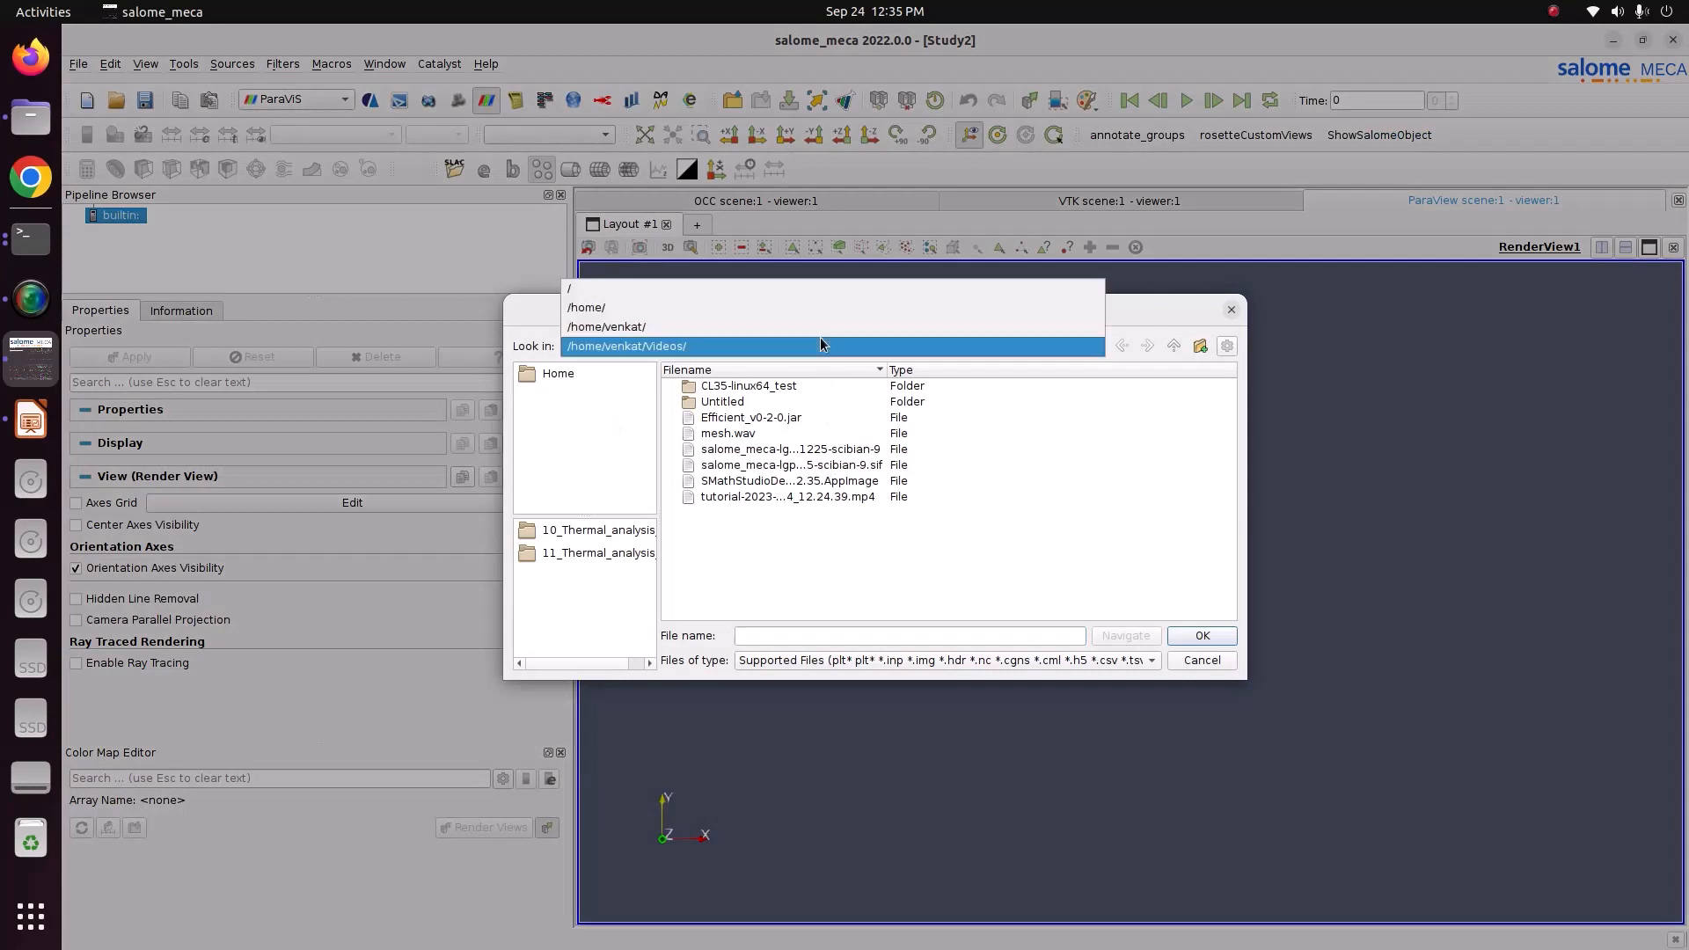
pyautogui.click(812, 329)
pyautogui.doubleClick(754, 544)
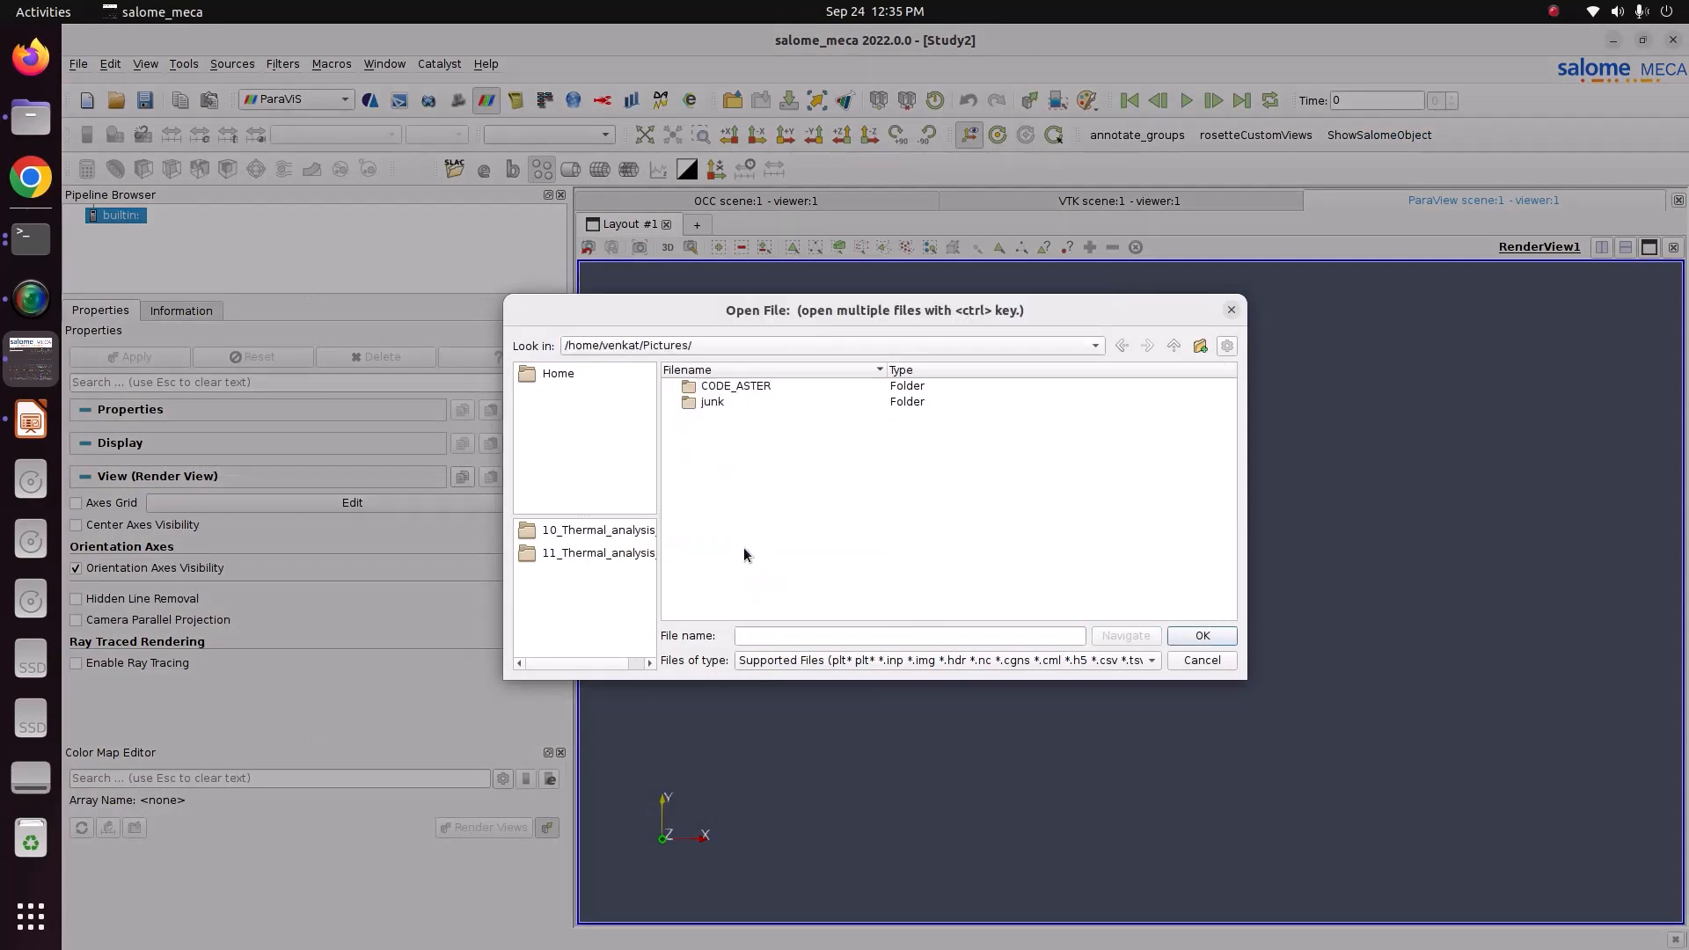
pyautogui.doubleClick(724, 388)
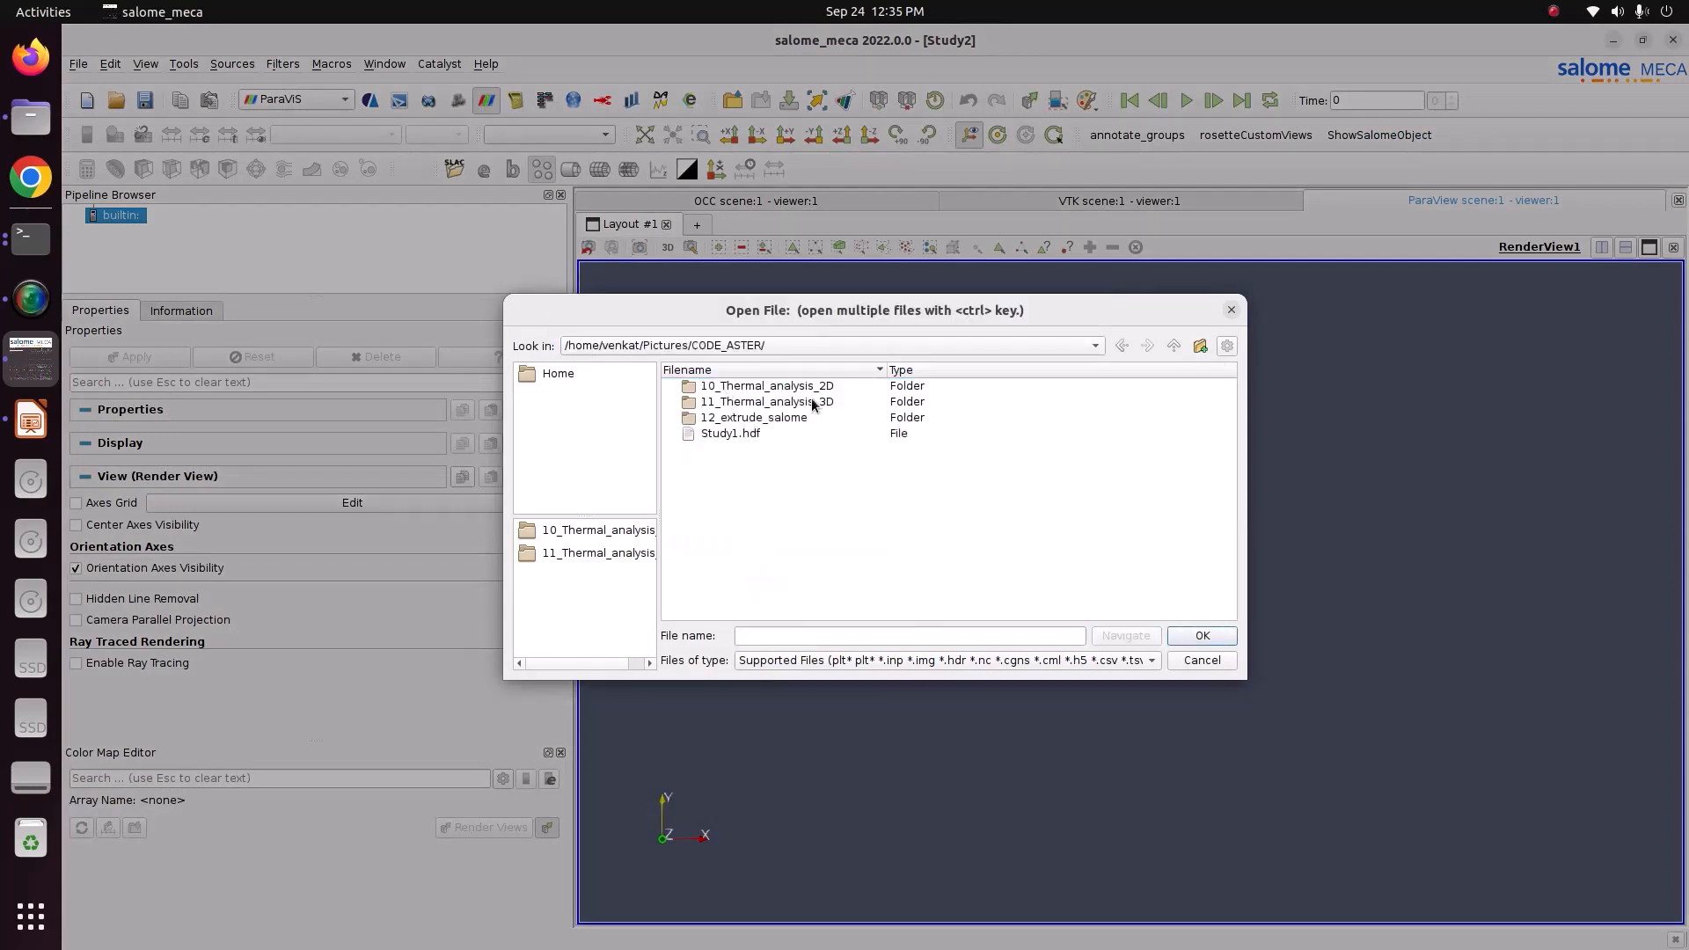
pyautogui.doubleClick(805, 387)
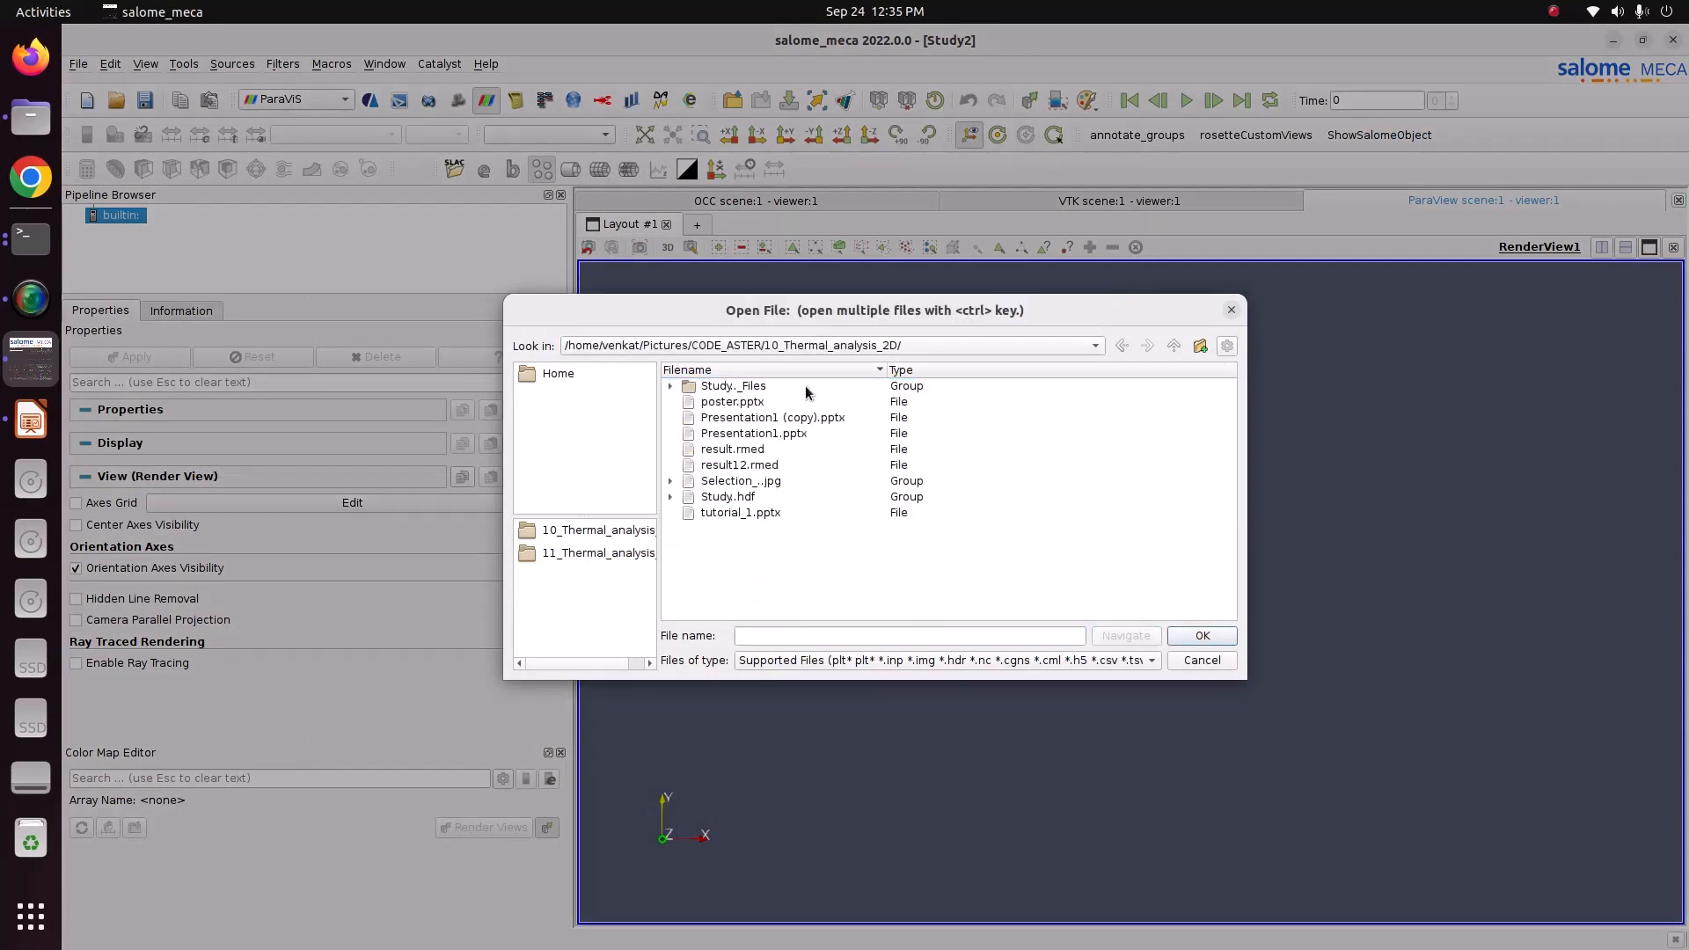
pyautogui.click(717, 466)
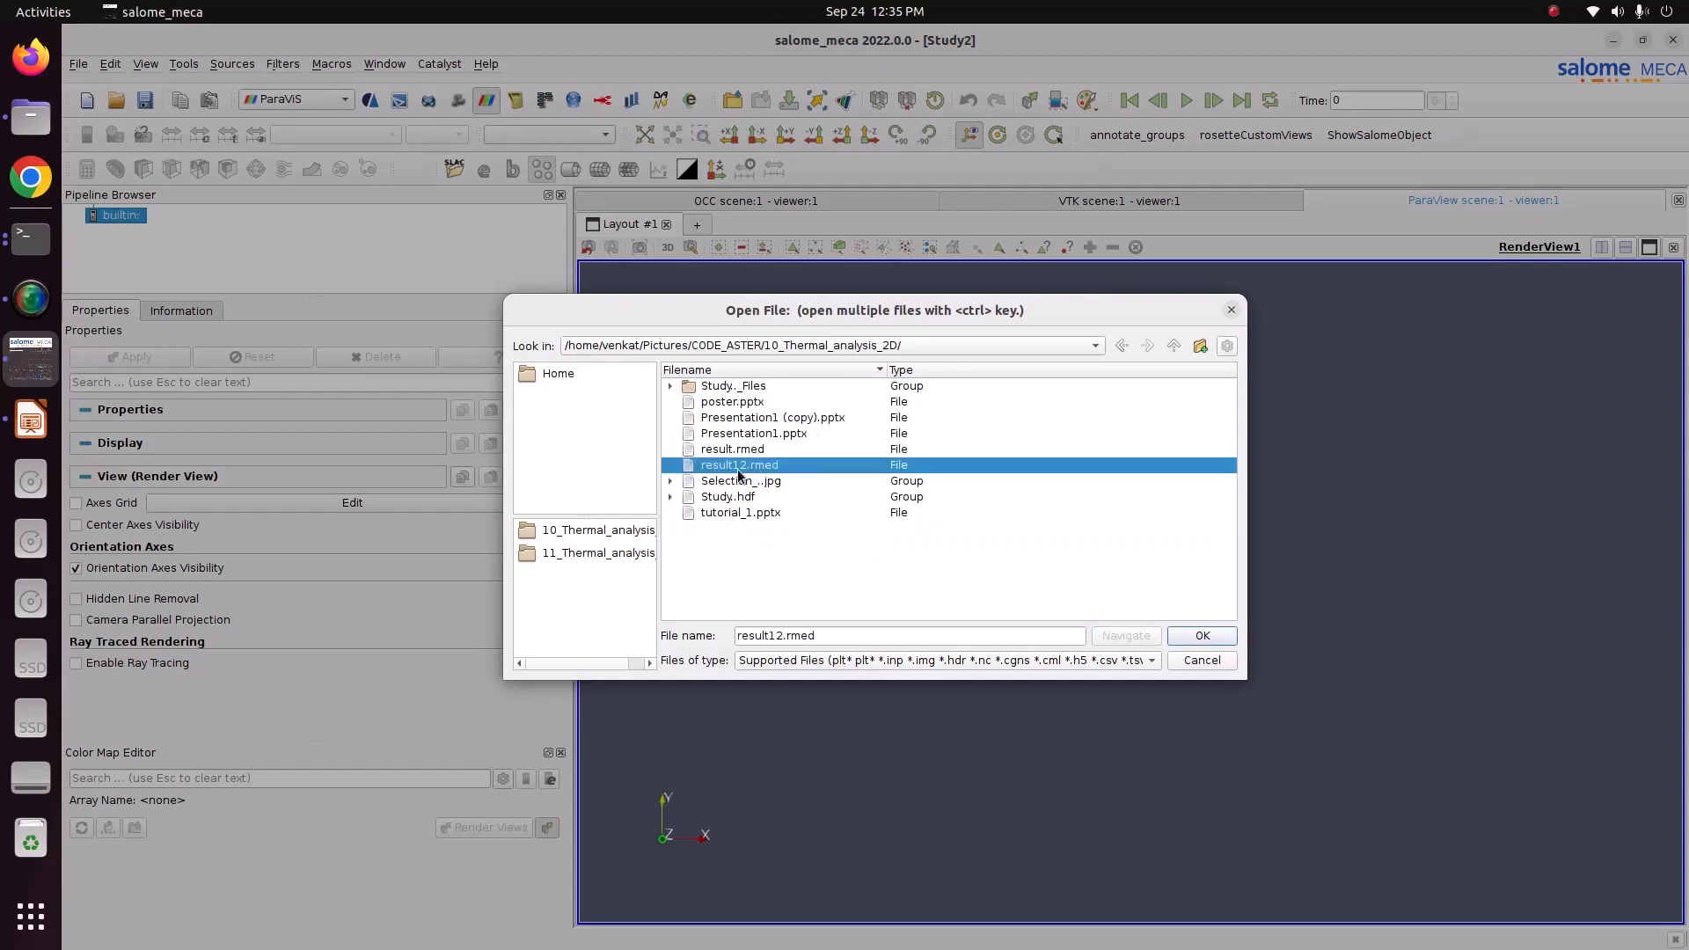
pyautogui.click(1228, 635)
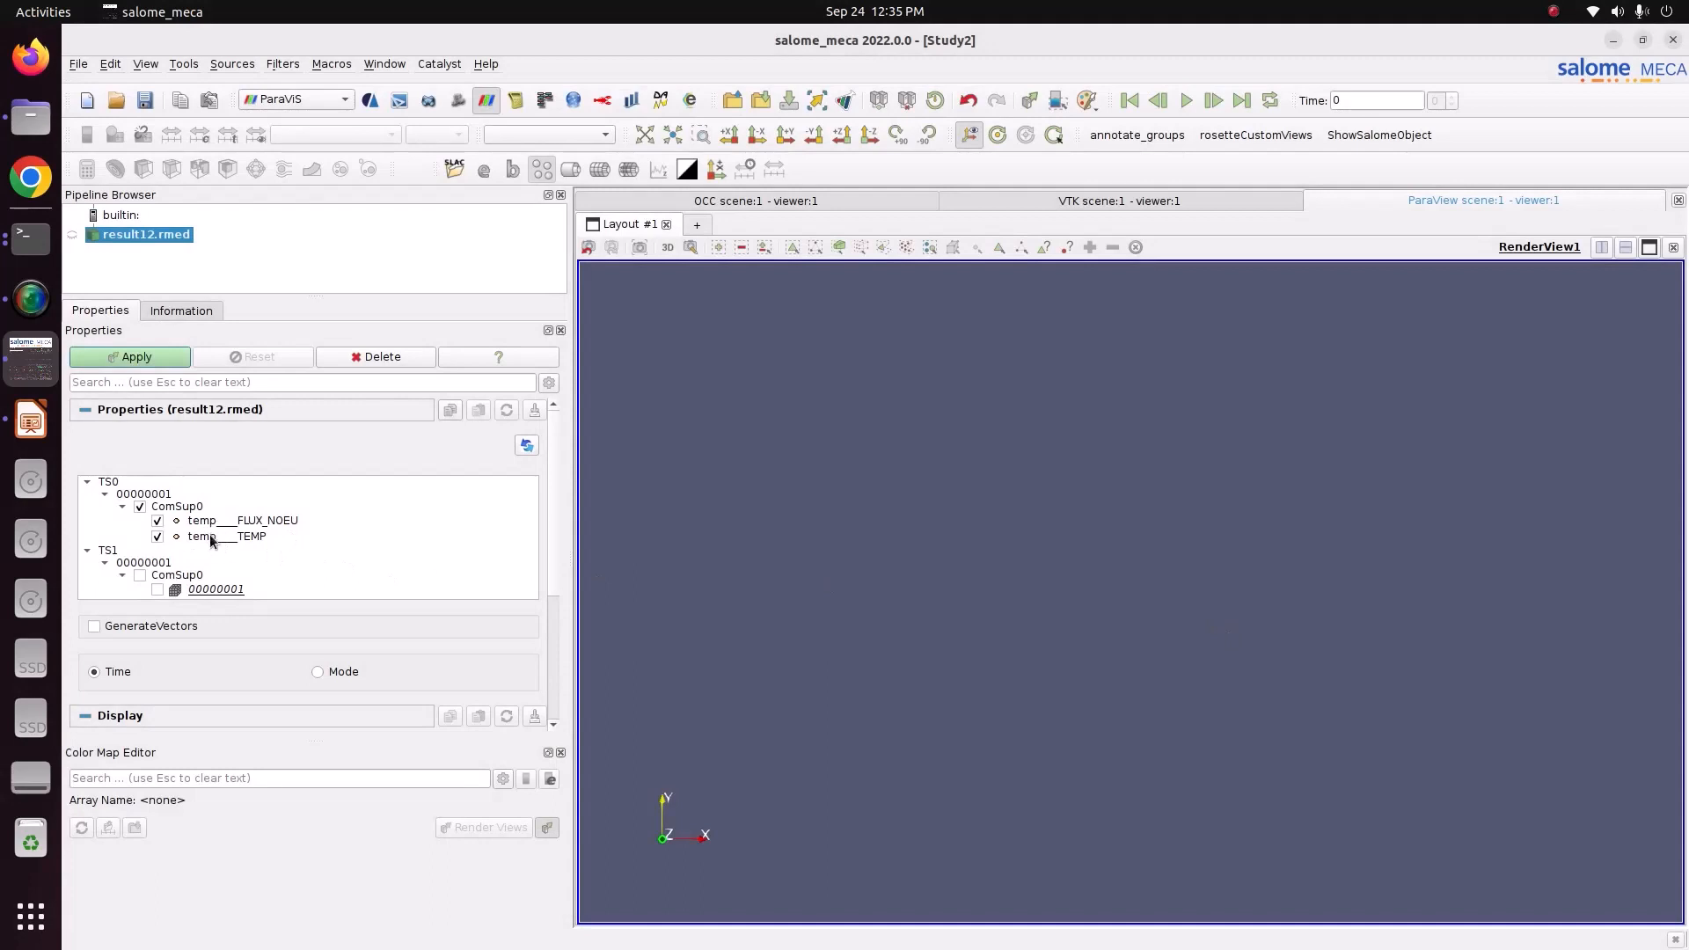
pyautogui.click(148, 357)
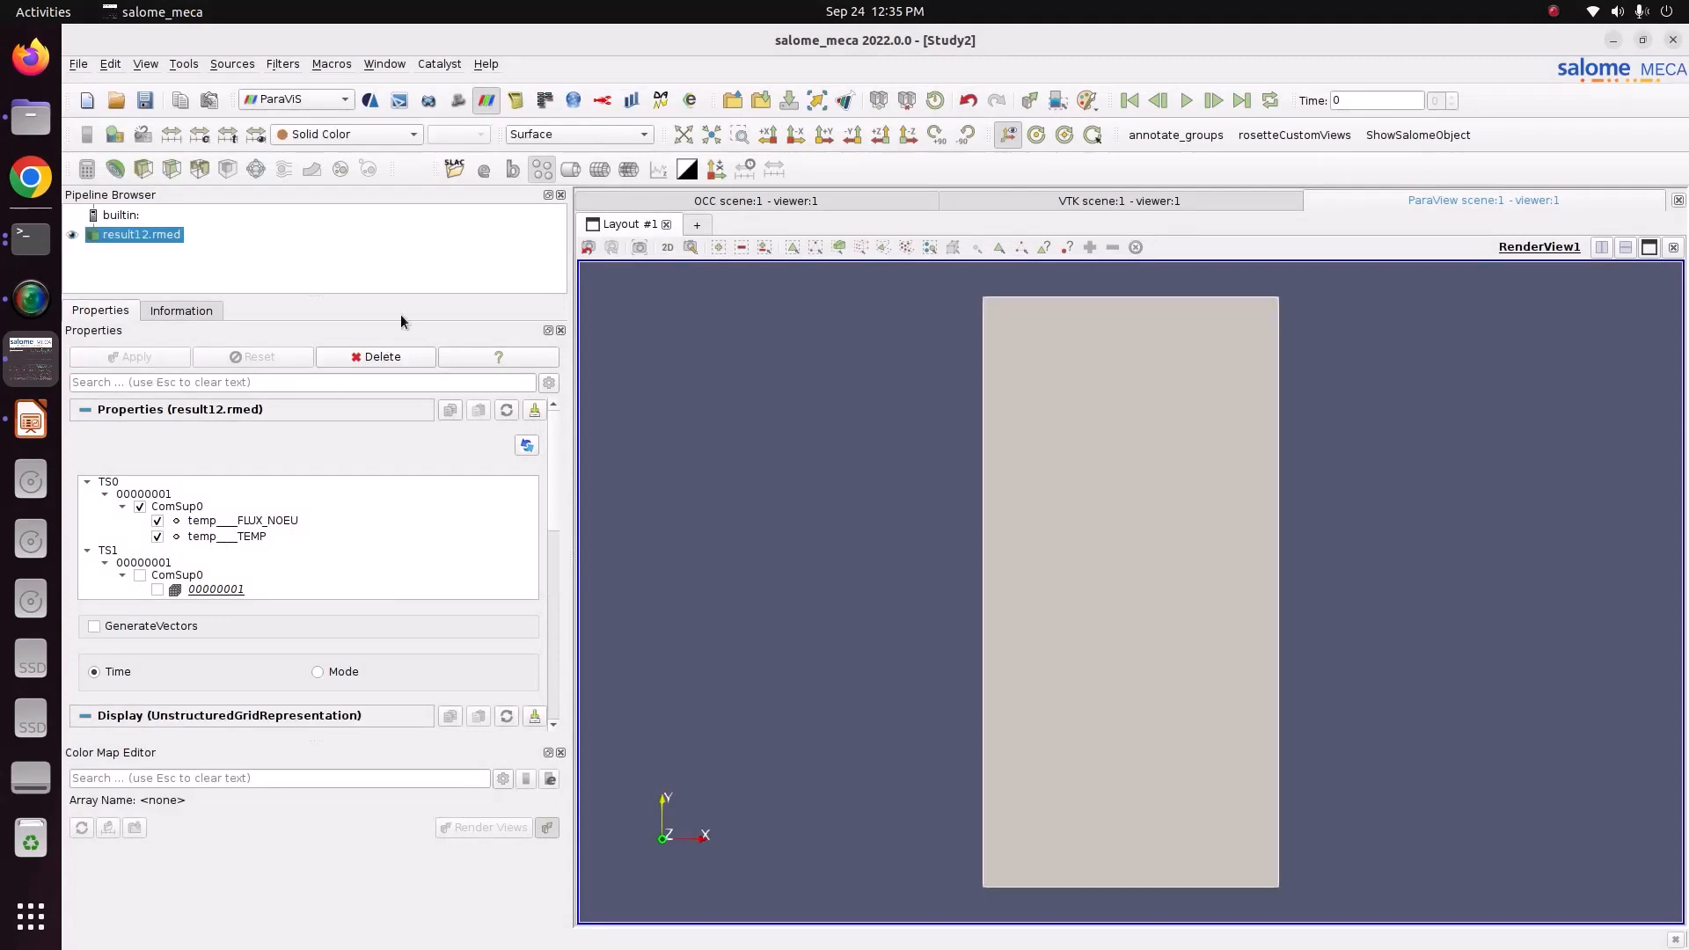
# Step: Color the plate by temp____TEMP and place its color legend beside the plate's upper left
pyautogui.click(360, 132)
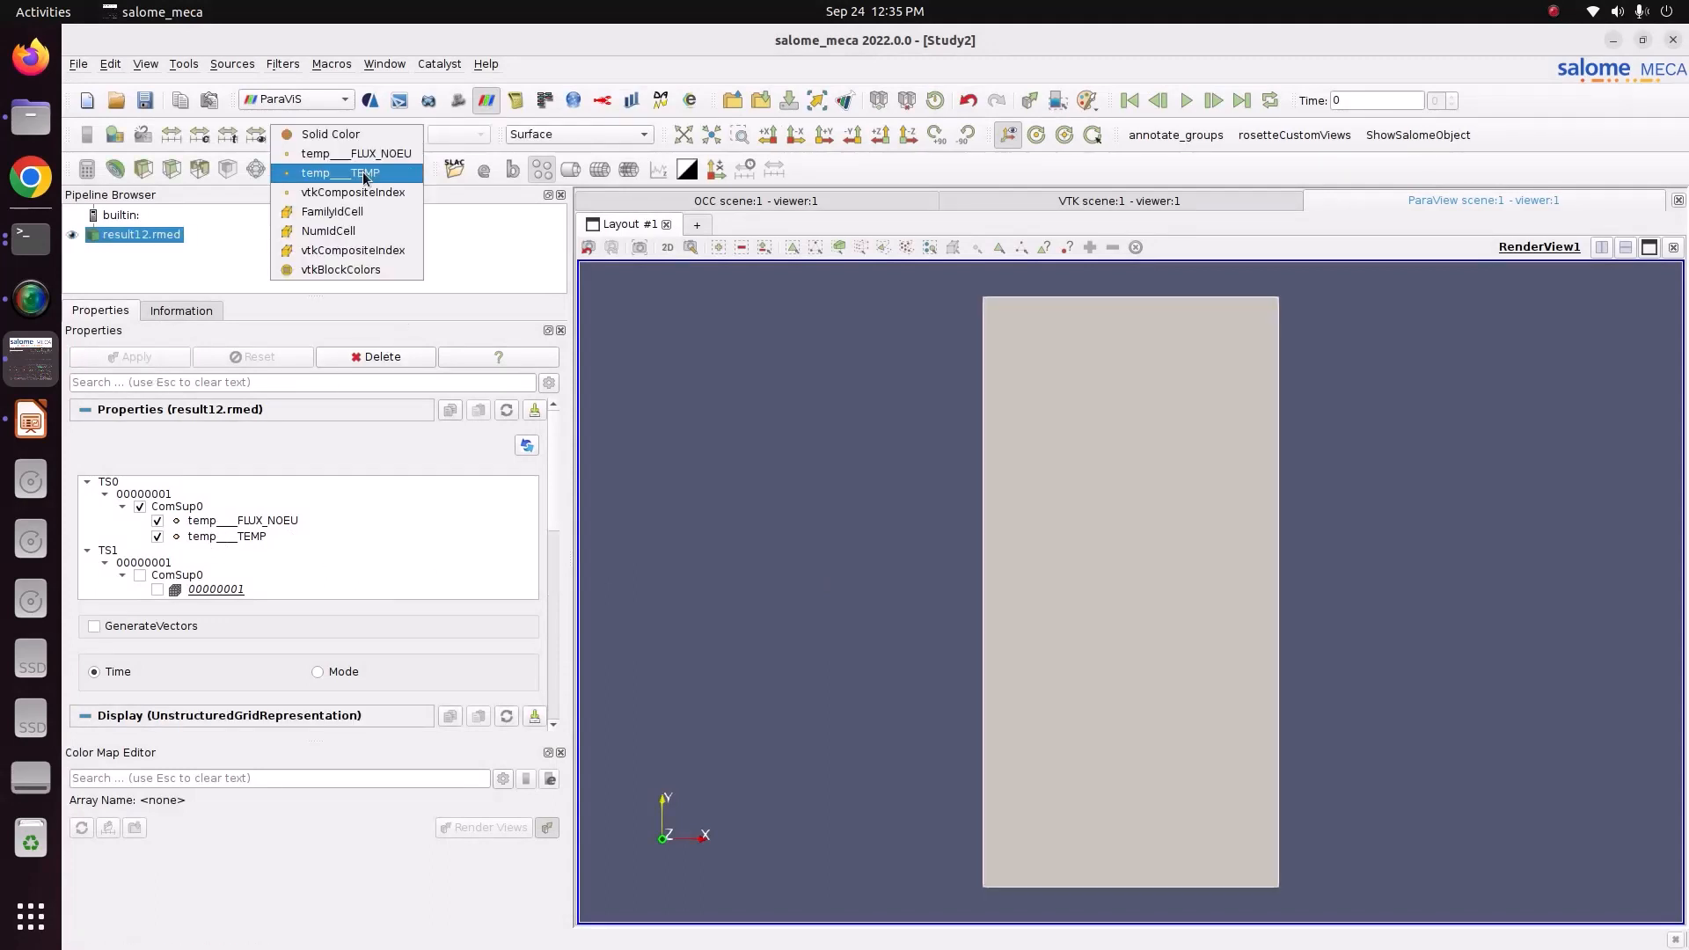
pyautogui.click(362, 171)
pyautogui.moveTo(1636, 763); pyautogui.dragTo(638, 344)
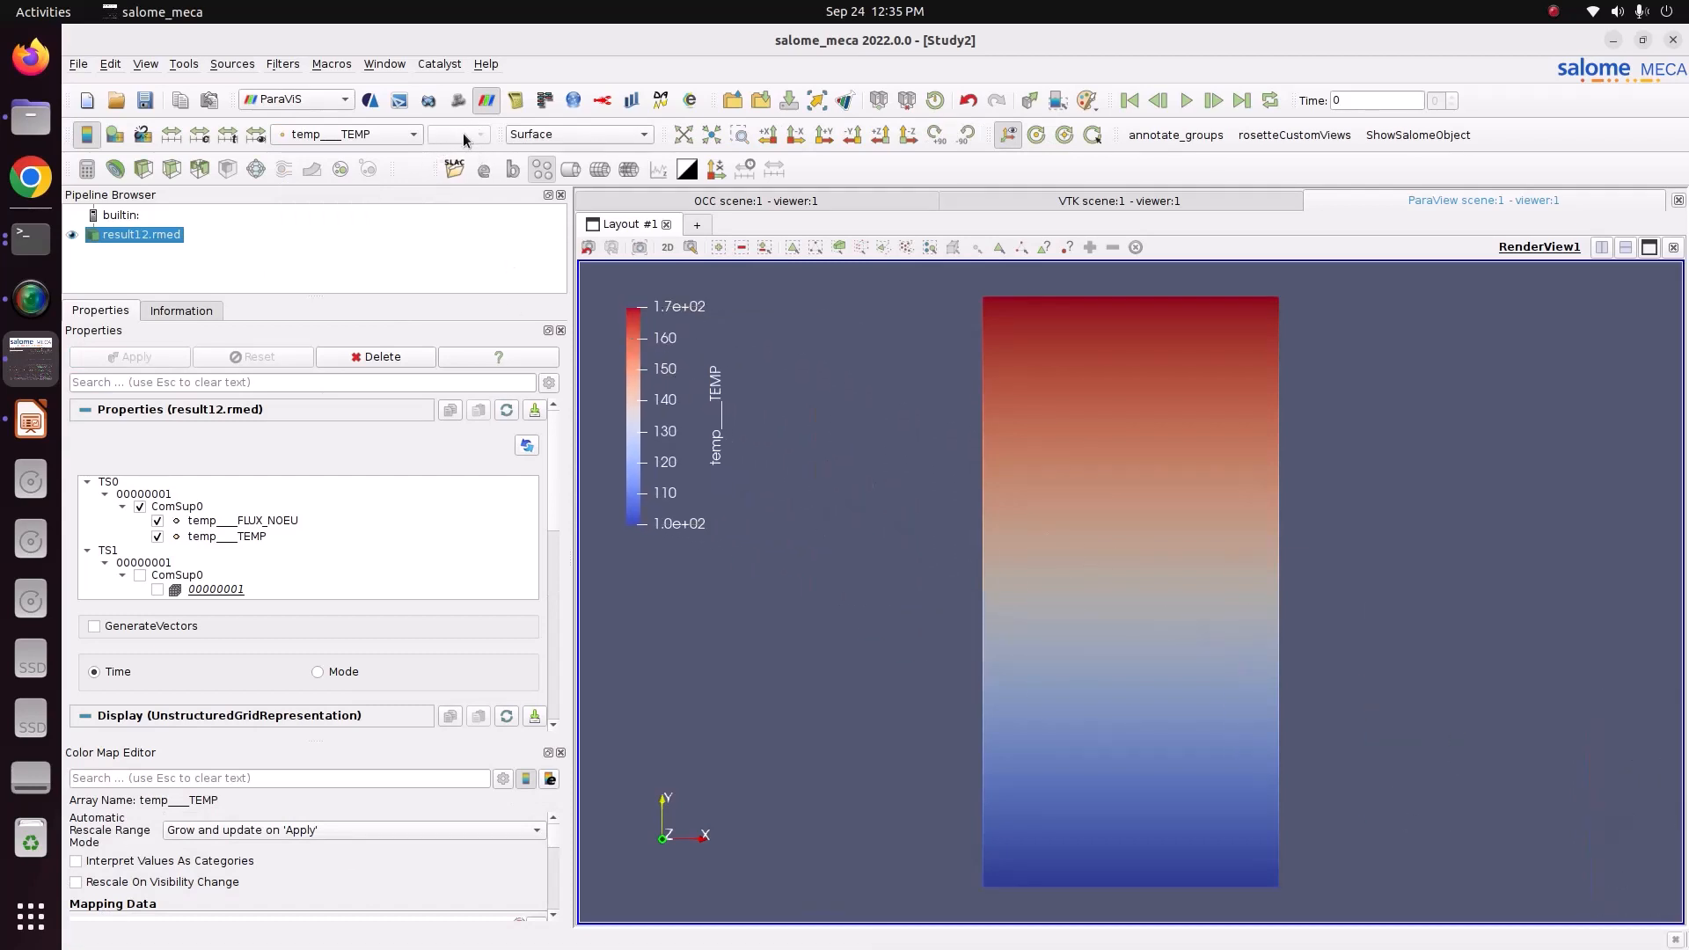
# Step: Apply a blue-to-red rainbow color preset to the temp____TEMP color map
pyautogui.scroll(5, 557, 854)
pyautogui.click(542, 840)
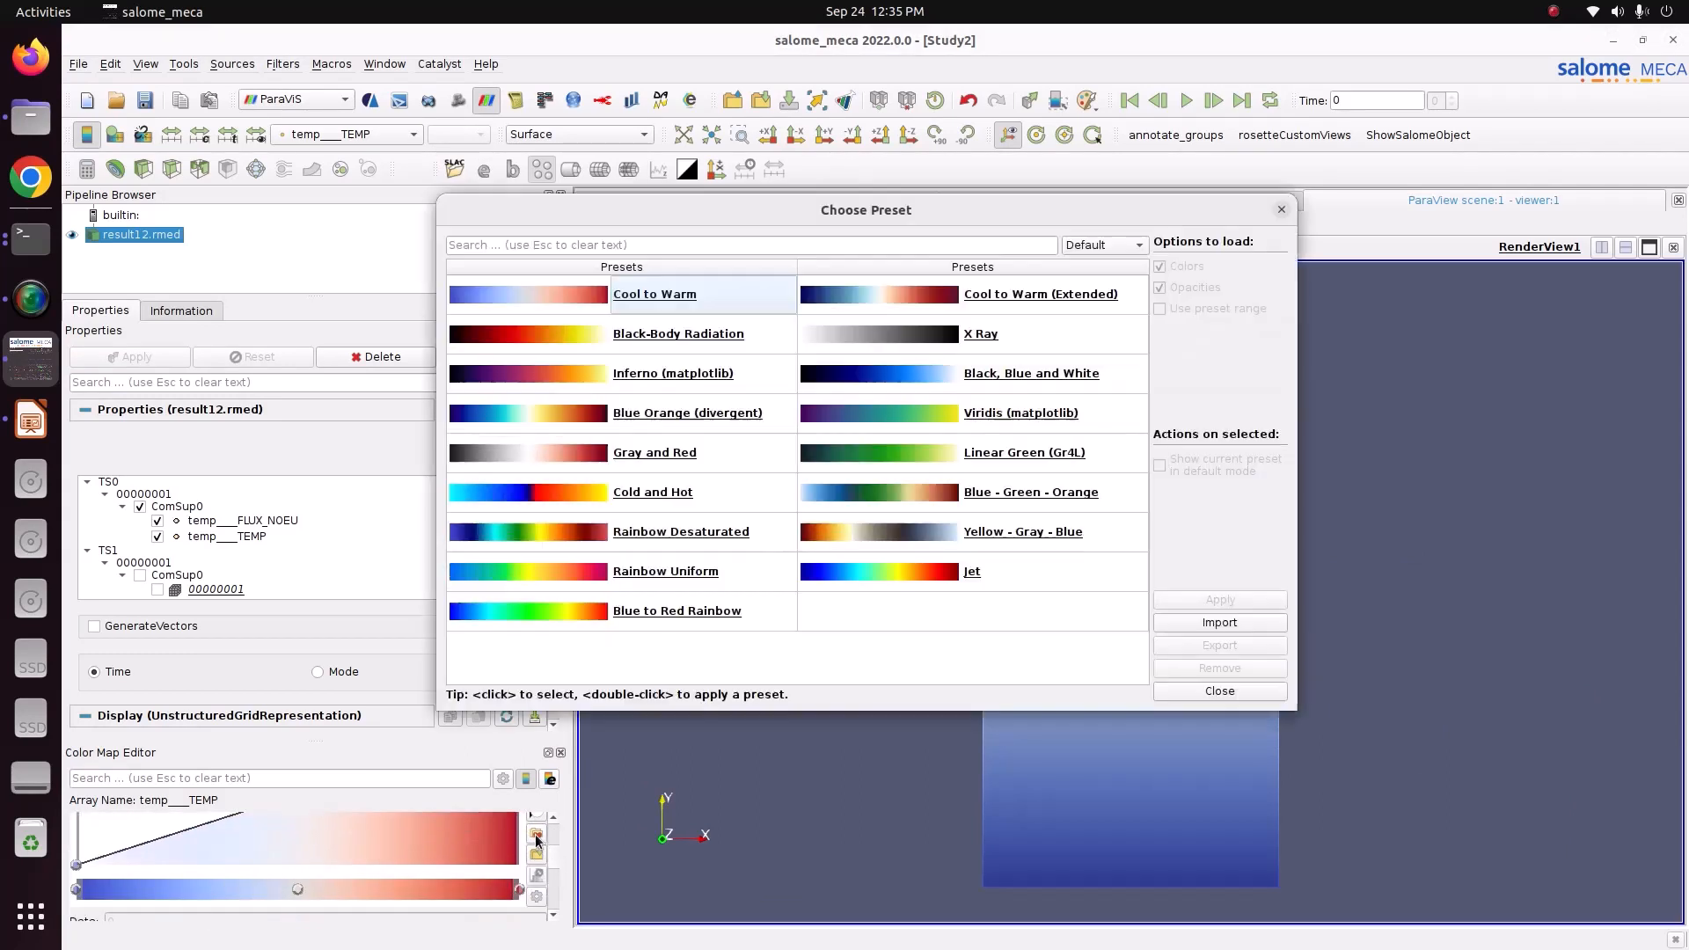
pyautogui.click(1119, 246)
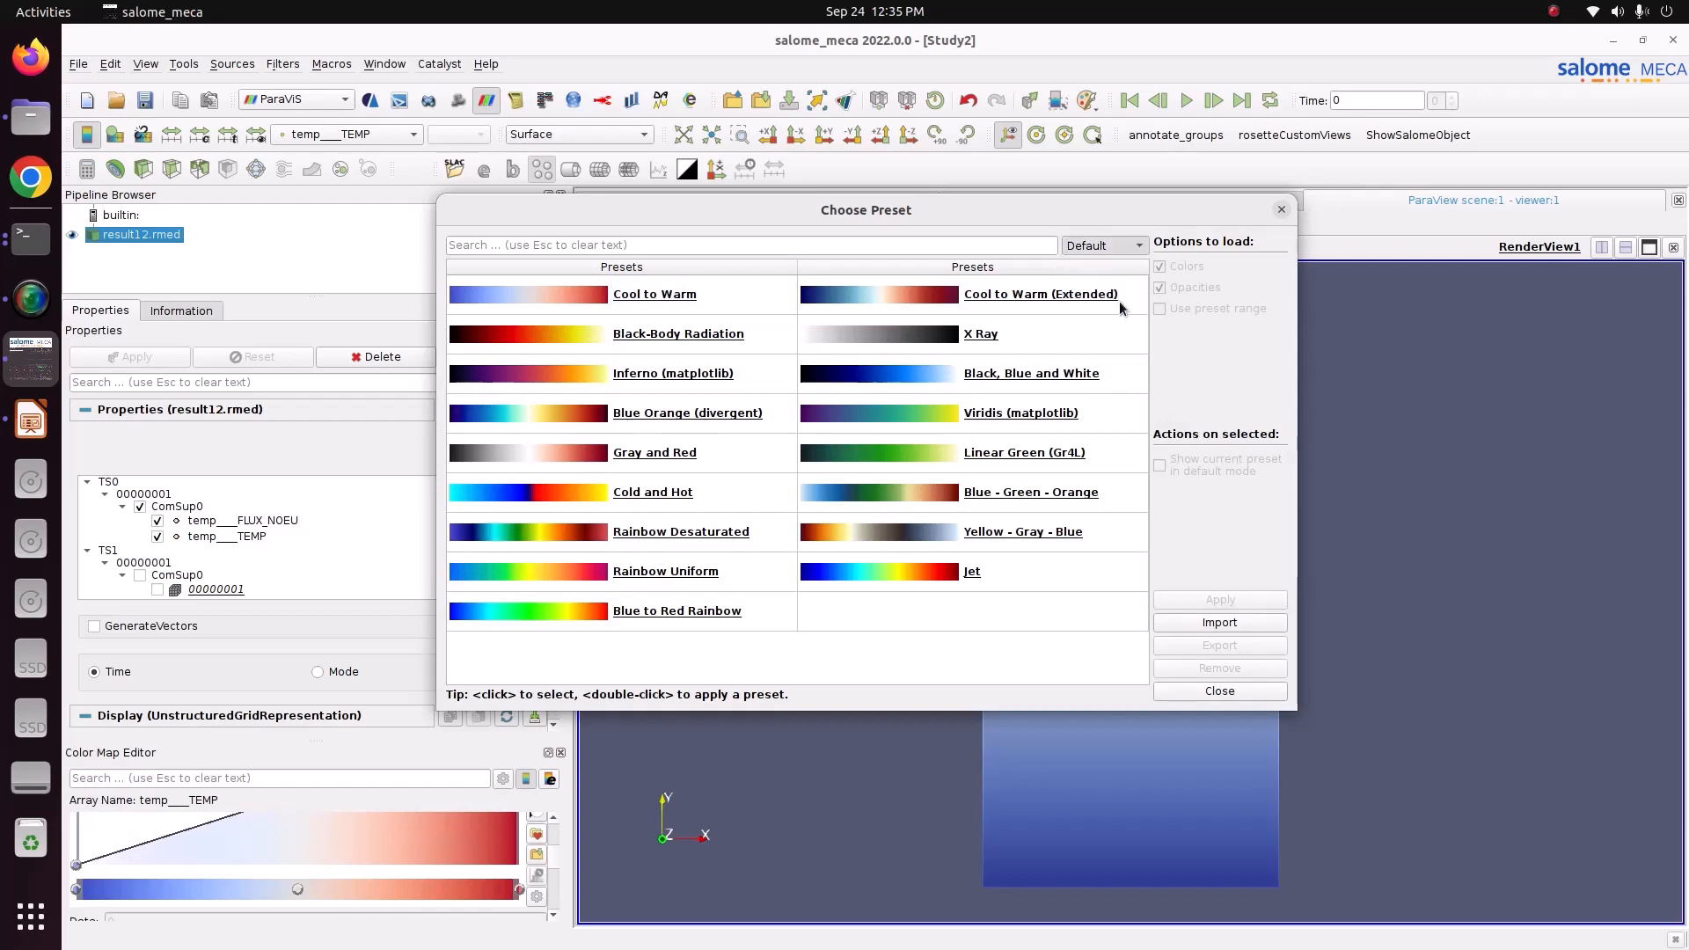
pyautogui.click(1092, 304)
pyautogui.click(1088, 335)
pyautogui.click(1232, 607)
pyautogui.click(1221, 692)
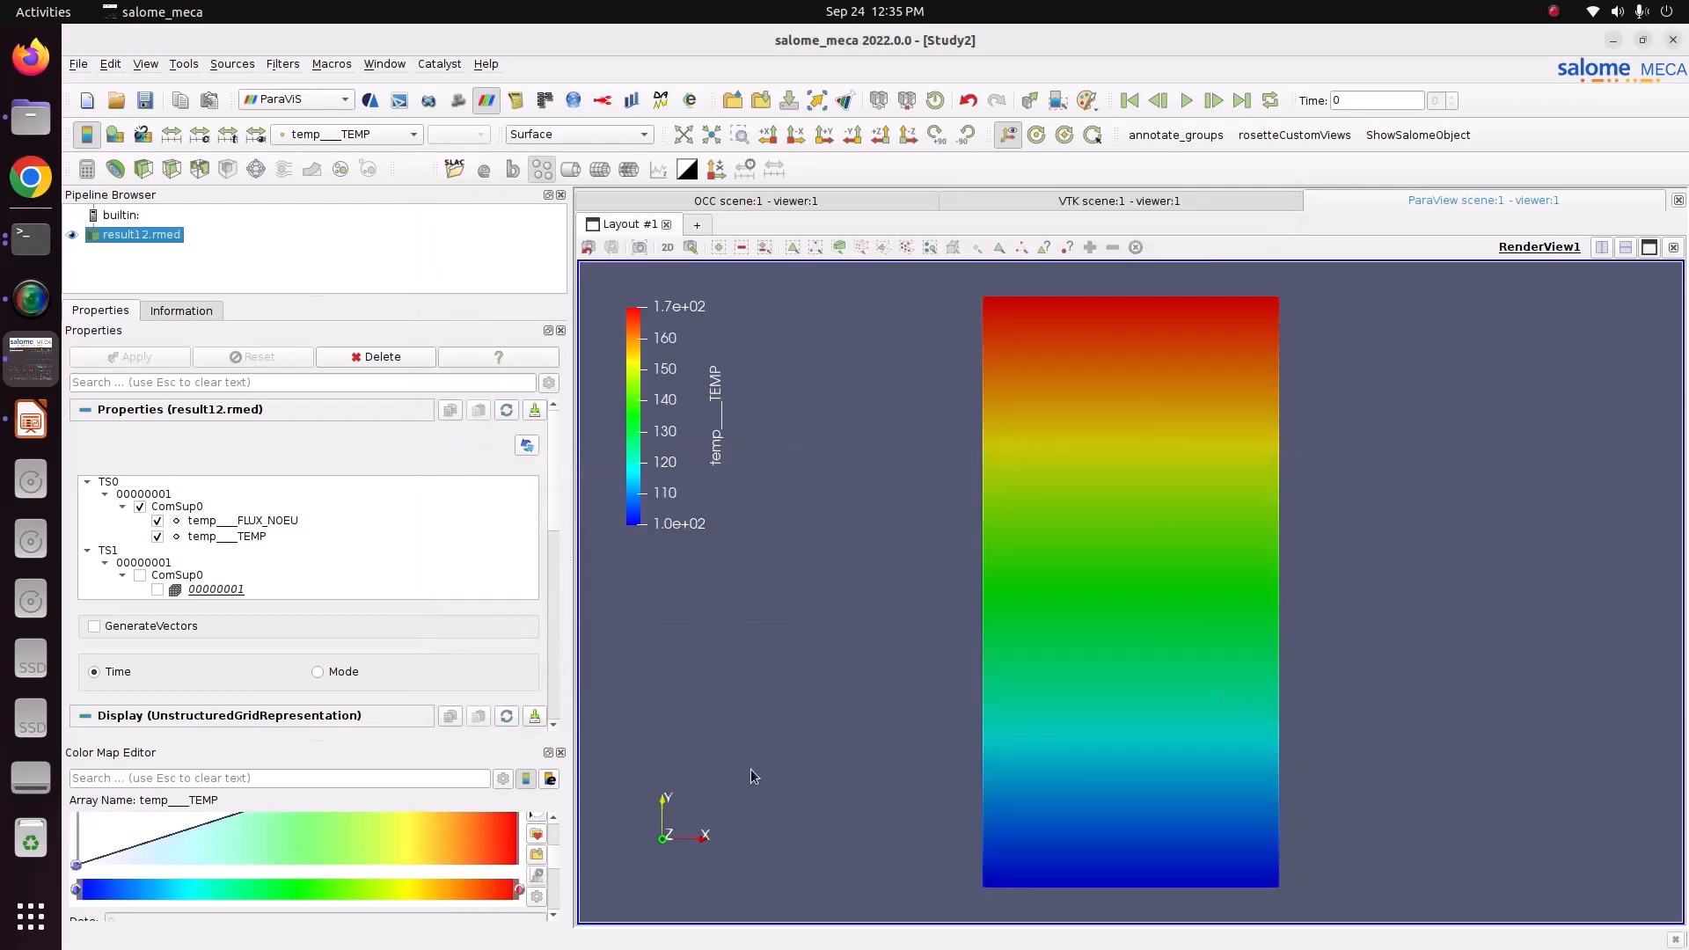
# Step: Set the number of table values in the temperature color map's discretization to 12
pyautogui.scroll(-5, 554, 880)
pyautogui.scroll(-2, 554, 896)
pyautogui.doubleClick(436, 885)
pyautogui.write('12')
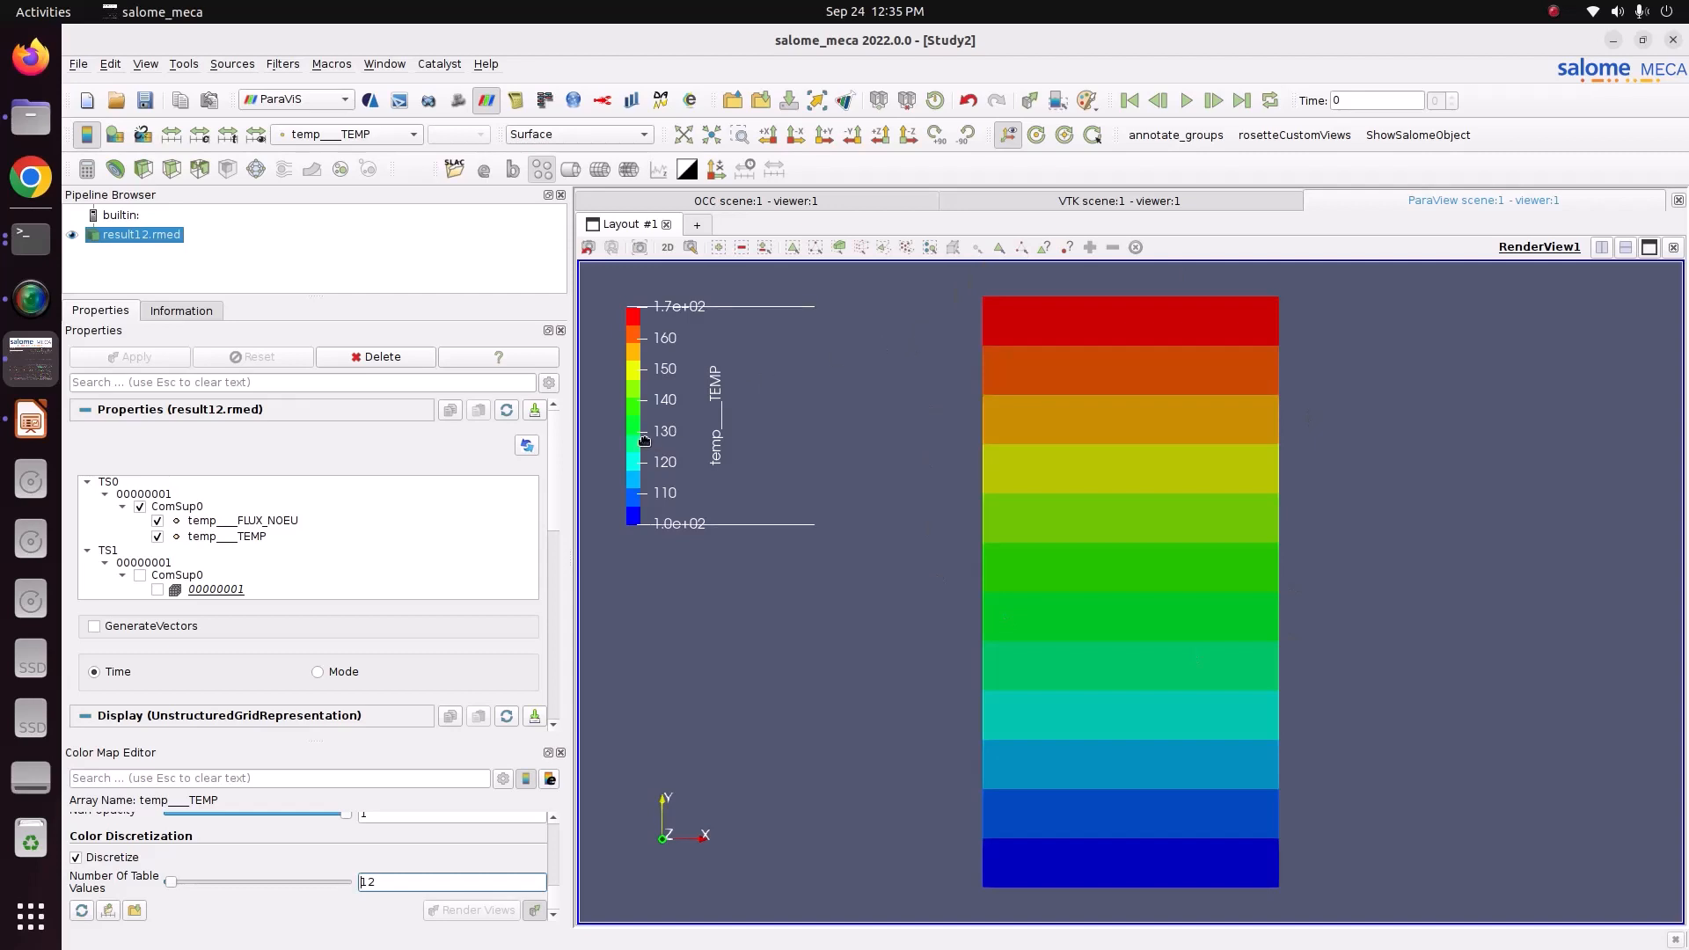
# Step: Color the plate by temp____FLUX_NOEU and view its FLUX and FLUY components
pyautogui.click(392, 139)
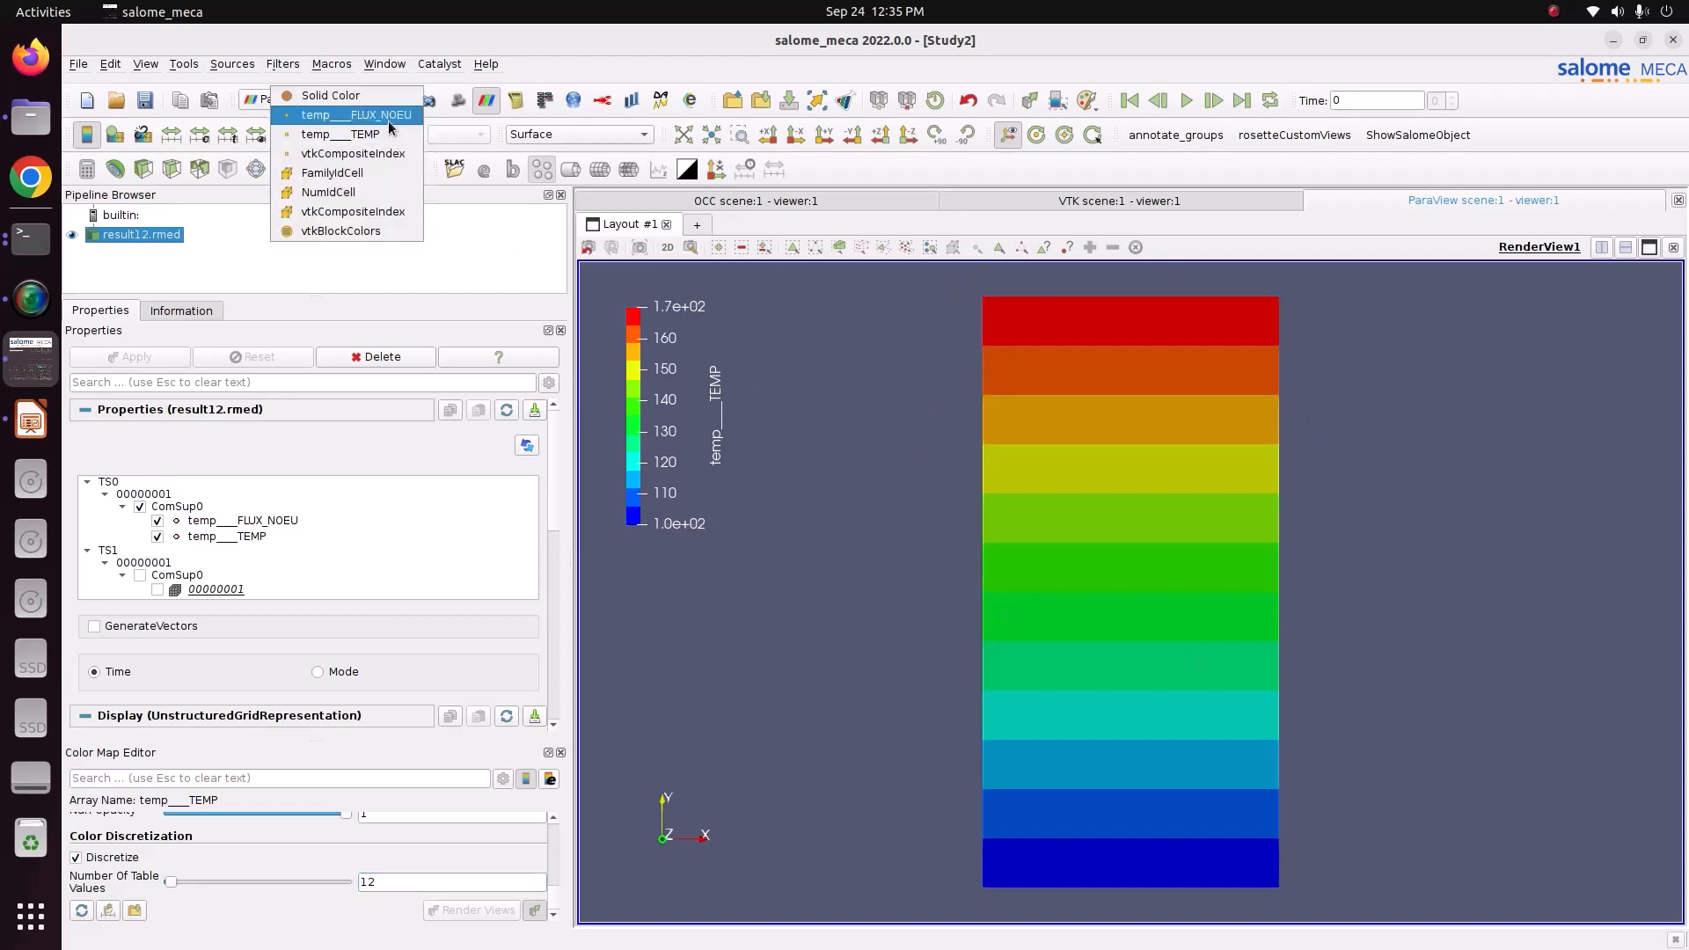
pyautogui.click(390, 118)
pyautogui.click(452, 136)
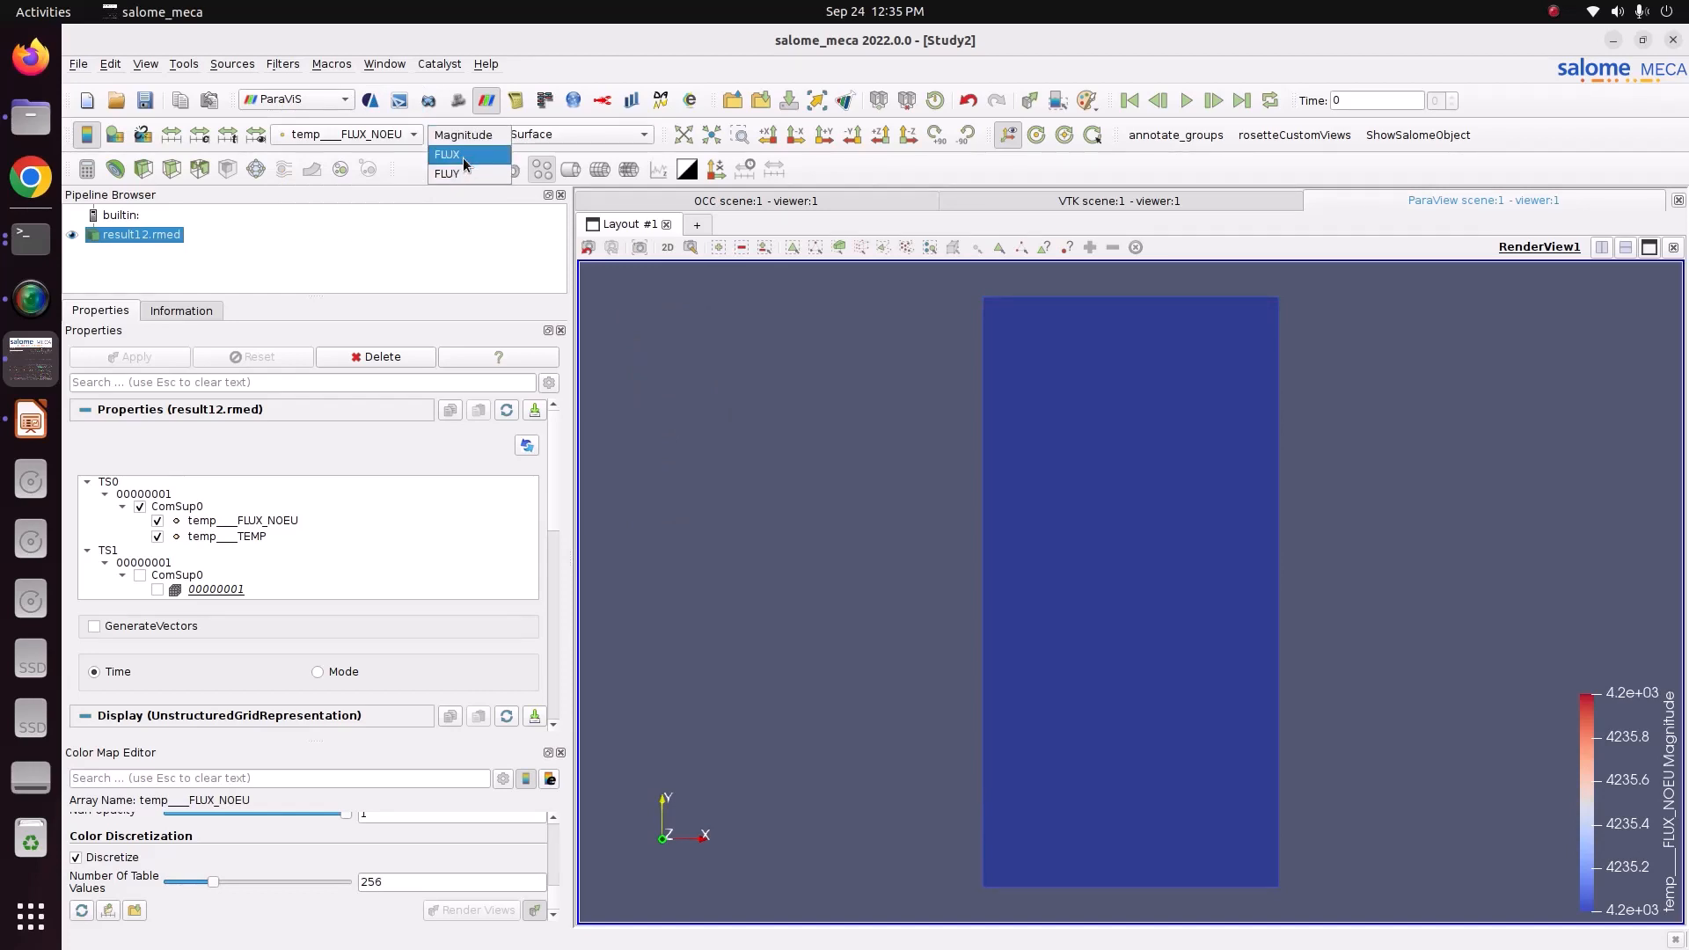
pyautogui.click(463, 157)
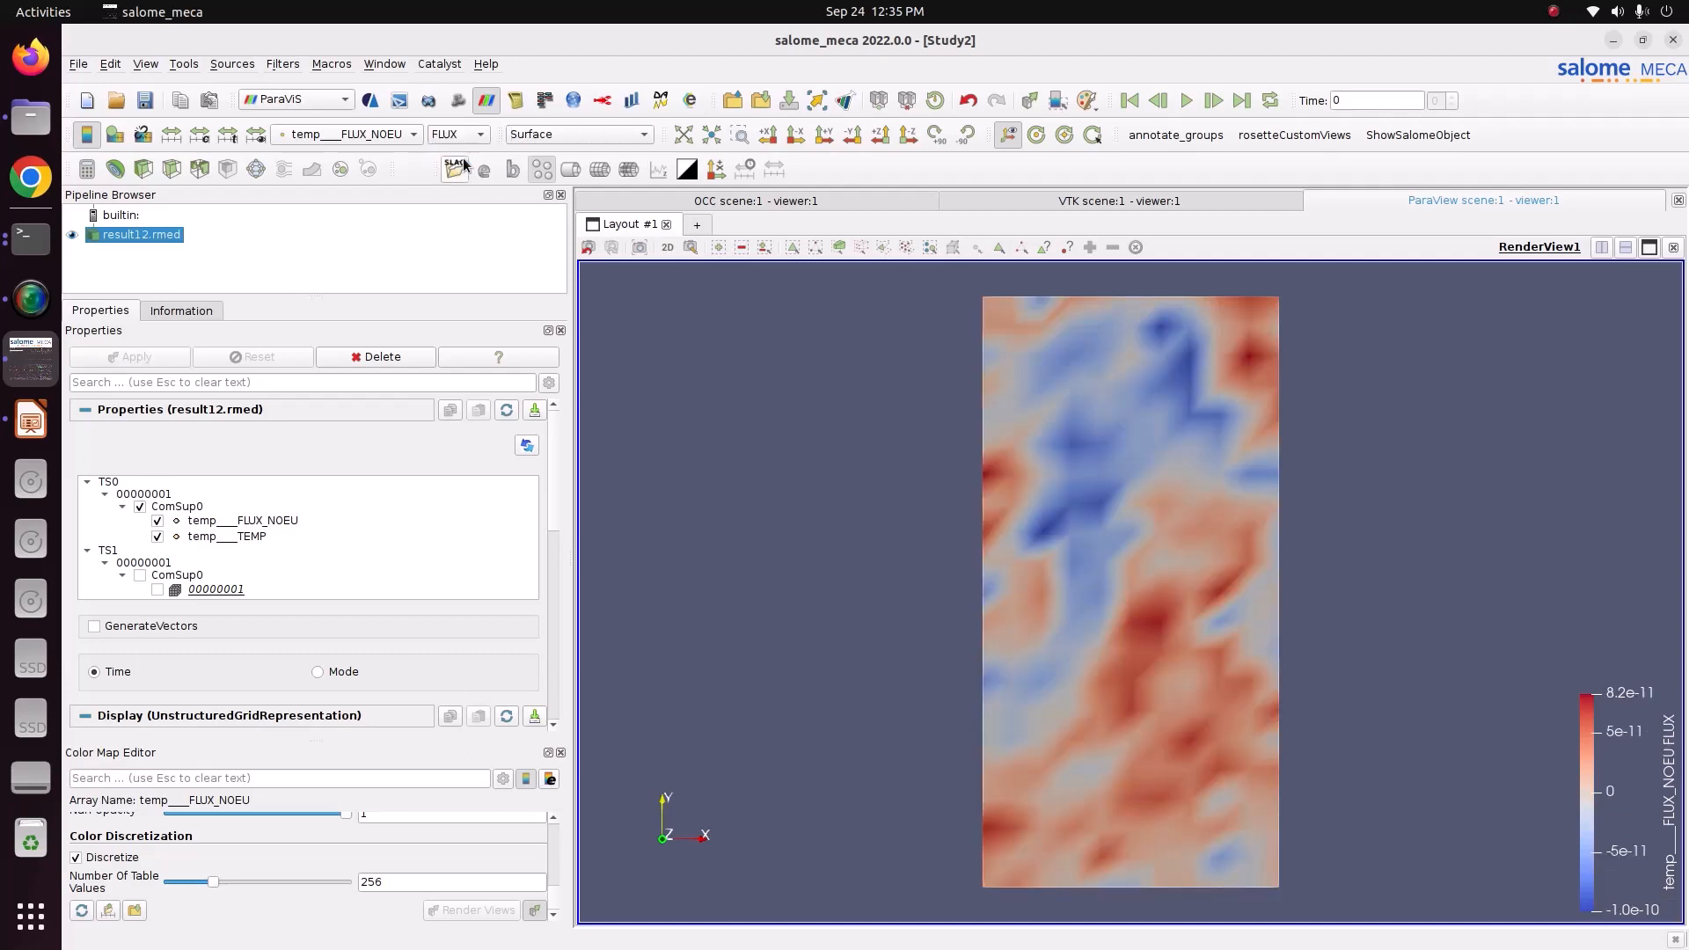
pyautogui.click(466, 136)
pyautogui.click(467, 147)
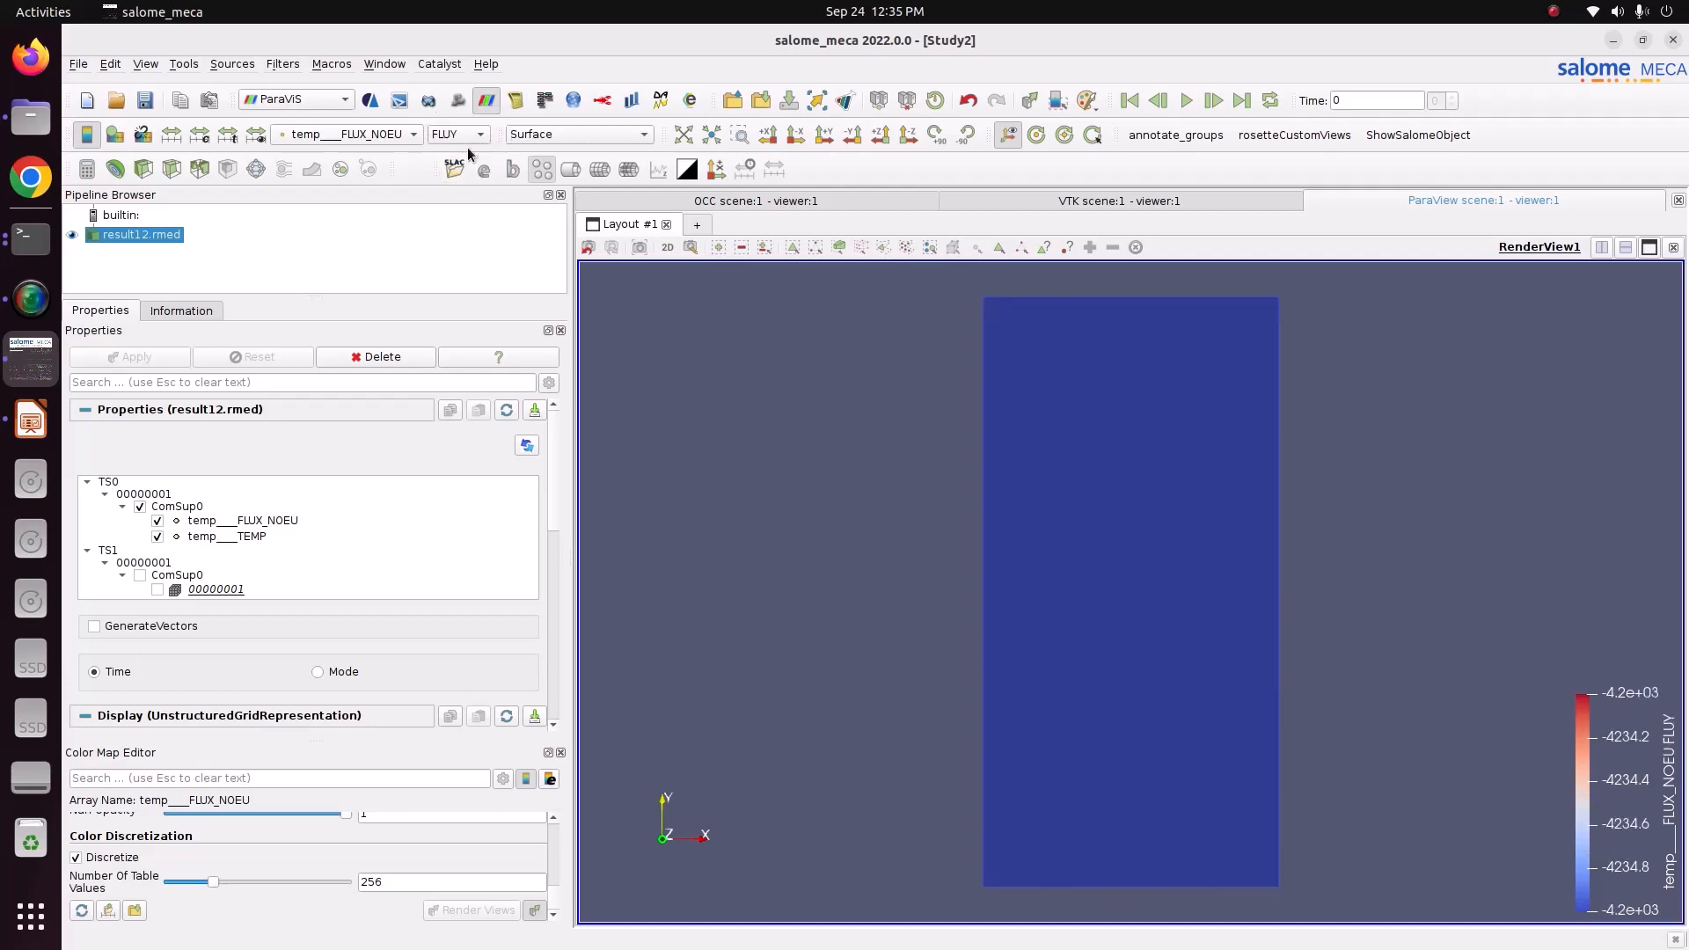
# Step: Review the FLUX component again, return the heat flux to Magnitude, and move its legend beside the plate's upper left
pyautogui.click(468, 136)
pyautogui.click(479, 116)
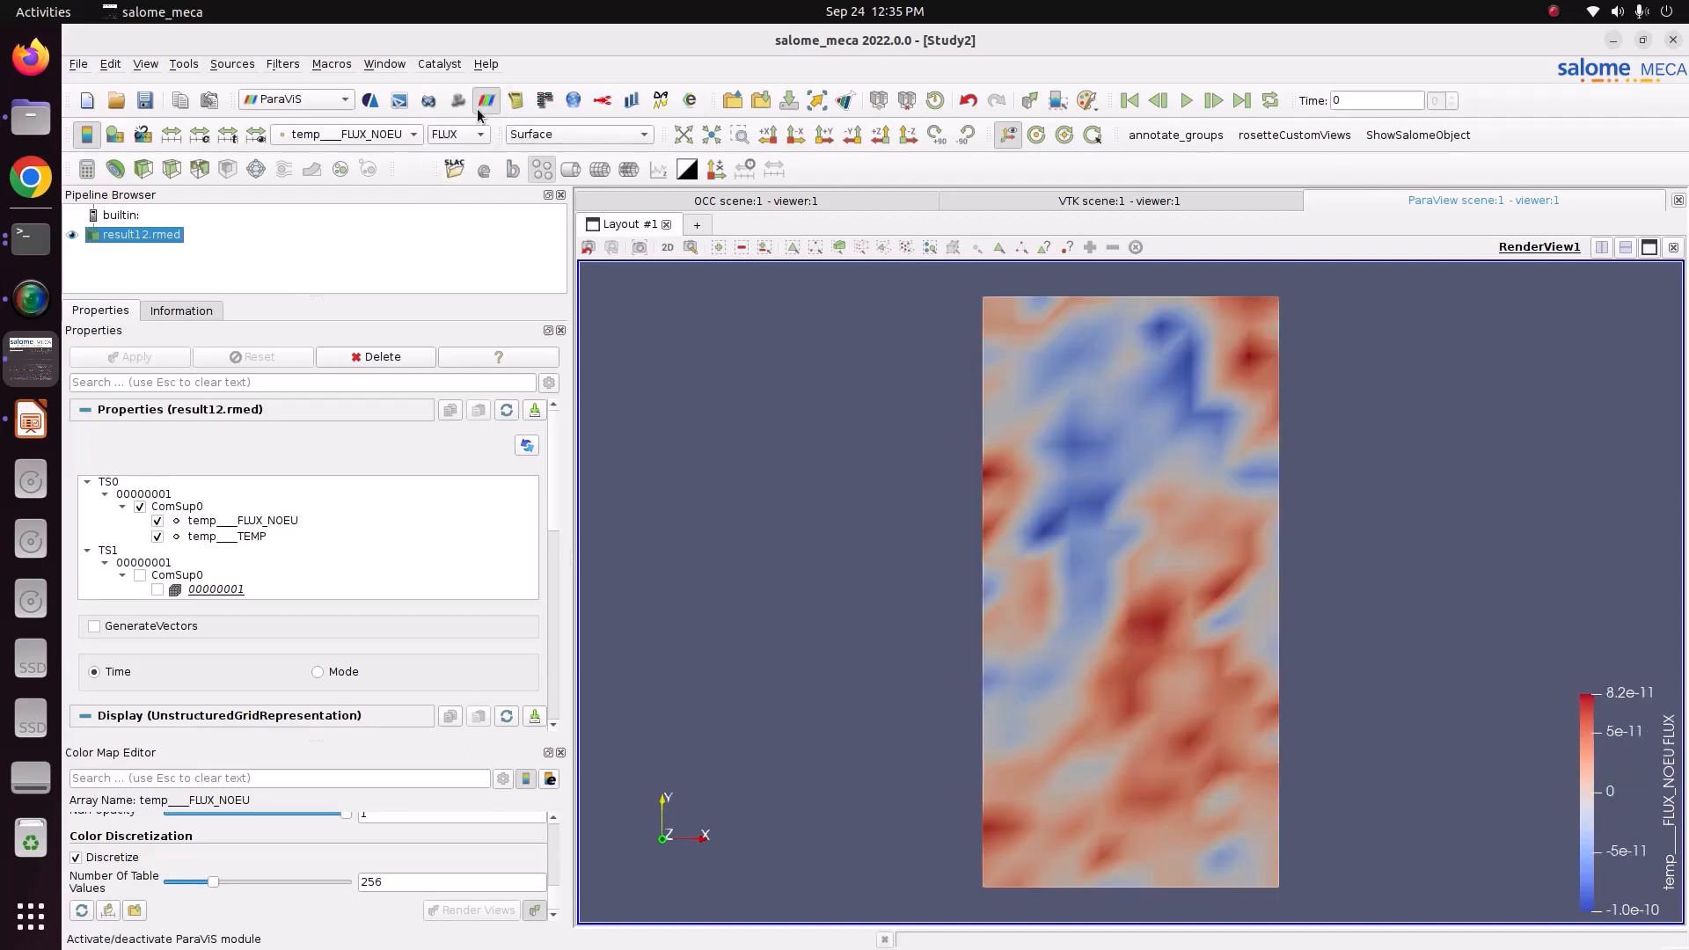
pyautogui.click(465, 135)
pyautogui.click(473, 153)
pyautogui.click(465, 97)
pyautogui.moveTo(1624, 732); pyautogui.dragTo(645, 350)
# Step: Color the plate by temp____TEMP again, keeping the Surface representation
pyautogui.click(557, 134)
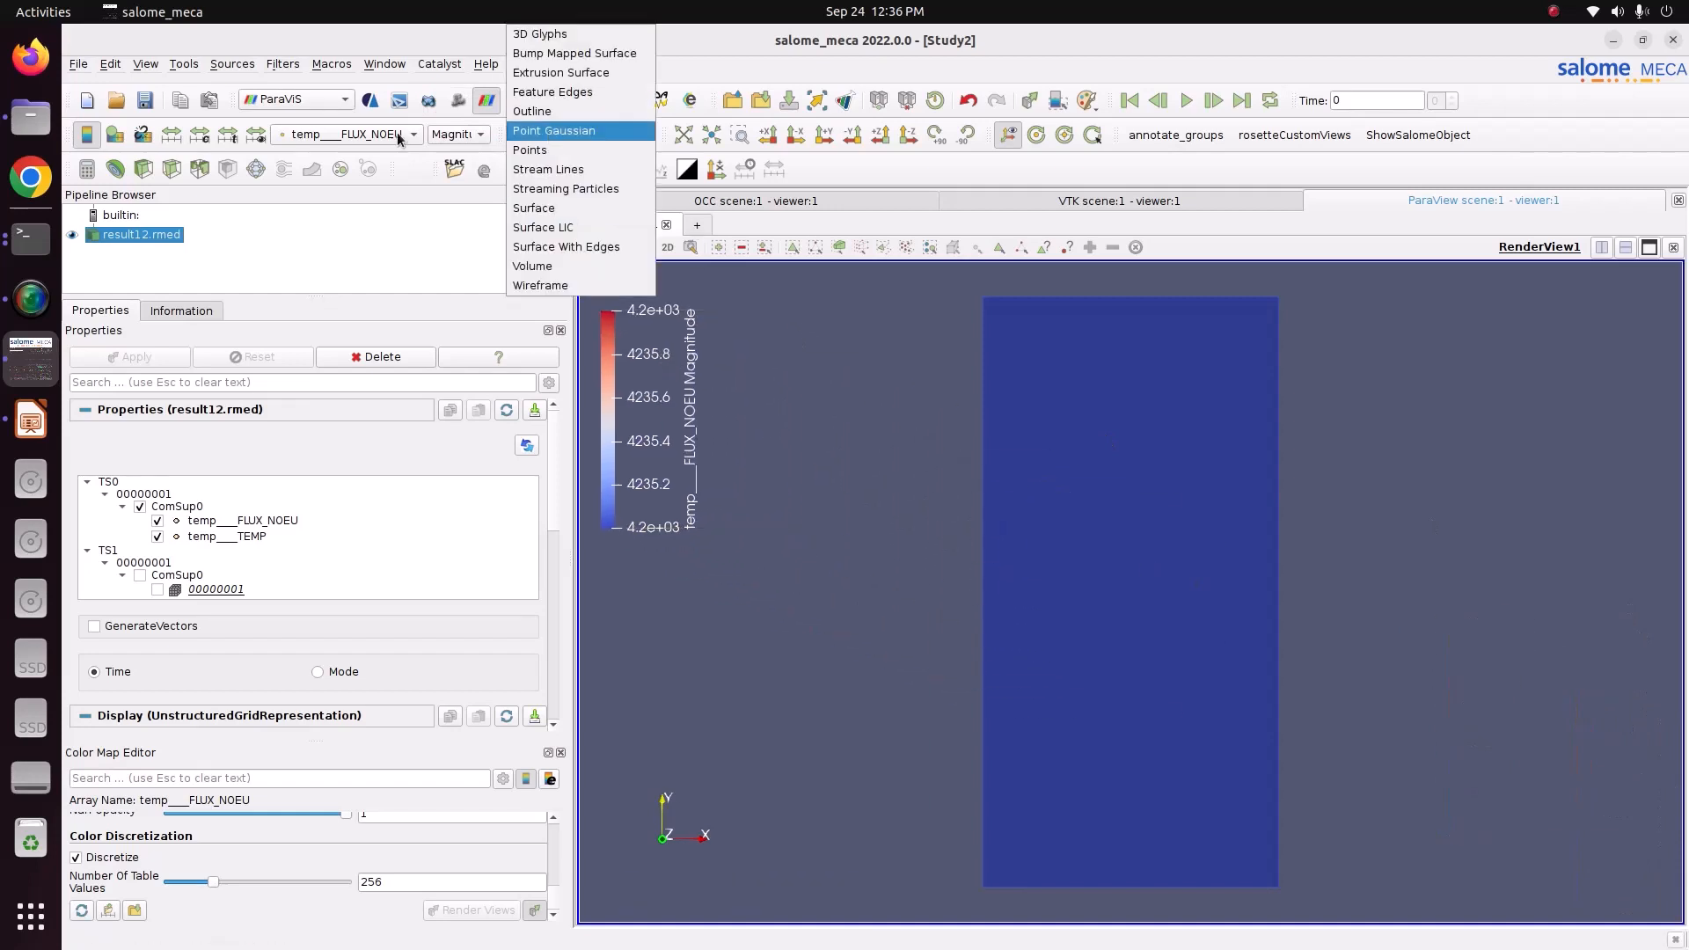
pyautogui.click(366, 134)
pyautogui.click(367, 135)
pyautogui.click(343, 152)
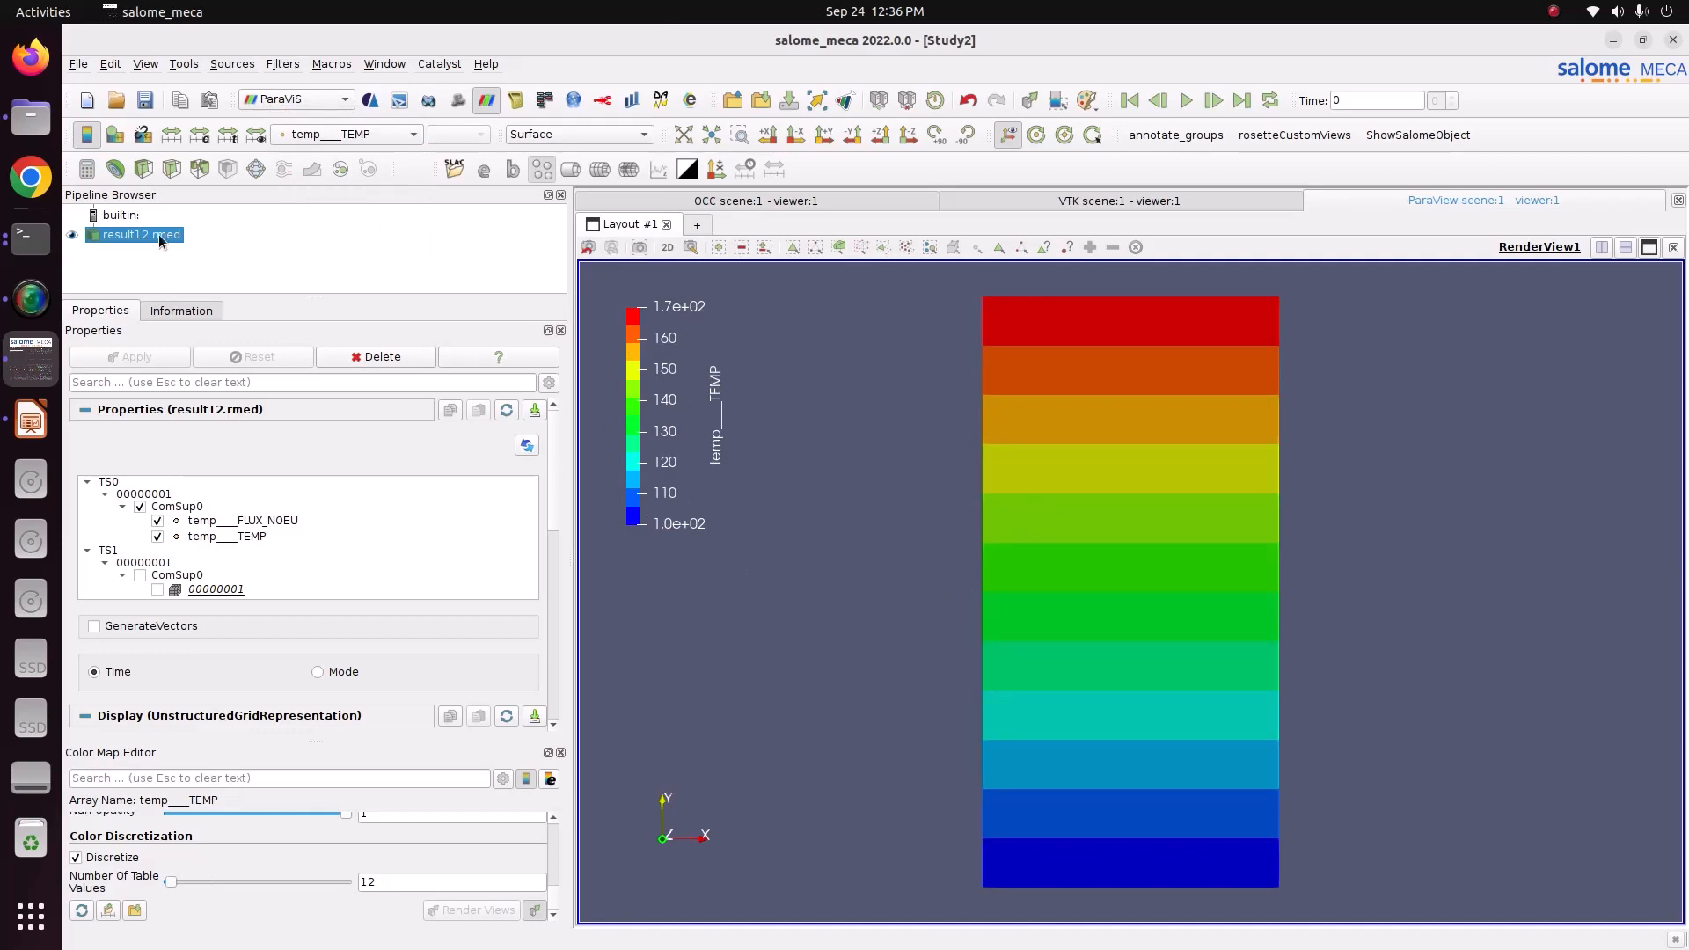
# Step: In the file manager, open the folder Pictures/CODE_ASTER/10_Thermal_analysis_2D/Study2_Files/RunCase_1/Result-Stage_1
pyautogui.click(30, 117)
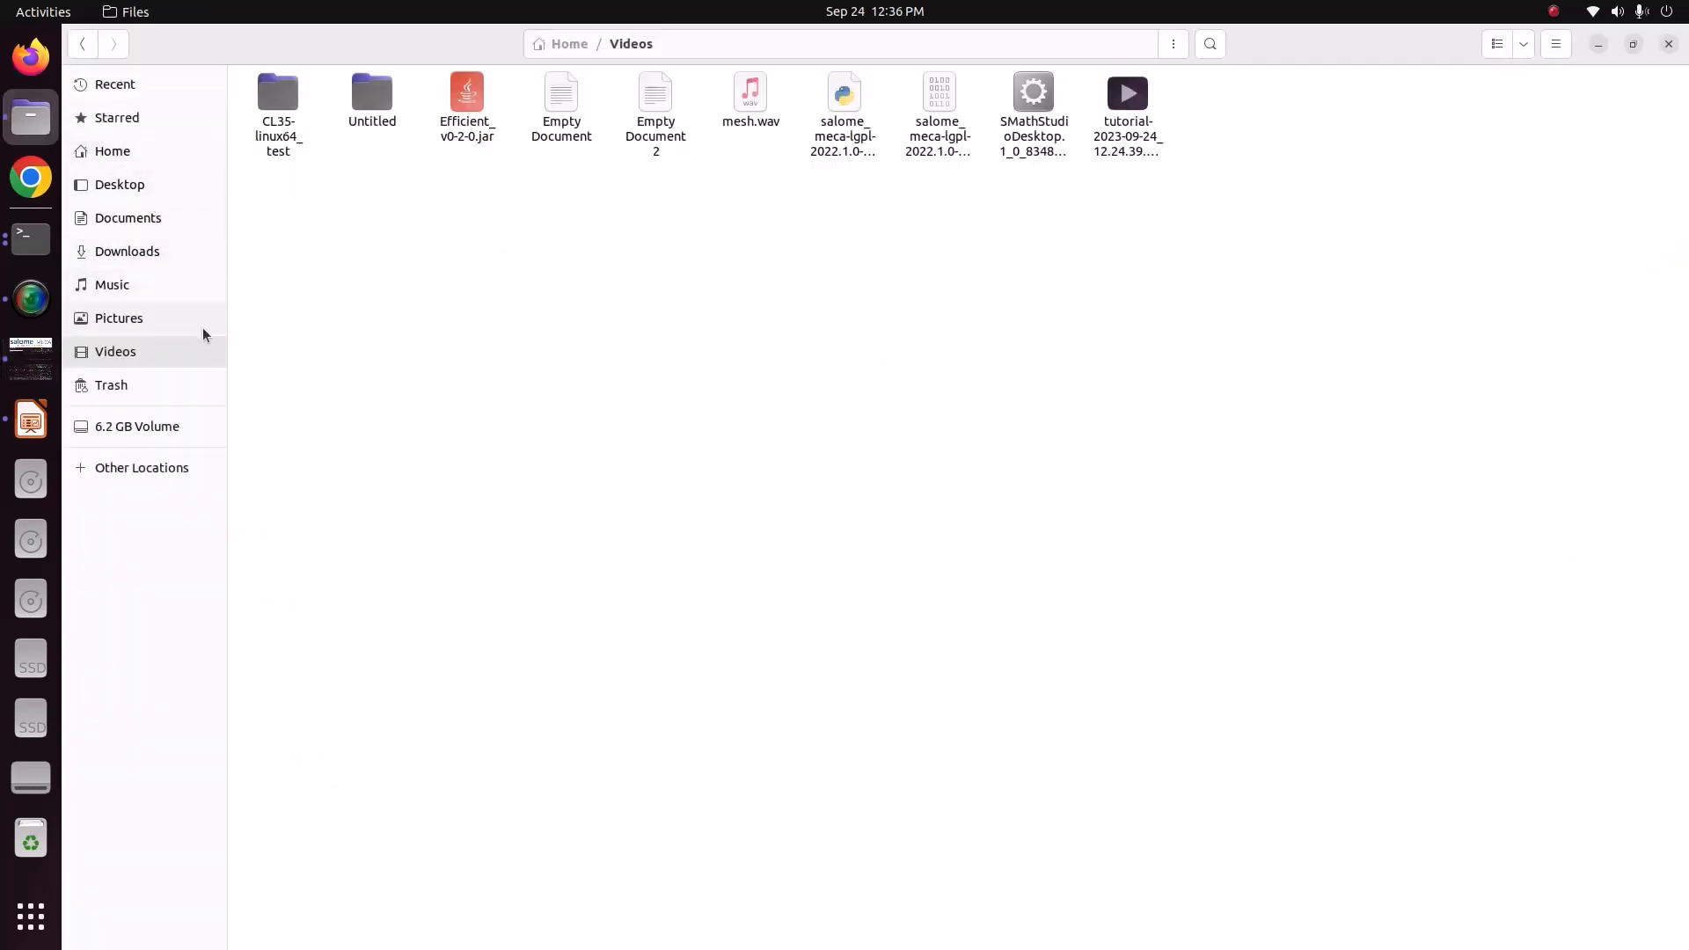
pyautogui.click(177, 324)
pyautogui.doubleClick(290, 104)
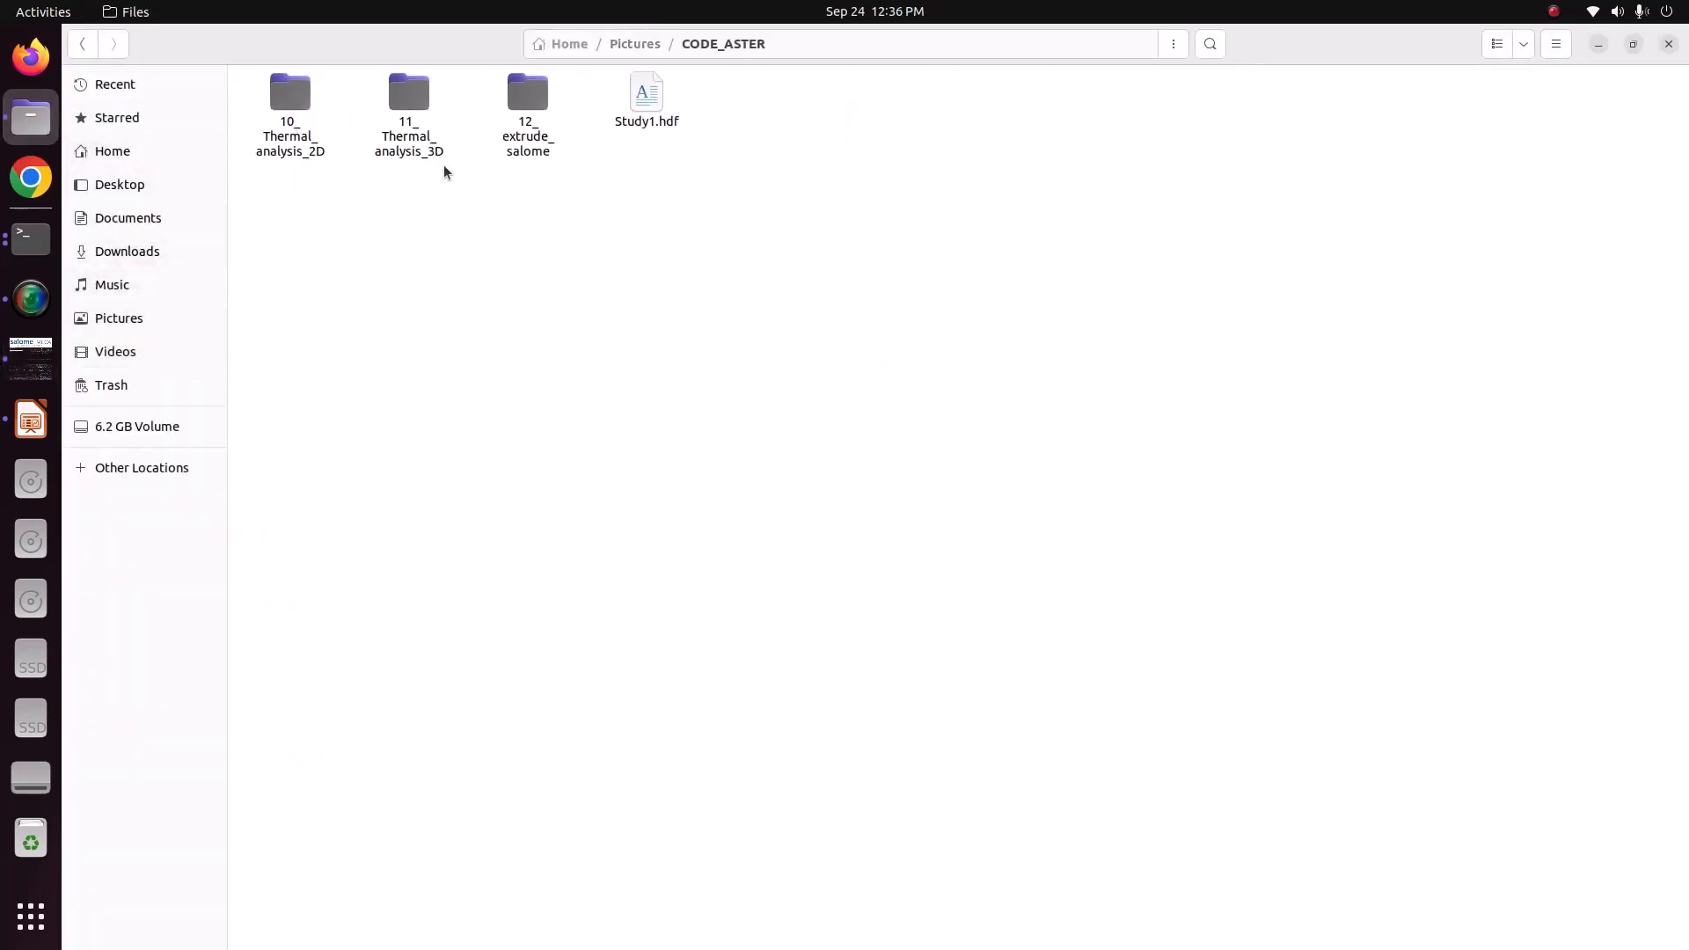
pyautogui.doubleClick(290, 103)
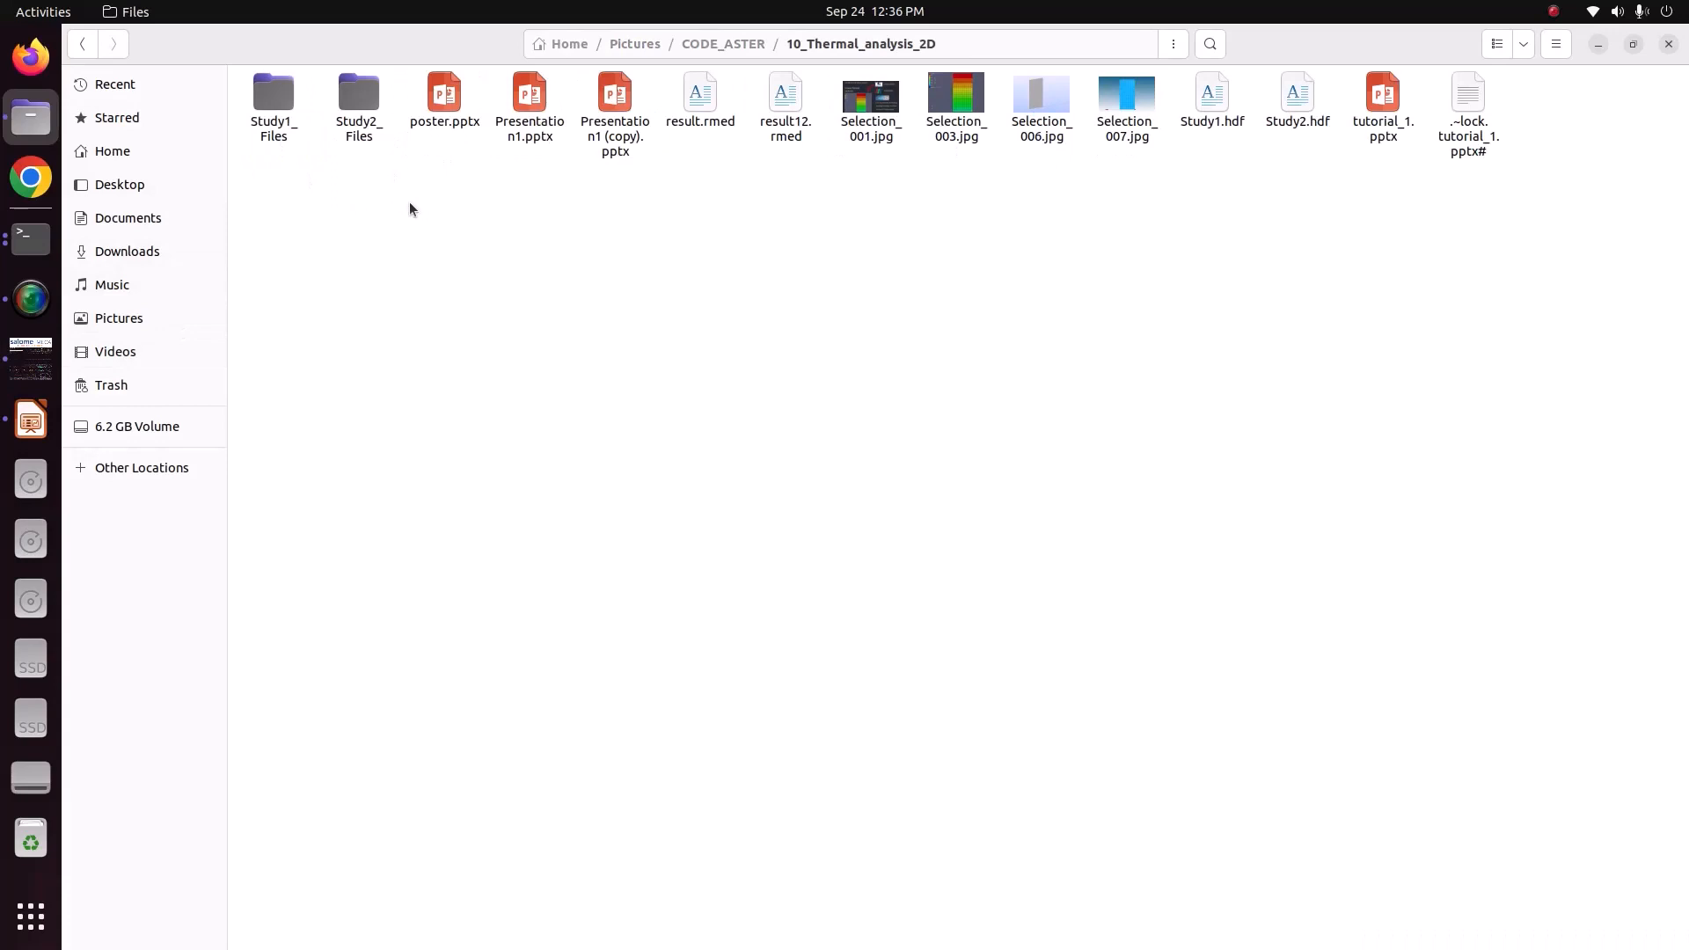
pyautogui.doubleClick(343, 132)
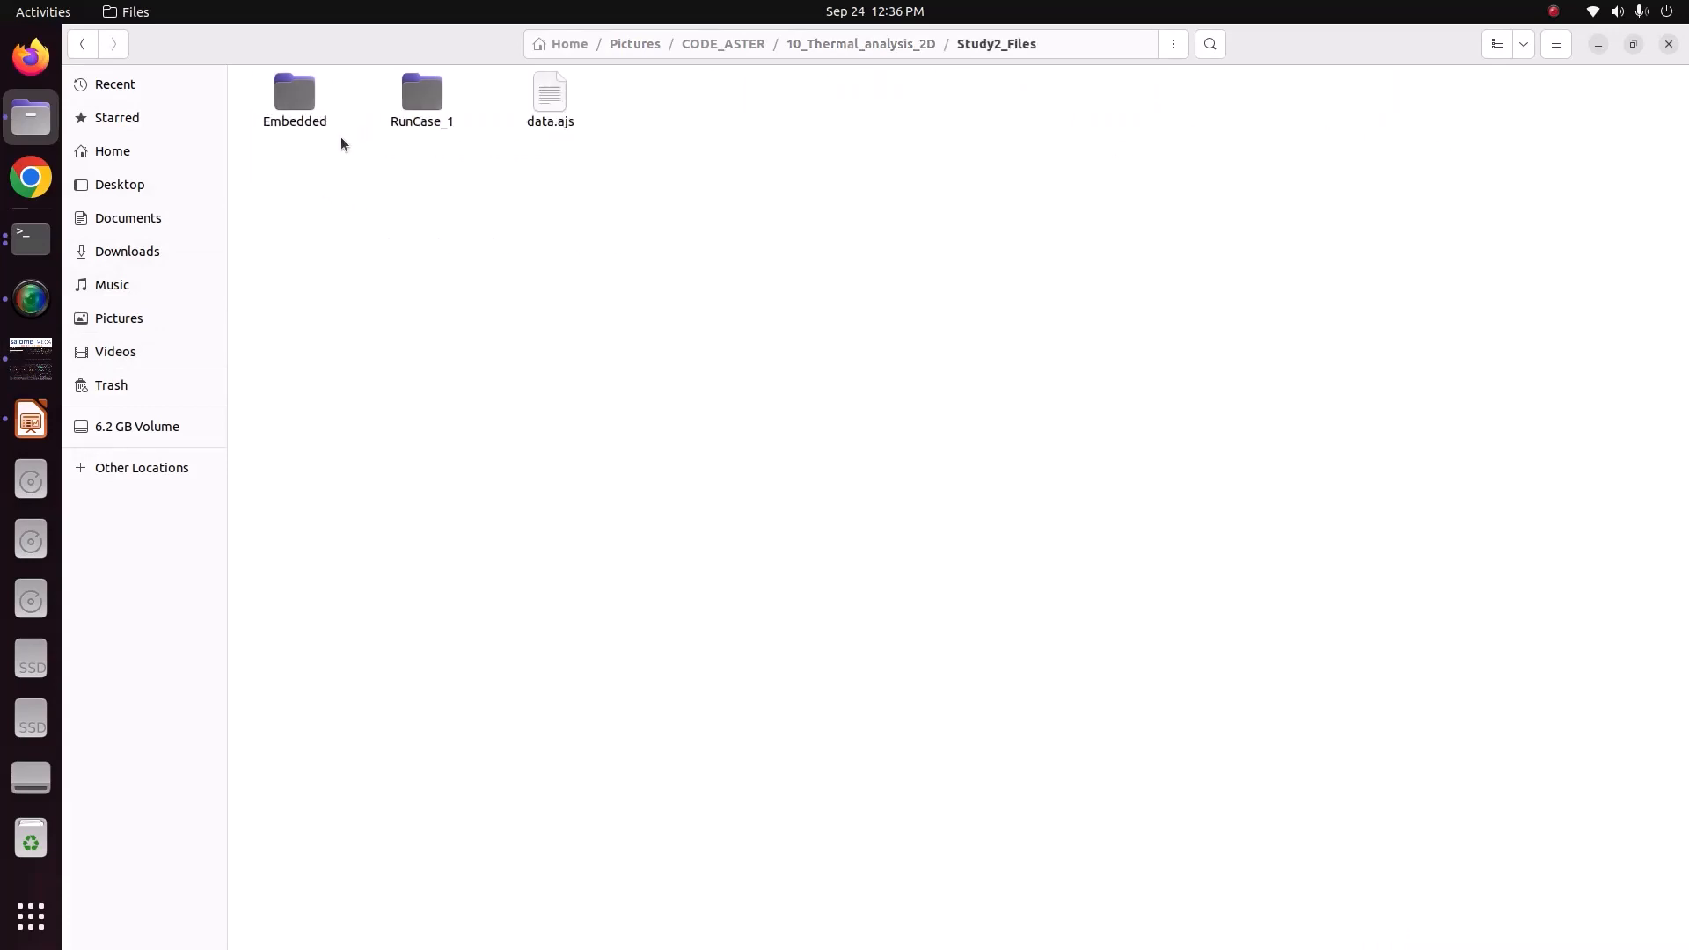
pyautogui.click(420, 125)
pyautogui.doubleClick(419, 124)
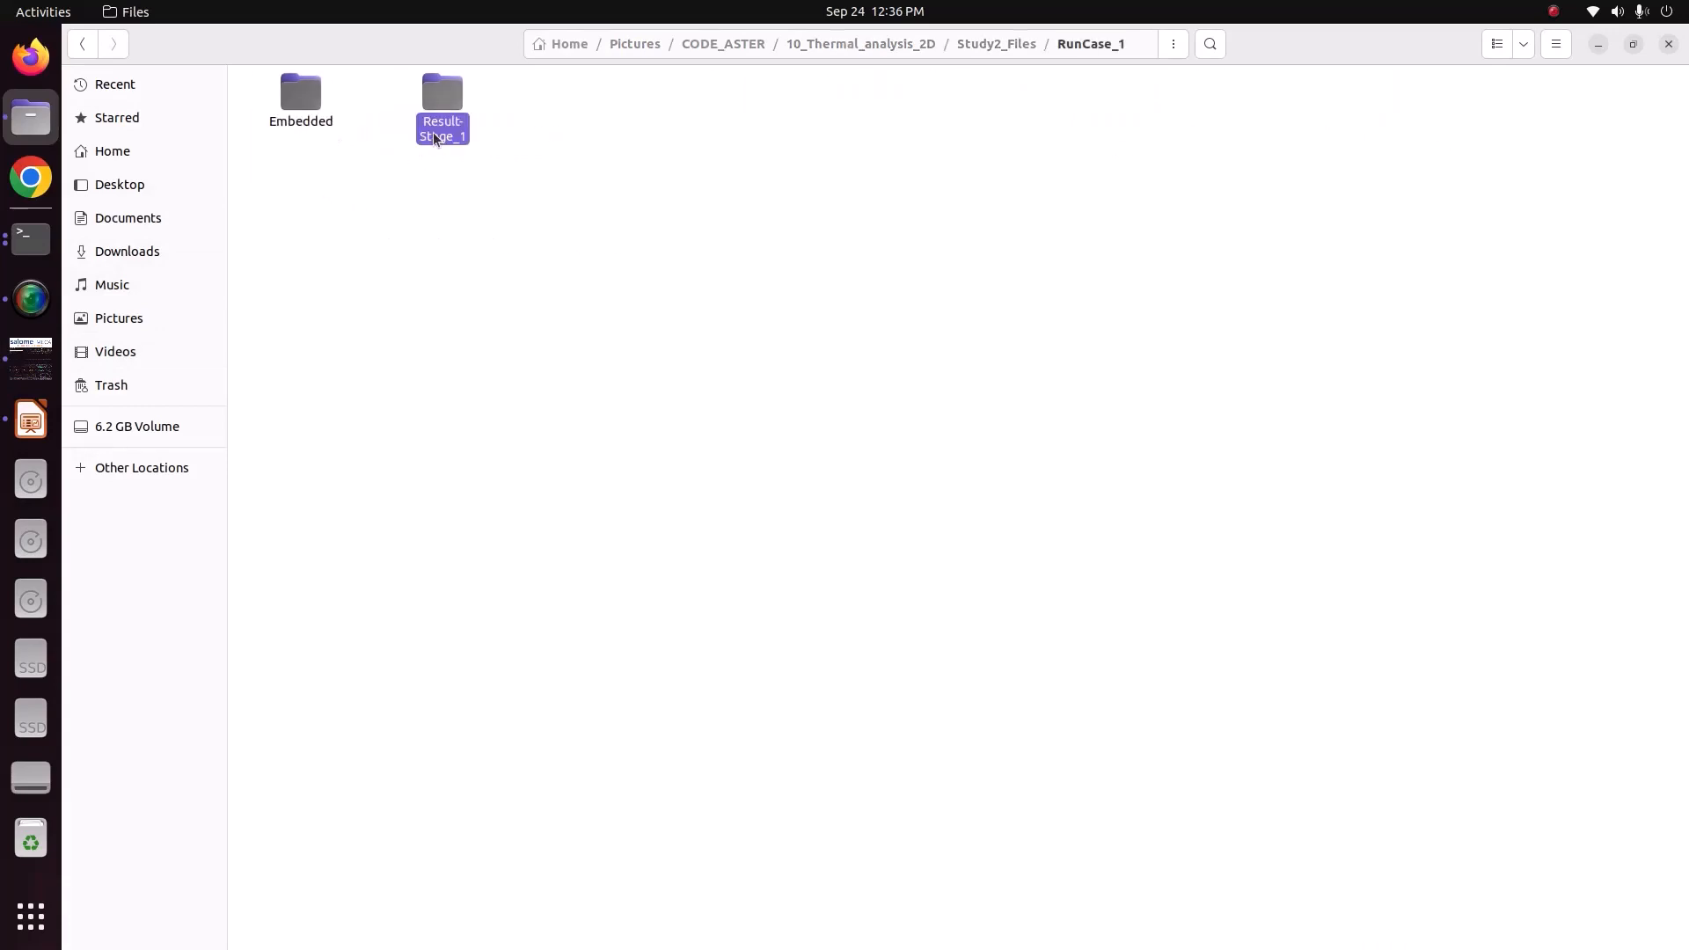
pyautogui.doubleClick(435, 132)
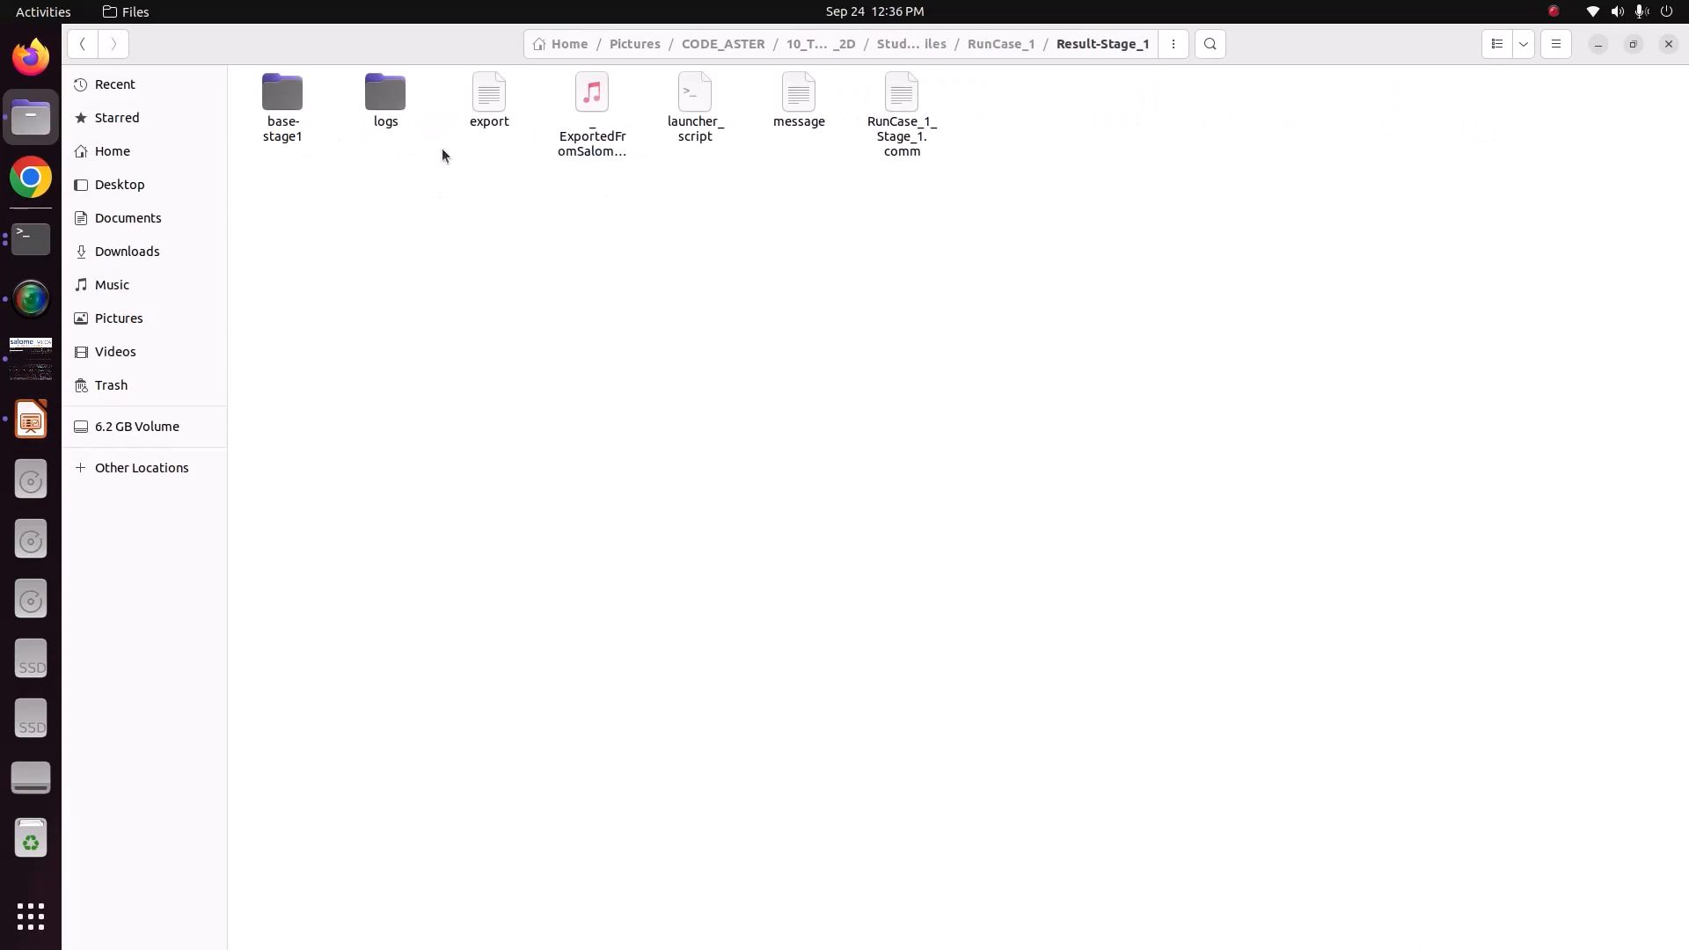
# Step: Review the command file RunCase_1_Stage_1.comm in the text editor, close it, and return to salome_meca
pyautogui.click(807, 117)
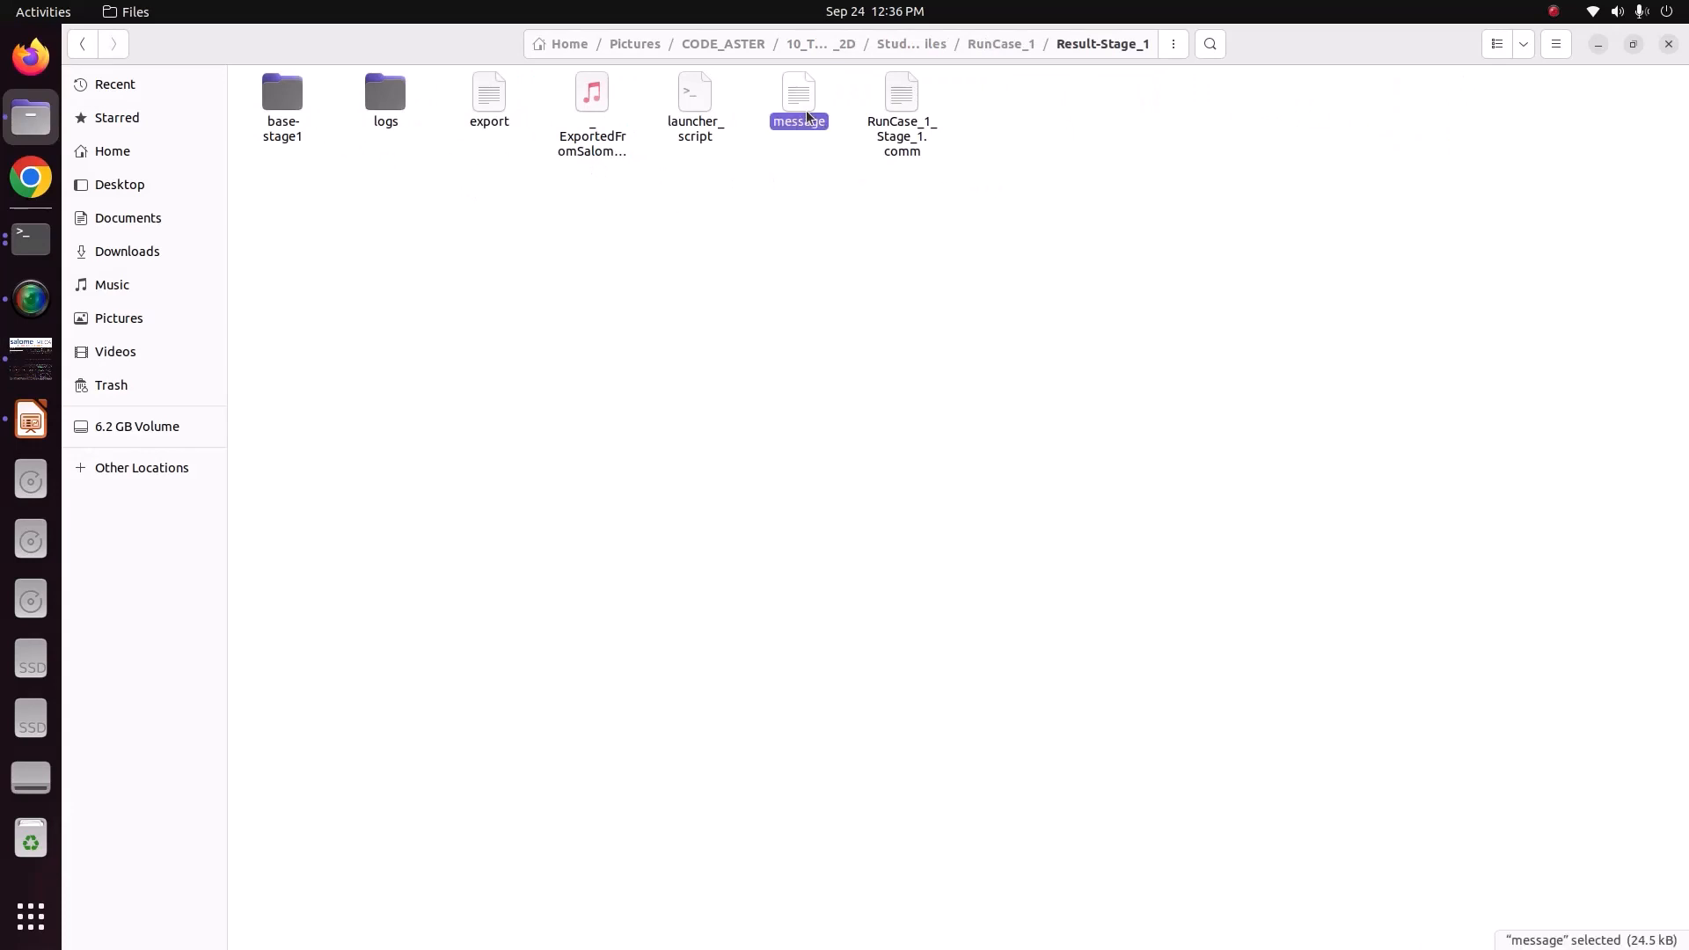
pyautogui.click(902, 141)
pyautogui.rightClick(905, 155)
pyautogui.click(968, 155)
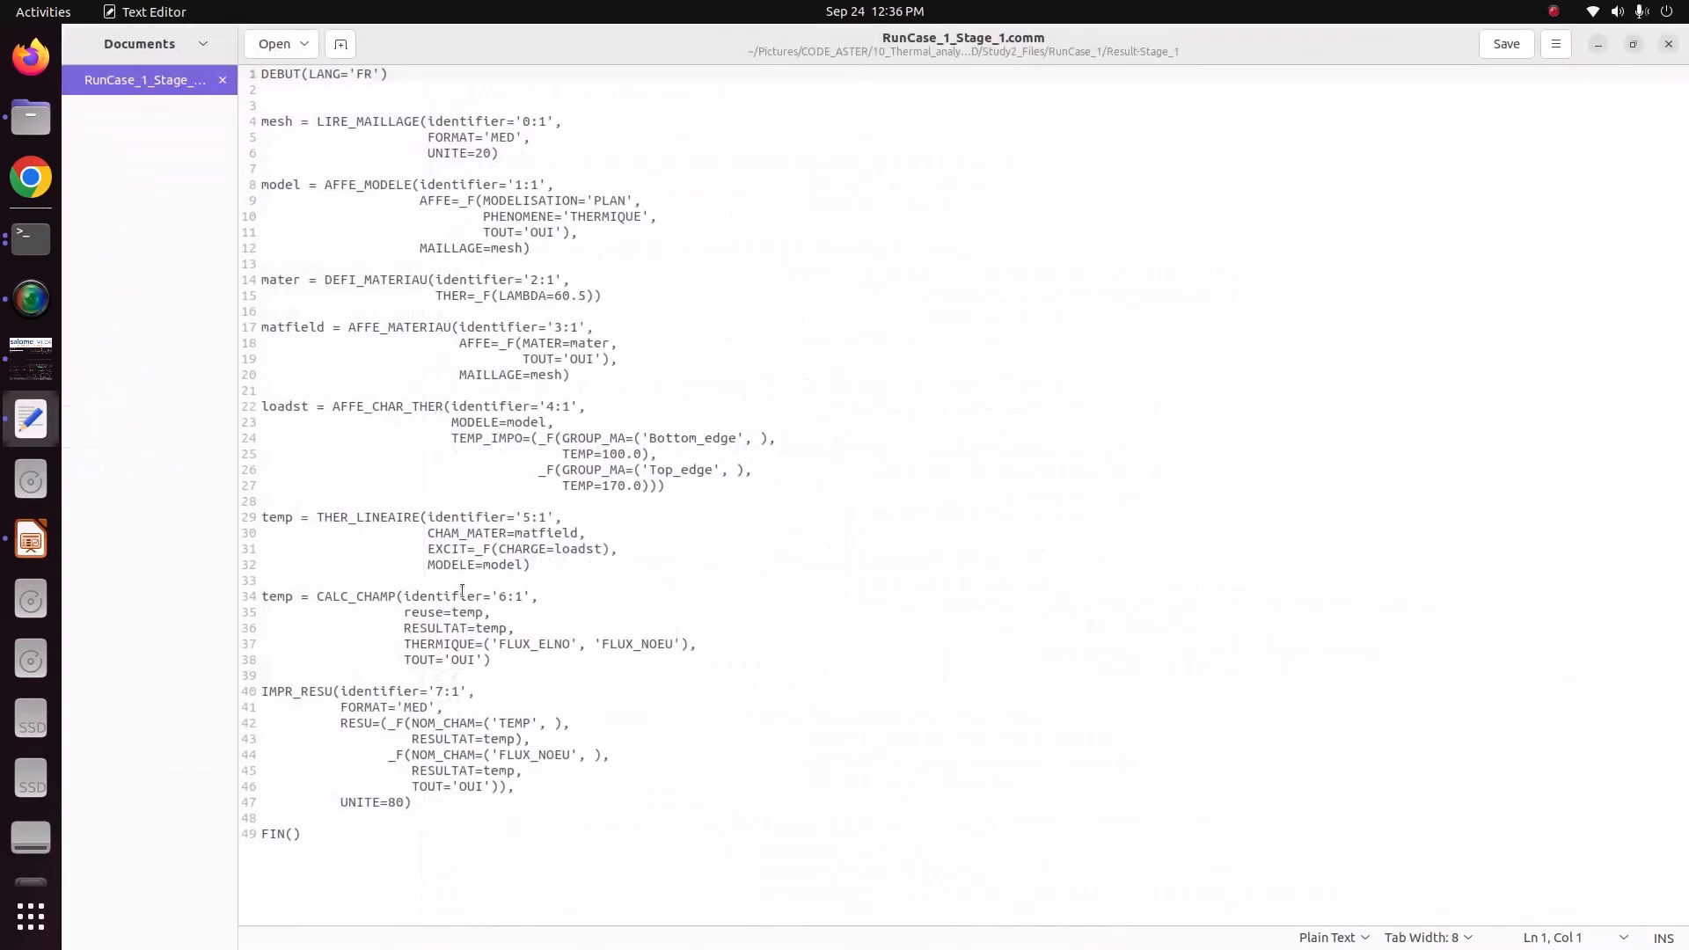
pyautogui.click(1670, 44)
pyautogui.click(990, 239)
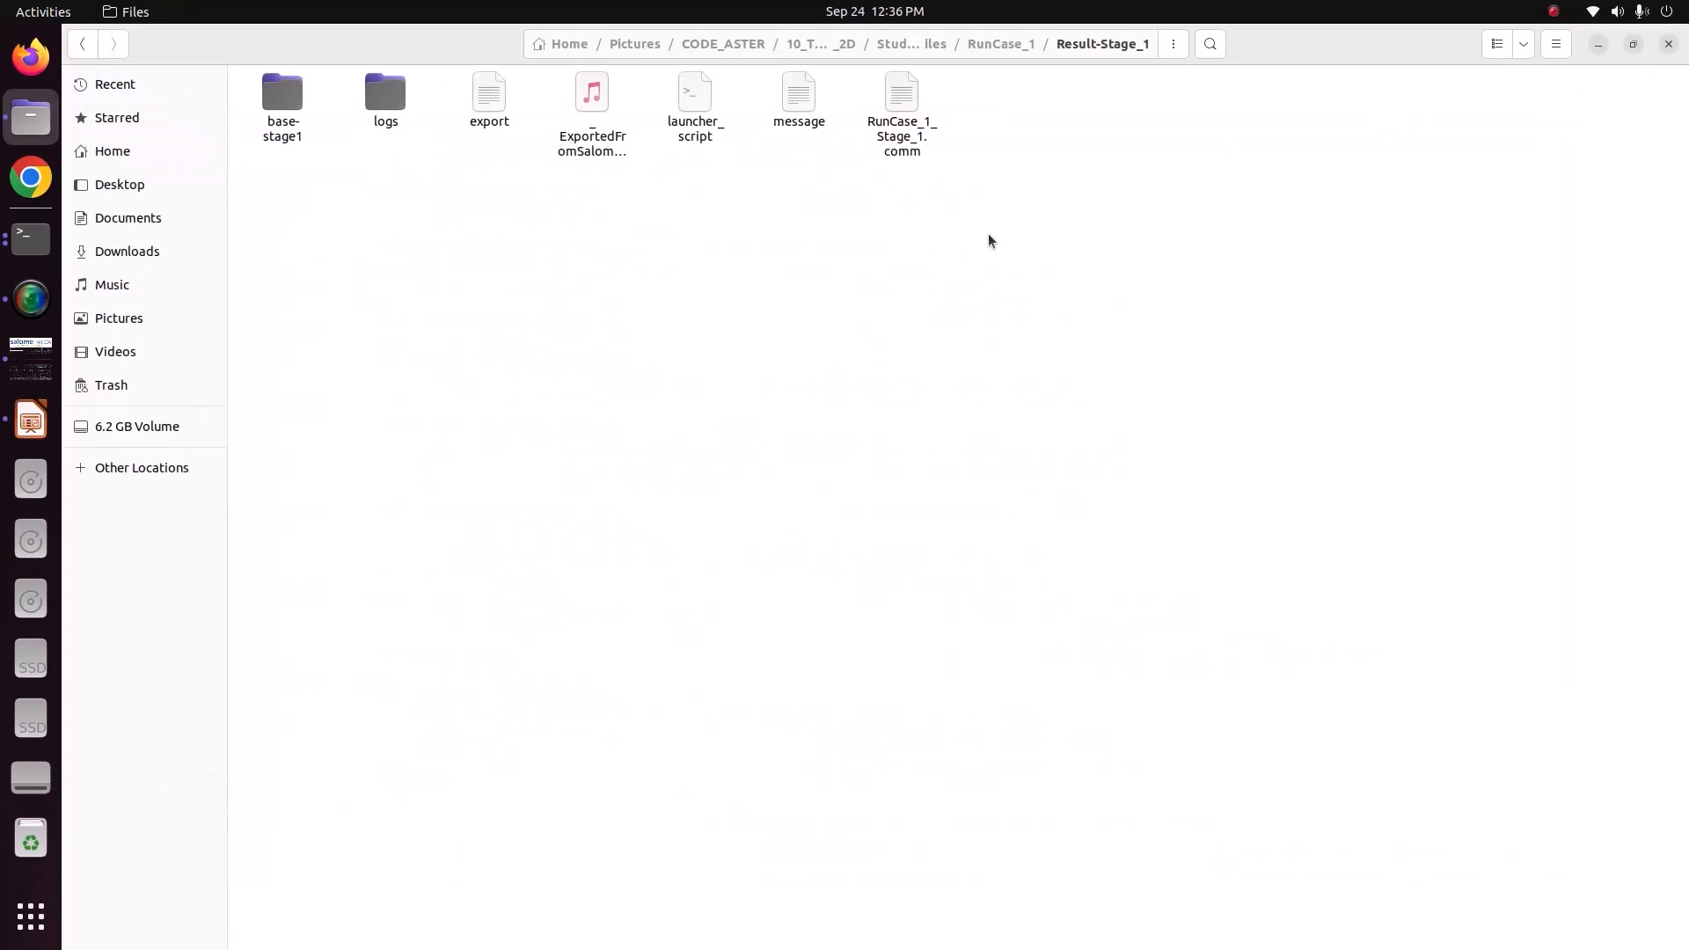
pyautogui.click(31, 358)
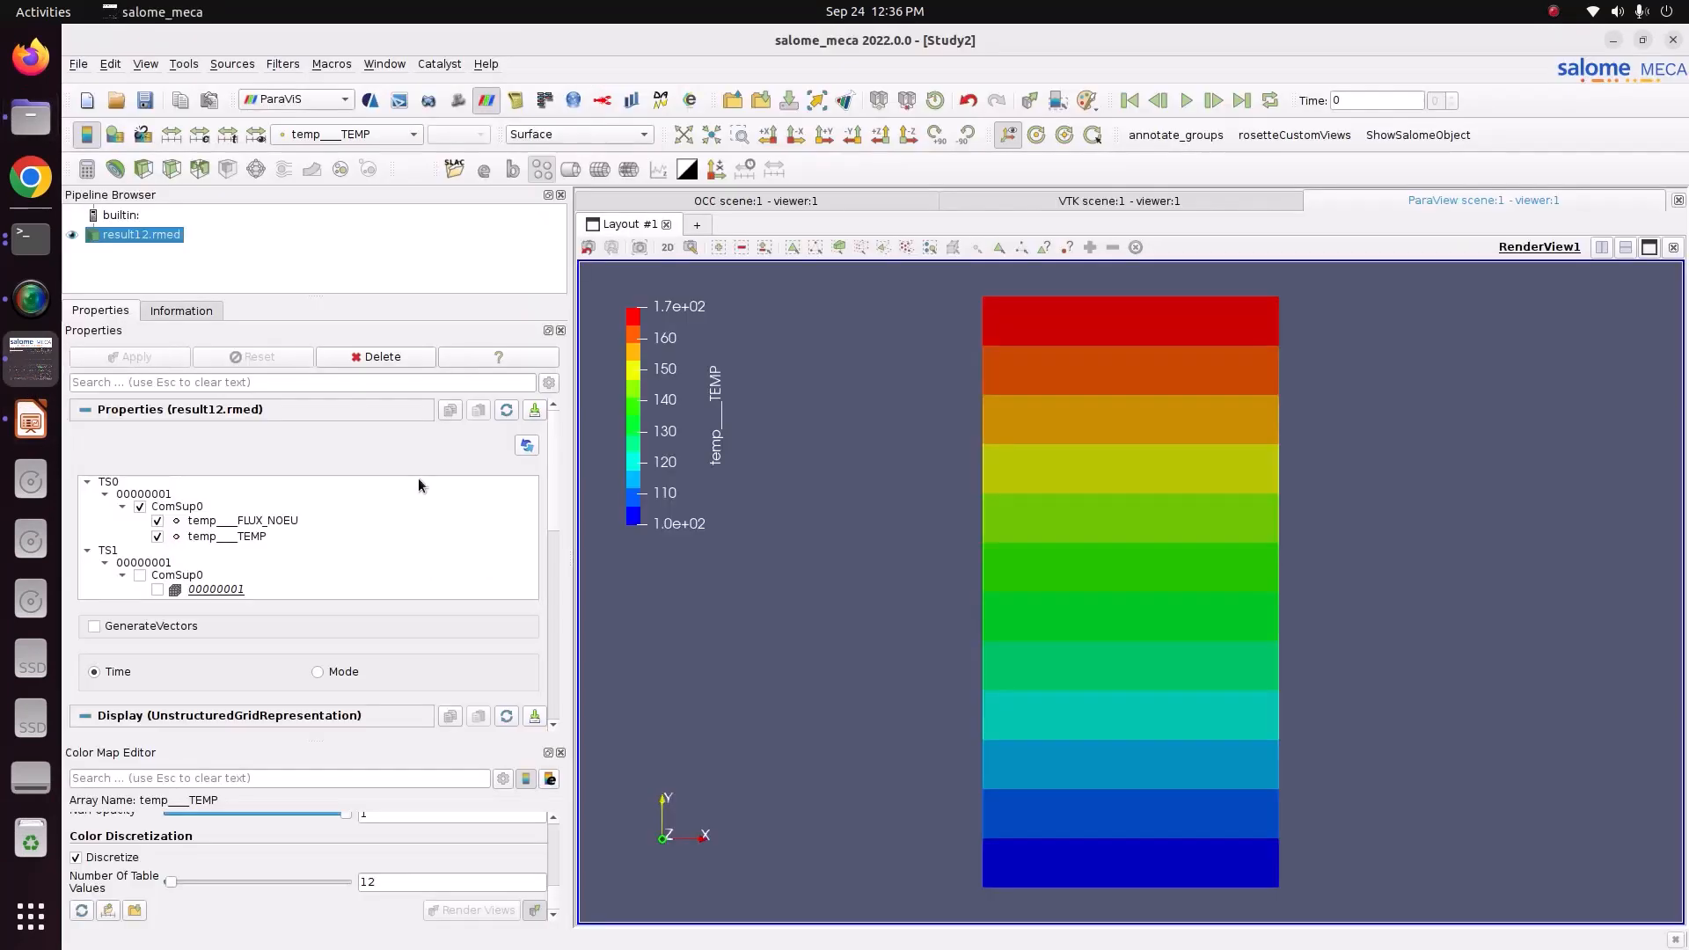